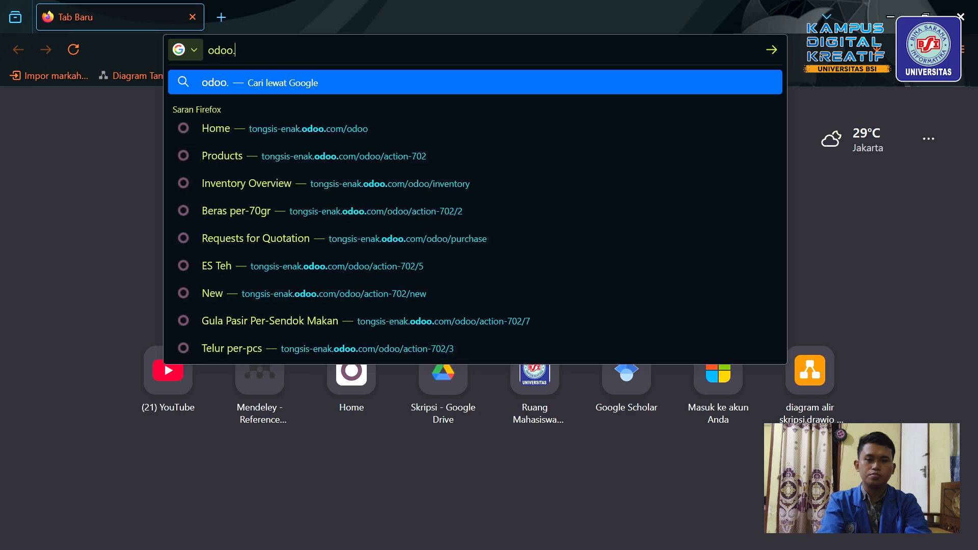
Load the Odoo home page at odoo.com in Firefox.
key(Return)
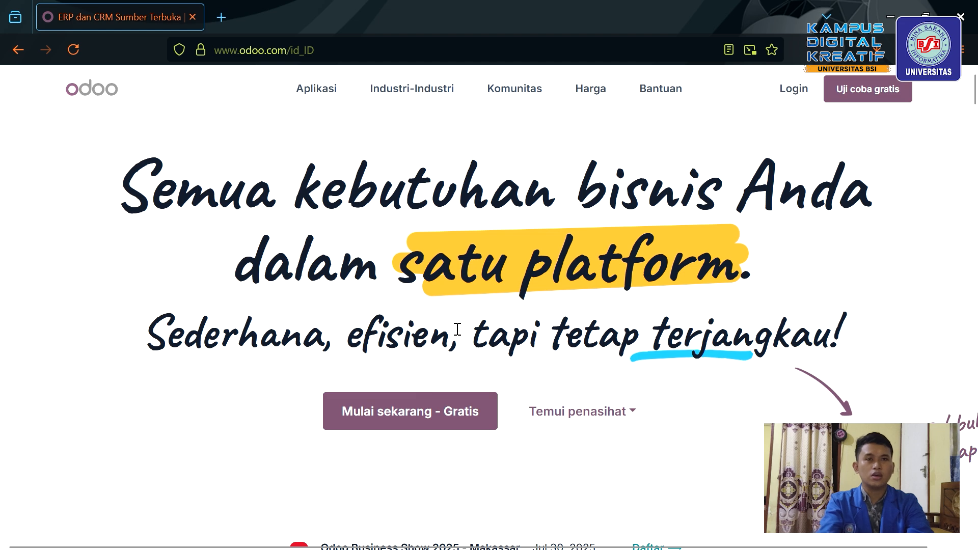
Start the free trial with Sales, Inventaris, Manufaktur and Purchase selected, and continue to sign-up.
click(436, 431)
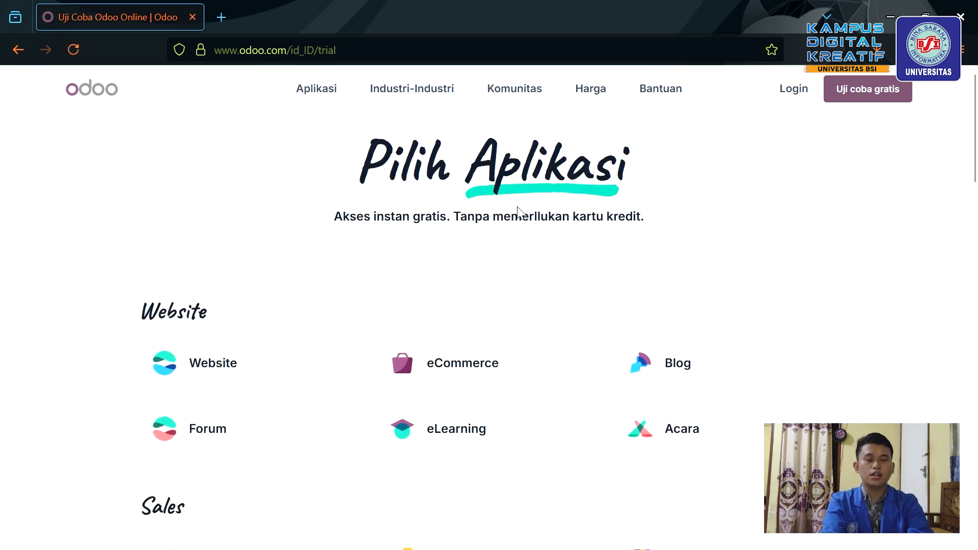
scroll(519, 209, down, 2)
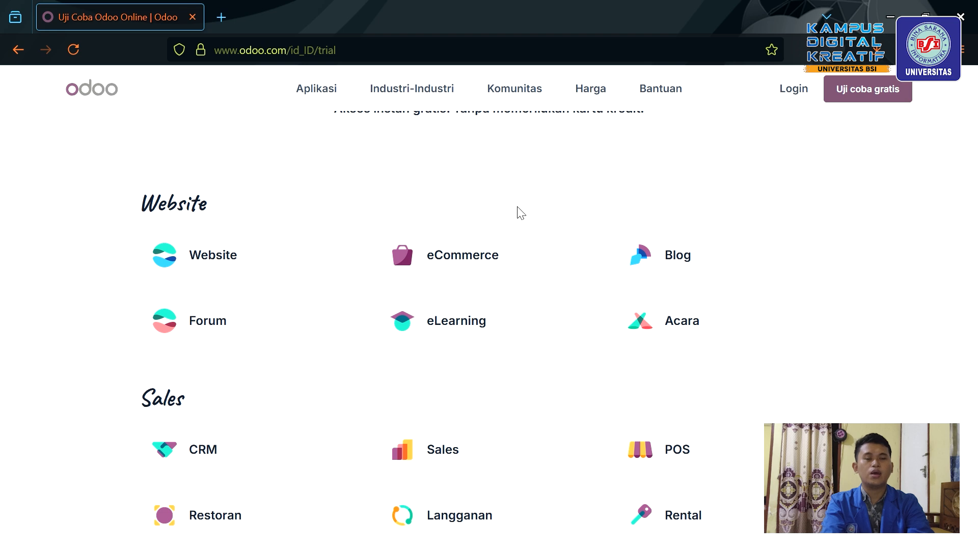
scroll(489, 400, down, 3)
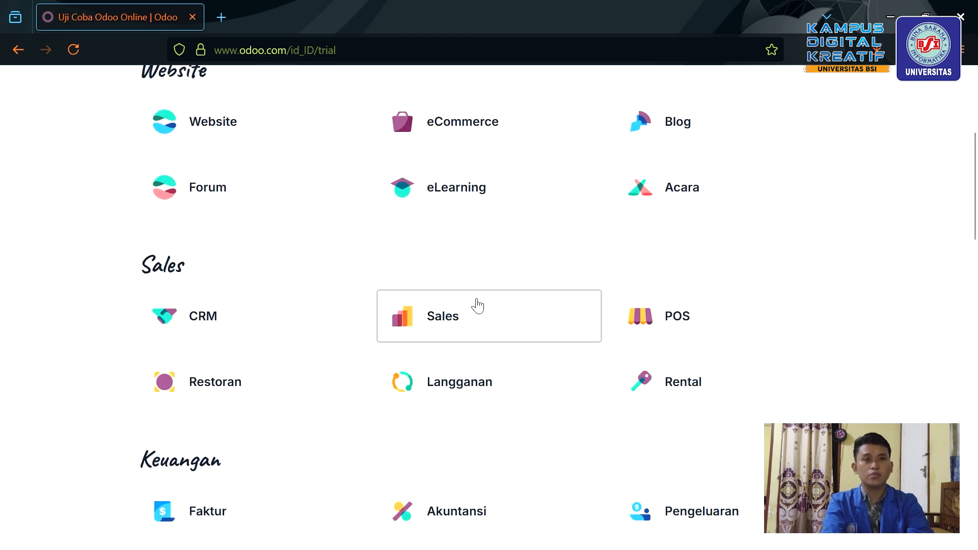
click(477, 306)
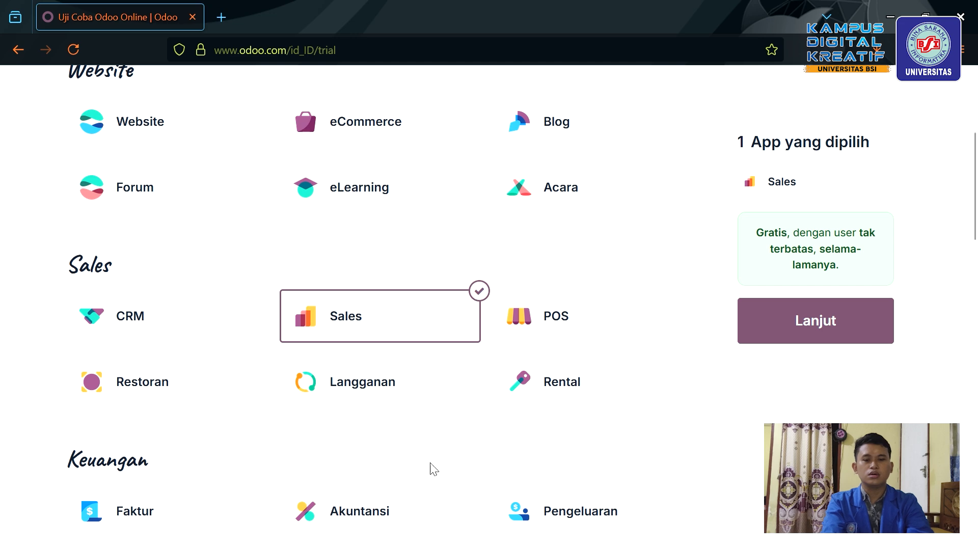
scroll(434, 470, down, 6)
scroll(434, 469, down, 6)
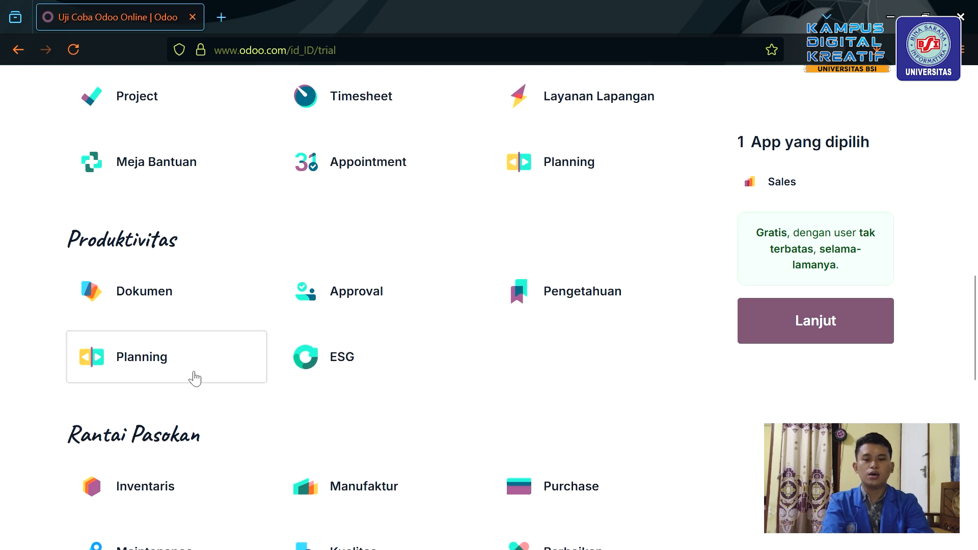
scroll(284, 453, down, 3)
click(240, 351)
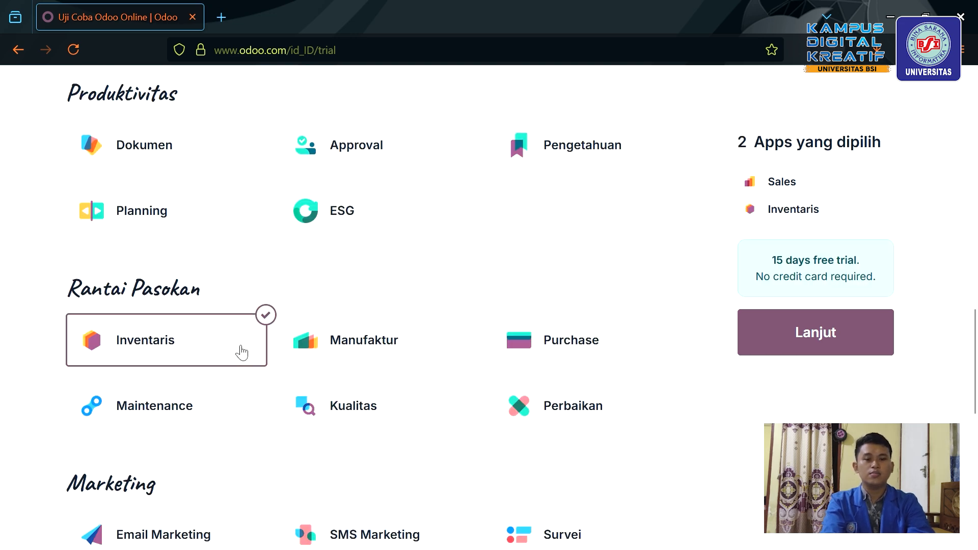
click(378, 333)
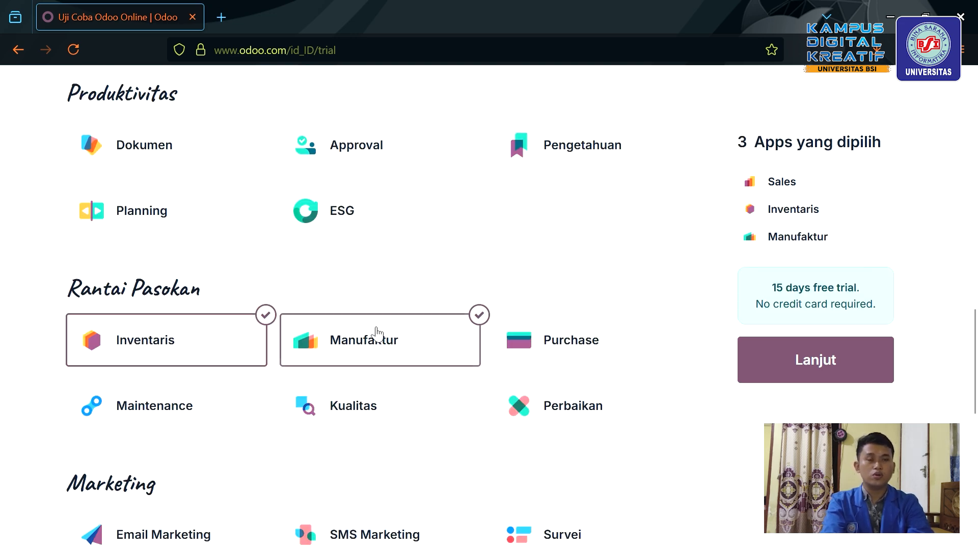
click(574, 363)
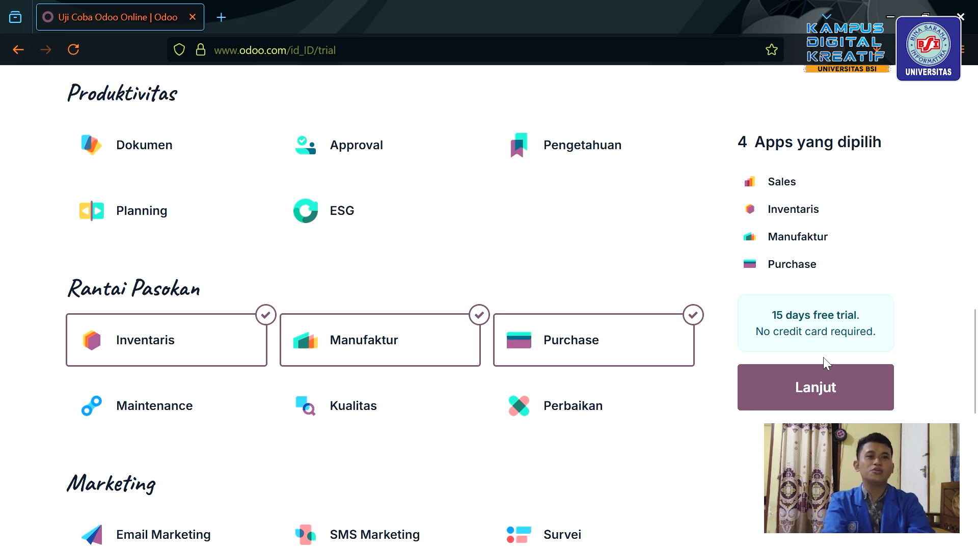
click(840, 392)
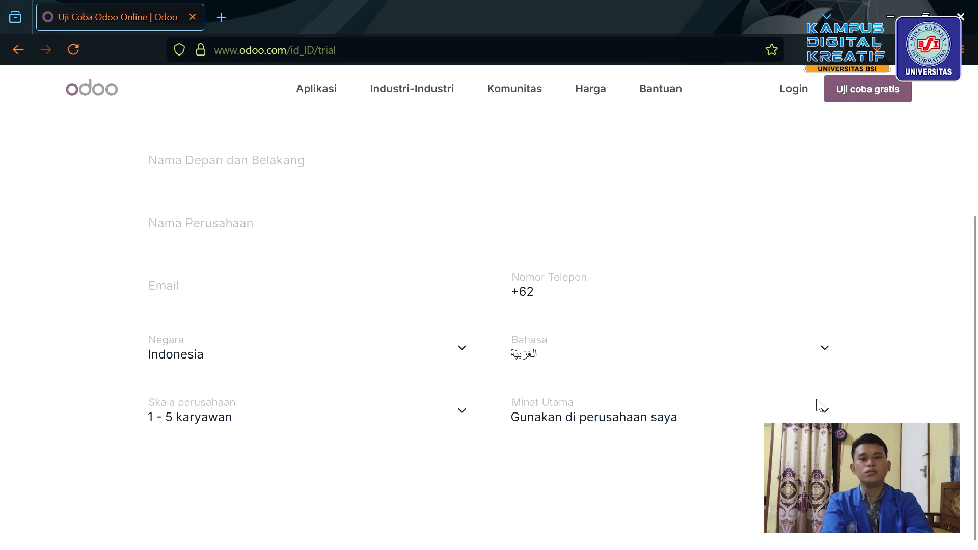
Enter the user's full name in the Nama Depan dan Belakang field.
click(320, 163)
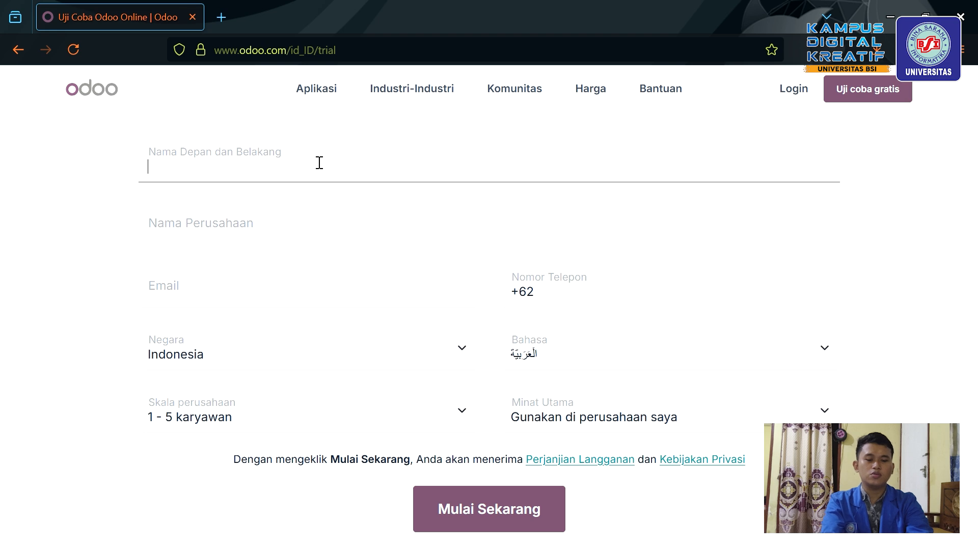
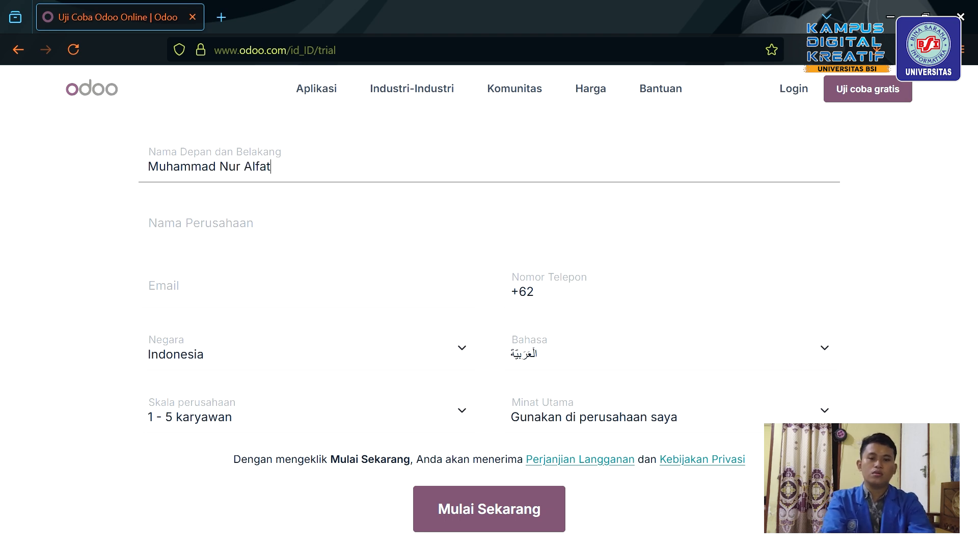
Enter company name Chip Crunch and the contact's e-mail address.
click(302, 241)
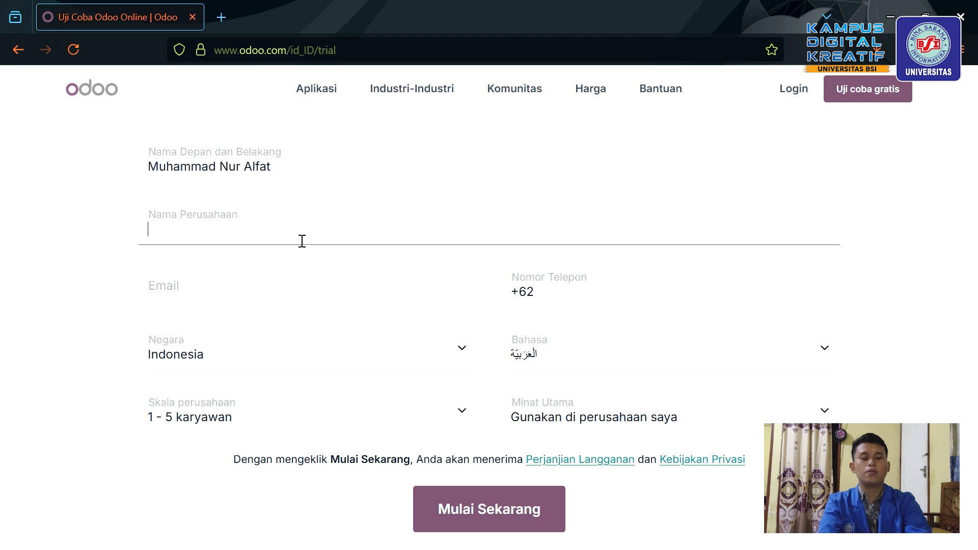
text(C)
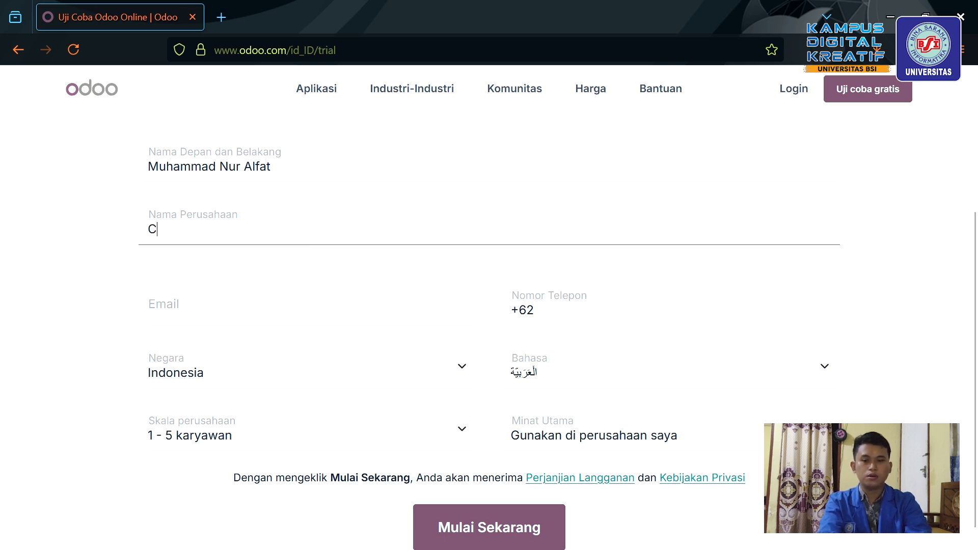
text(hip Crunch)
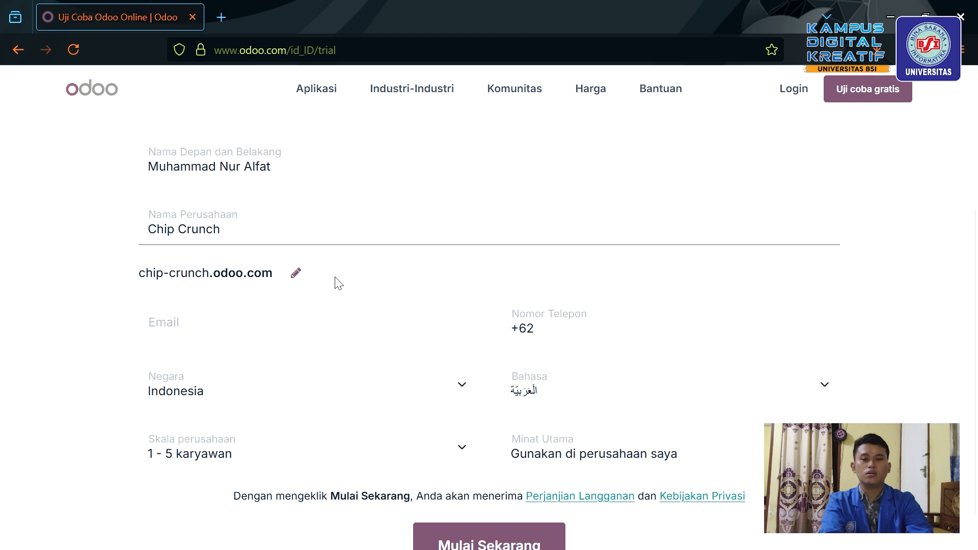
click(246, 319)
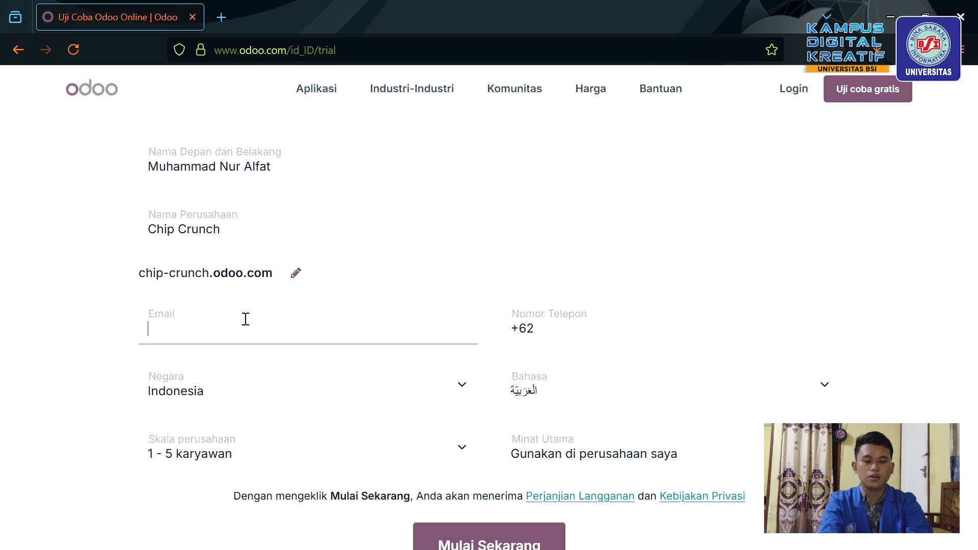
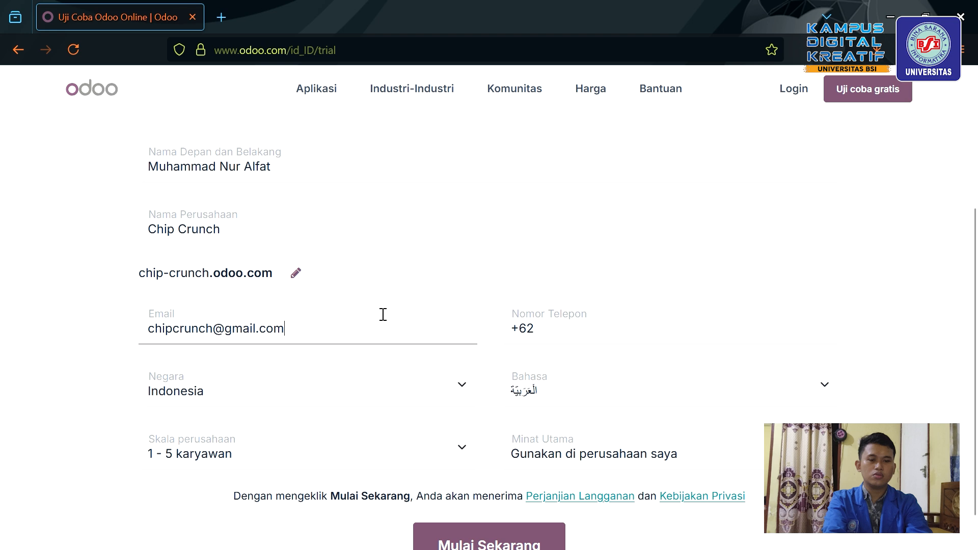
Fill in the contact phone number on the trial form.
click(541, 316)
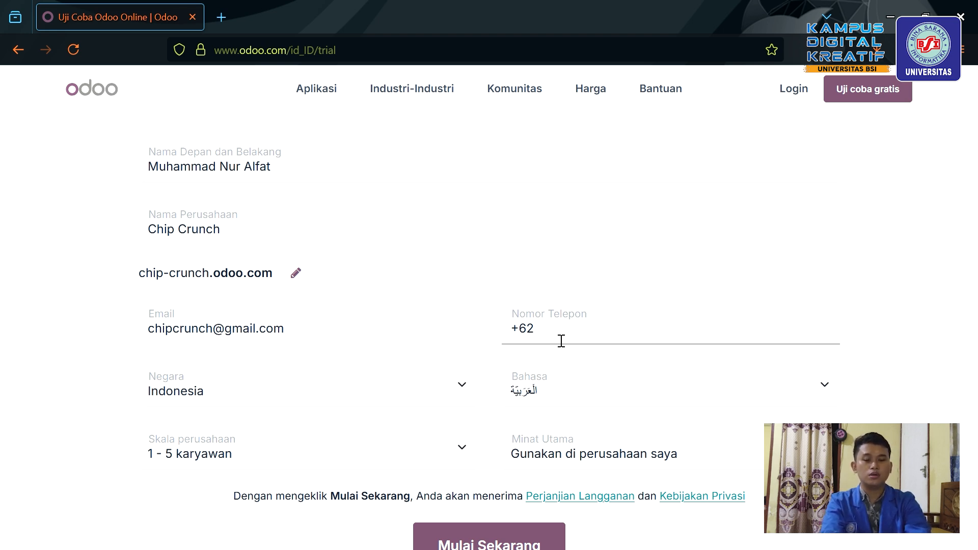
text(123456789)
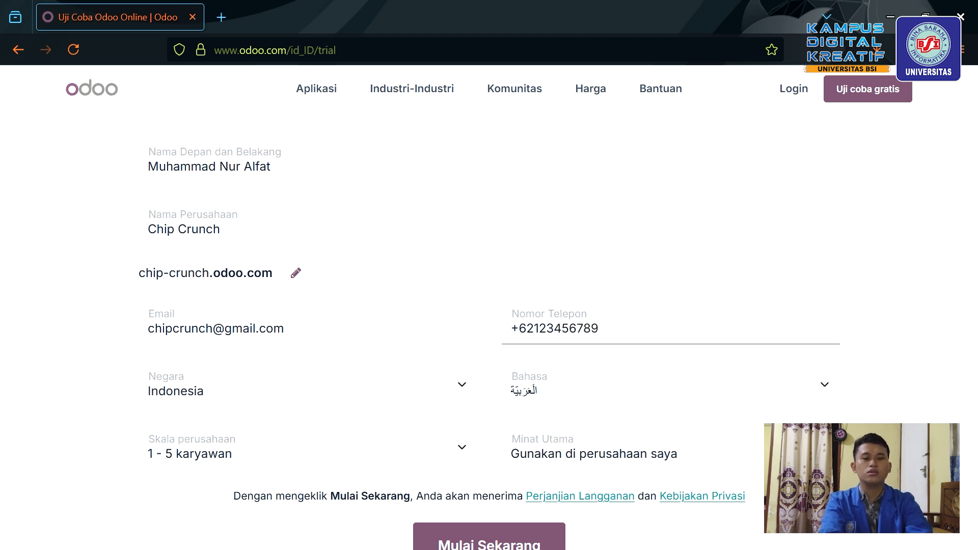
text(1)
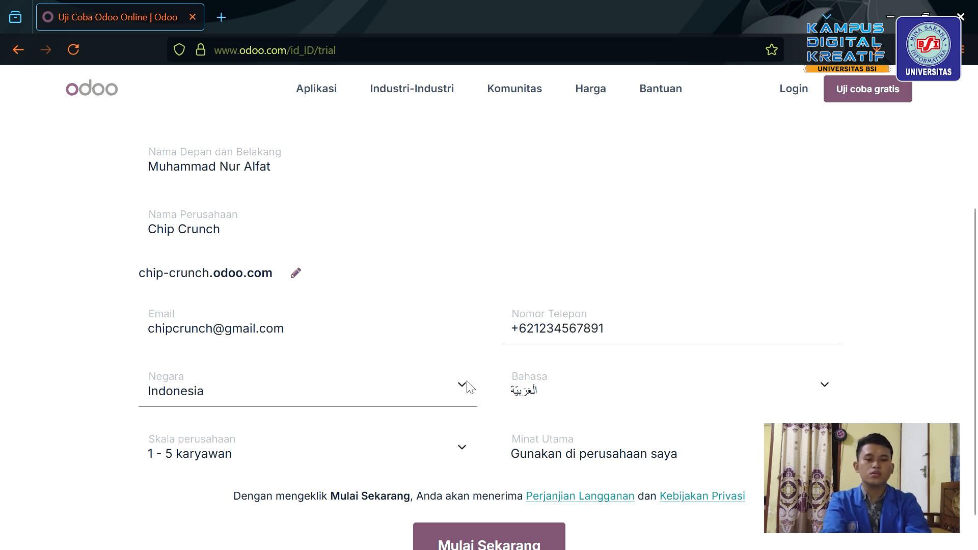
scroll(454, 335, down, 1)
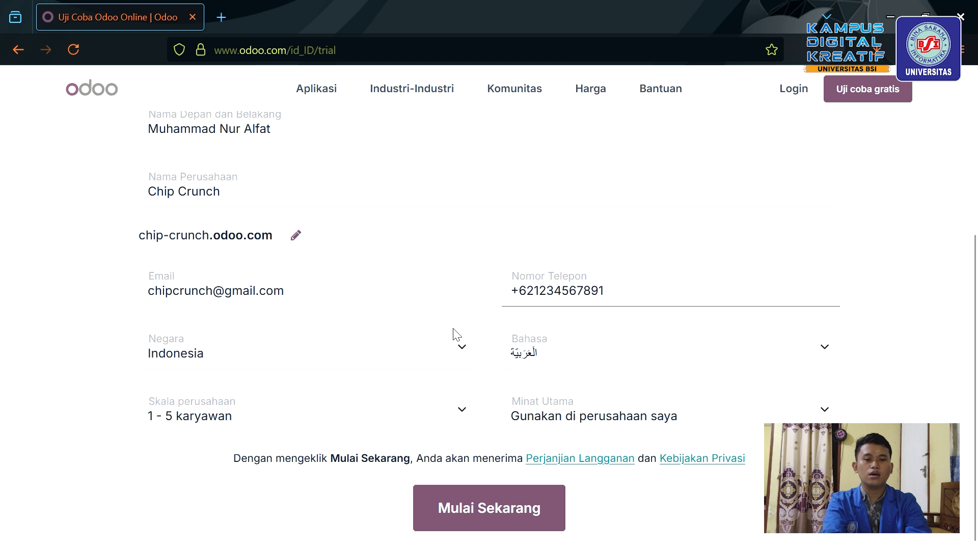
Set the language to English and the main interest to 'Saya adalah murid'.
click(455, 362)
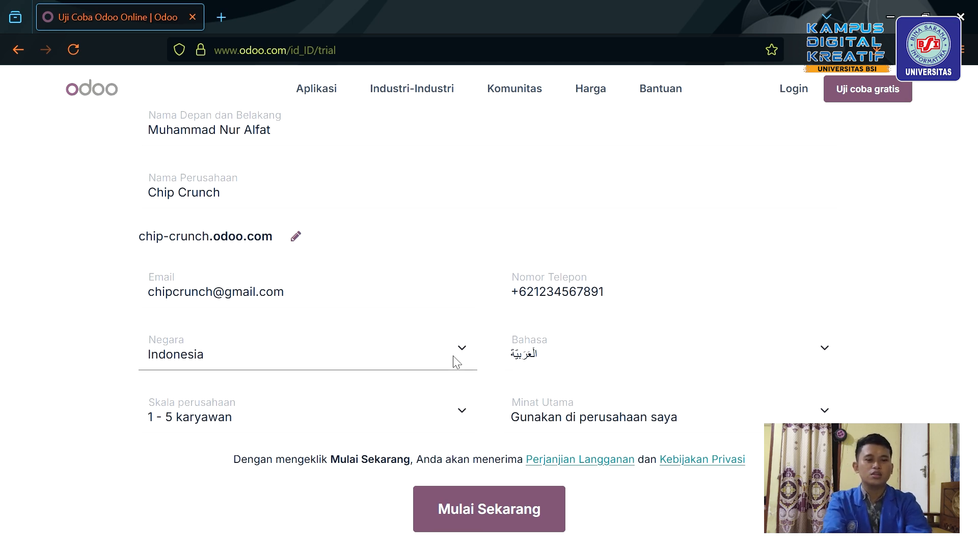
click(819, 345)
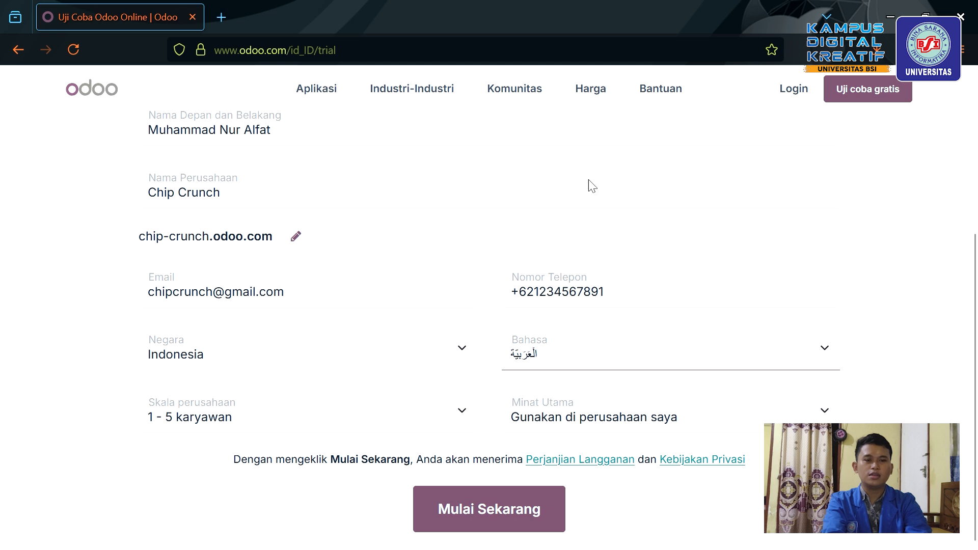
click(545, 176)
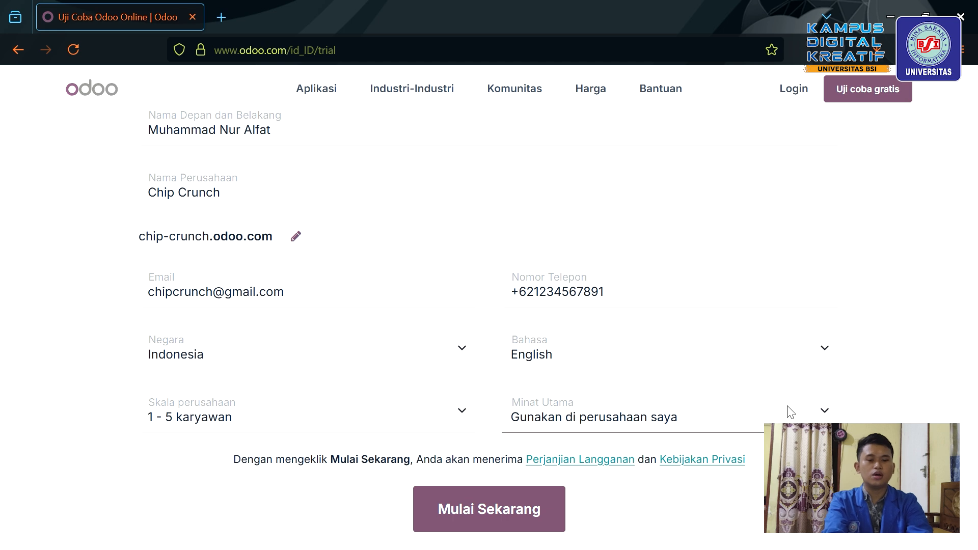
click(585, 489)
scroll(541, 316, up, 3)
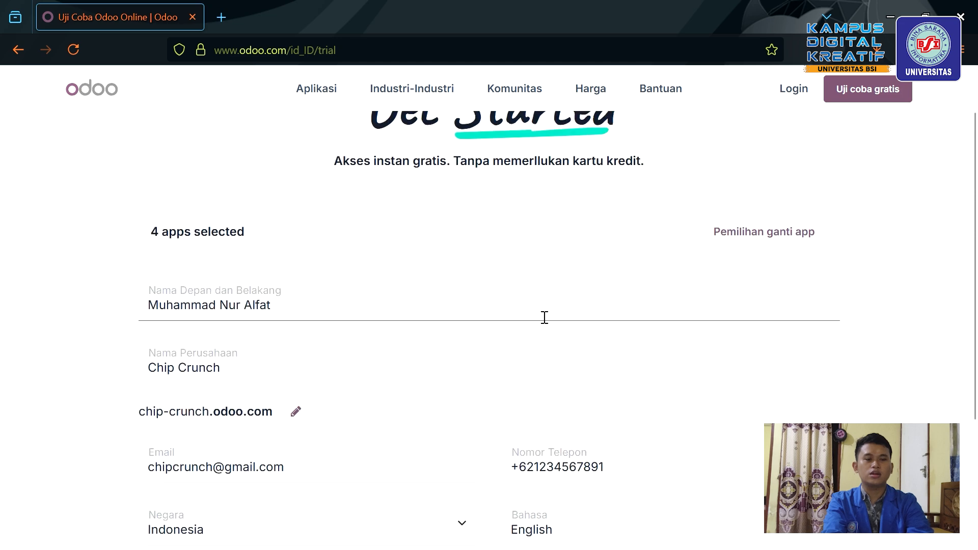
scroll(541, 316, down, 3)
scroll(539, 315, up, 2)
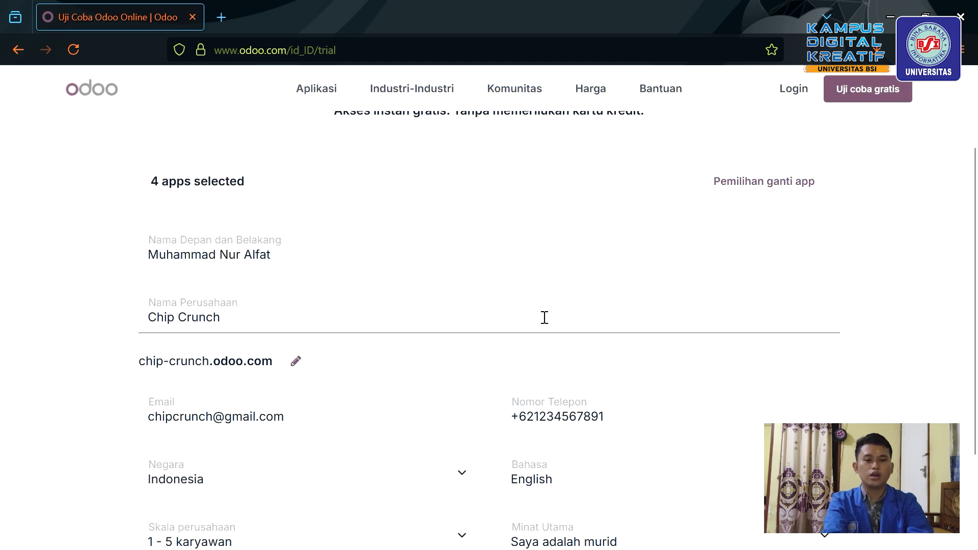
scroll(544, 317, down, 2)
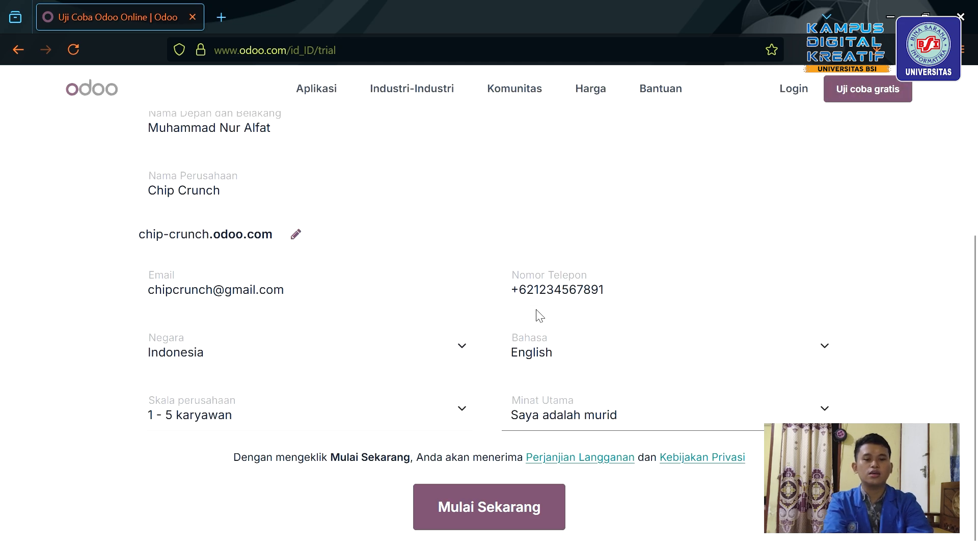
Create the Chip Crunch trial database and go to Inventory's empty Products list.
click(497, 518)
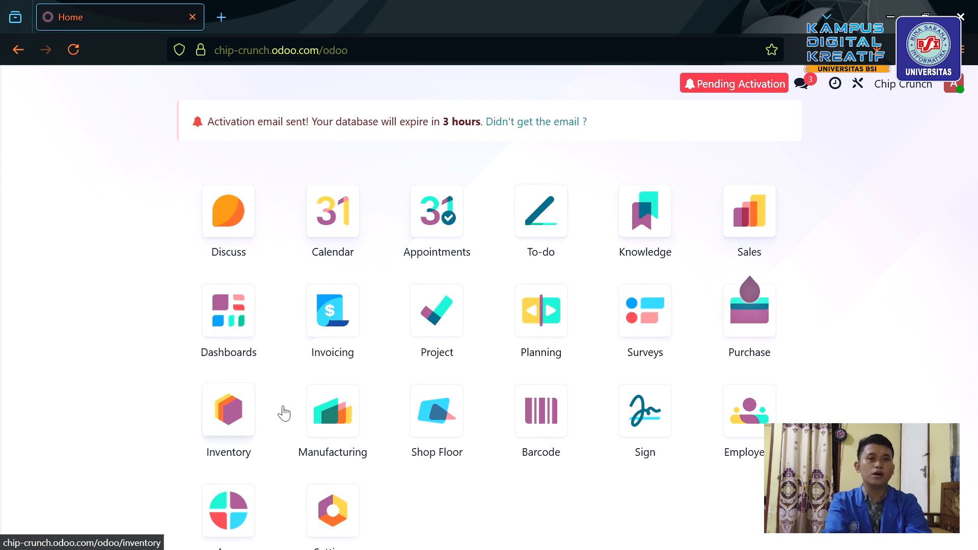
click(242, 432)
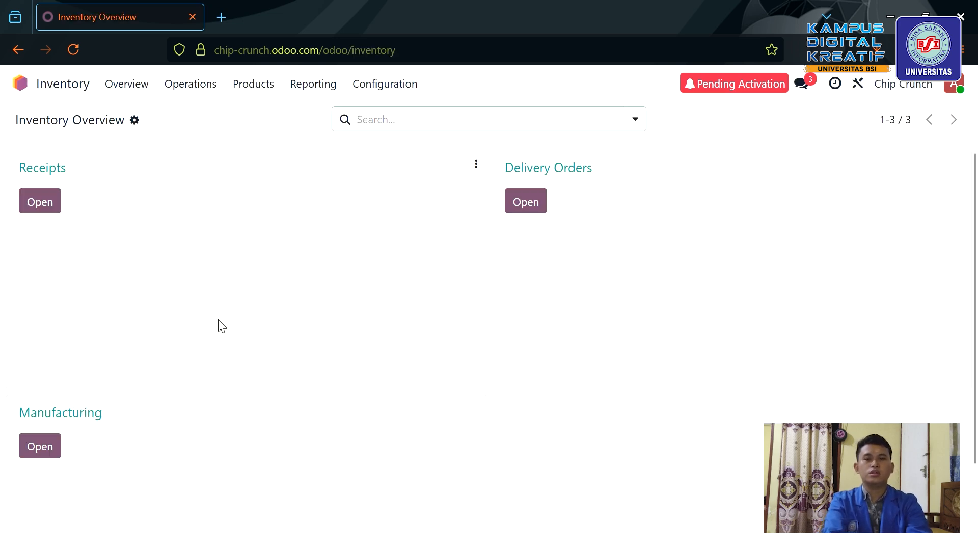
click(266, 97)
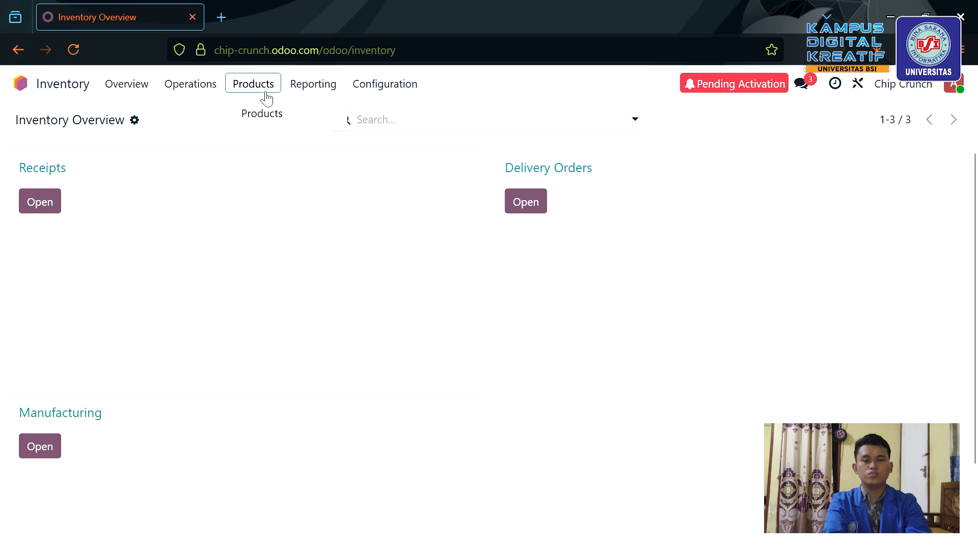
click(268, 123)
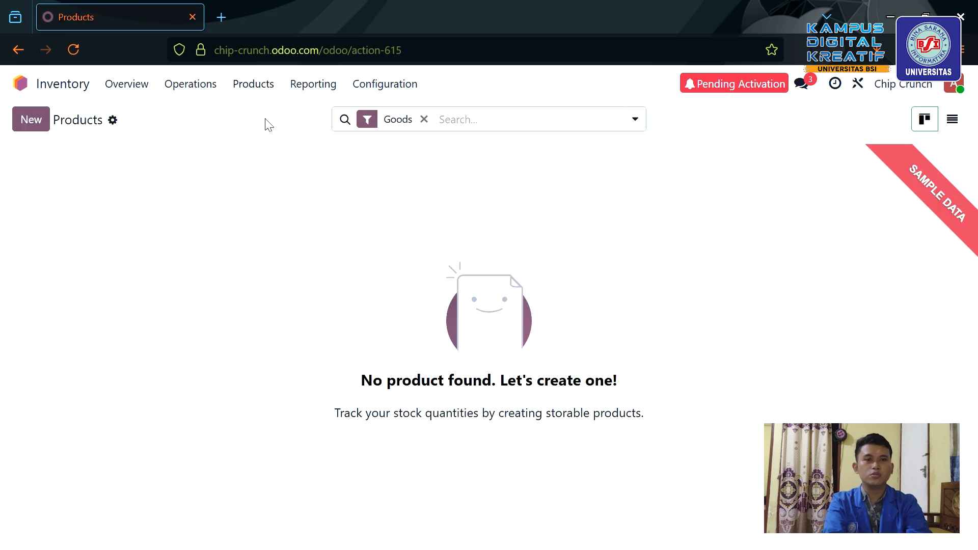
Start a new product named 'Keripik Singkong Original'.
click(31, 123)
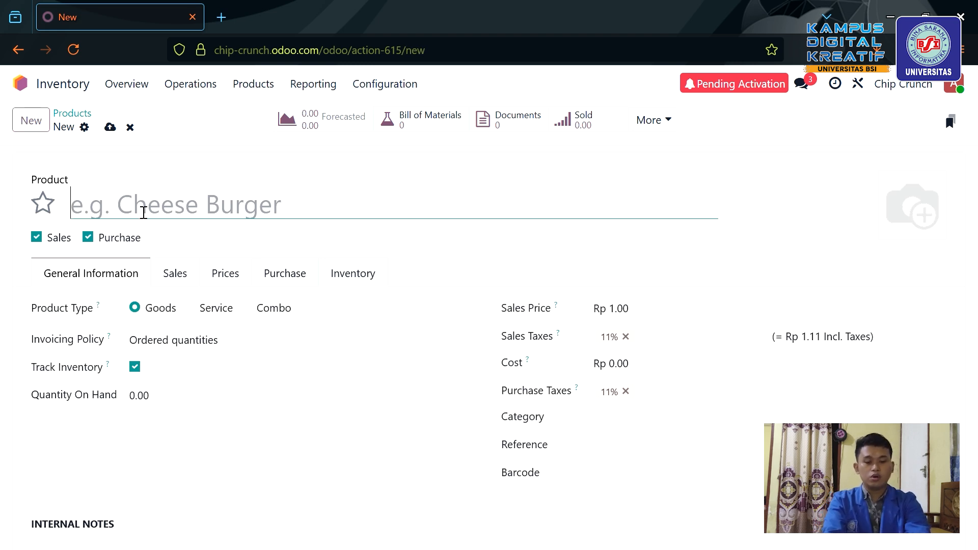
text(Kerpik)
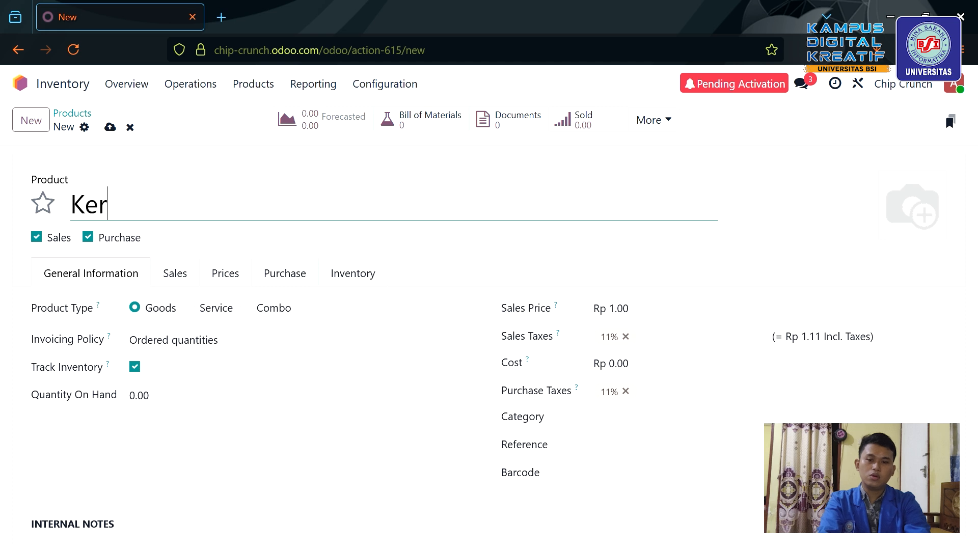
key(BackSpace)
key(BackSpace)
key(BackSpace)
text(ip)
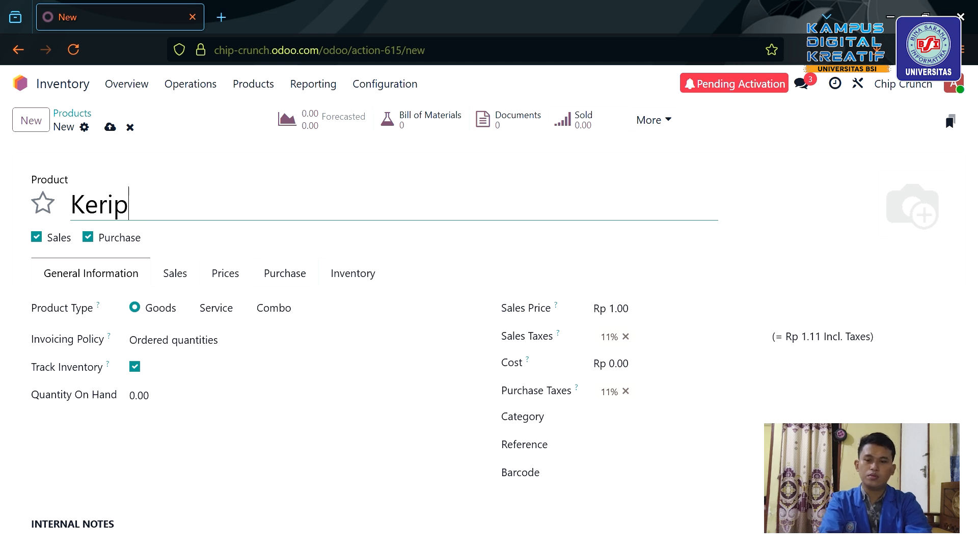
text(ik Sind)
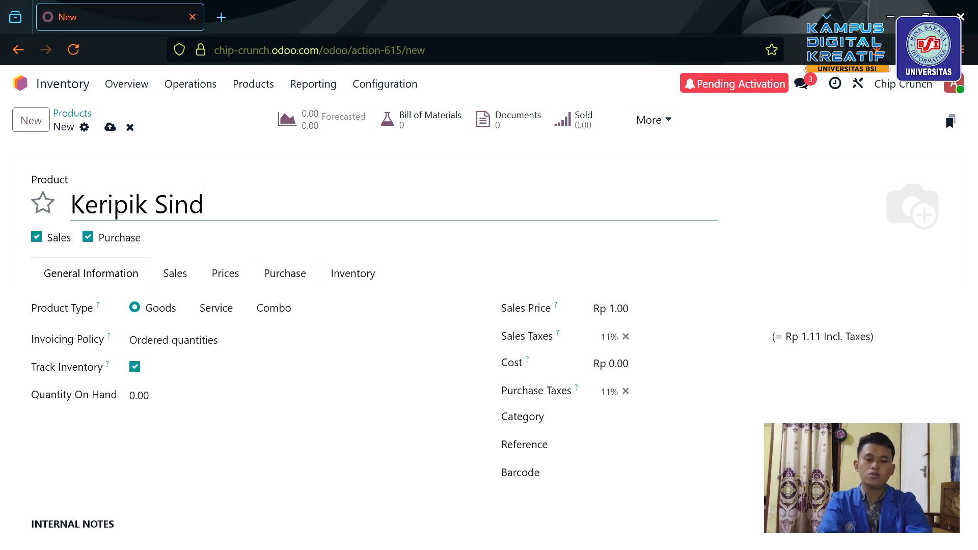
key(BackSpace)
text(gkon)
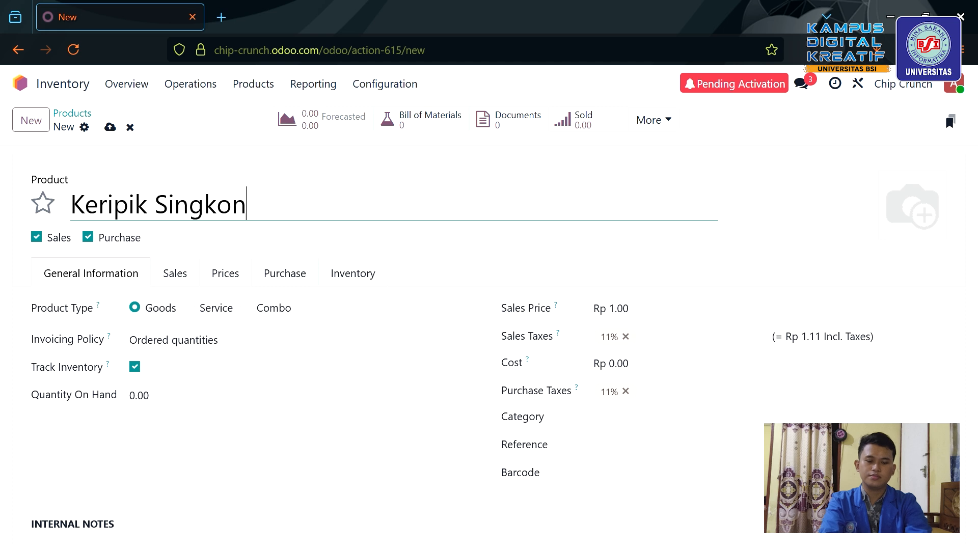
text(g Original)
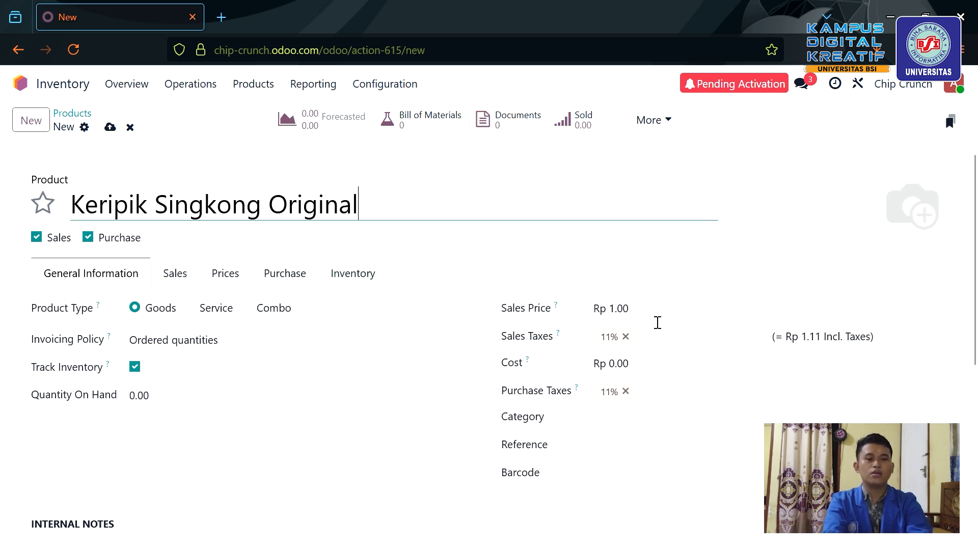
Set its sales price to 10000 and its cost to 6000.
click(635, 322)
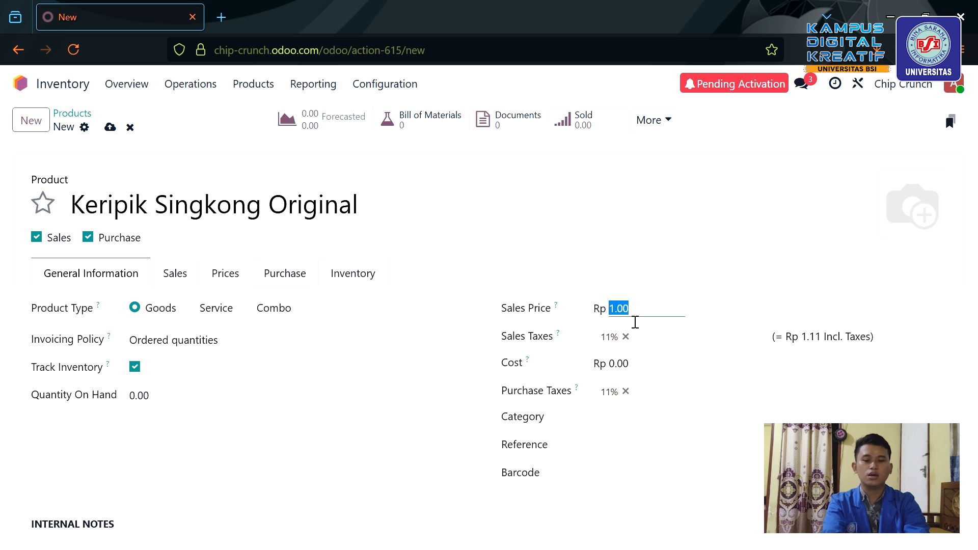
text(10000)
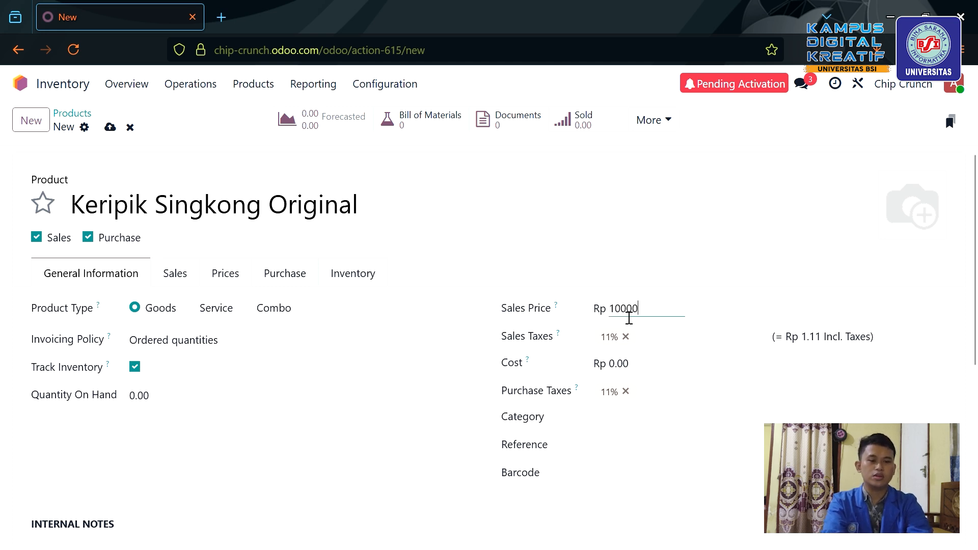
click(640, 378)
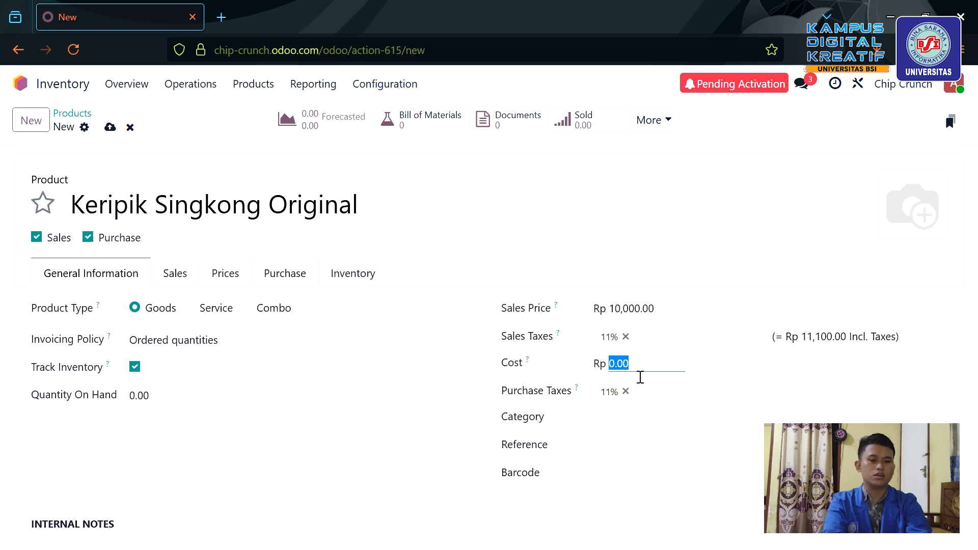
text(5)
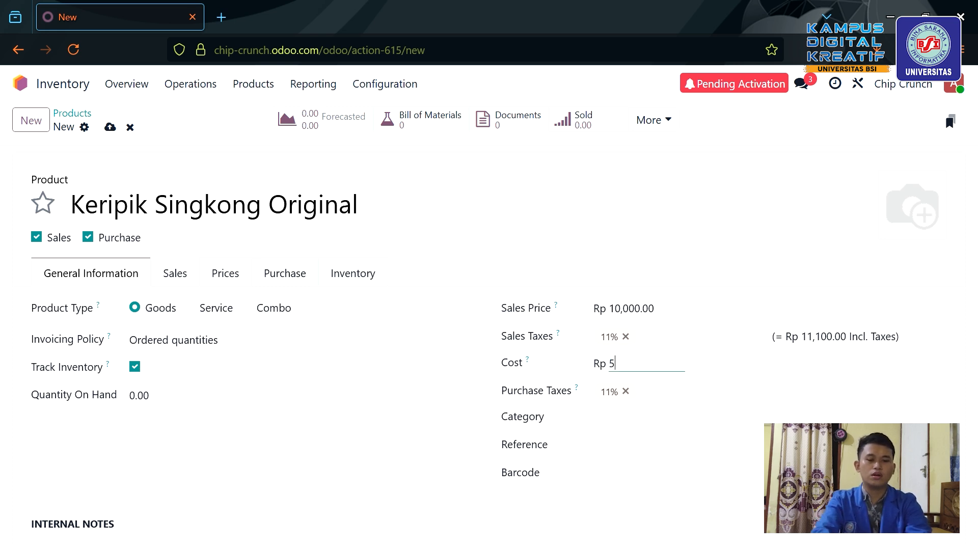
key(BackSpace)
text(6000)
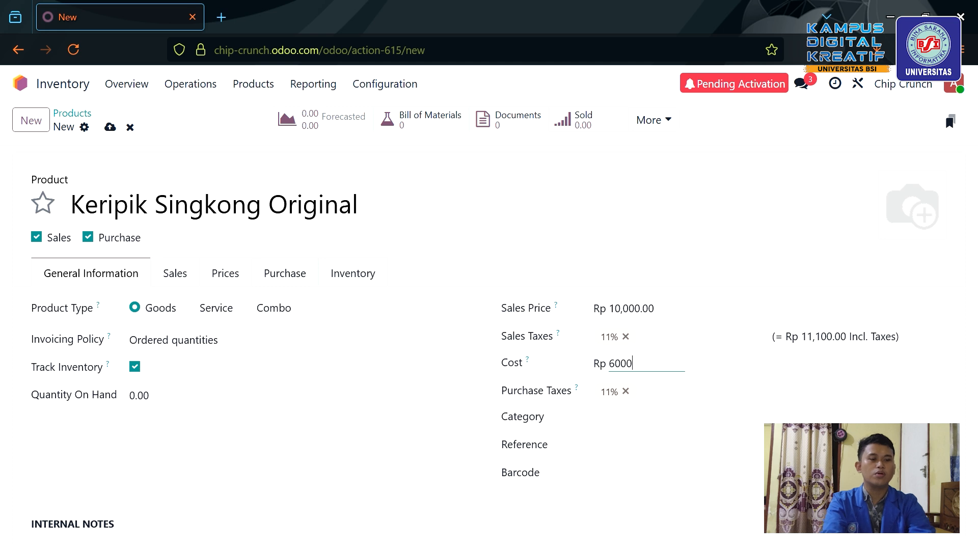
mouse_move(898, 226)
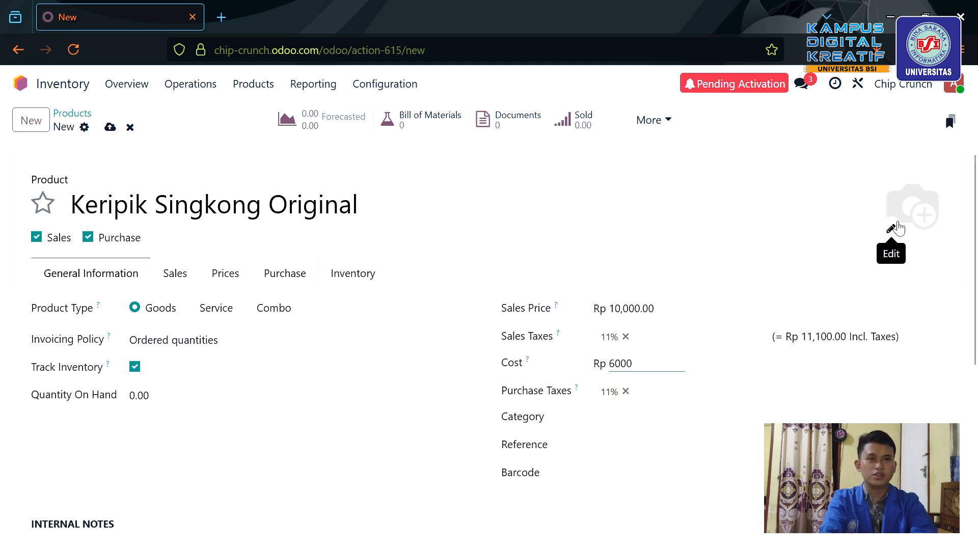
Upload a chips photo as the product image and save Keripik Singkong Original.
click(898, 228)
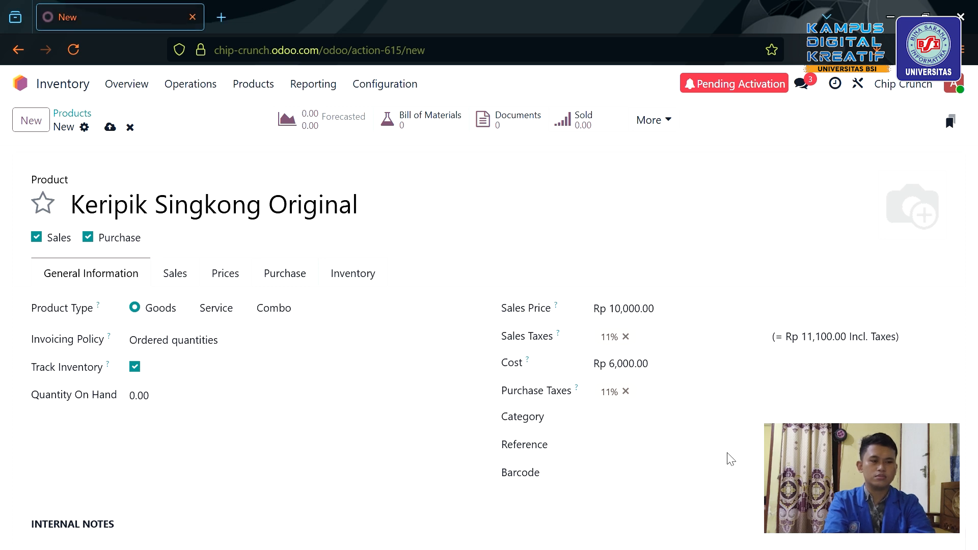
scroll(745, 439, down, 2)
scroll(745, 439, up, 2)
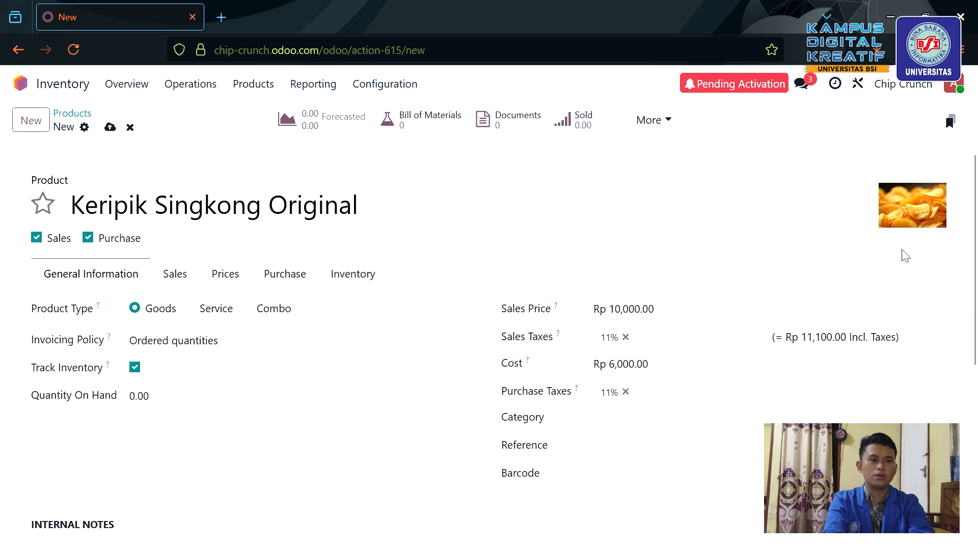
scroll(651, 376, down, 4)
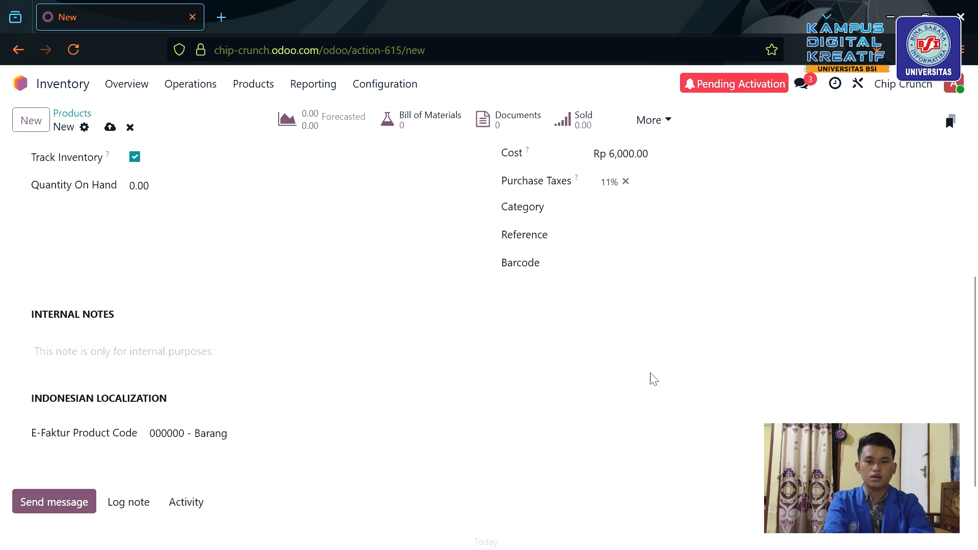
scroll(247, 362, up, 3)
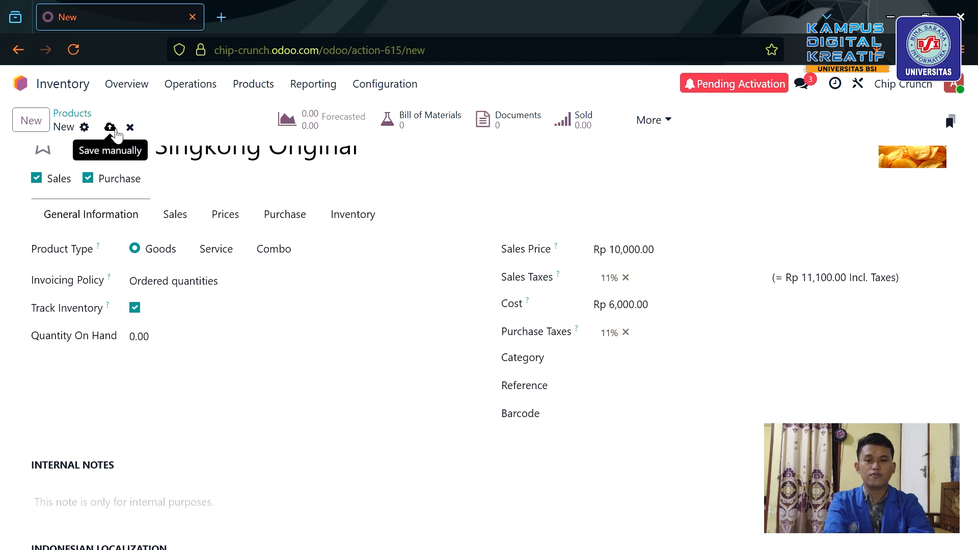
click(117, 131)
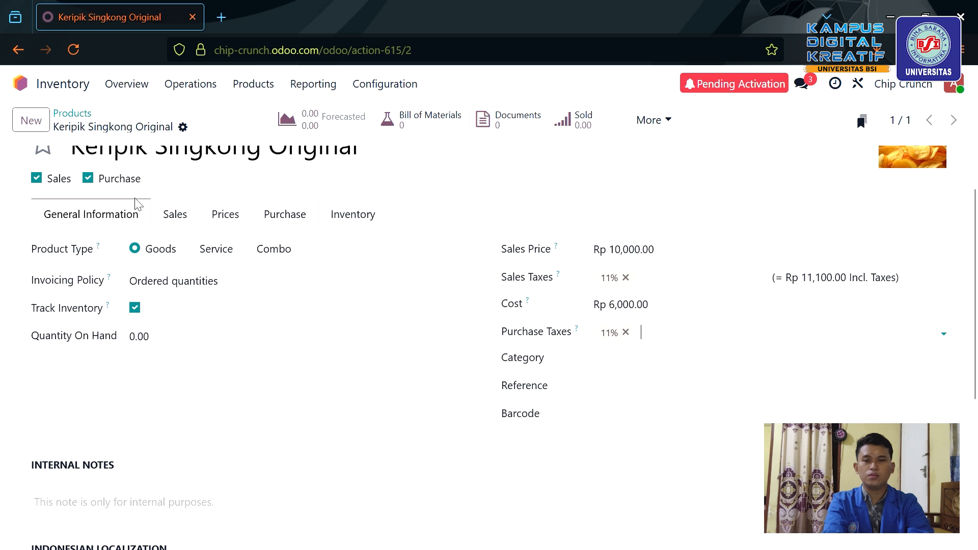
Start another new product and name it 'Singkong per-500gram'.
click(266, 88)
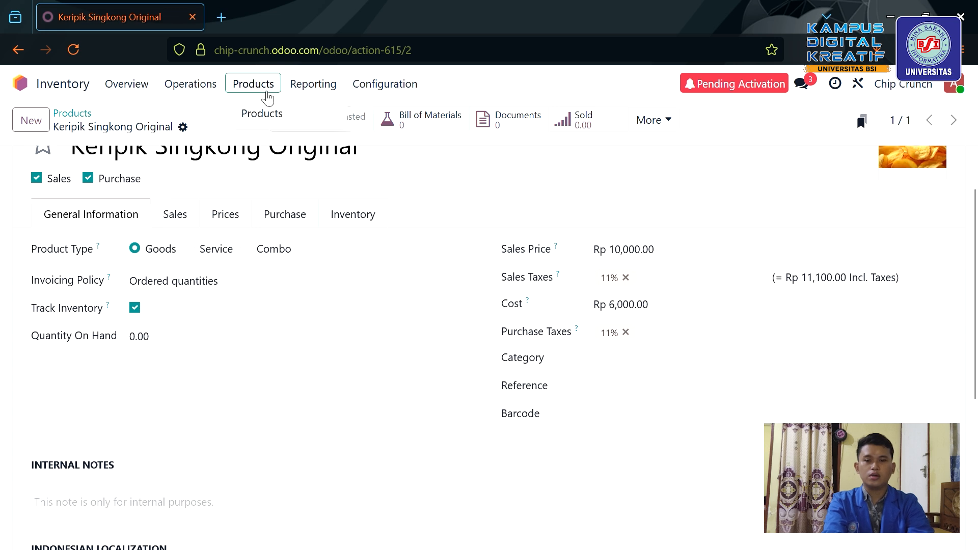
click(285, 122)
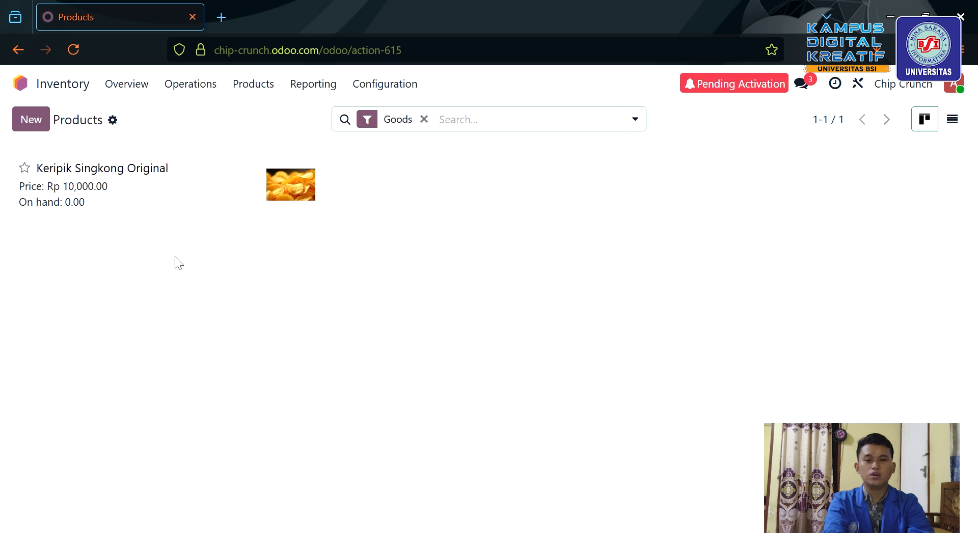
click(40, 118)
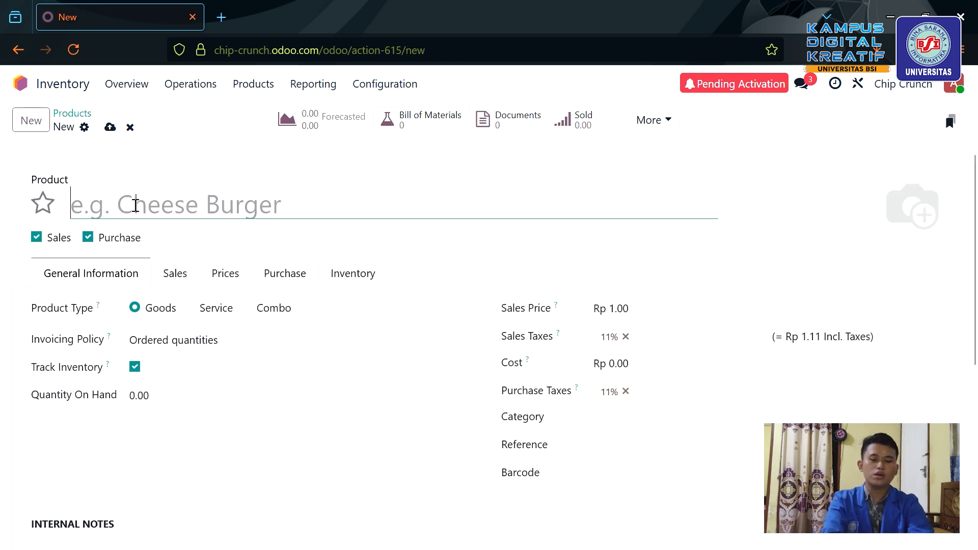
text(Si)
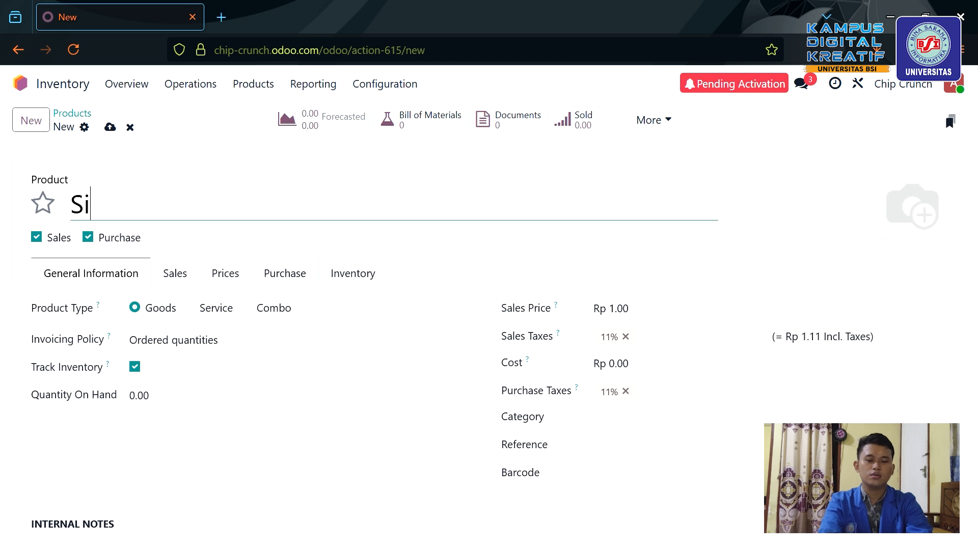
text(ngkong)
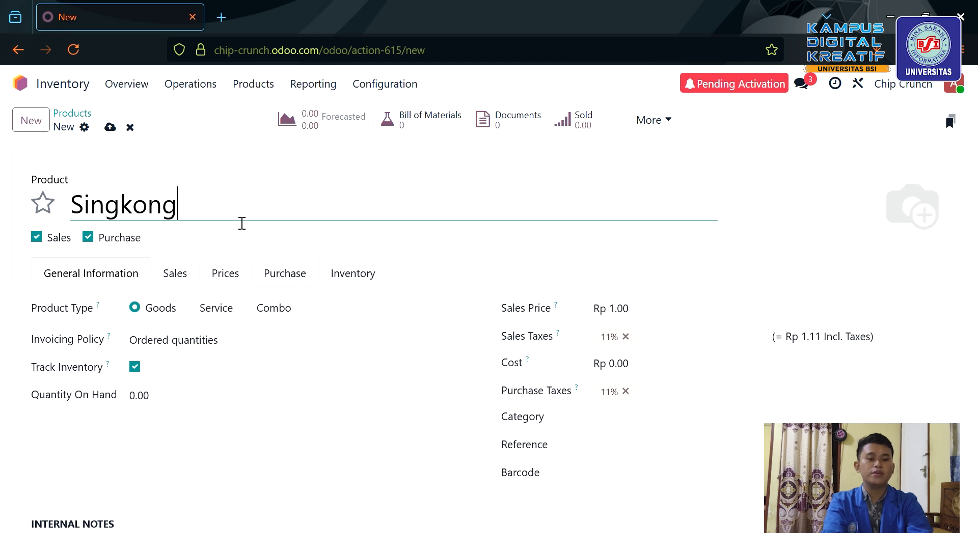
text(-)
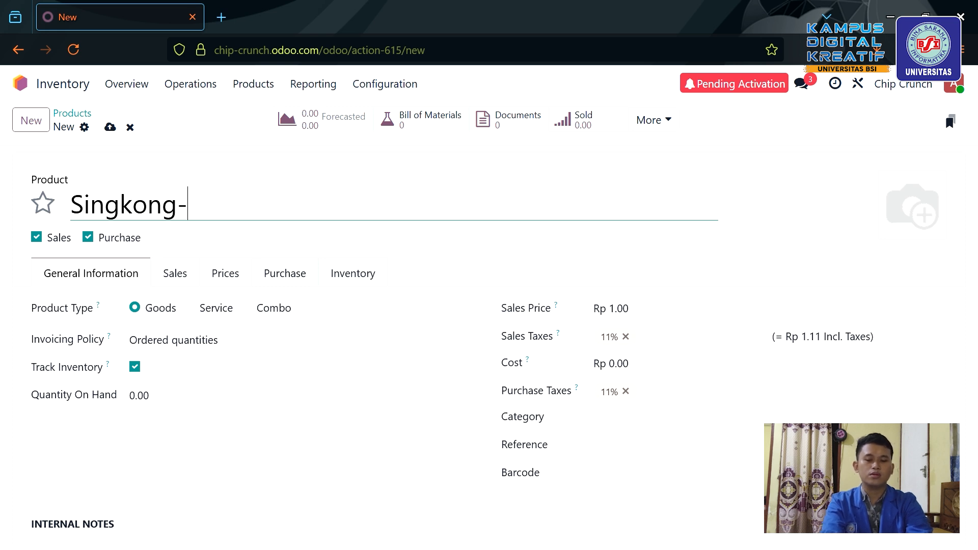
key(BackSpace)
text(per-)
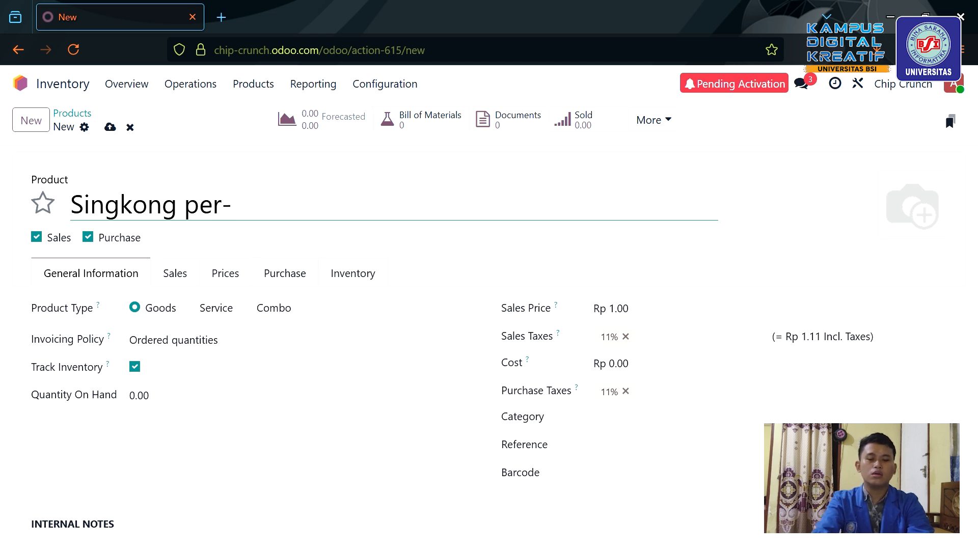
text(500)
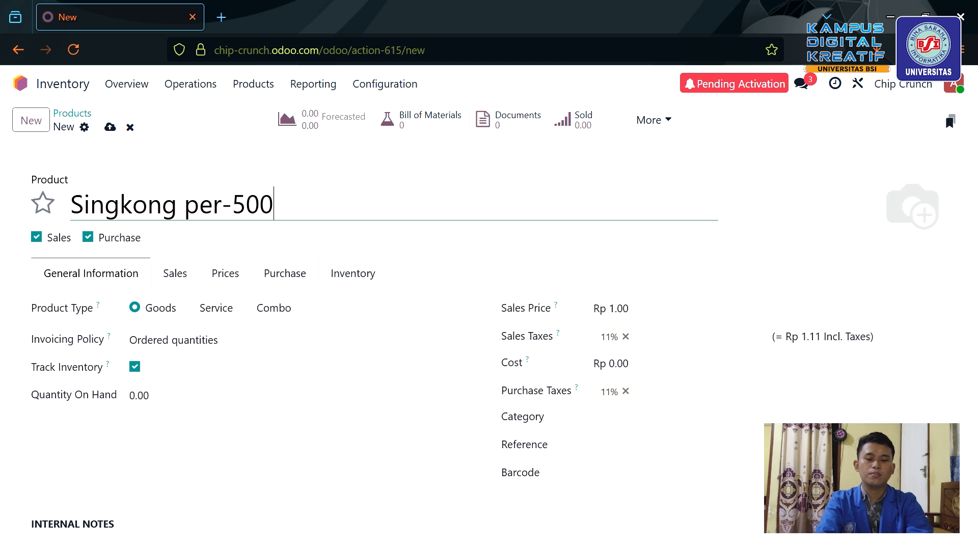
text(gram)
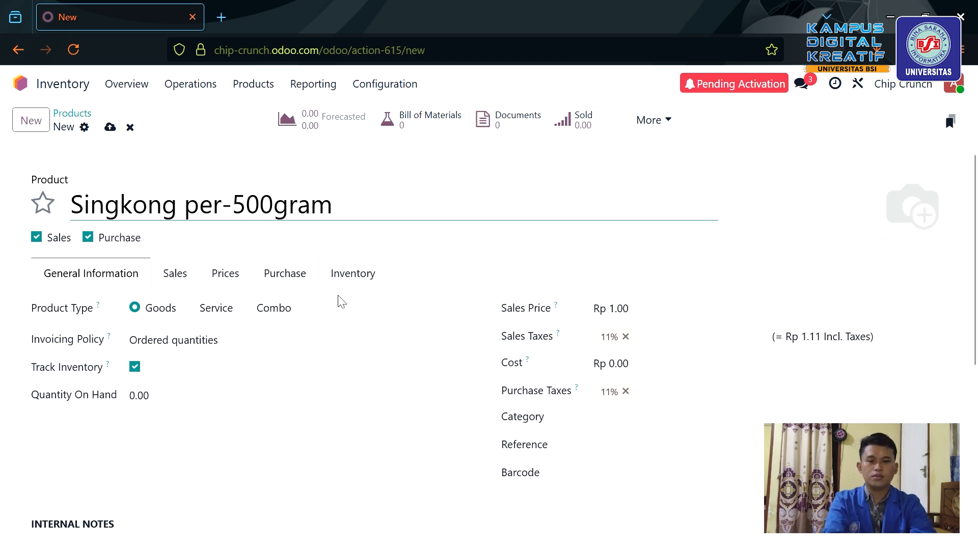
Correct a digit in the name and set the sales price to 0.
scroll(262, 396, down, 2)
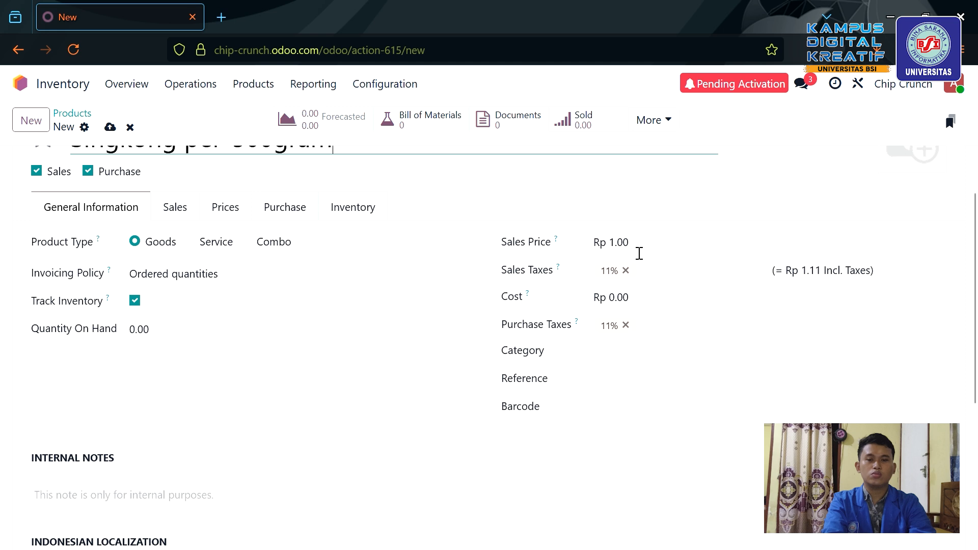
scroll(443, 266, up, 2)
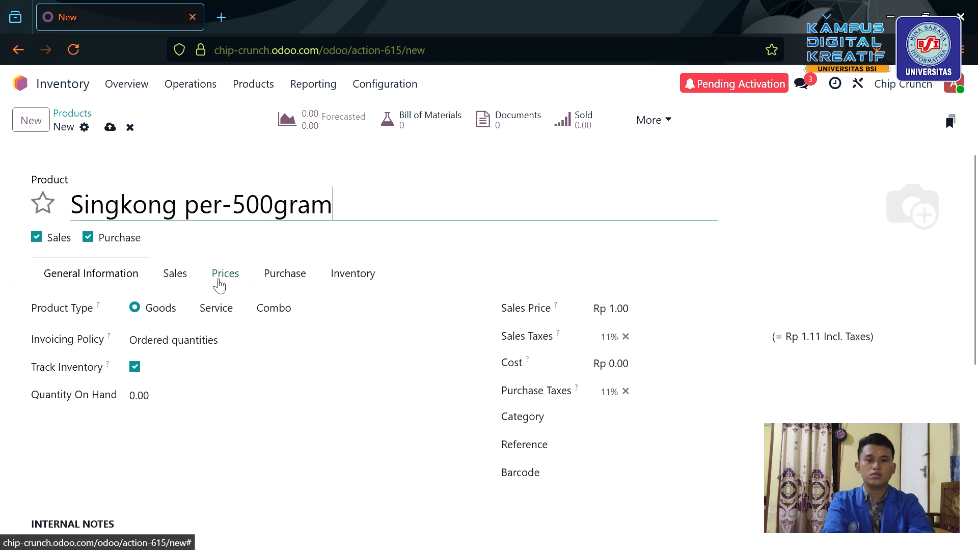
key(BackSpace)
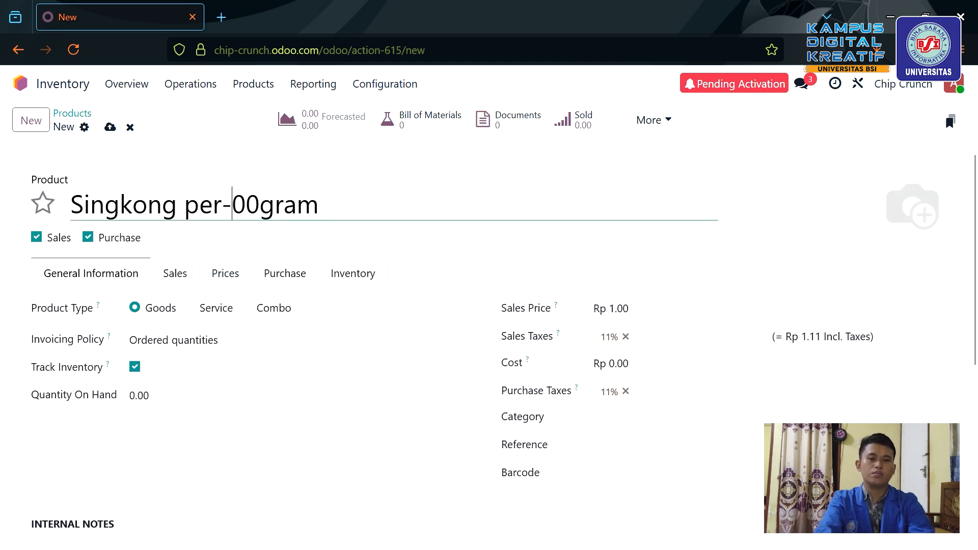
text(5)
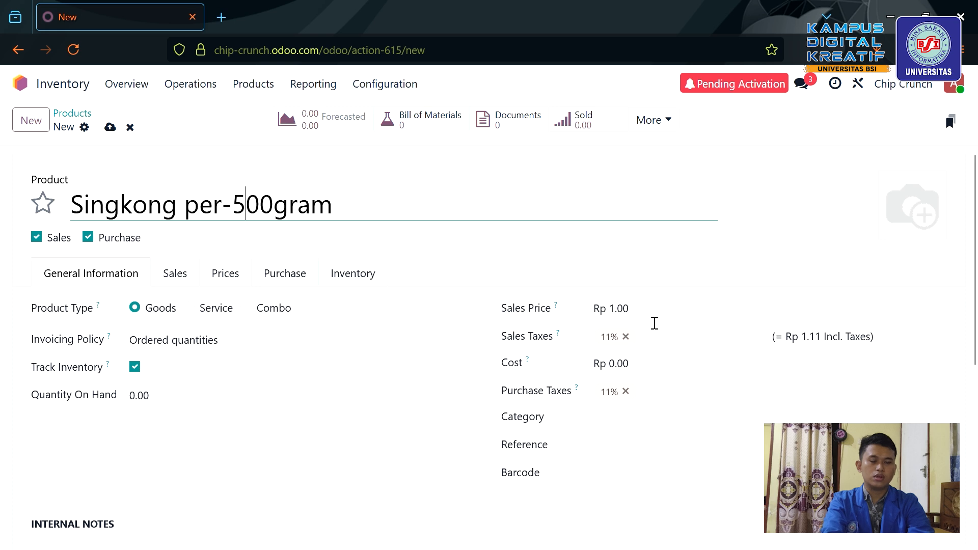
click(657, 320)
text(0)
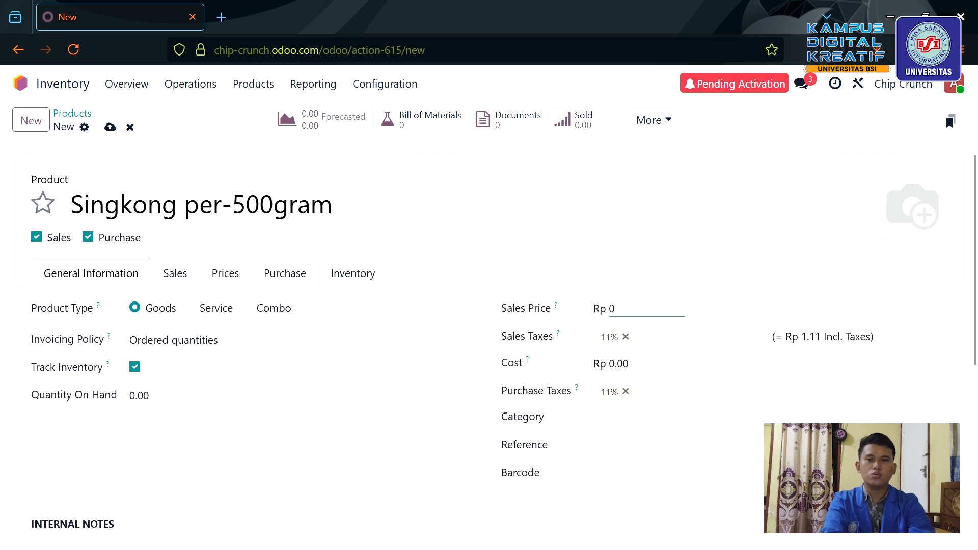
Make the product purchase-only by unticking Sales, with cost 3000.
click(37, 239)
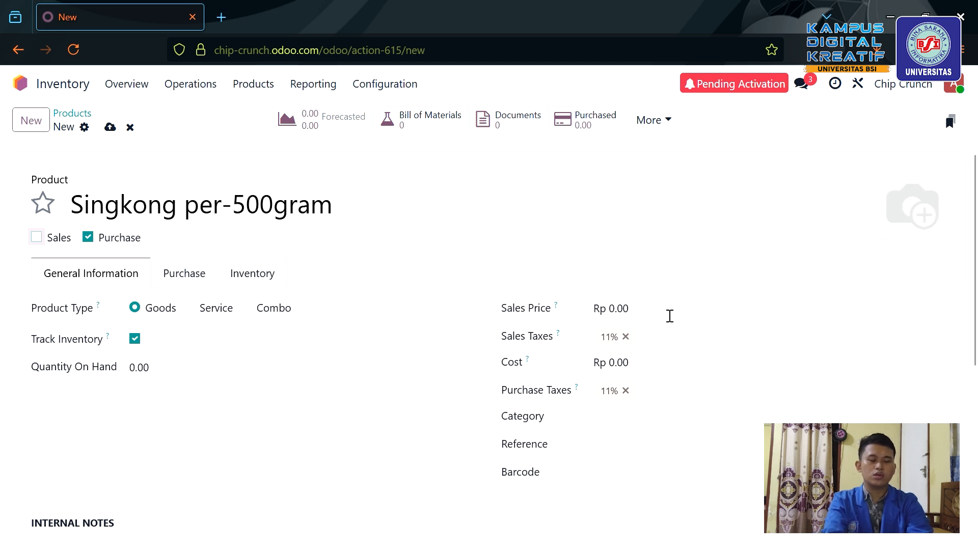
click(638, 369)
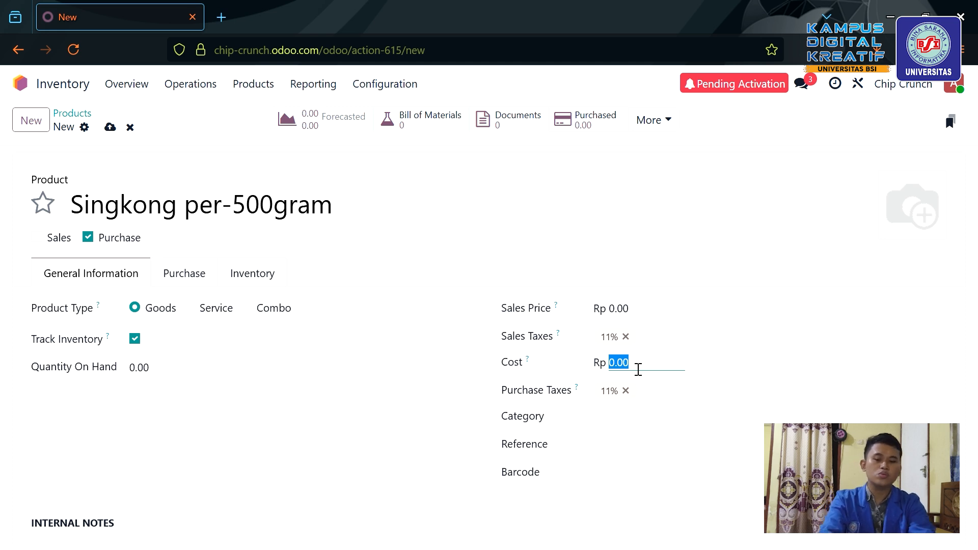
text(3000)
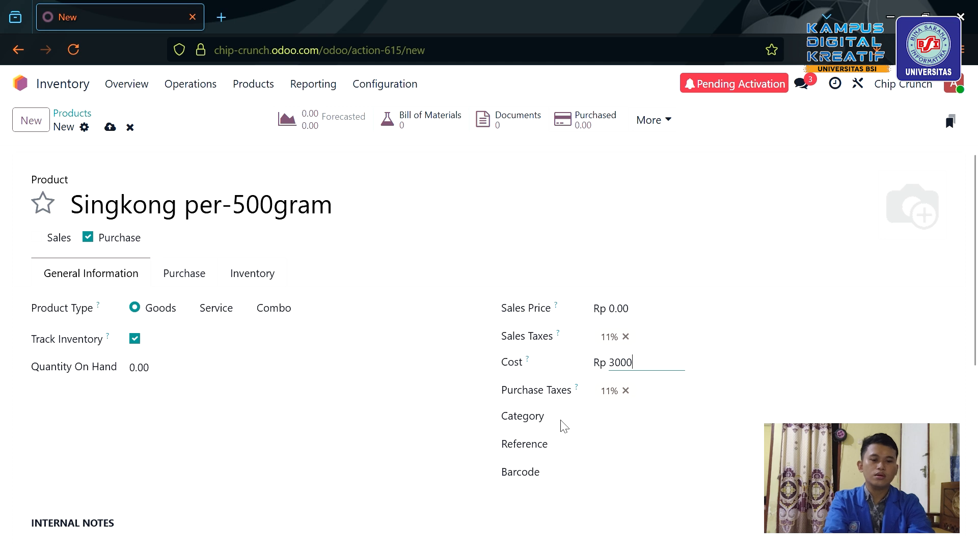
Create and assign the new category 'Bahan Baku', then save the product.
click(617, 432)
click(640, 430)
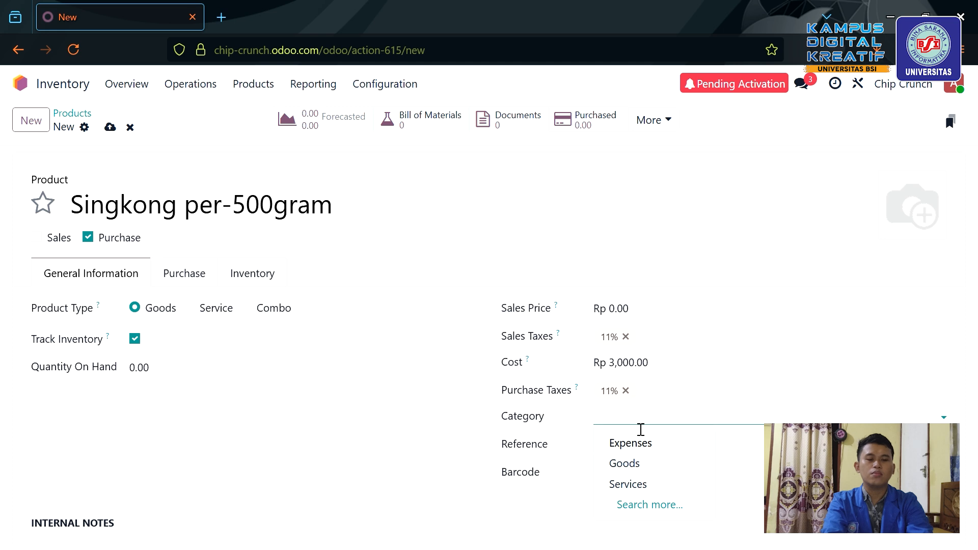
text(Bahan )
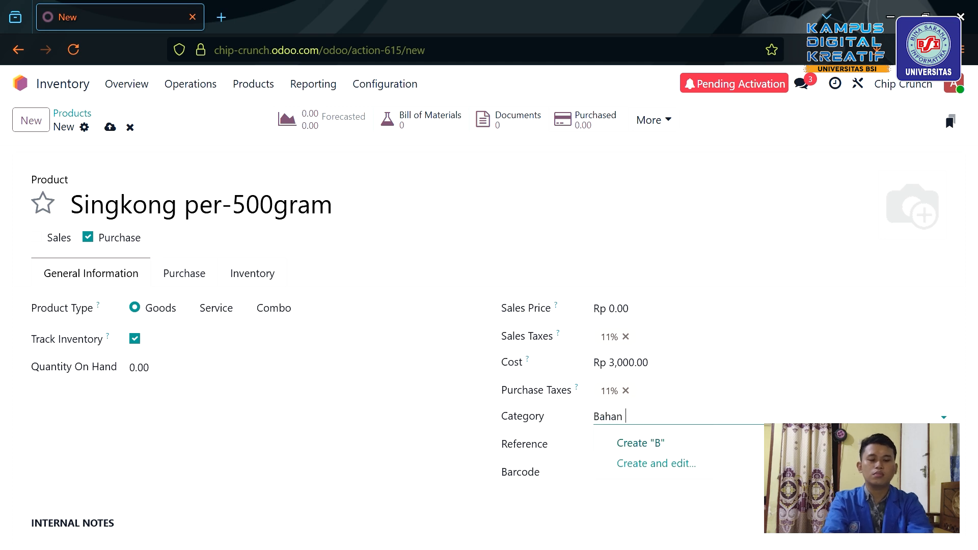
text(Baku)
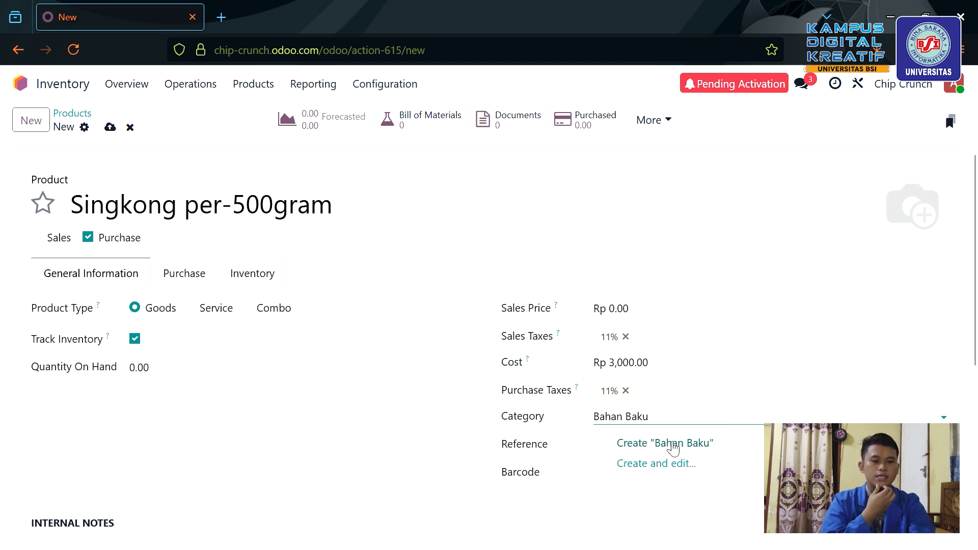
click(668, 443)
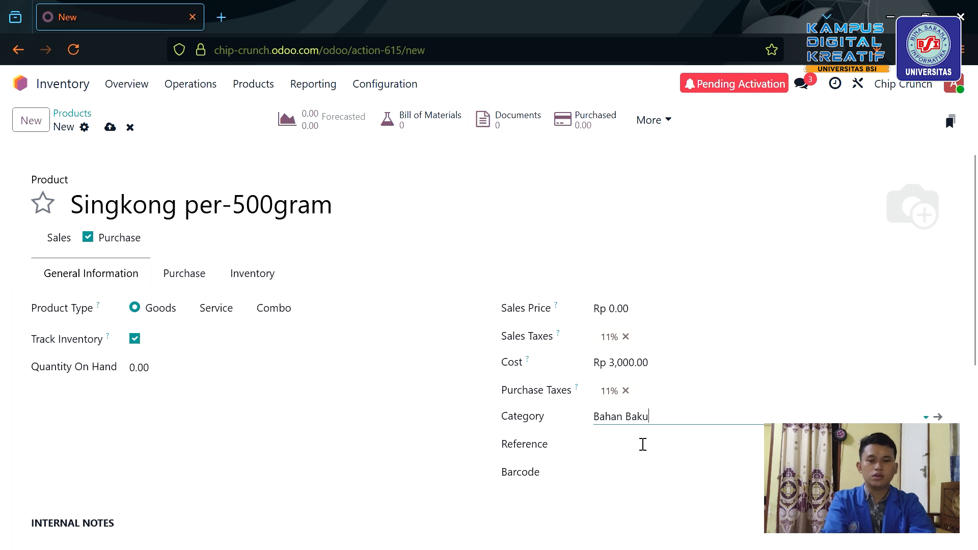
scroll(537, 460, down, 1)
scroll(537, 460, up, 2)
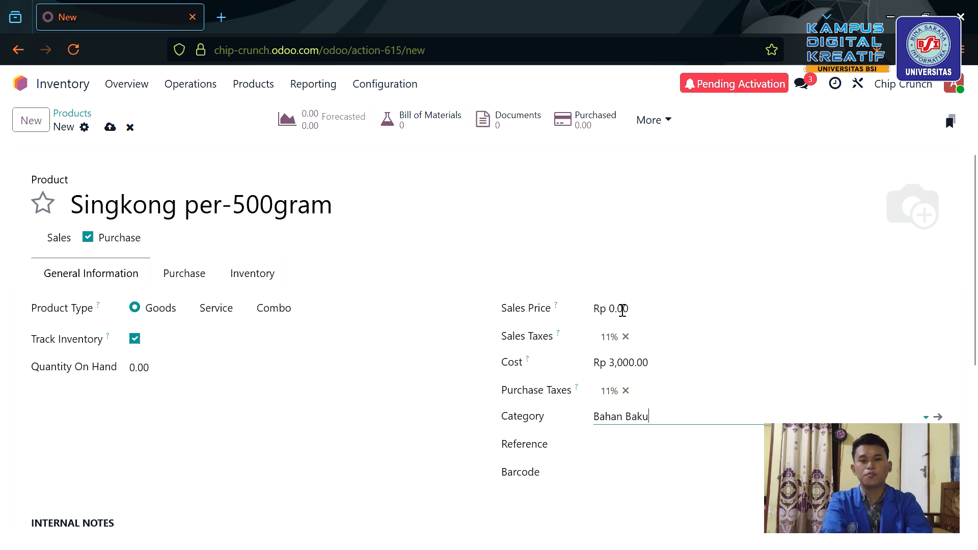
scroll(465, 299, down, 3)
scroll(465, 299, up, 3)
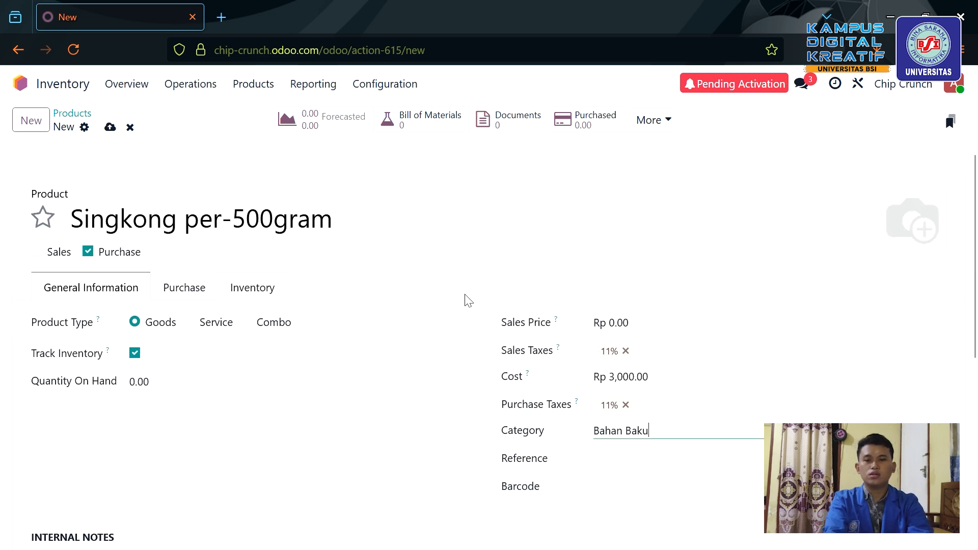
click(110, 128)
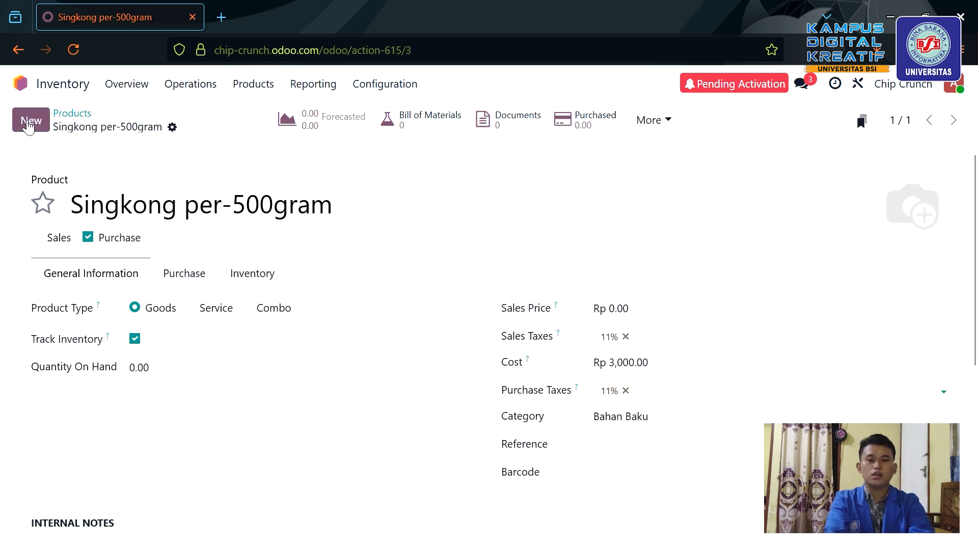
Start a new product named 'Minyak Goreng per-200ml'.
click(29, 122)
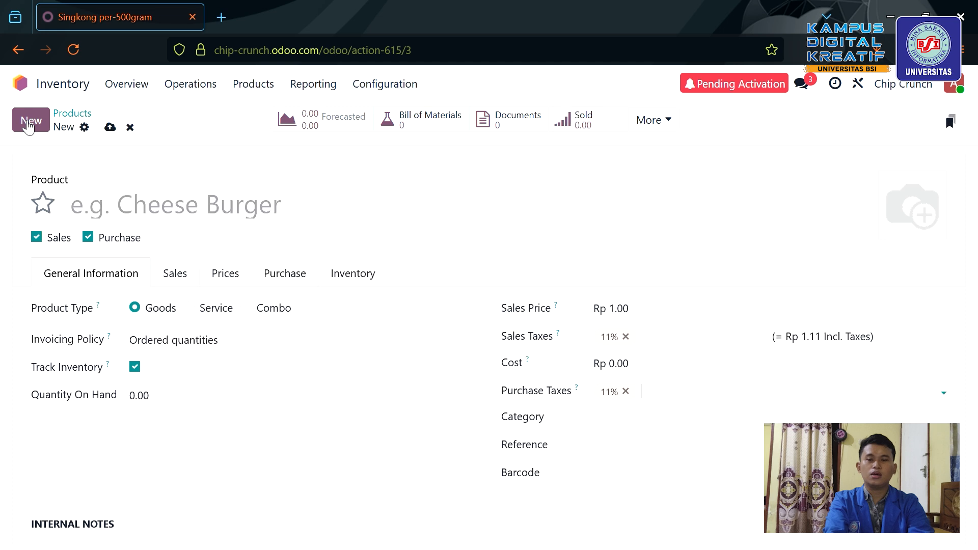
click(105, 219)
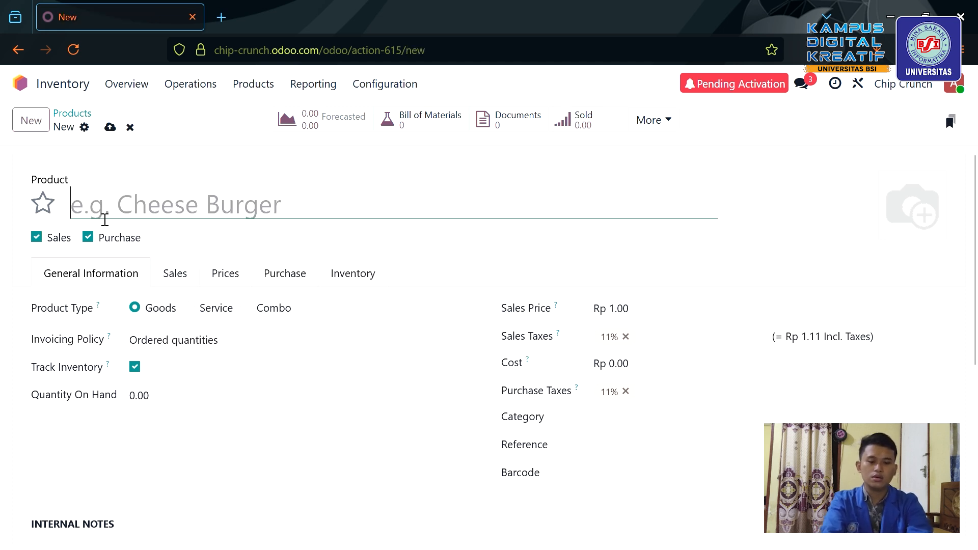
text(Minyak)
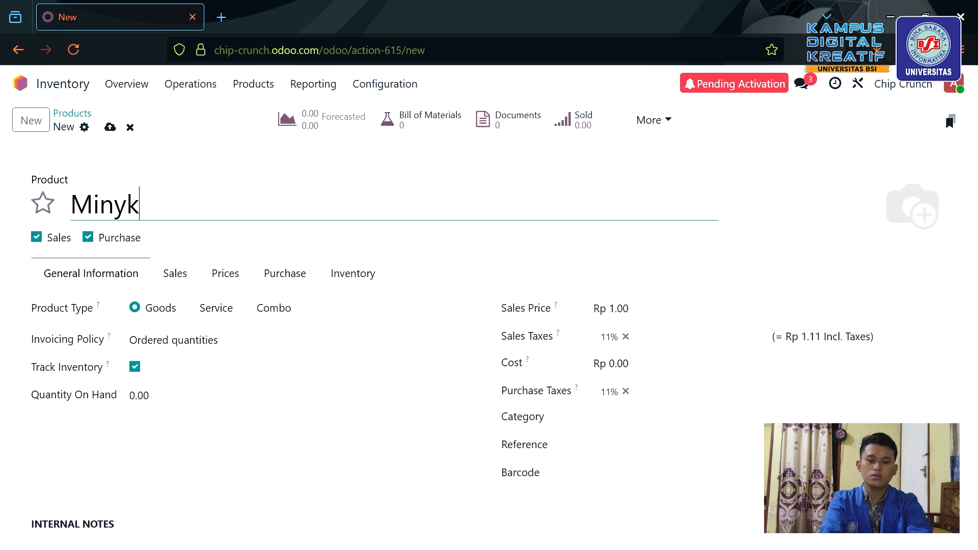
key(BackSpace)
text(ak Goreng)
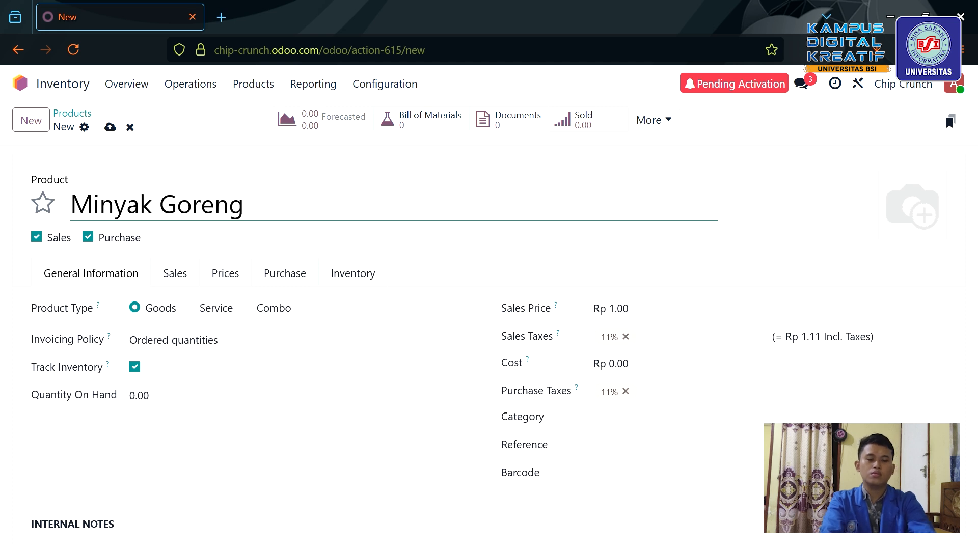
text( per-)
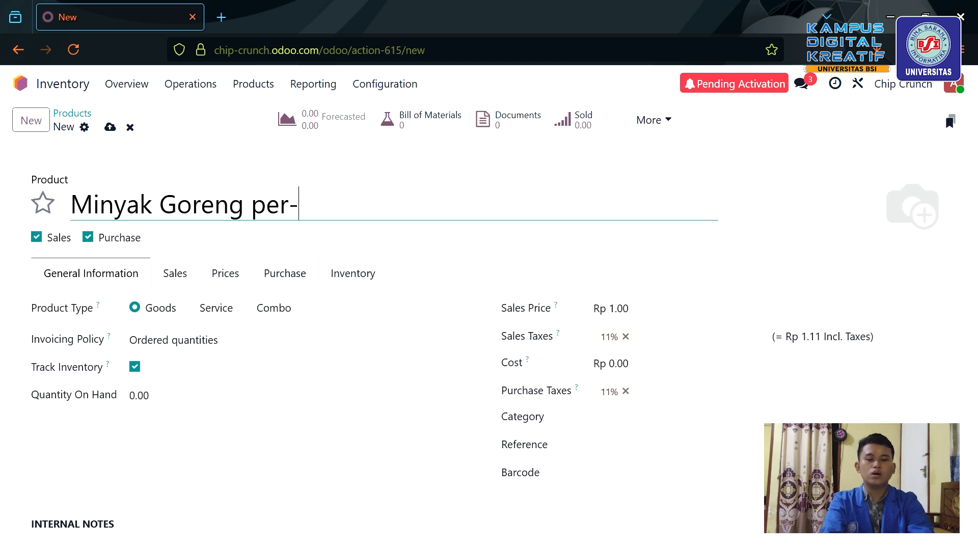
text(22)
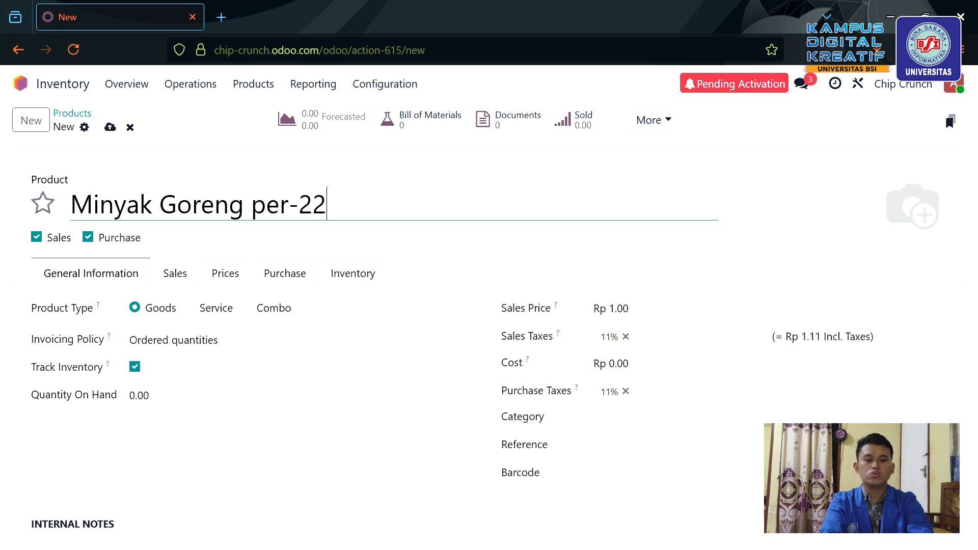
key(BackSpace)
text(00)
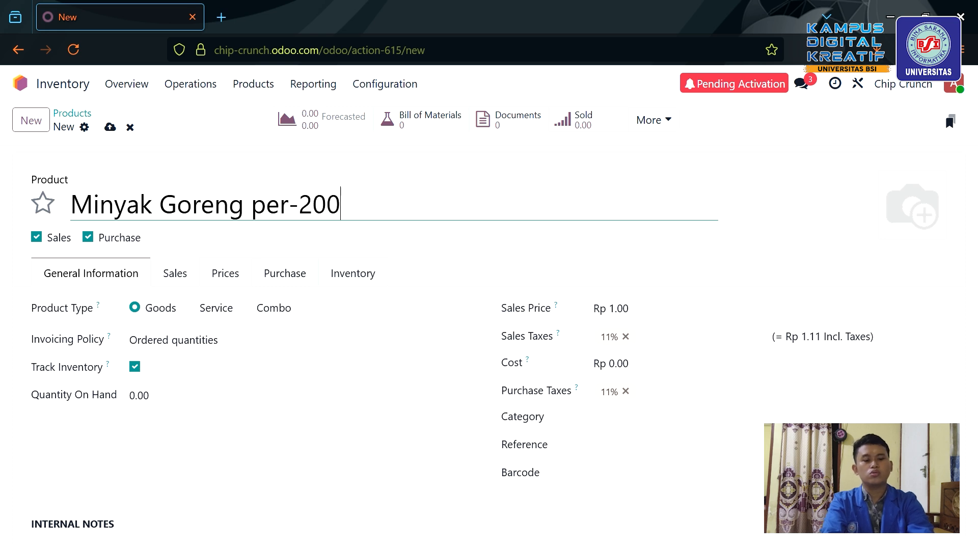
text(ml)
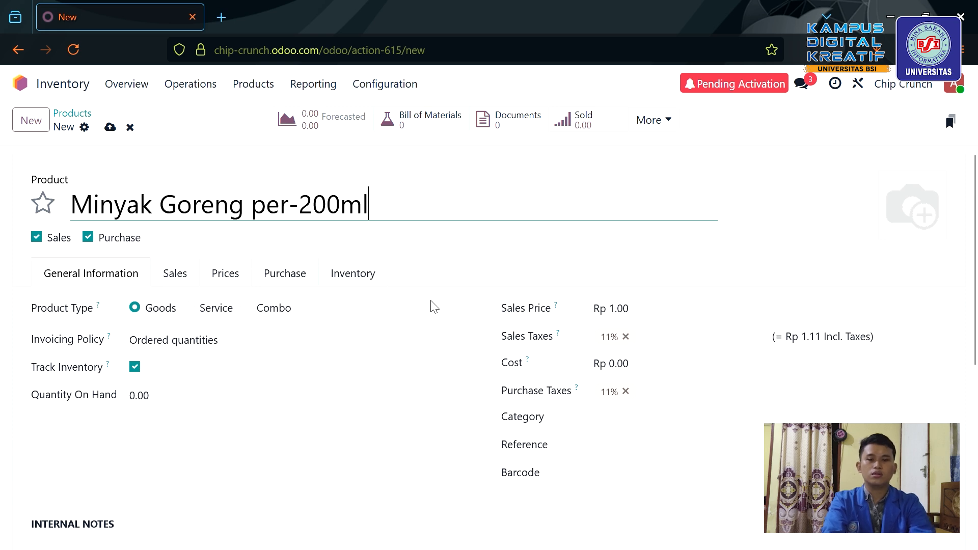
Set sales price 0, untick Sales, and enter a cost of Rp 3,000.
click(641, 310)
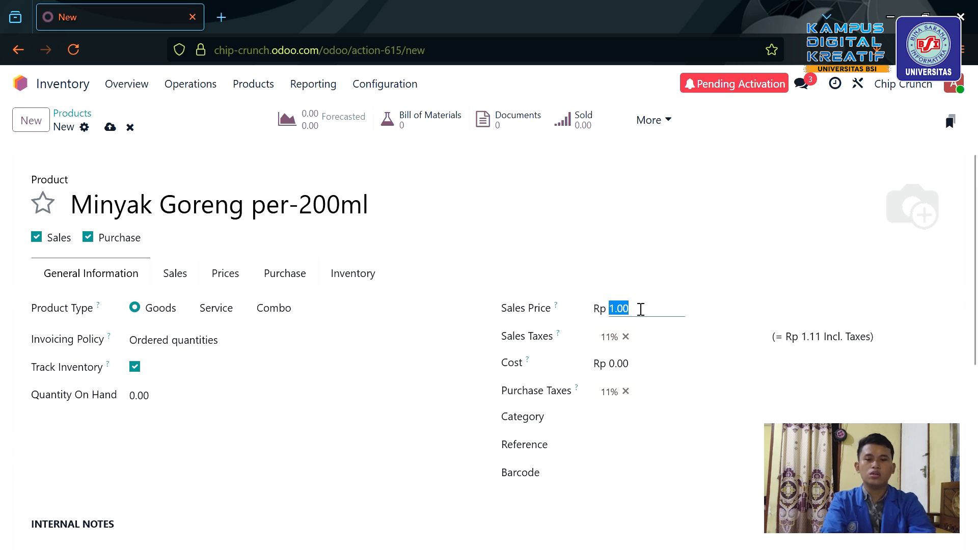
text(0)
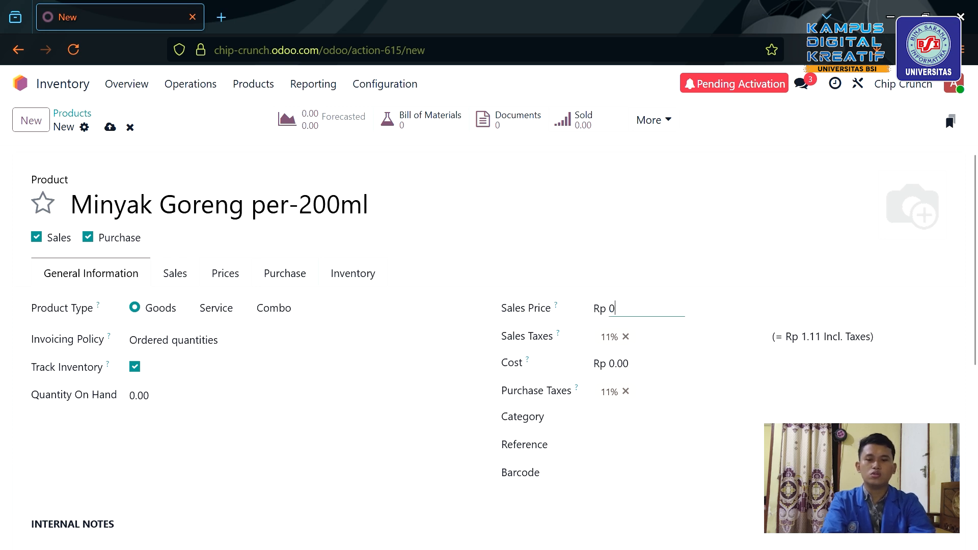
click(39, 240)
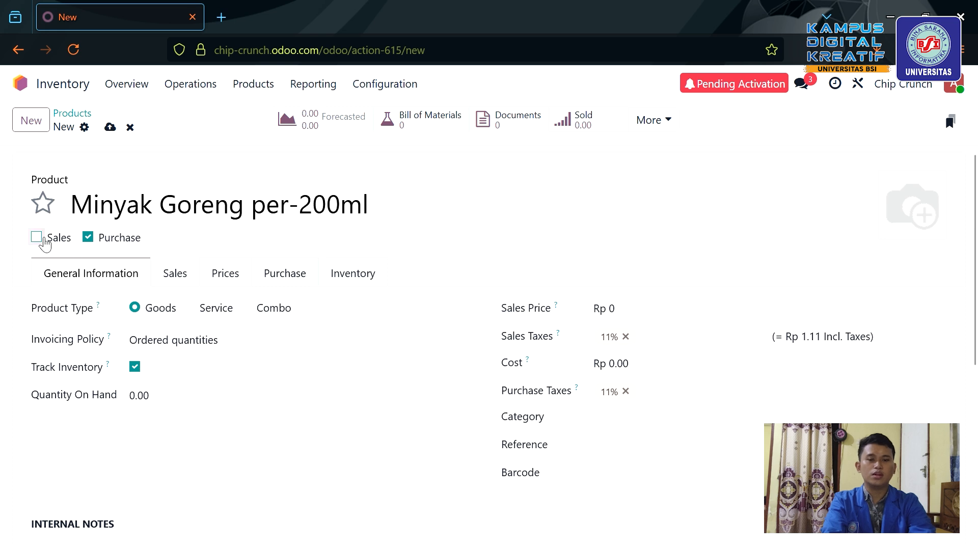
click(635, 368)
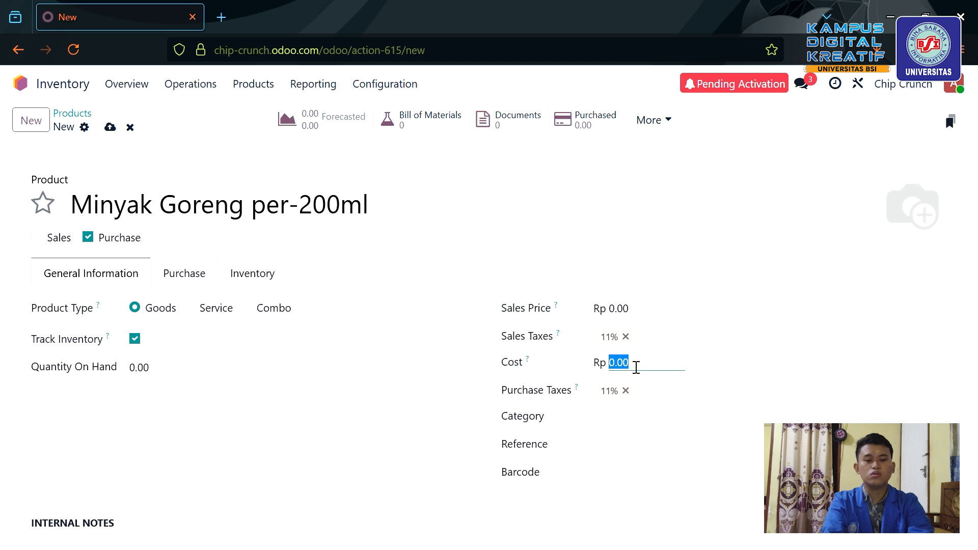
text(30)
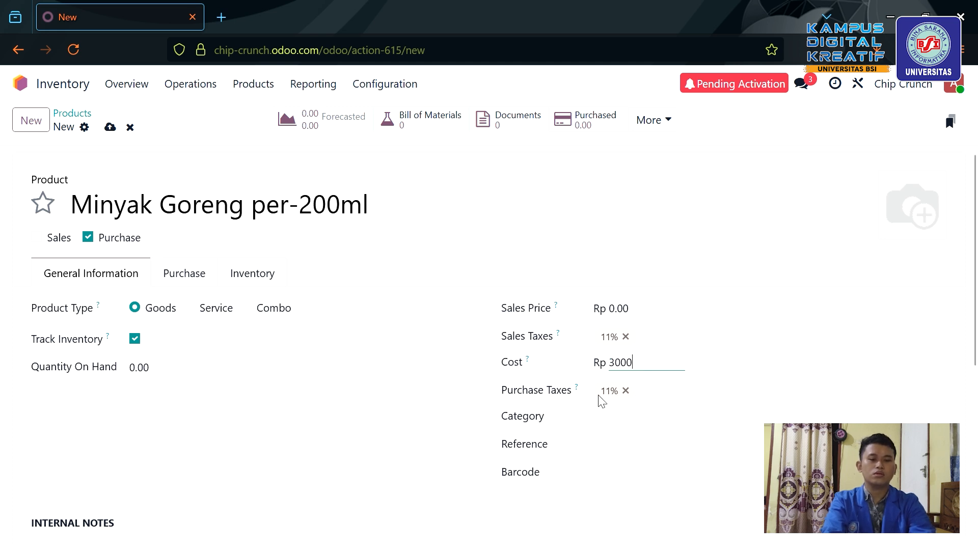
Put Minyak Goreng per-200ml in the Bahan Baku category and save it.
click(635, 425)
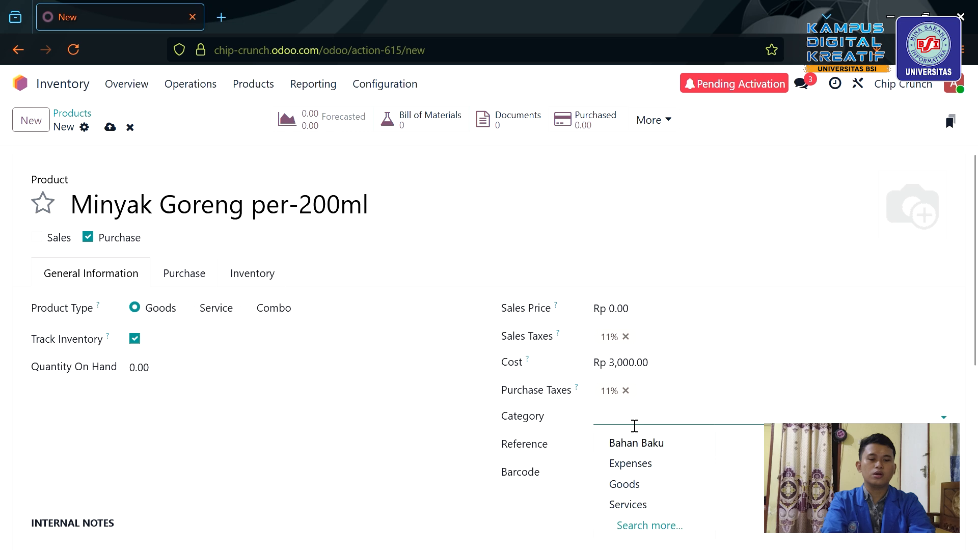
click(643, 444)
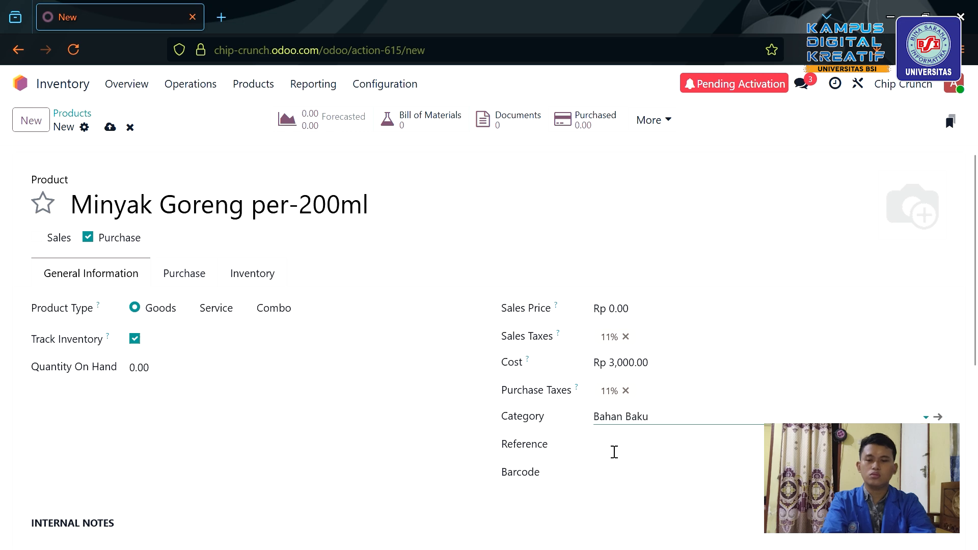
scroll(454, 464, down, 4)
scroll(515, 433, up, 4)
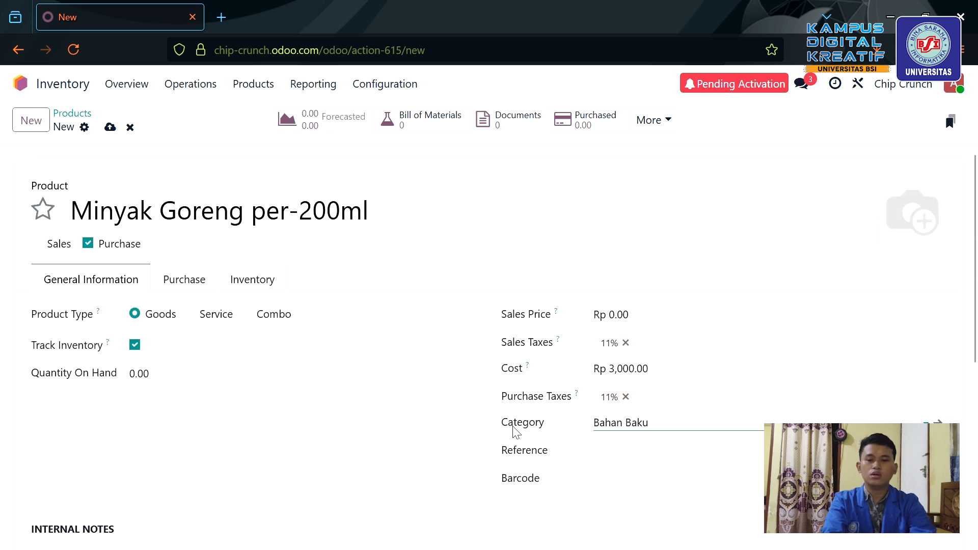
scroll(609, 462, down, 5)
scroll(483, 483, up, 5)
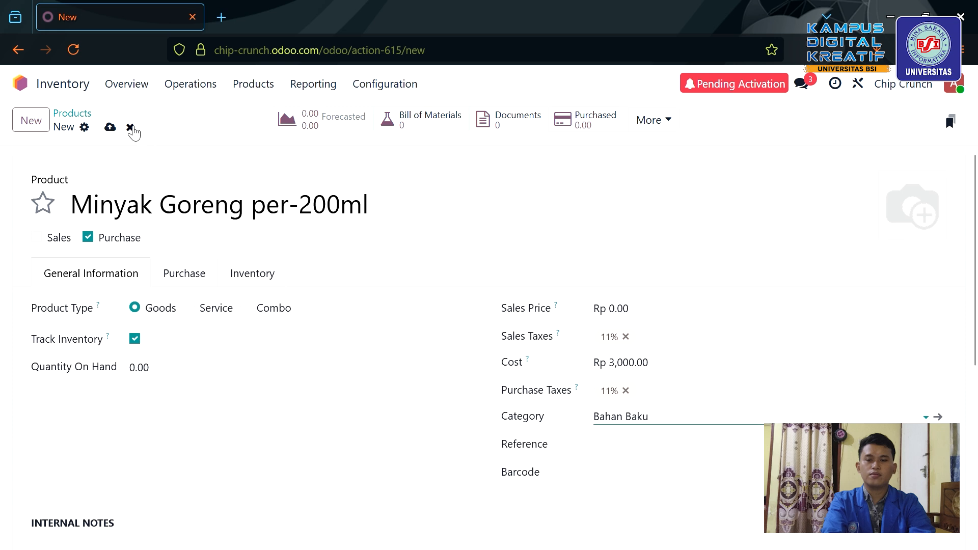
click(110, 127)
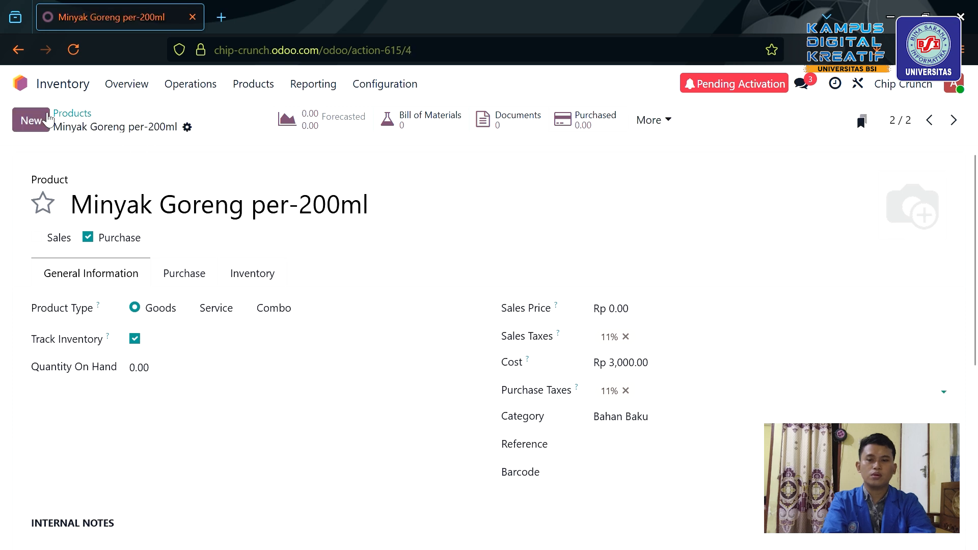
Create a new product named Bumbu Original per-20 gram.
click(40, 123)
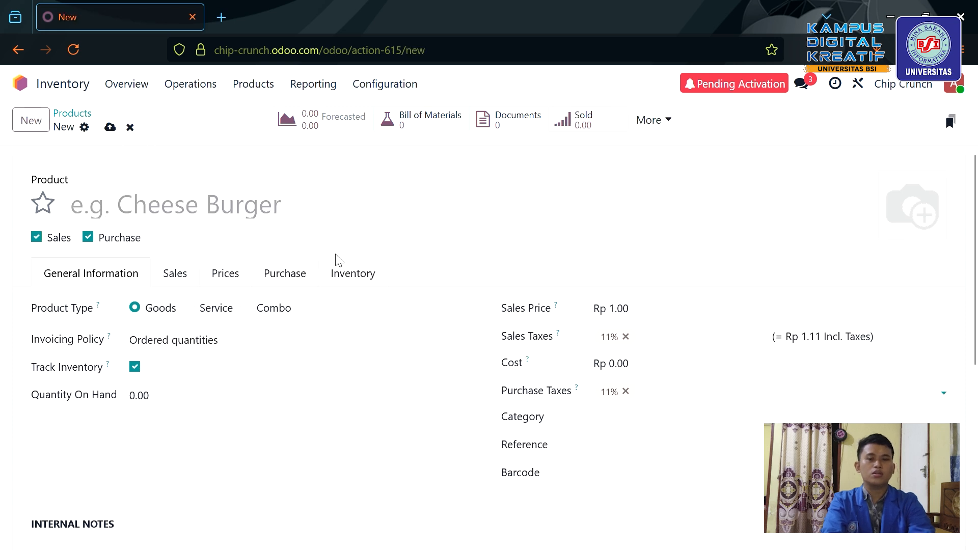
click(321, 210)
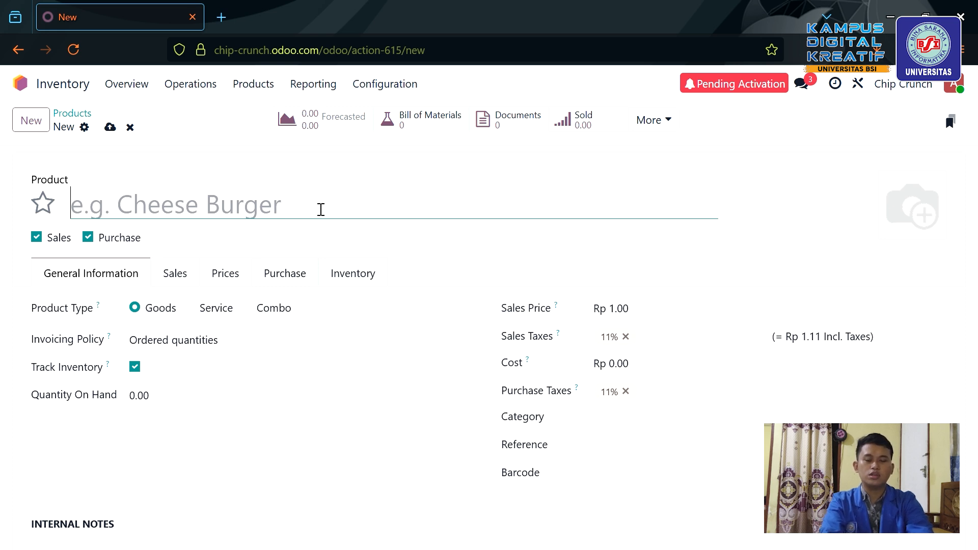
text(Bum)
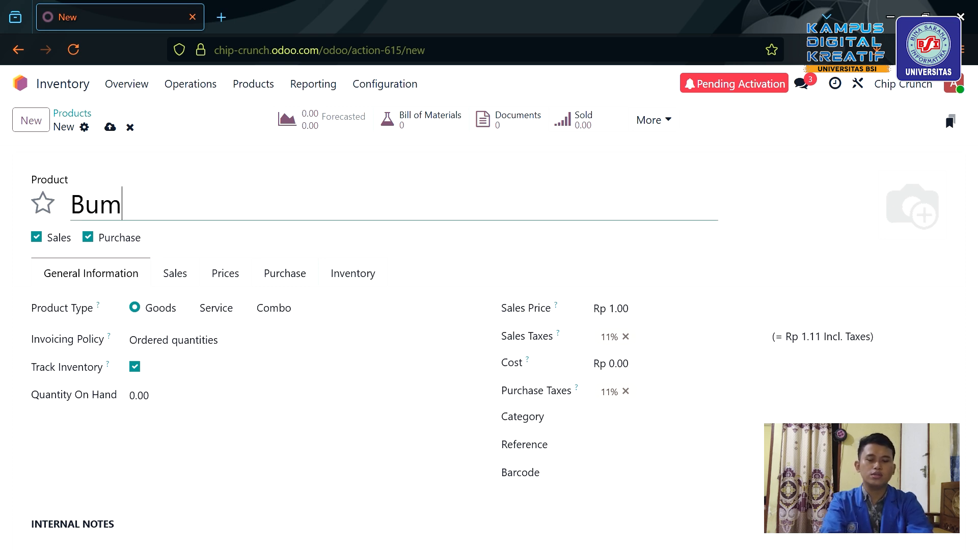
text(bu Orifg)
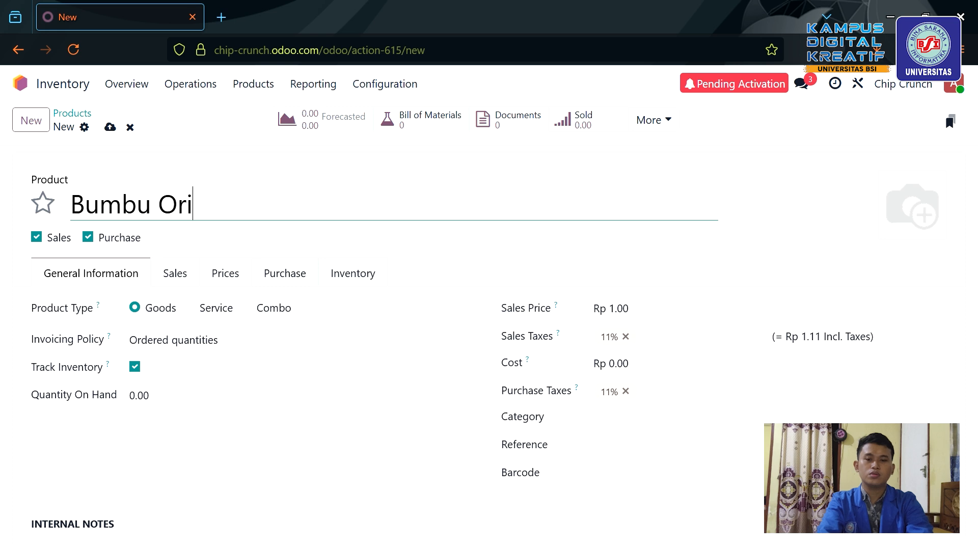
key(BackSpace)
key(BackSpace)
text(gina)
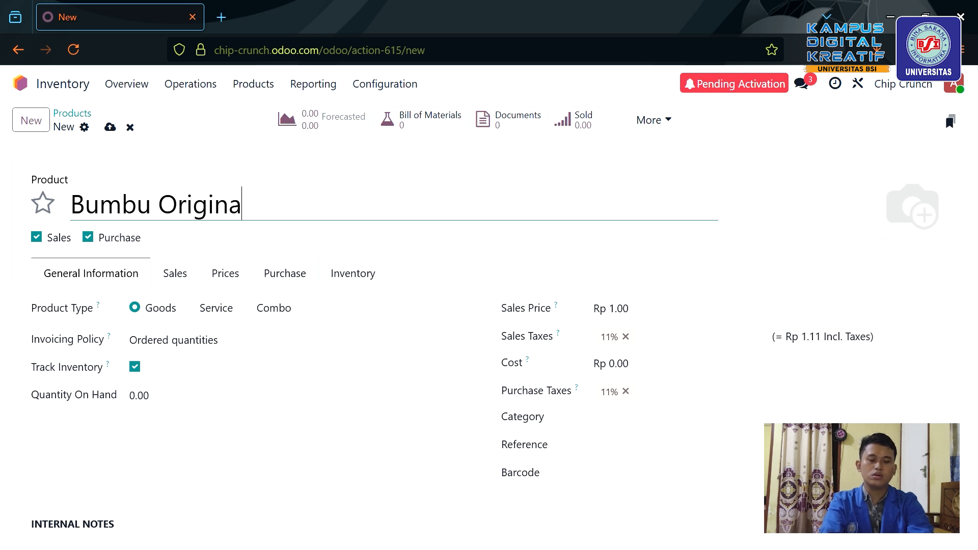
text(l per-)
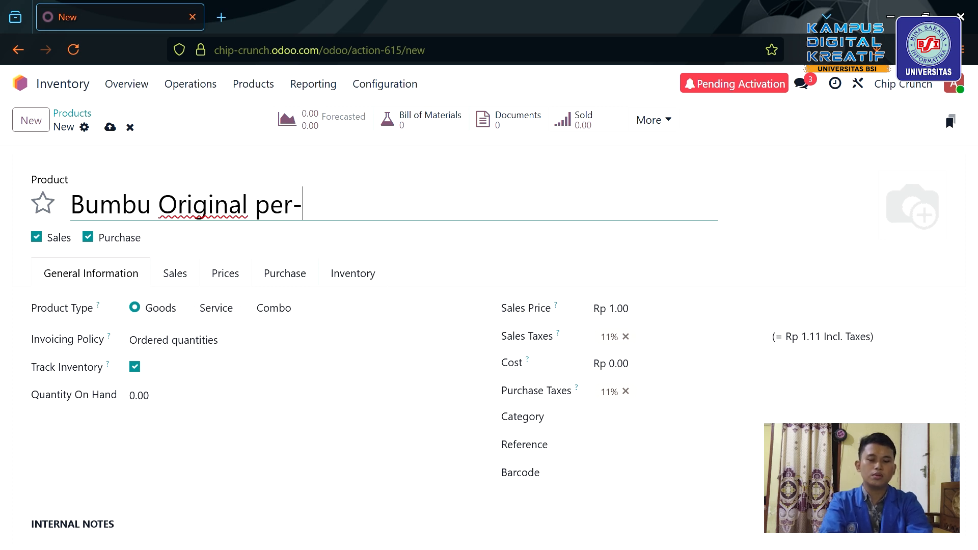
text(20)
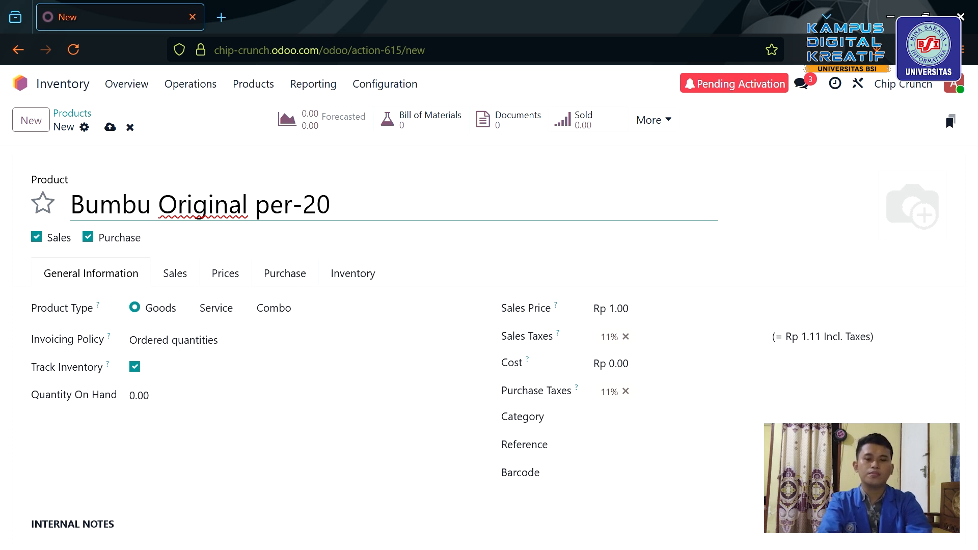
text(grm)
key(BackSpace)
key(BackSpace)
key(BackSpace)
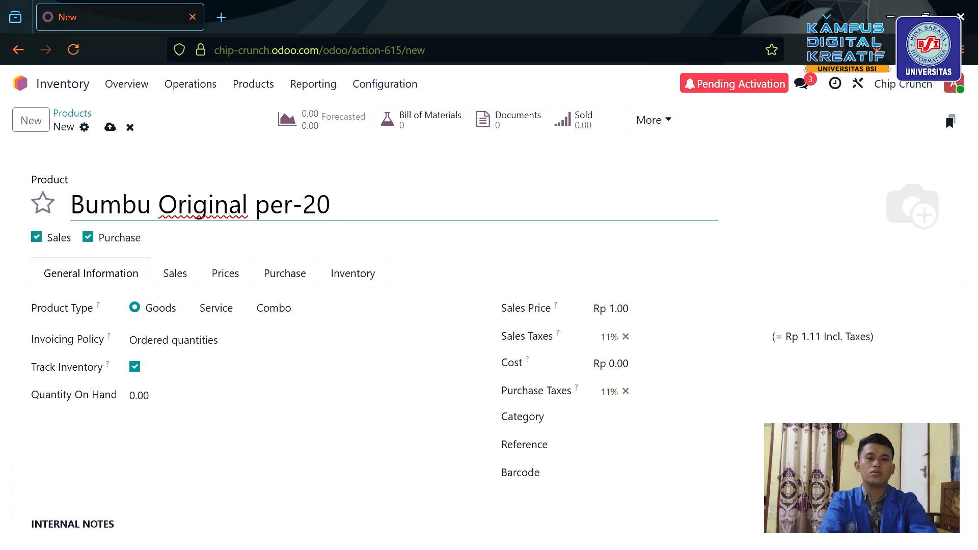
text(gram)
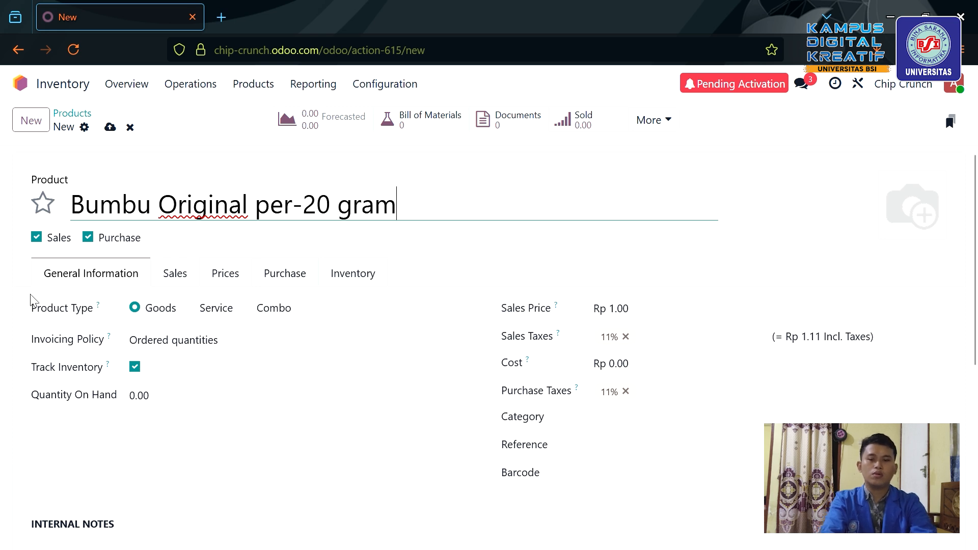
Make it purchase-only with sales price 0 and cost Rp 1,000.
click(37, 237)
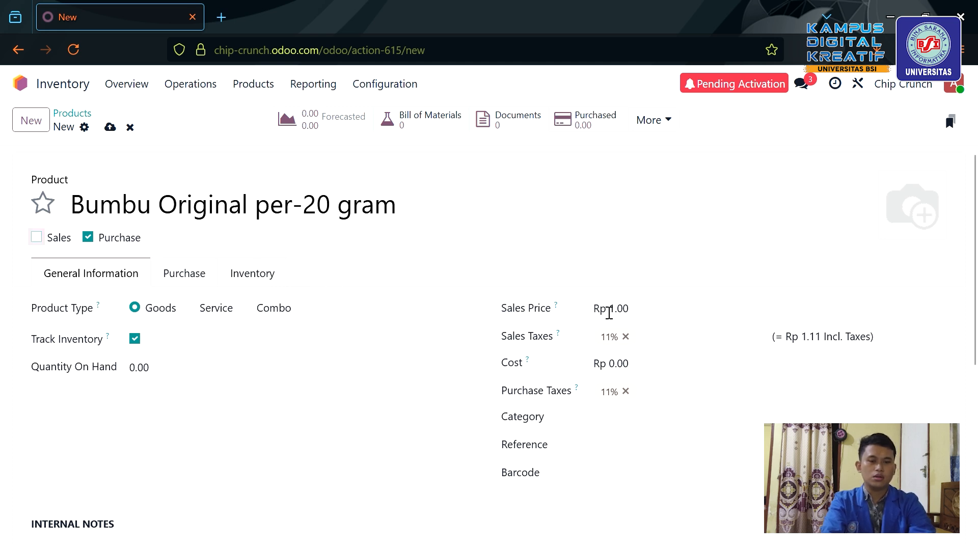
click(650, 313)
text(0)
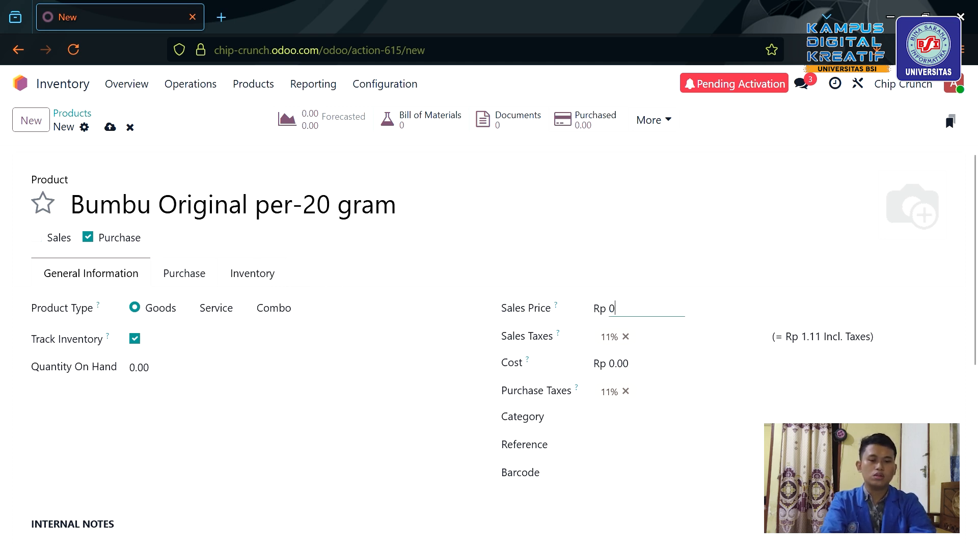
click(650, 366)
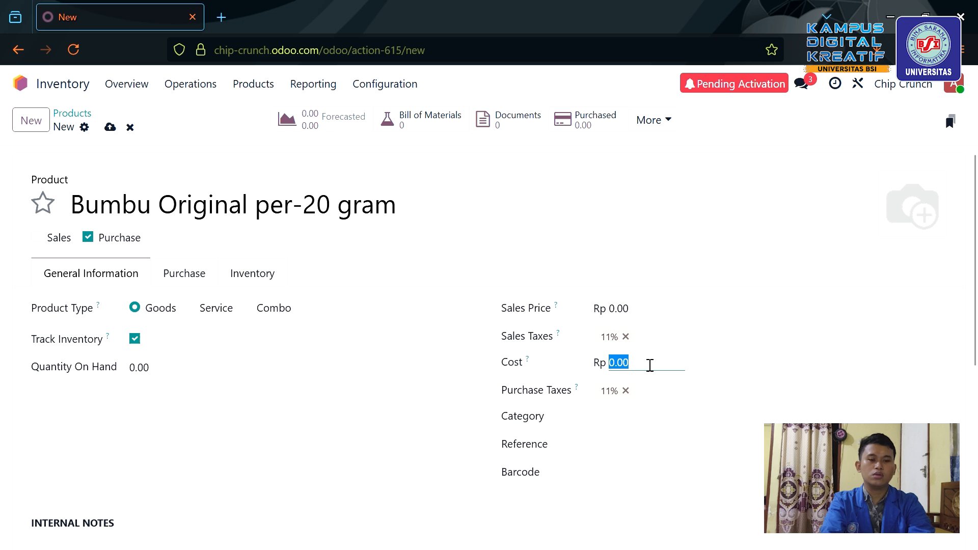
text(1,)
text(000)
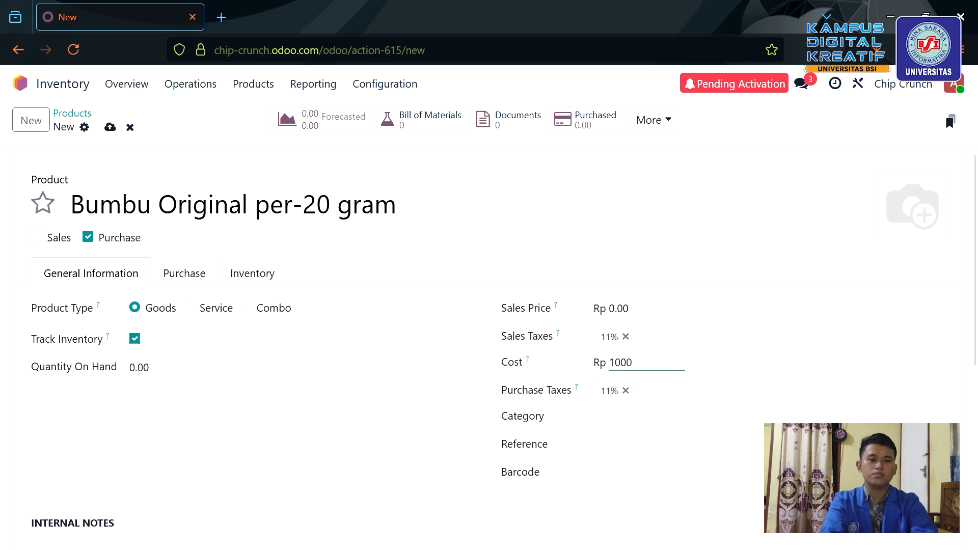
click(418, 402)
scroll(418, 401, down, 2)
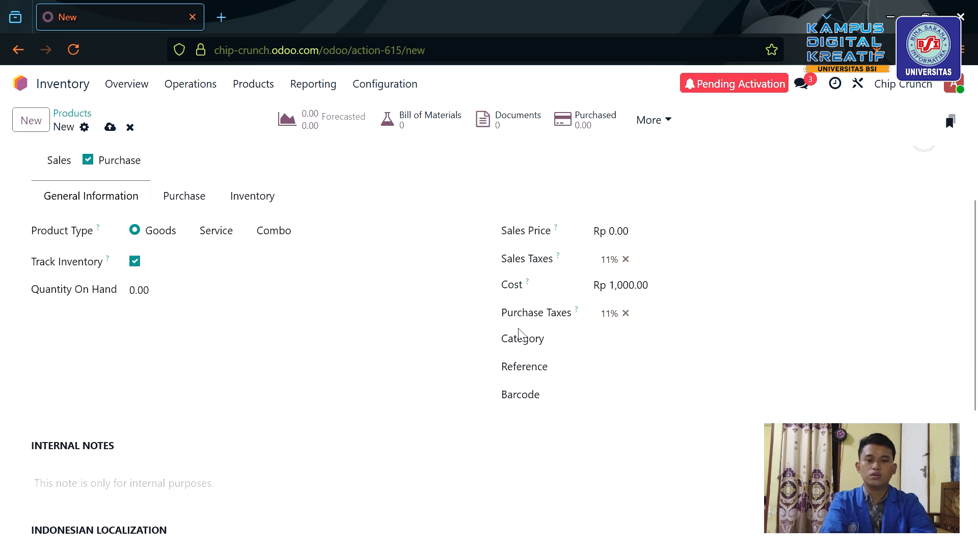
scroll(367, 373, up, 2)
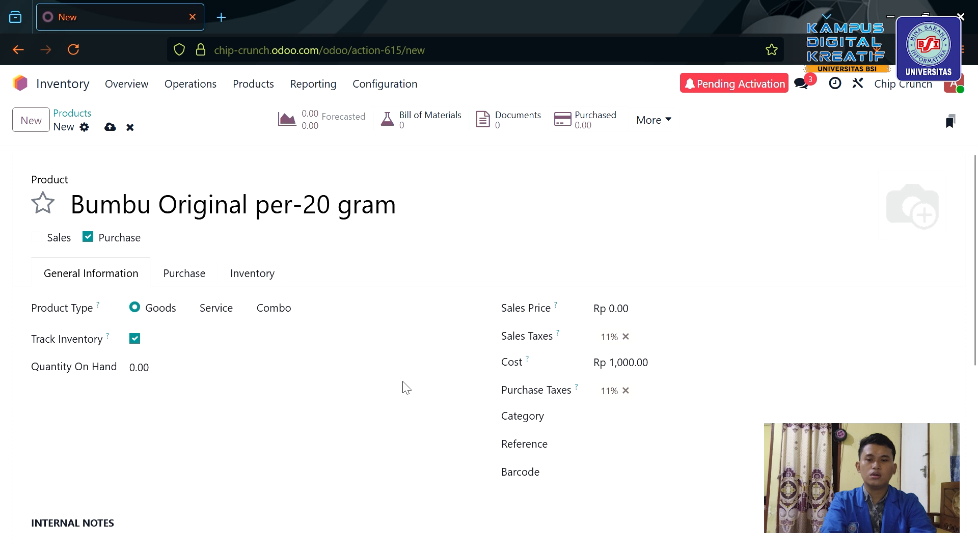
scroll(404, 387, up, 2)
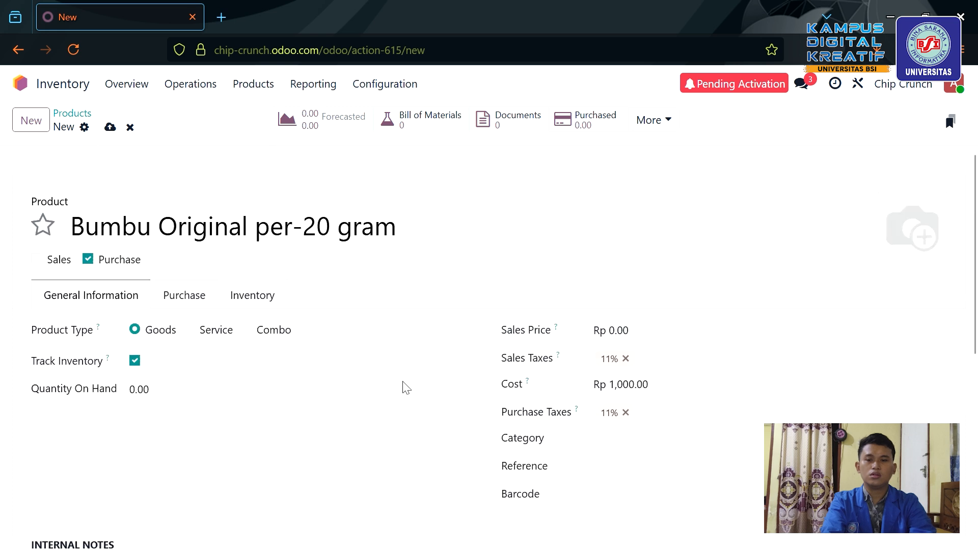
Save the product and assign it to the Bahan Baku category.
click(111, 128)
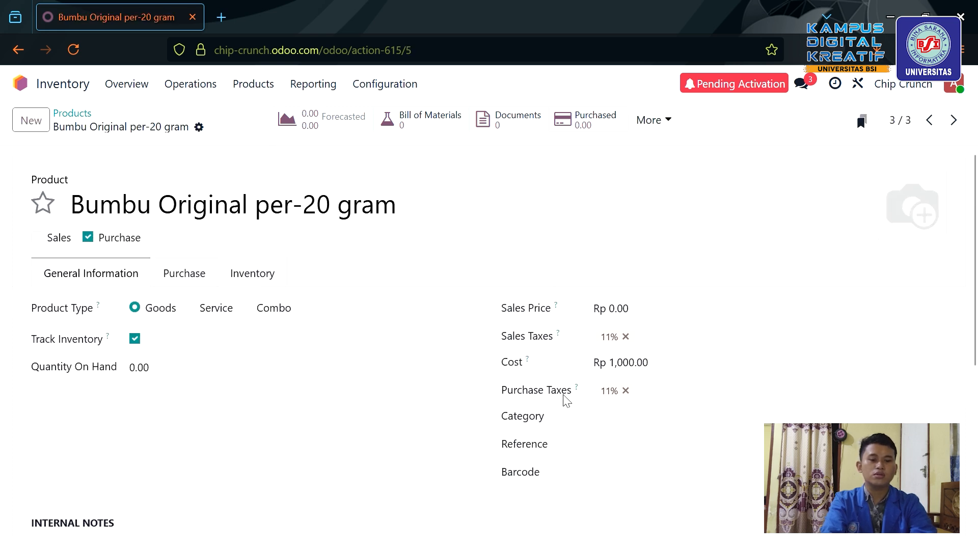
click(629, 427)
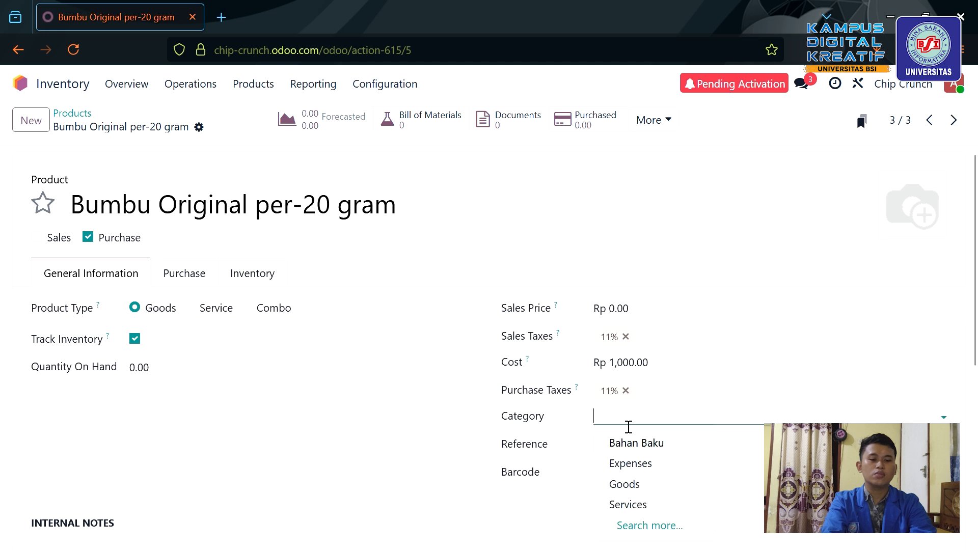
click(648, 446)
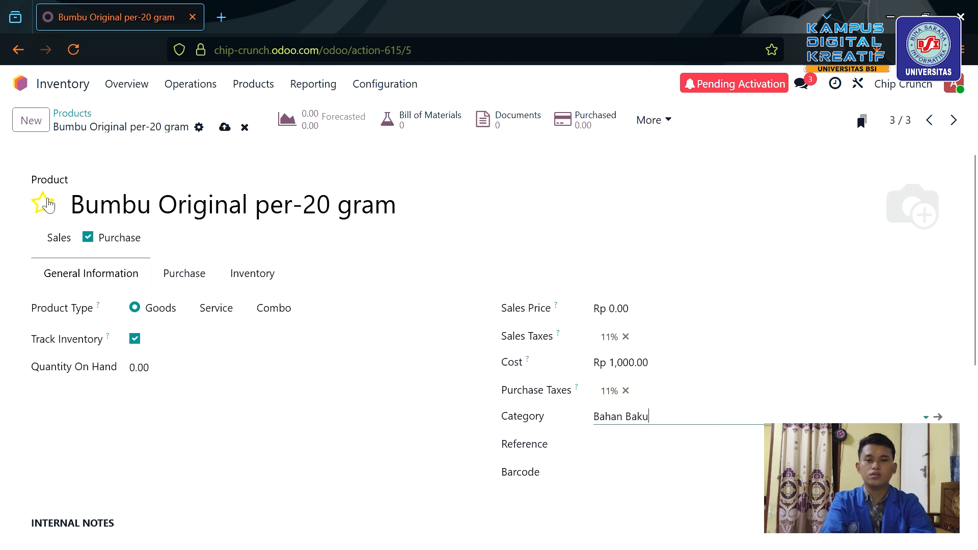
click(225, 128)
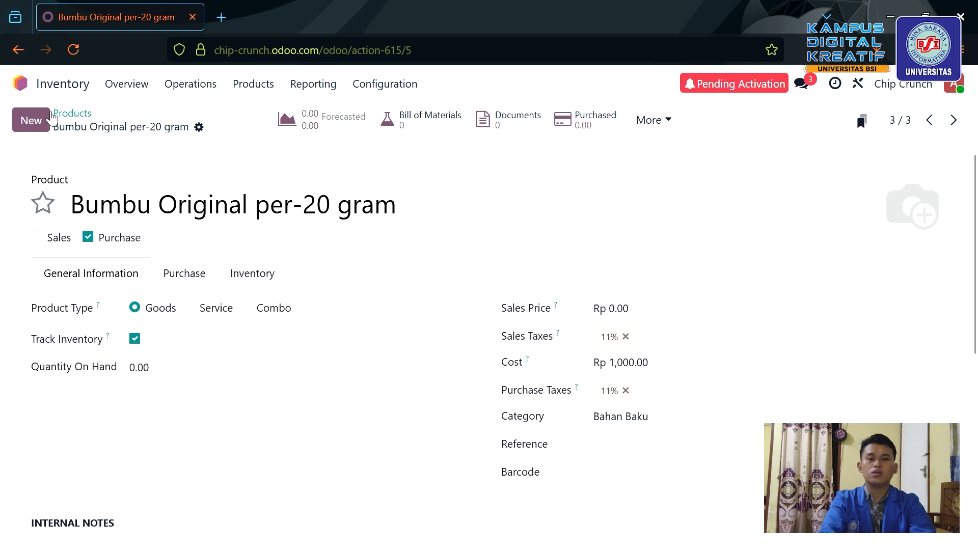
Create a new product named Bumbu BBQ per-20 gram.
click(32, 120)
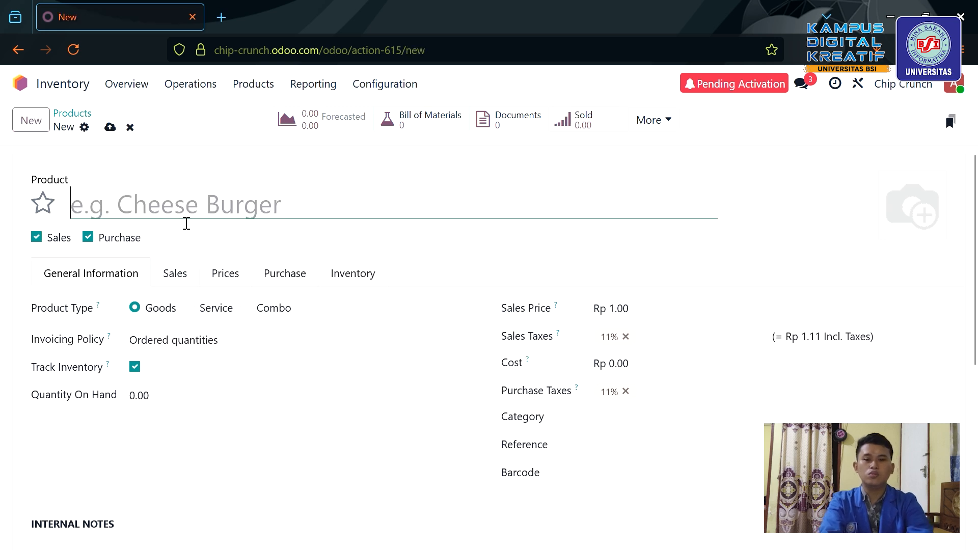
text(u)
key(BackSpace)
text(Bum)
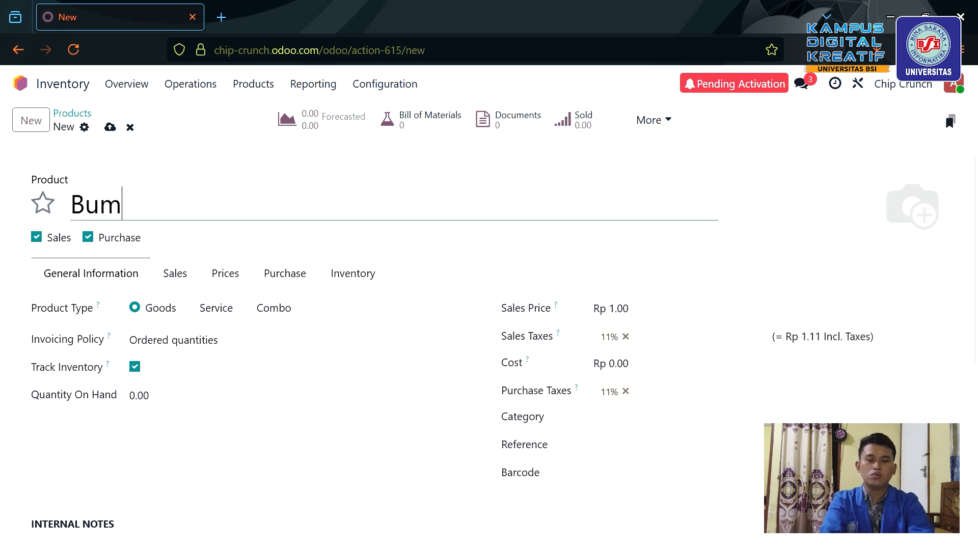
text(bu )
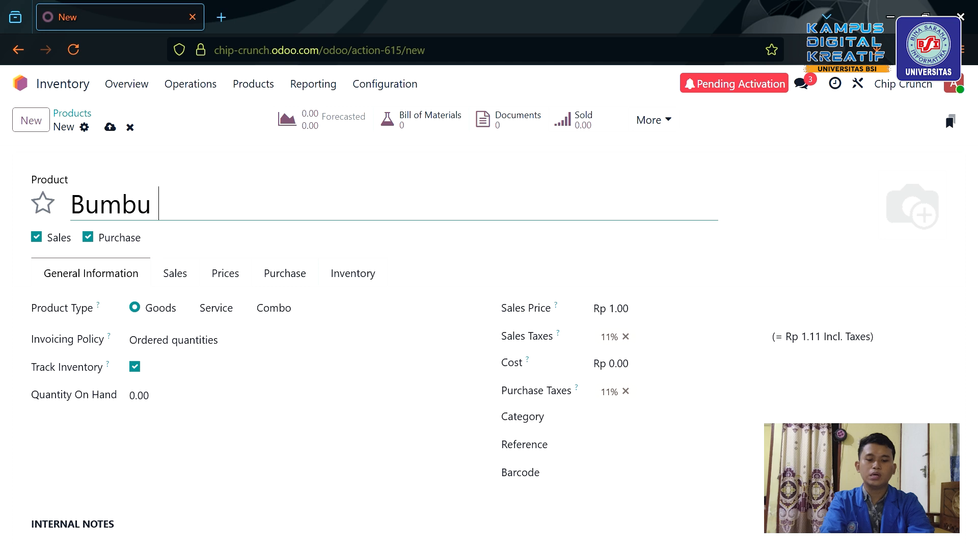
text(B)
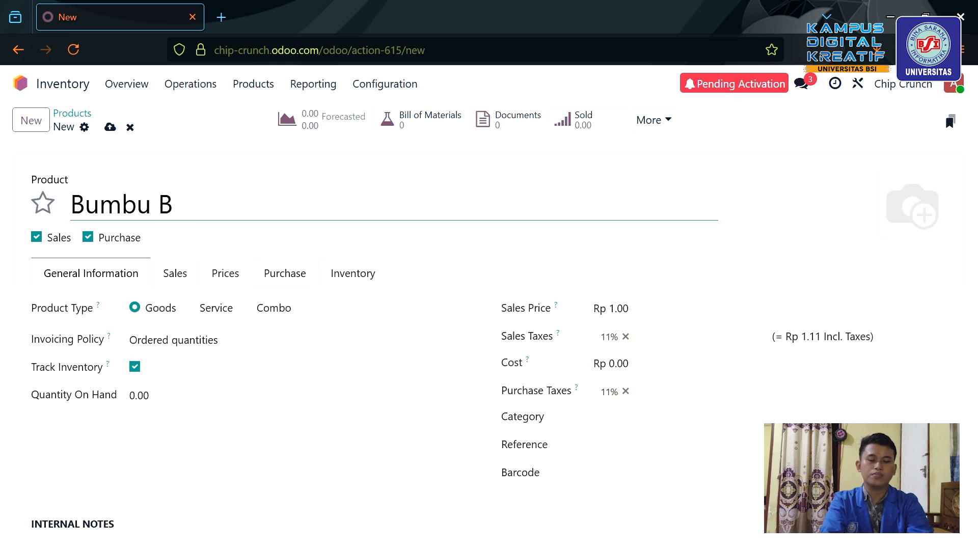
text(BQ per)
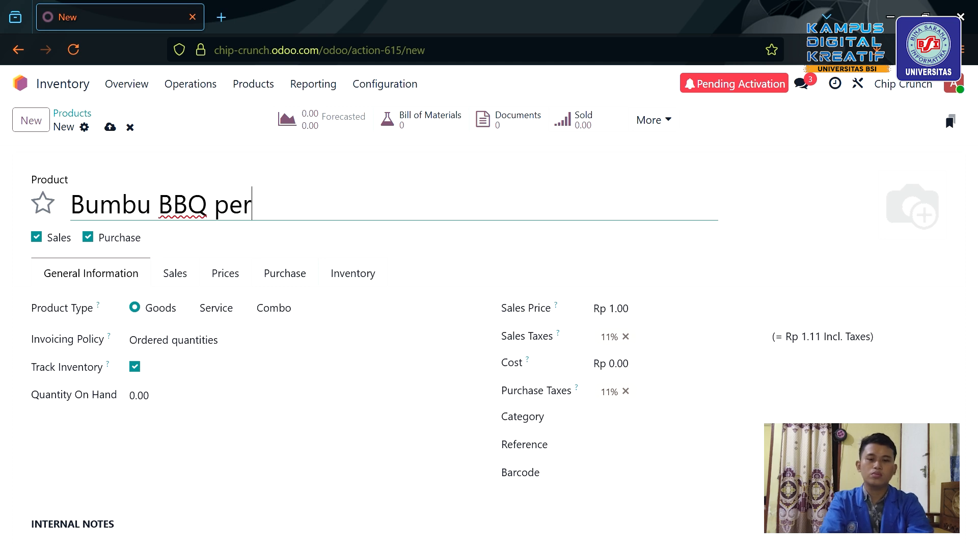
text(-20 )
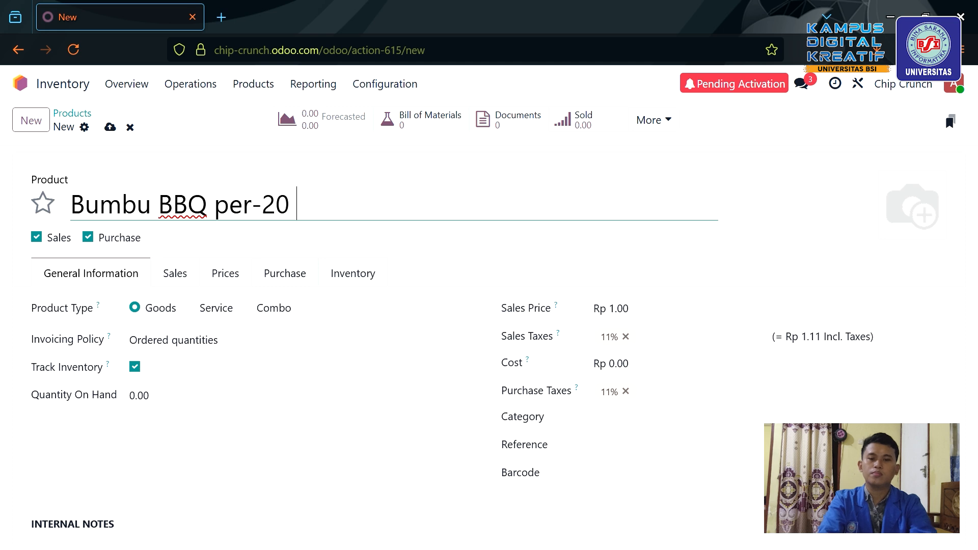
text(gram)
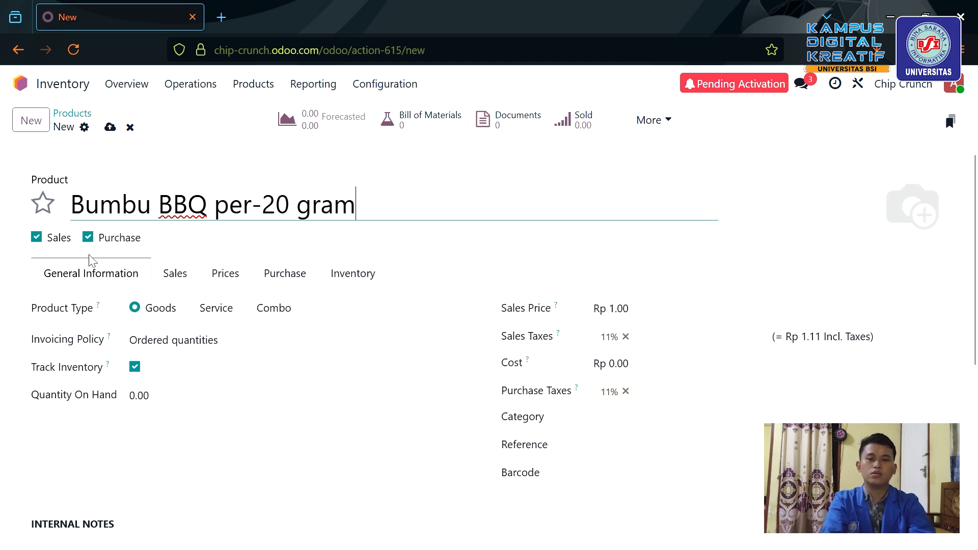
Make it purchase-only with price 0, cost 1,000 and category Bahan Baku, save, and begin another product.
click(37, 239)
click(623, 310)
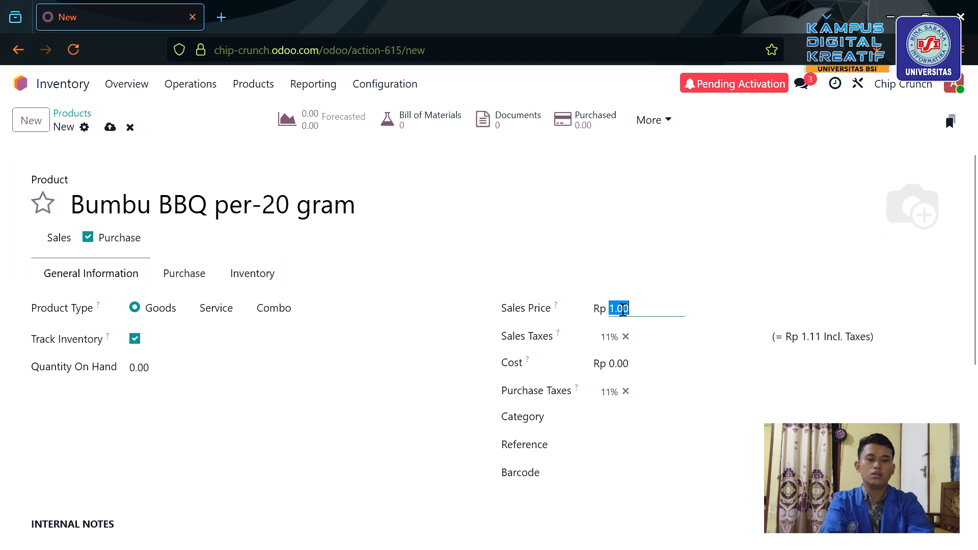
text(0)
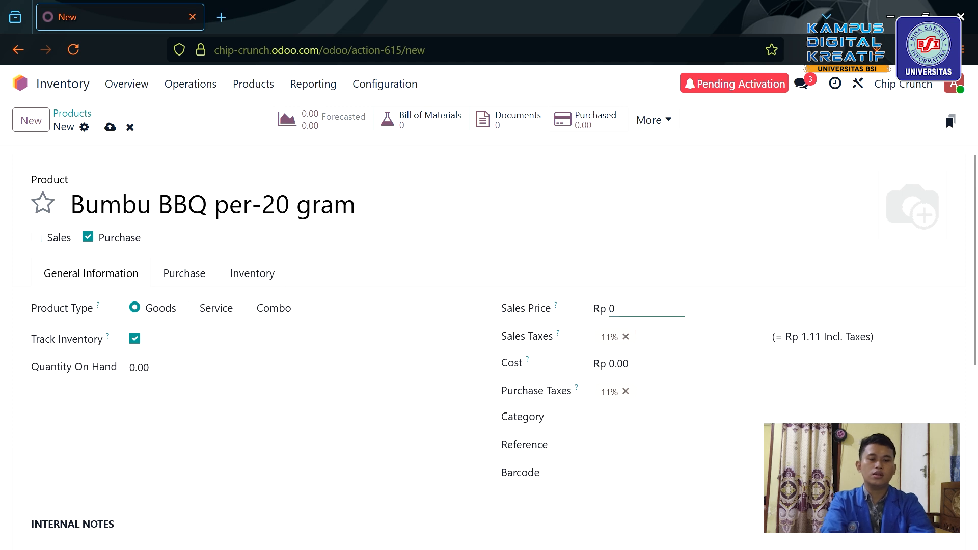
click(631, 374)
text(1,)
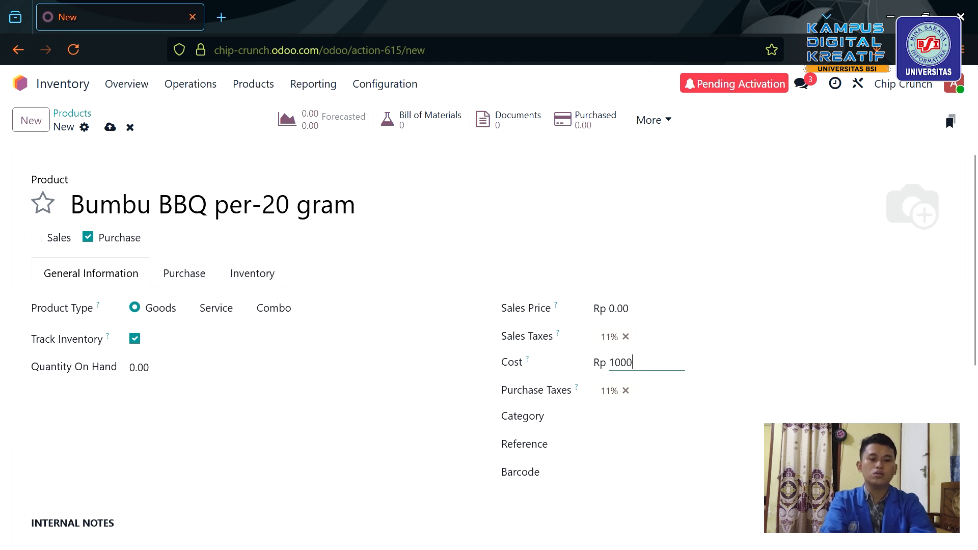
text(000)
click(607, 426)
text(bahan)
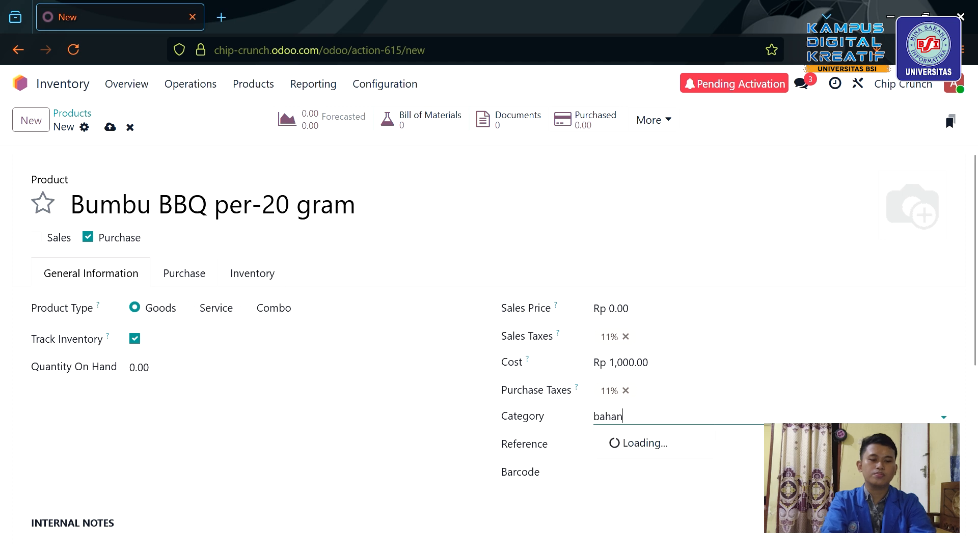
key(Return)
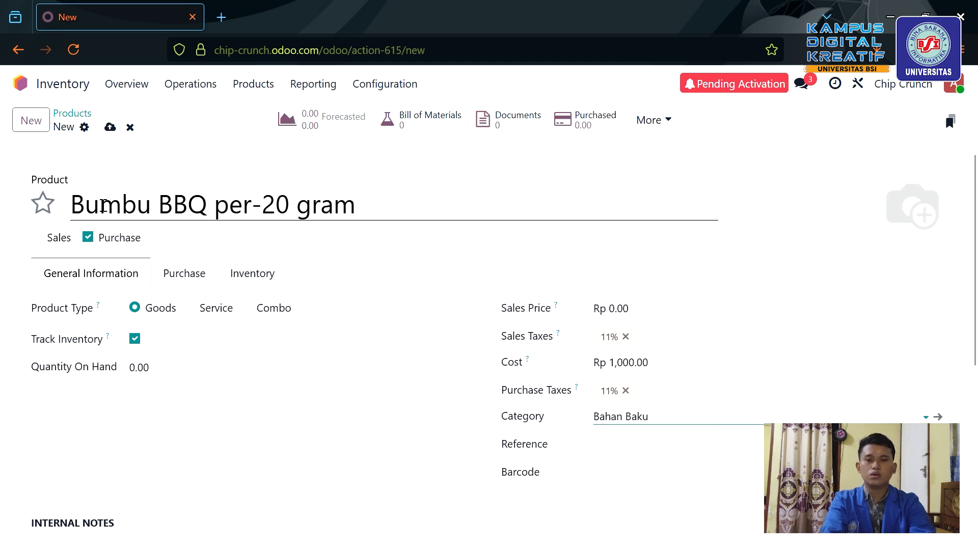
click(110, 128)
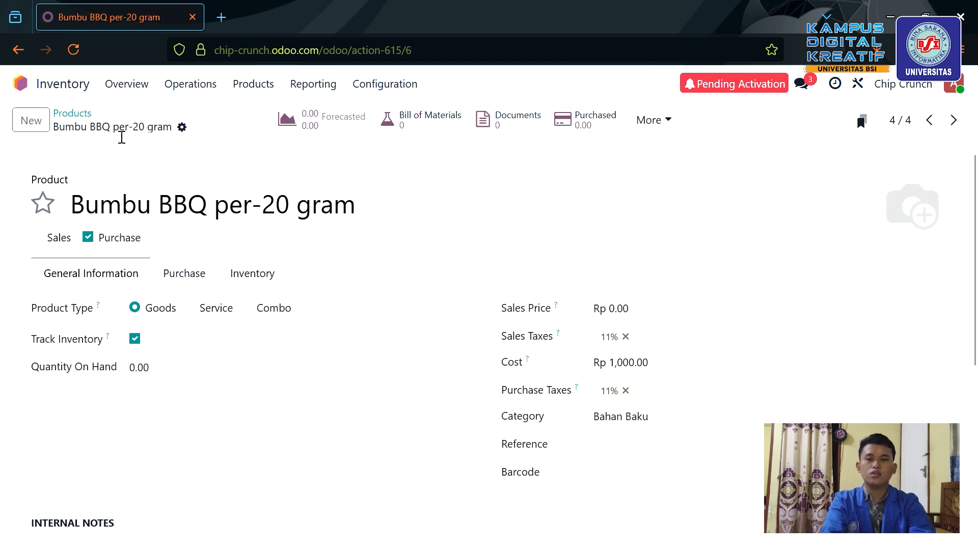
click(33, 122)
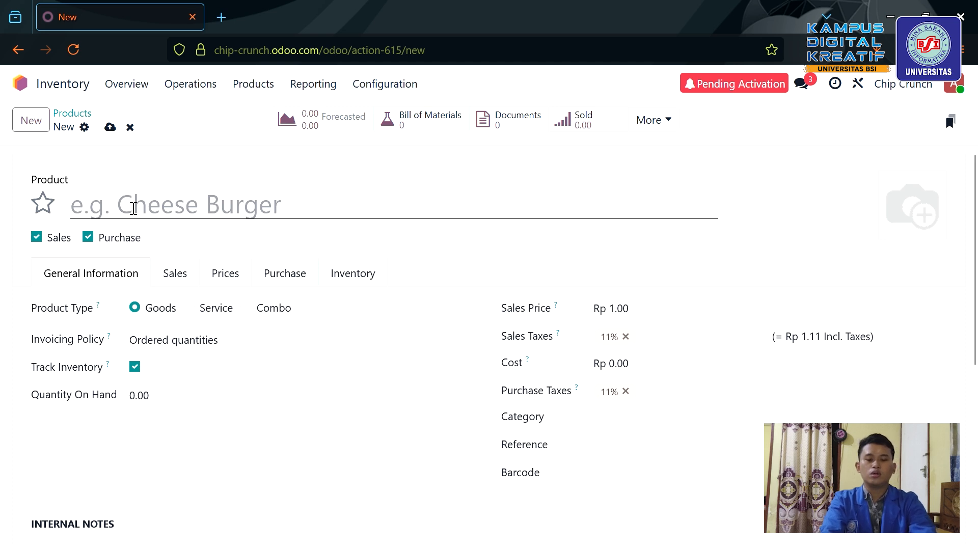
Name the new product Bumbu Balado per-20 gram.
click(133, 209)
text(Bum)
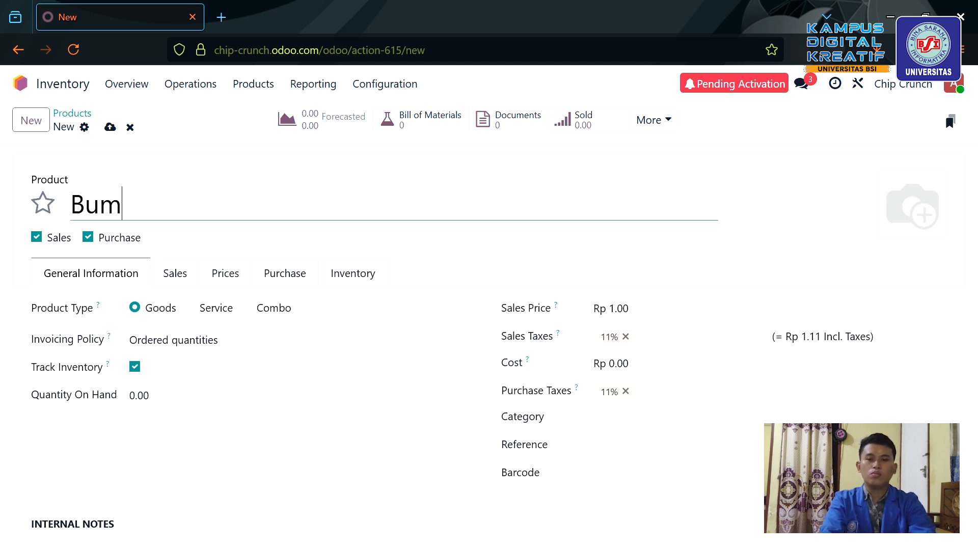
text(bu Ba)
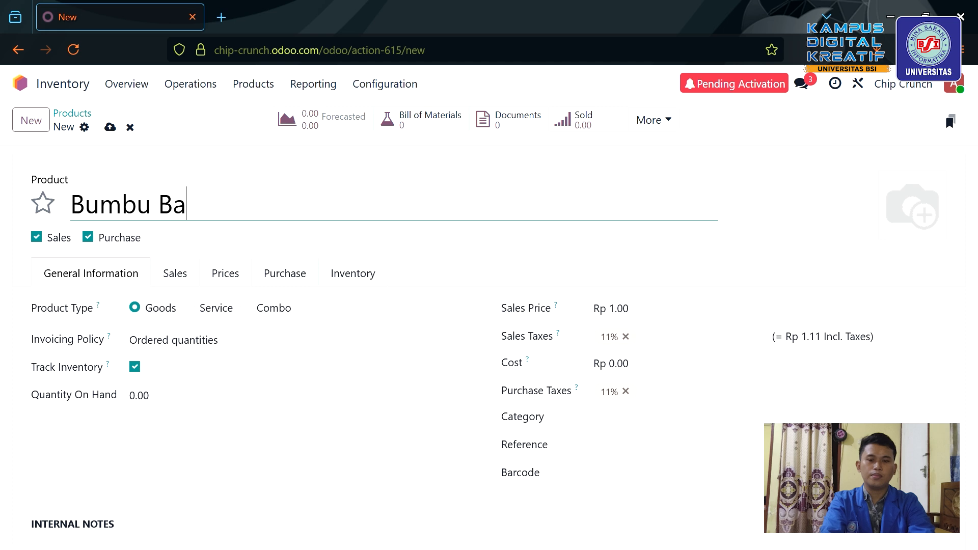
text(lado per)
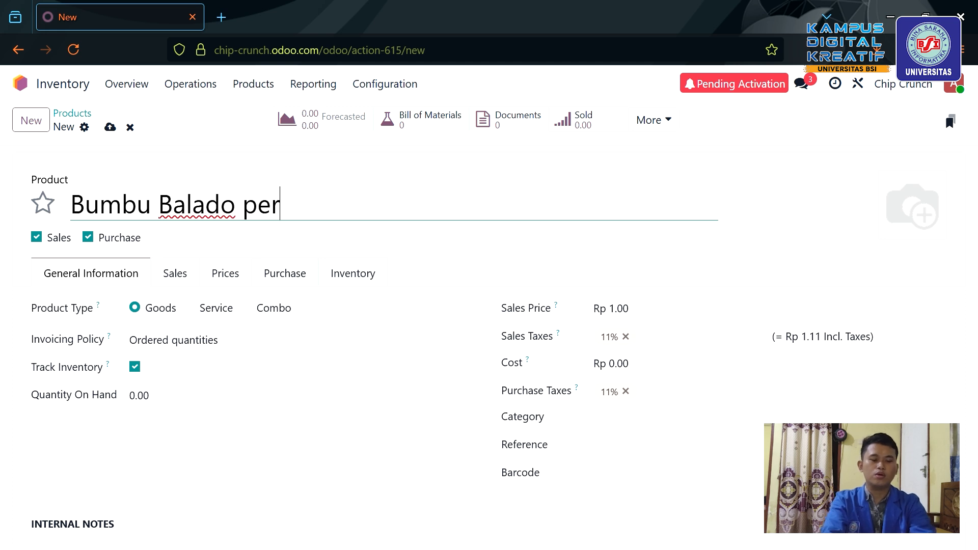
text(-20g)
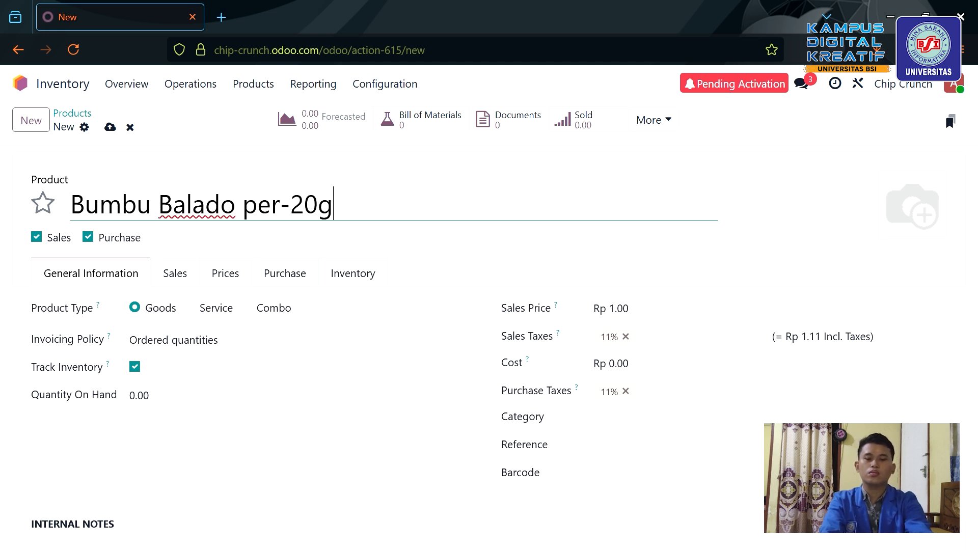
key(BackSpace)
text(garam=)
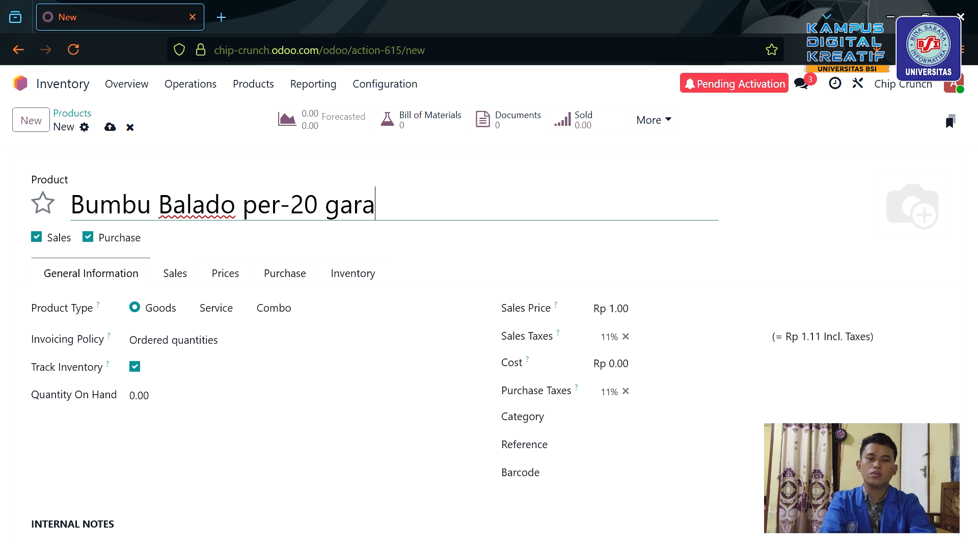
key(BackSpace)
key(BackSpace)
key(BackSpace)
key(BackSpace)
key(BackSpace)
text(ram)
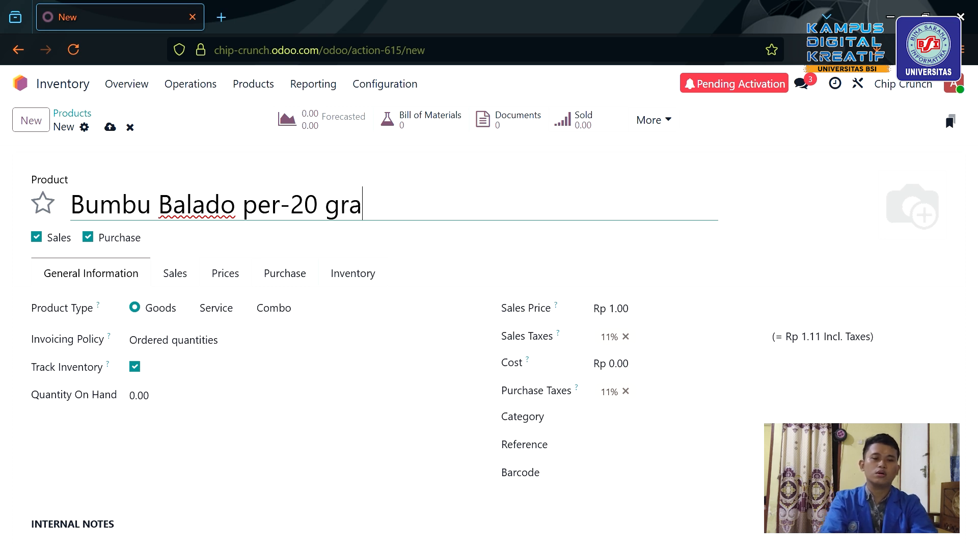
Set sales price 0, make it purchase-only with cost Rp 1,000, and save.
click(625, 311)
text(0)
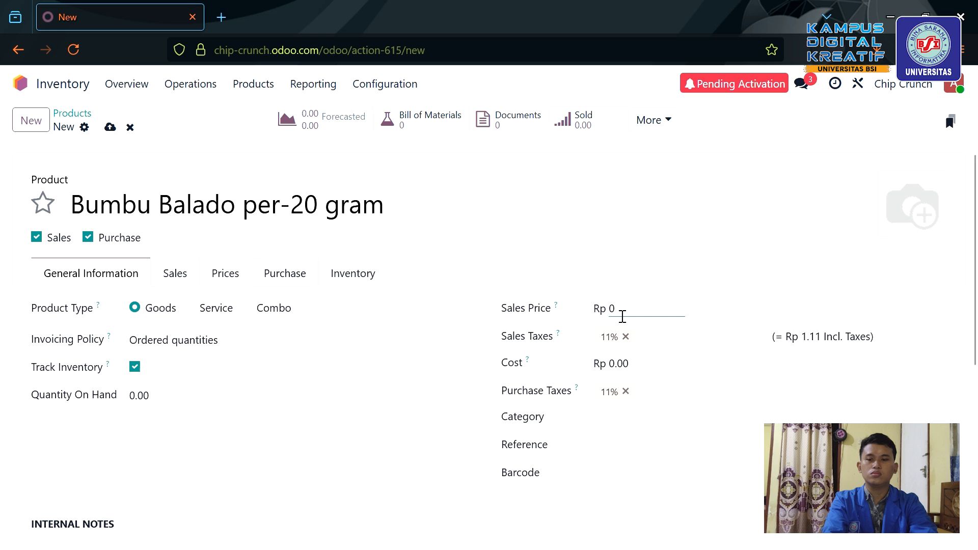
click(36, 238)
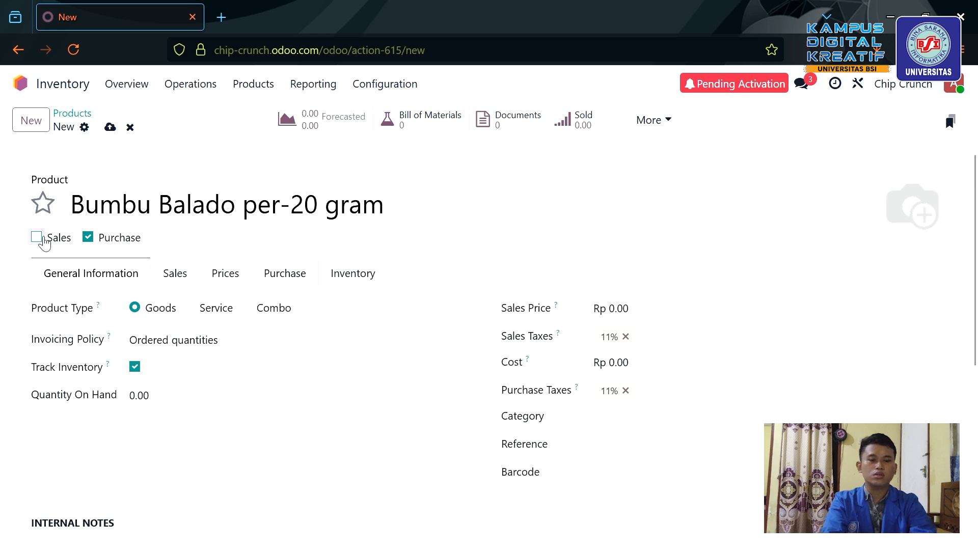
click(623, 373)
text(10)
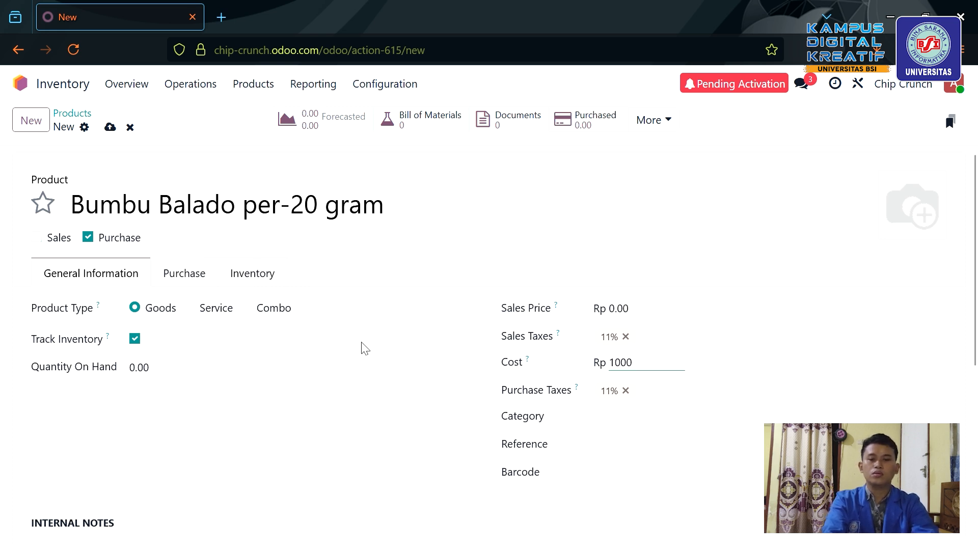
click(111, 128)
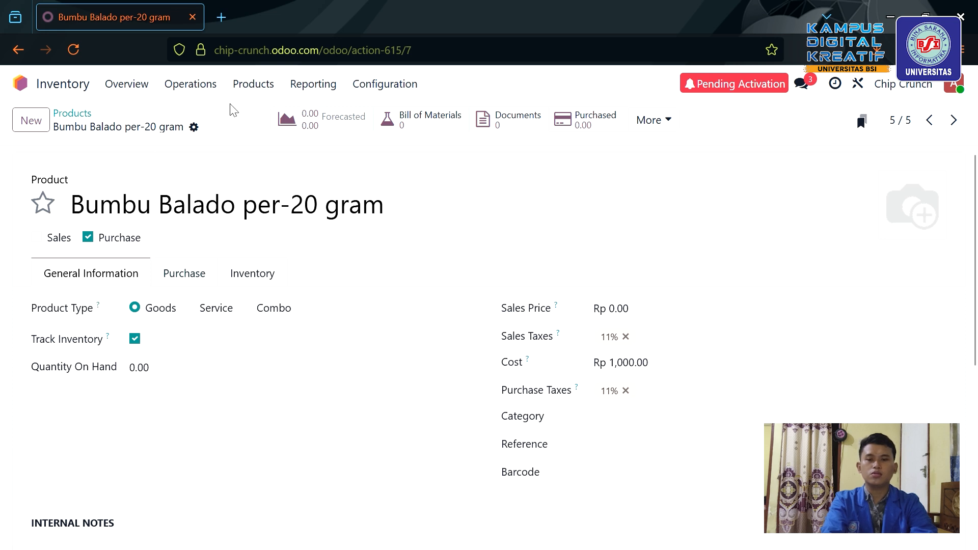
Return to the Inventory Products overview showing all six products.
click(257, 84)
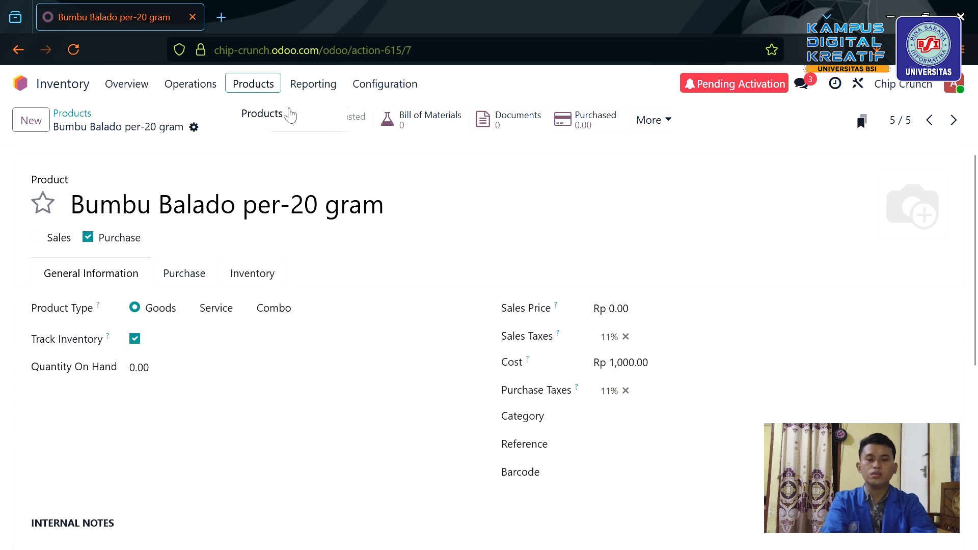
click(289, 115)
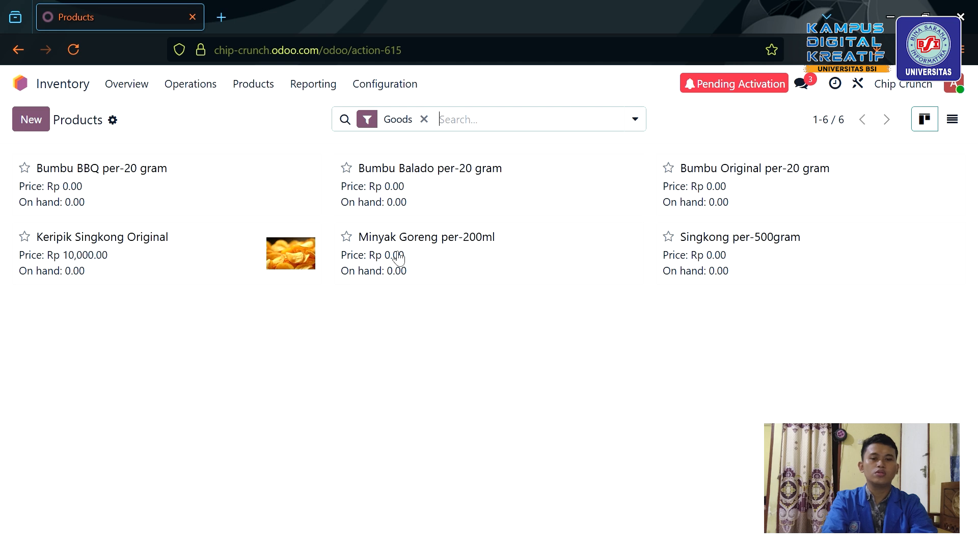
Create a new product named Keripik Singkong Balado.
click(33, 119)
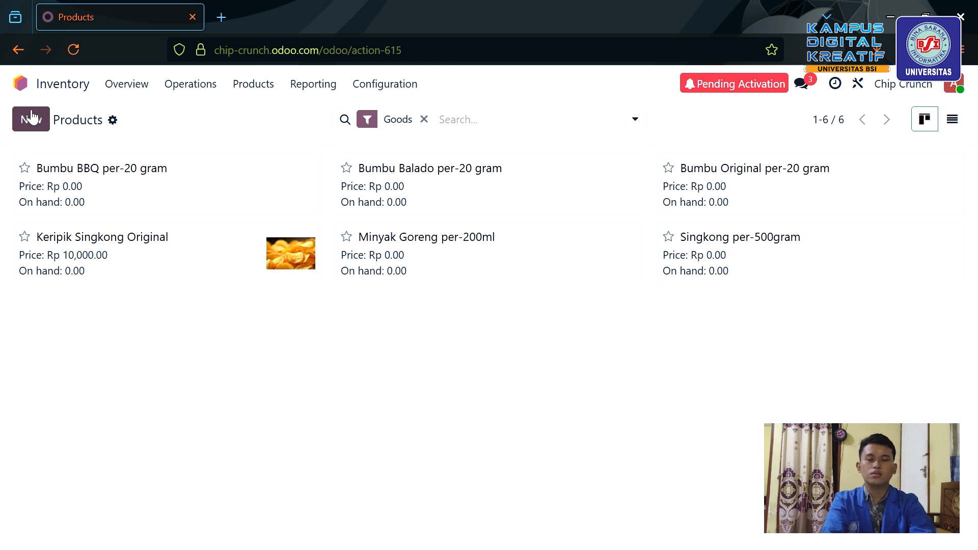
text(keripk)
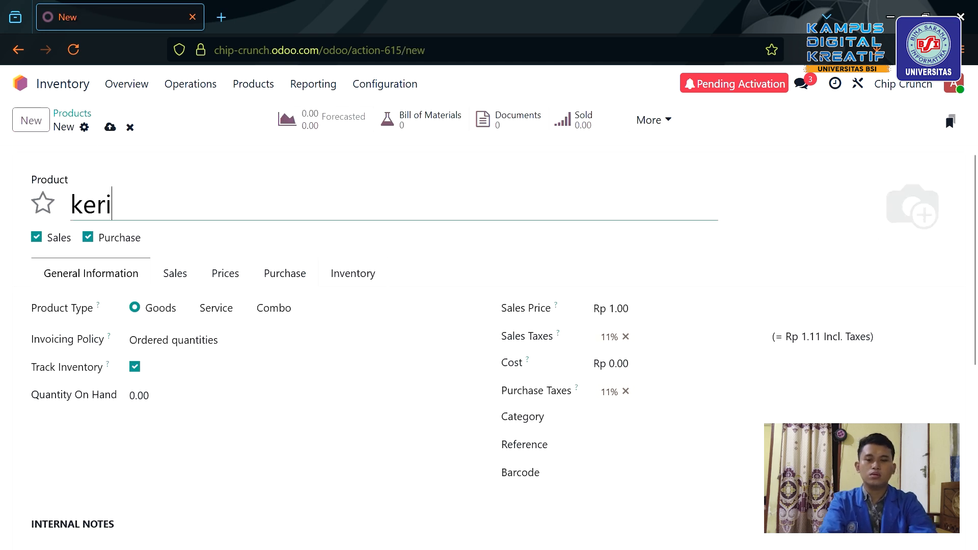
key(BackSpace)
key(BackSpace)
key(BackSpace)
key(BackSpace)
key(BackSpace)
key(BackSpace)
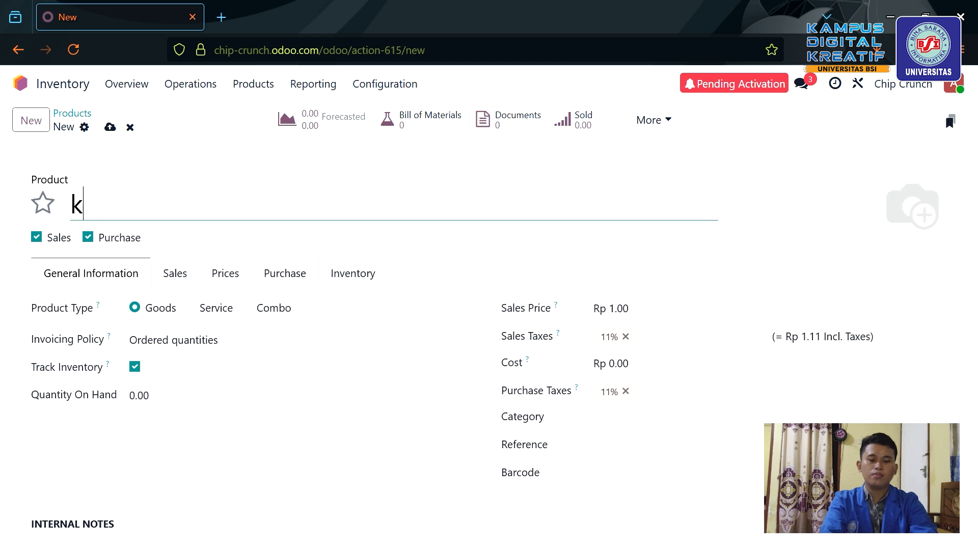
text(Keripi)
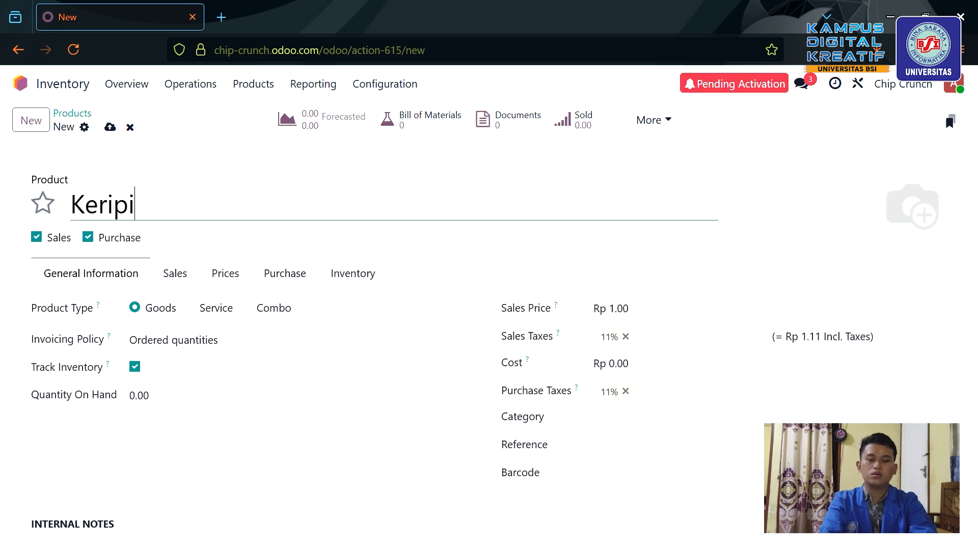
text(k ISln)
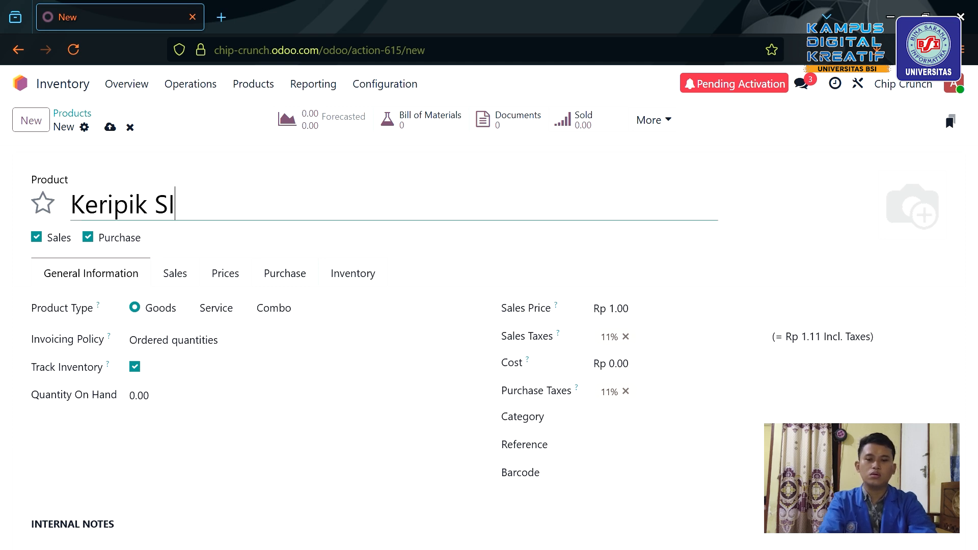
key(BackSpace)
key(BackSpace)
text(ingk)
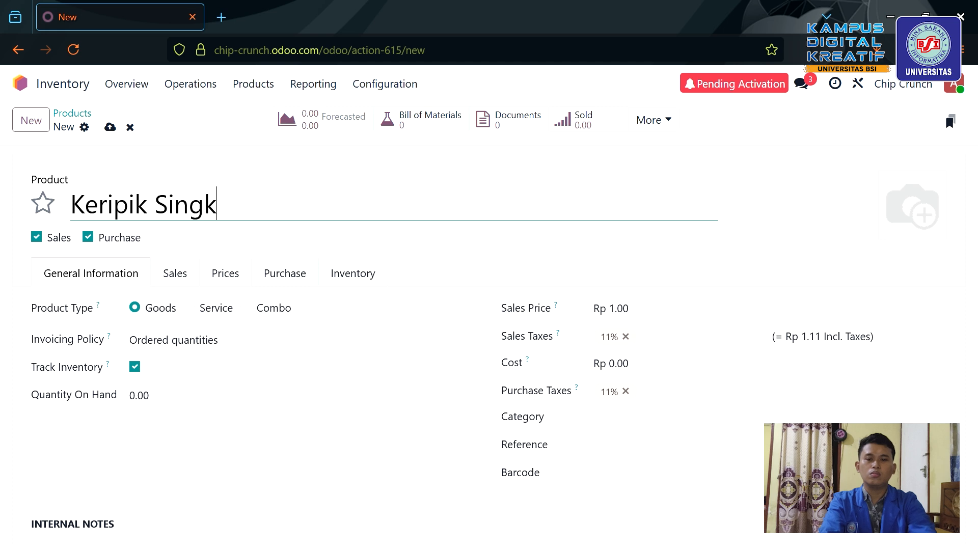
text(ong Balado)
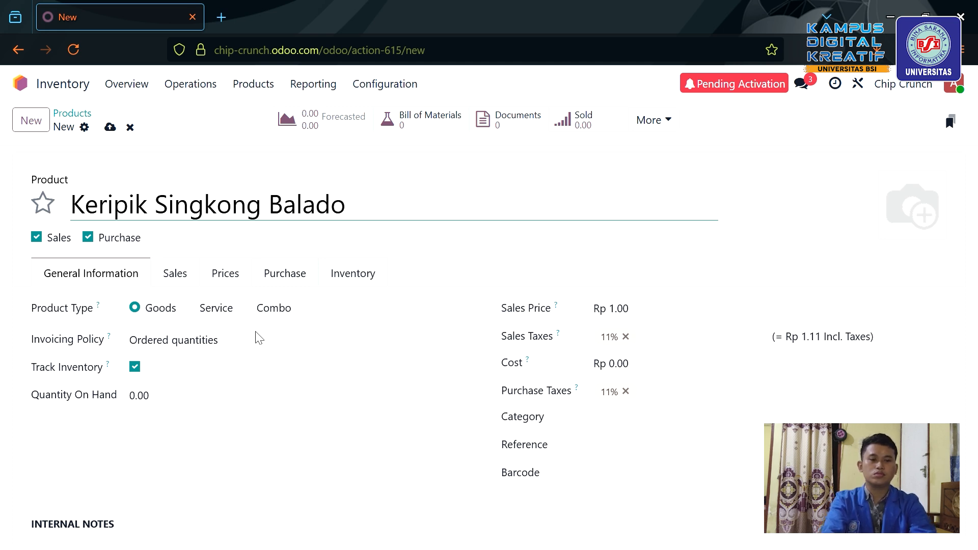
Add a chips photo and set sales price Rp 10,000 and cost Rp 7,000.
click(893, 229)
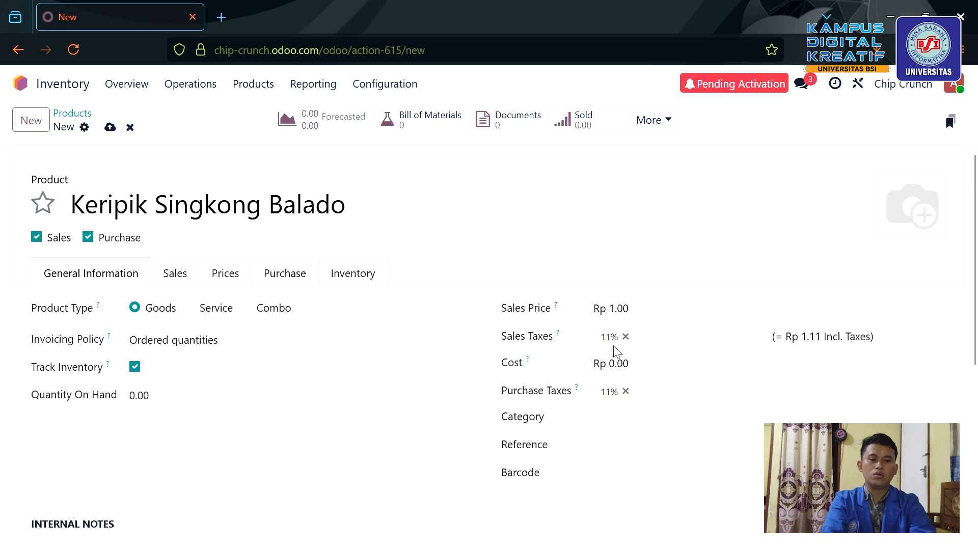
click(641, 311)
text(10)
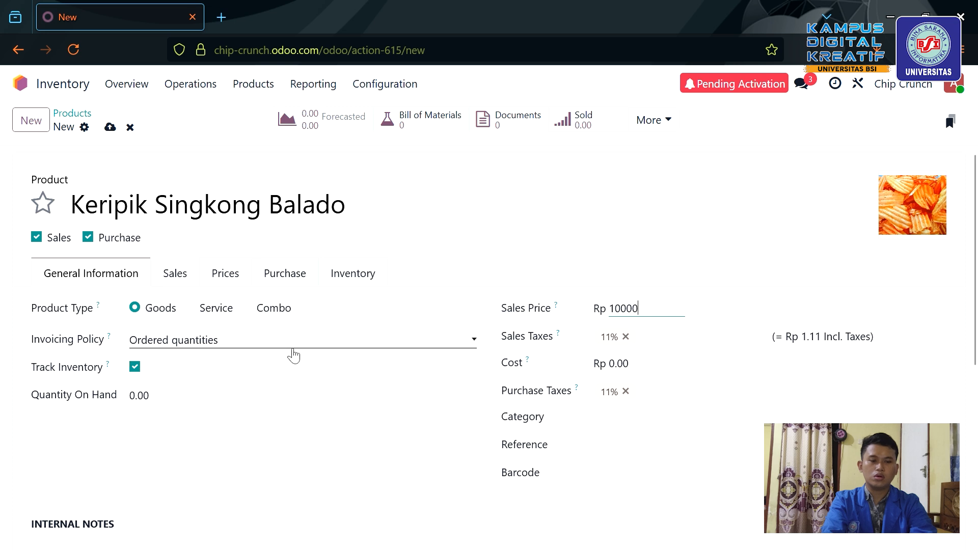
click(643, 378)
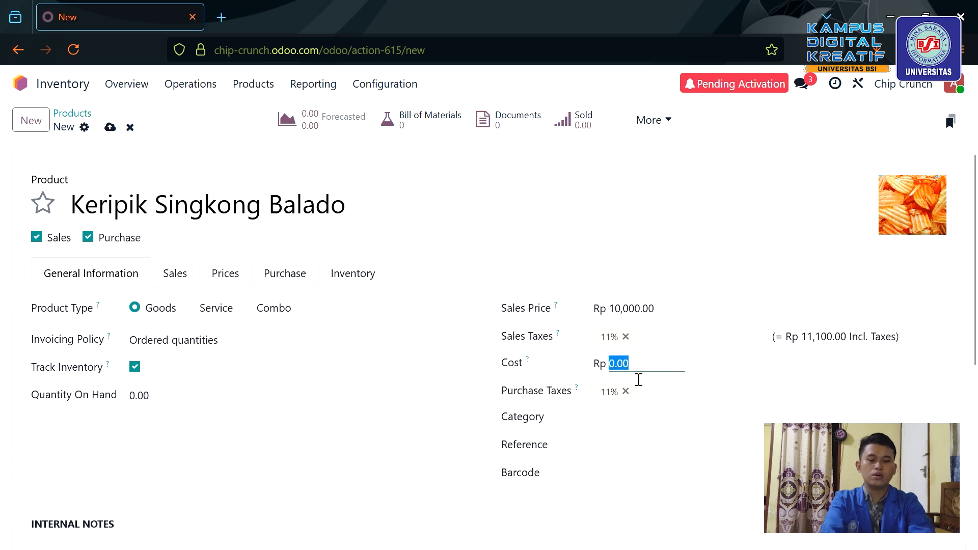
text(6000)
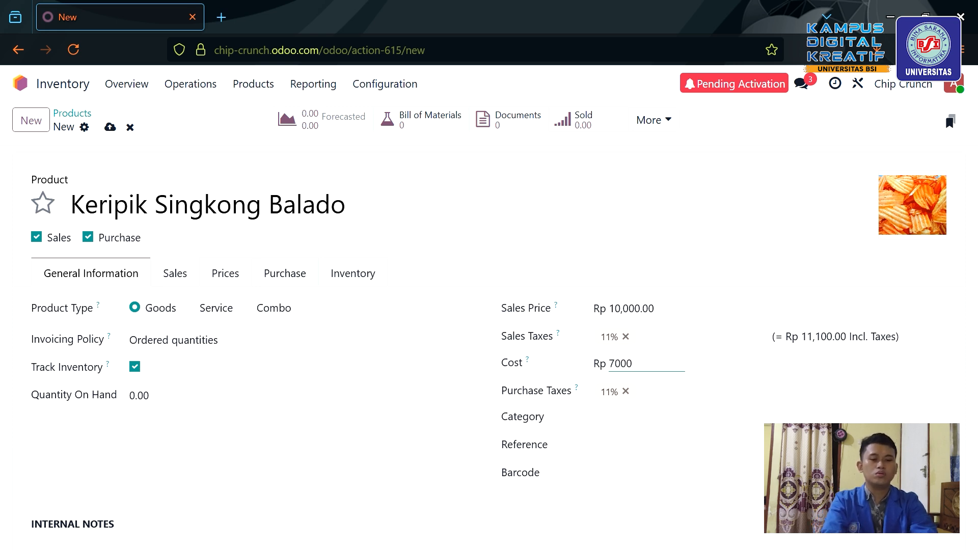
Create and assign the new category Menu Utama, then save the product.
click(632, 428)
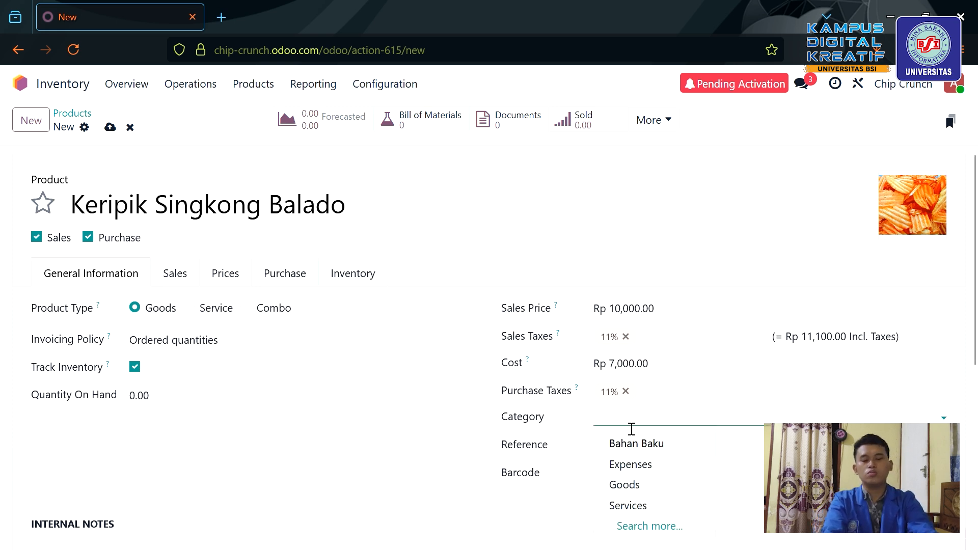
text(Menu Utama)
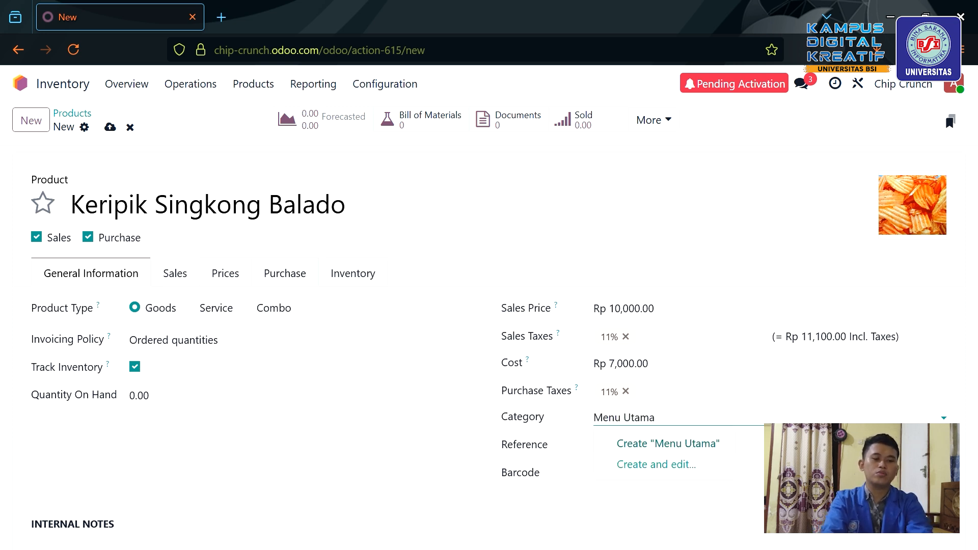
key(BackSpace)
key(BackSpace)
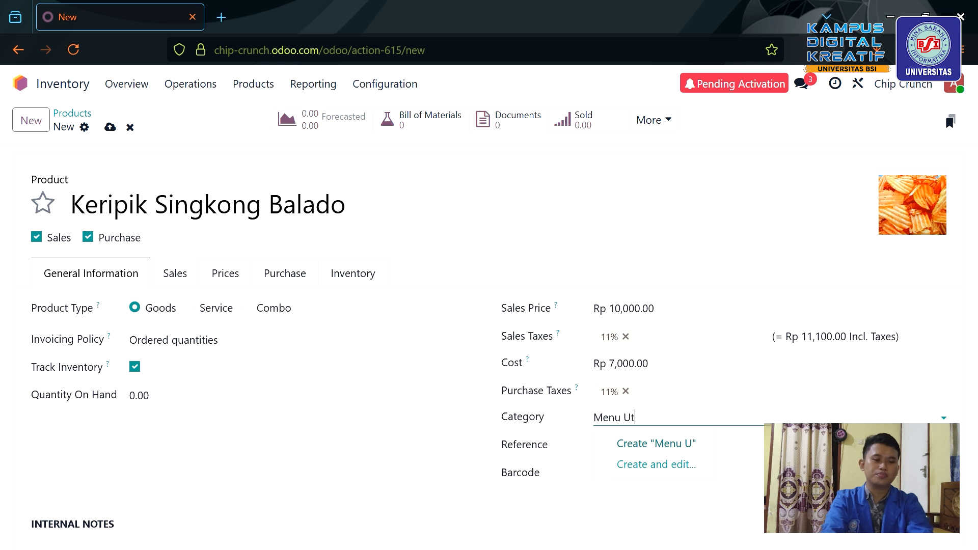
key(Return)
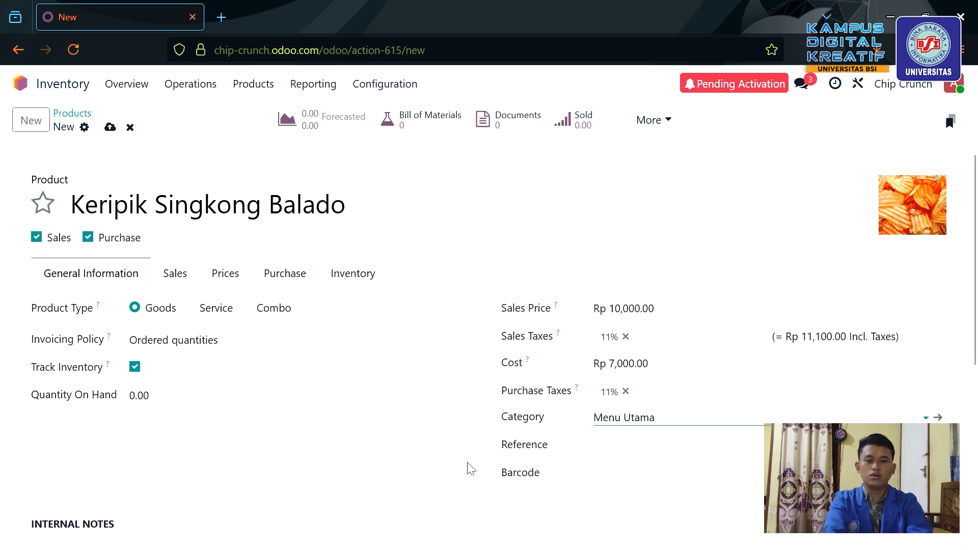
click(248, 344)
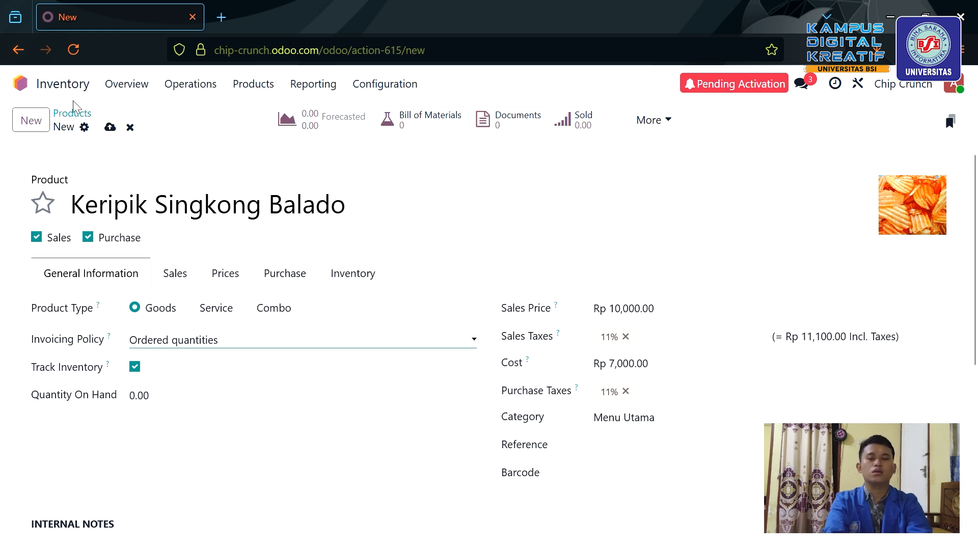
click(110, 127)
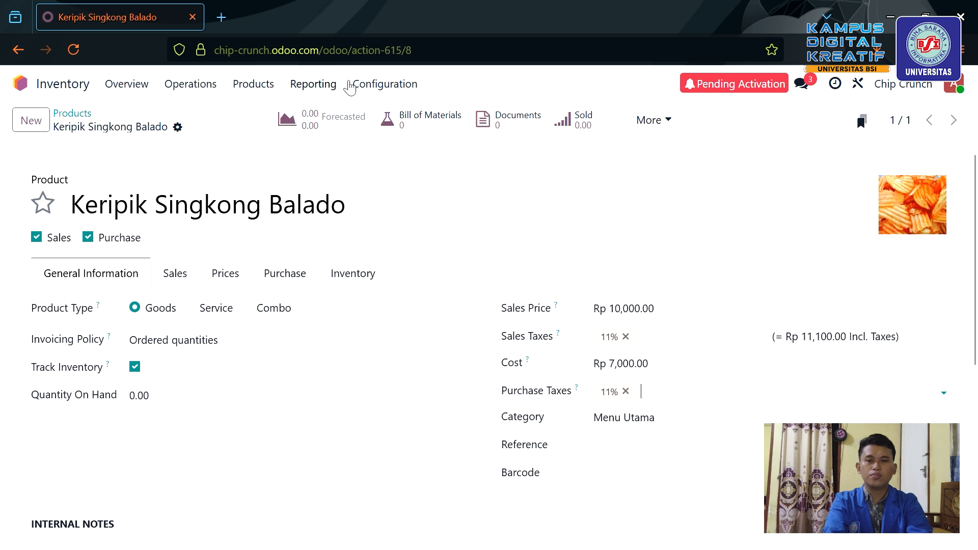
Create Keripik Singkong BBQ with sales price Rp 10,000 and cost Rp 7,000.
click(31, 120)
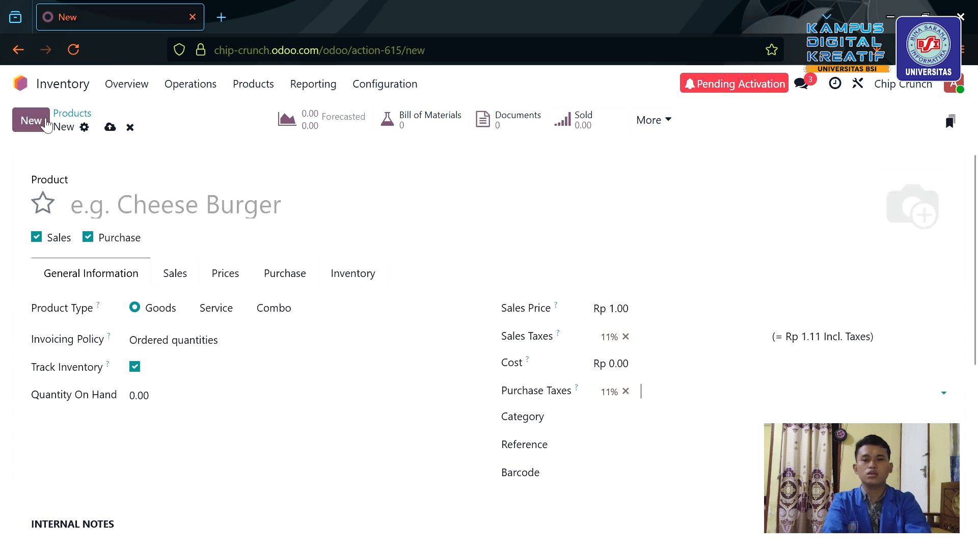
click(110, 215)
text(Ke)
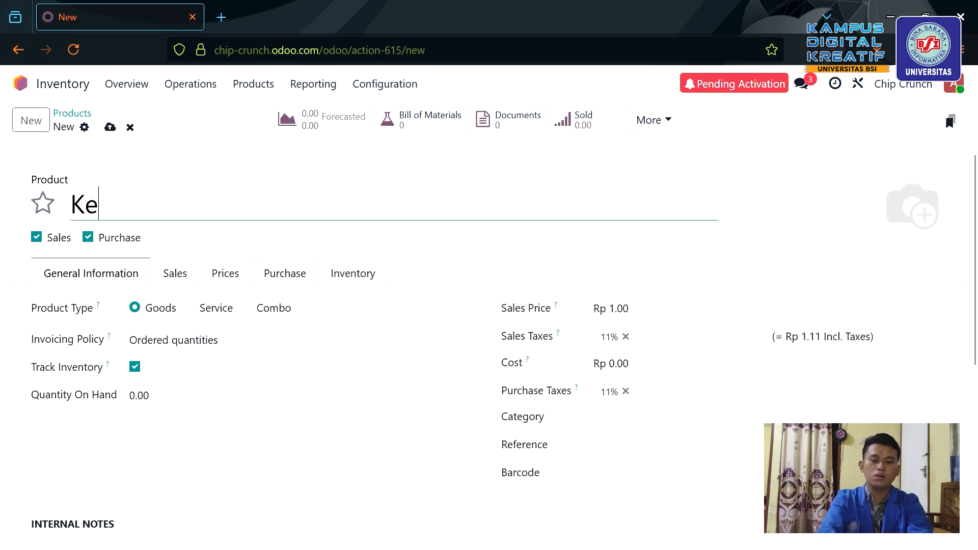
text(ripik)
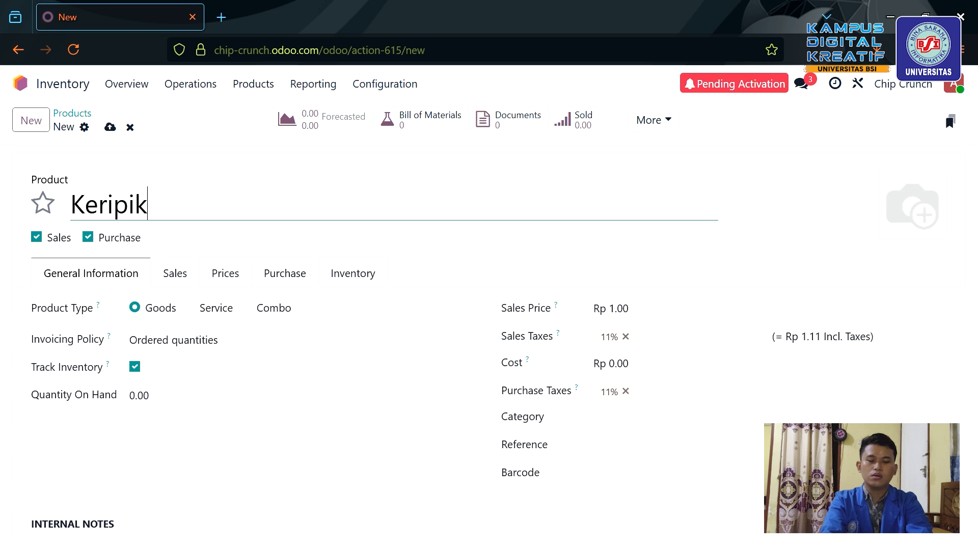
text( Sing)
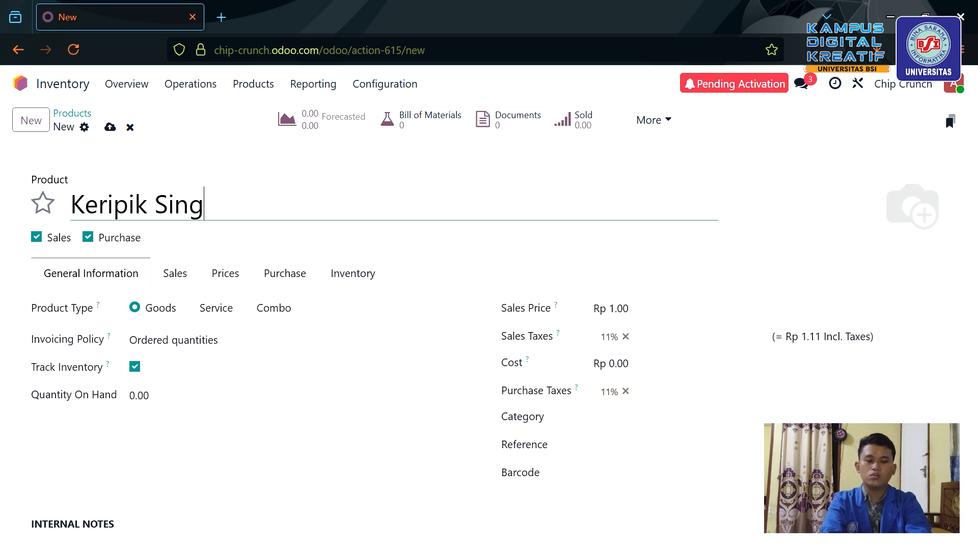
text(kong BBQ)
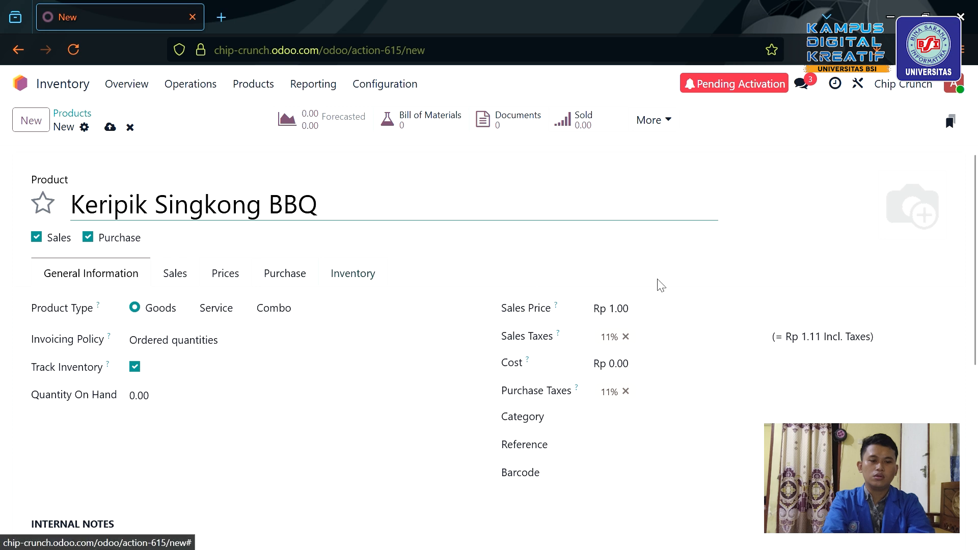
click(636, 316)
text(1)
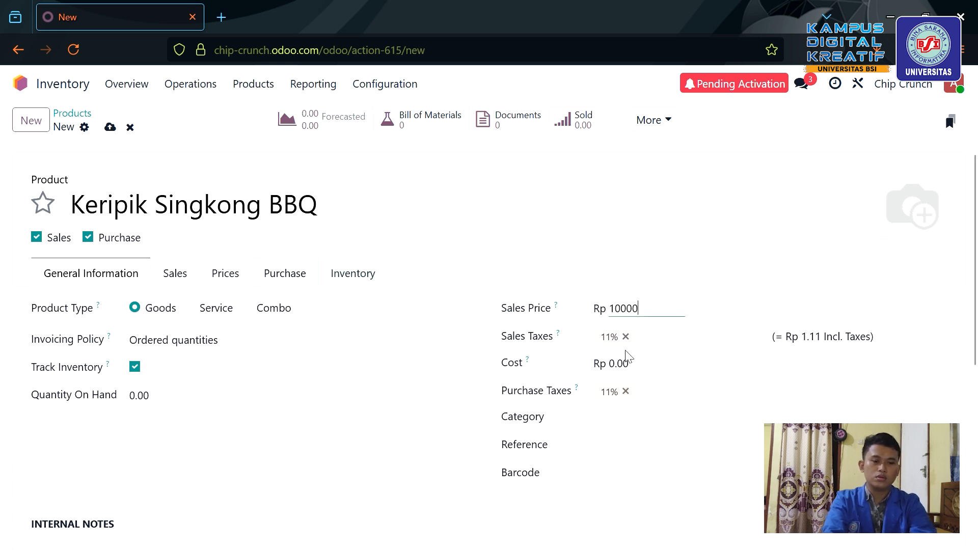
click(629, 365)
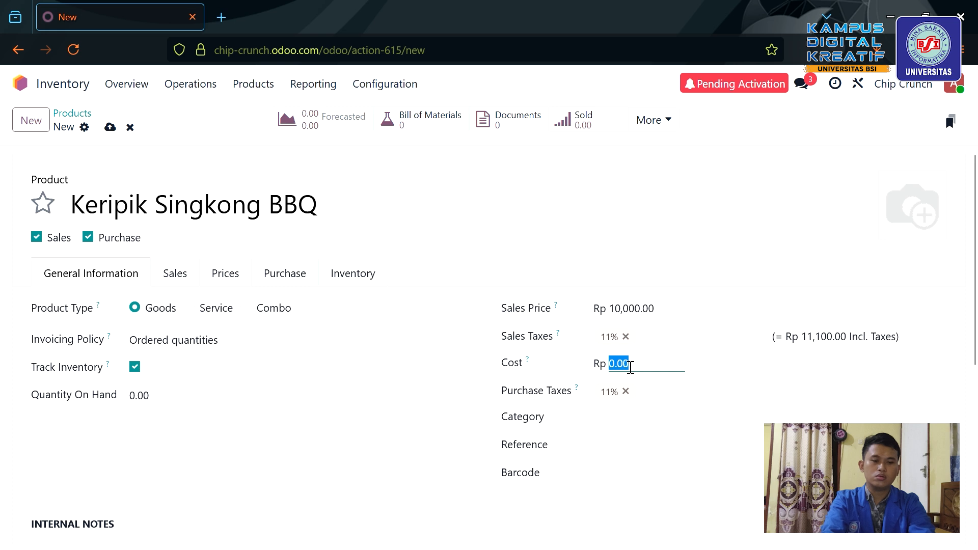
text(7000)
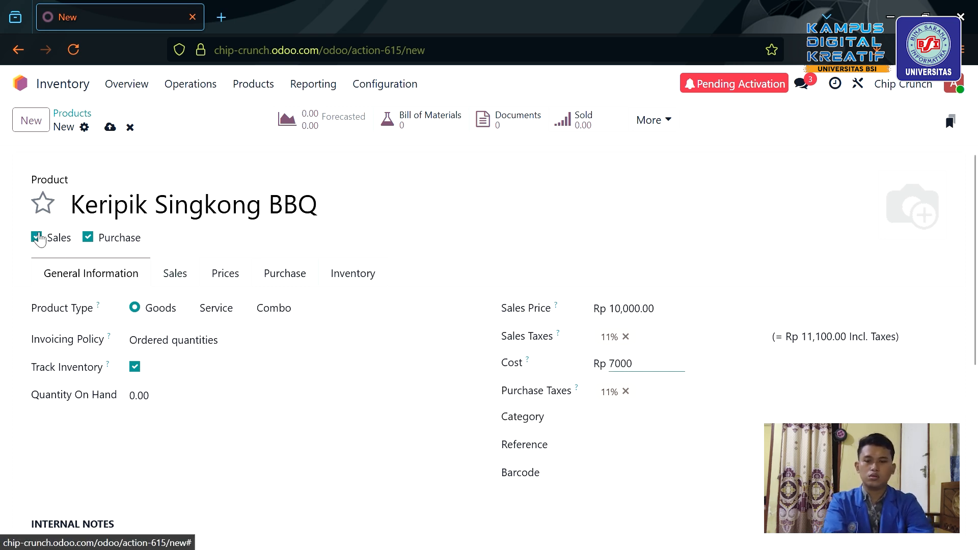
Assign category Menu Utama, add its photo, save, and return to the Products list.
click(634, 427)
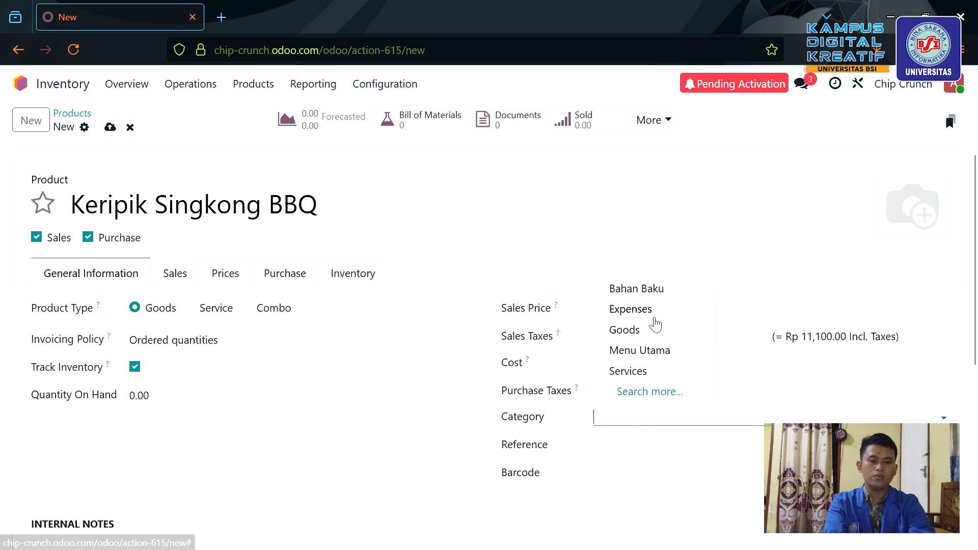
click(654, 355)
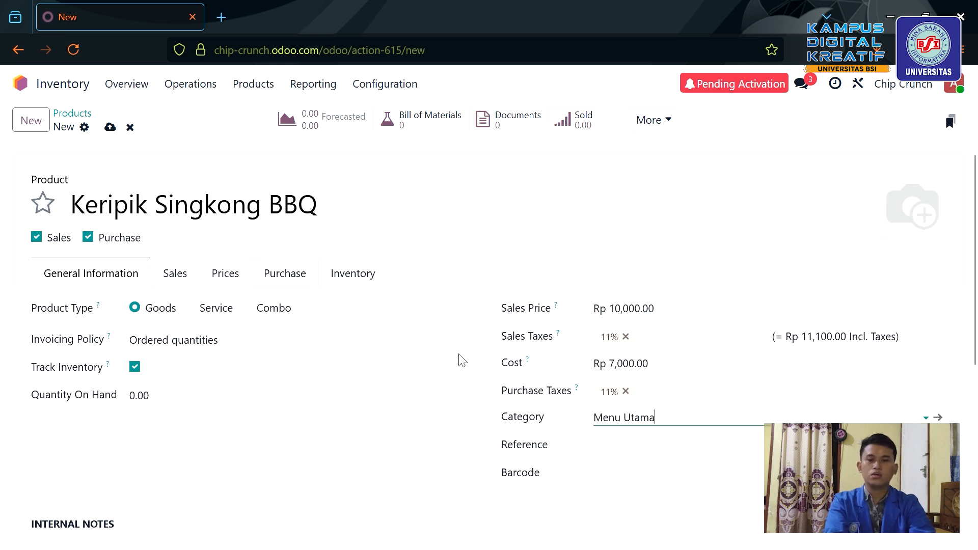
click(114, 128)
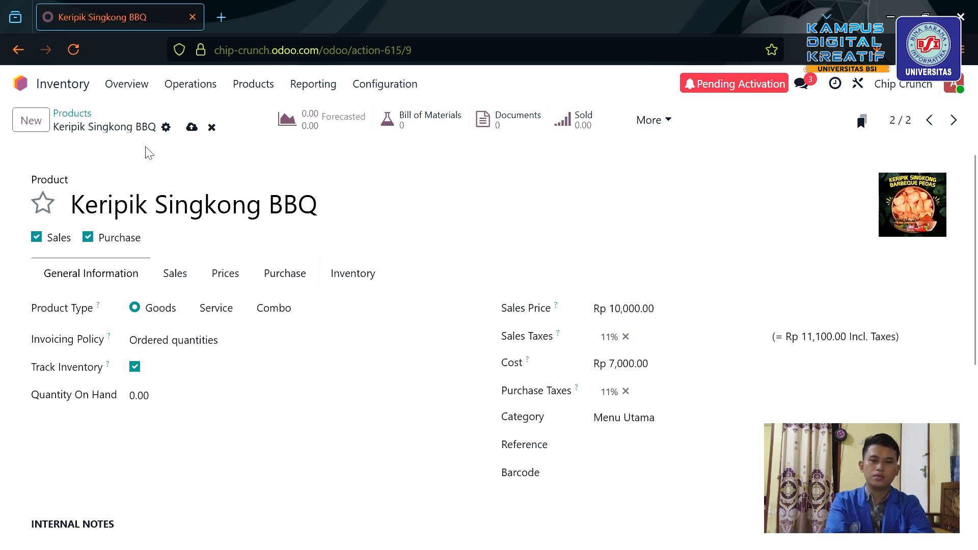
click(192, 127)
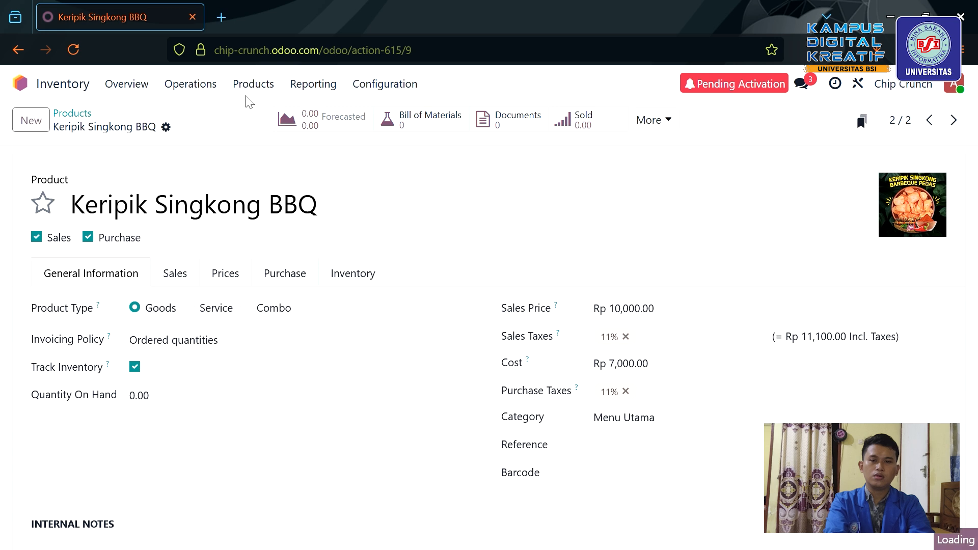
click(262, 94)
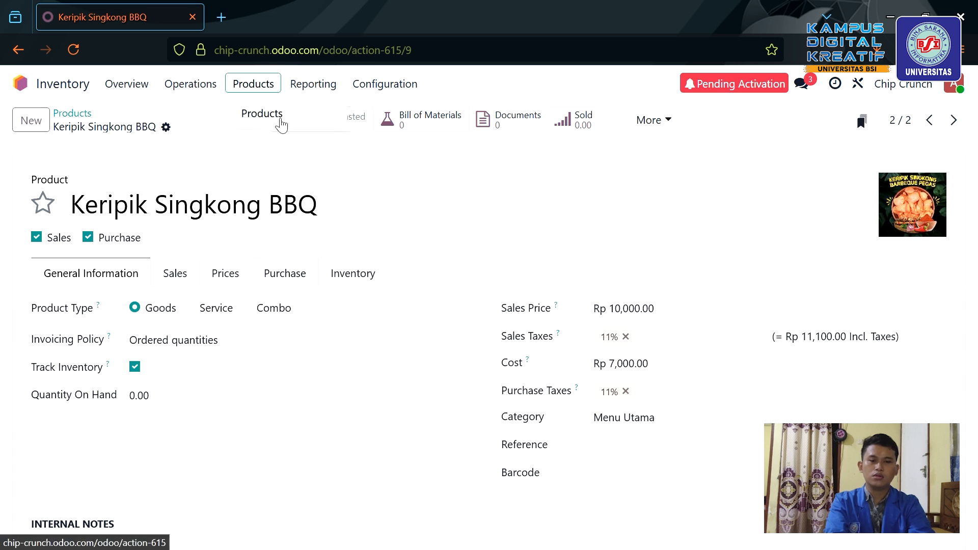
click(278, 122)
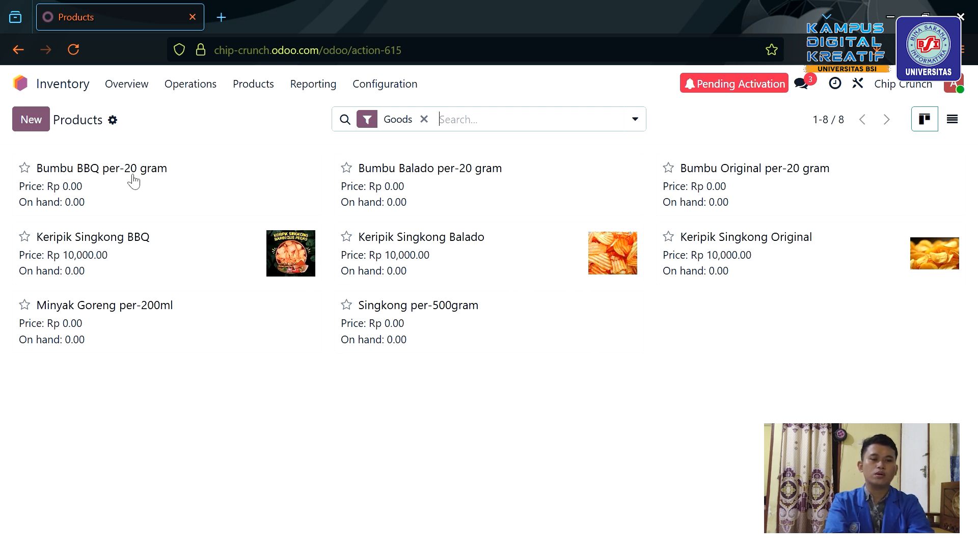
Save Keripik Pisang Ori with Rp 12,000 price, Rp 8,000 cost, Menu Utama category and a photo.
click(31, 119)
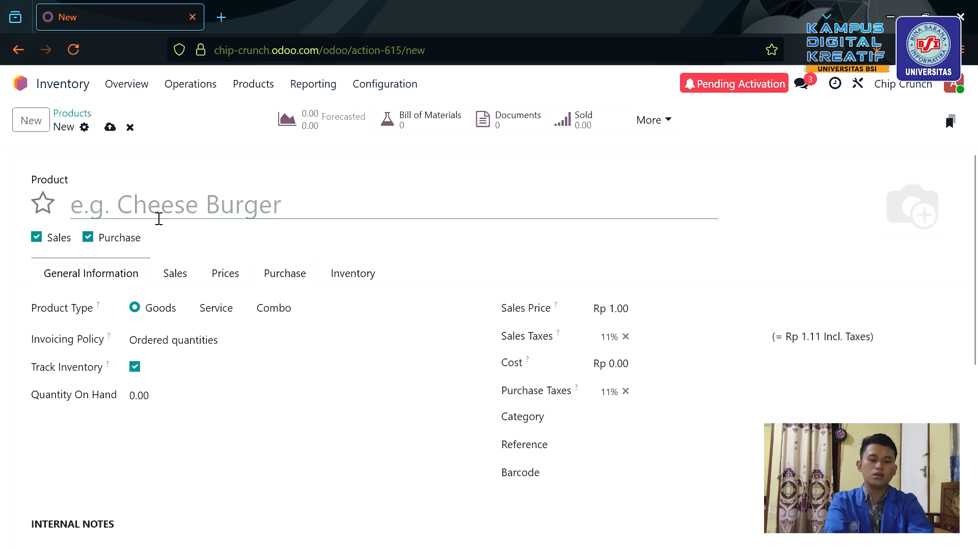
text(Keri)
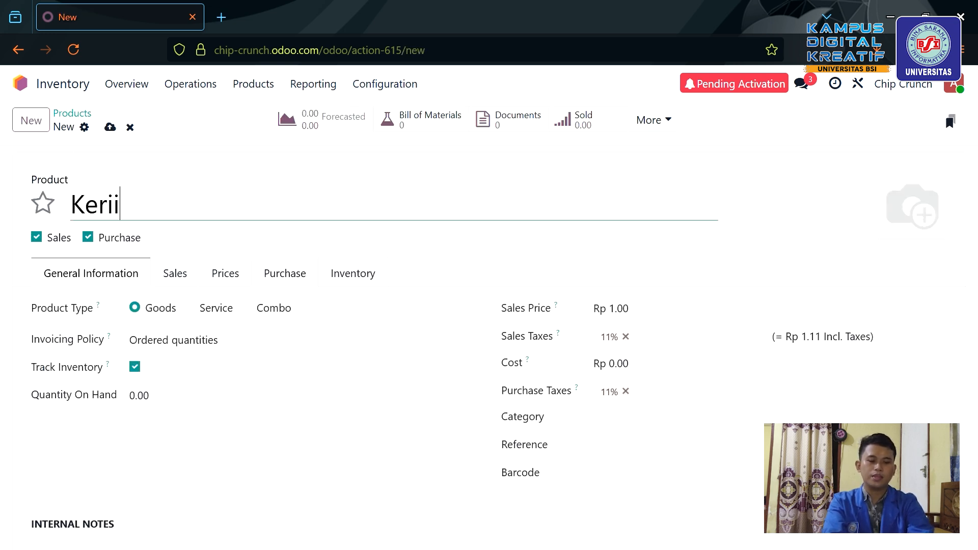
text(pik P)
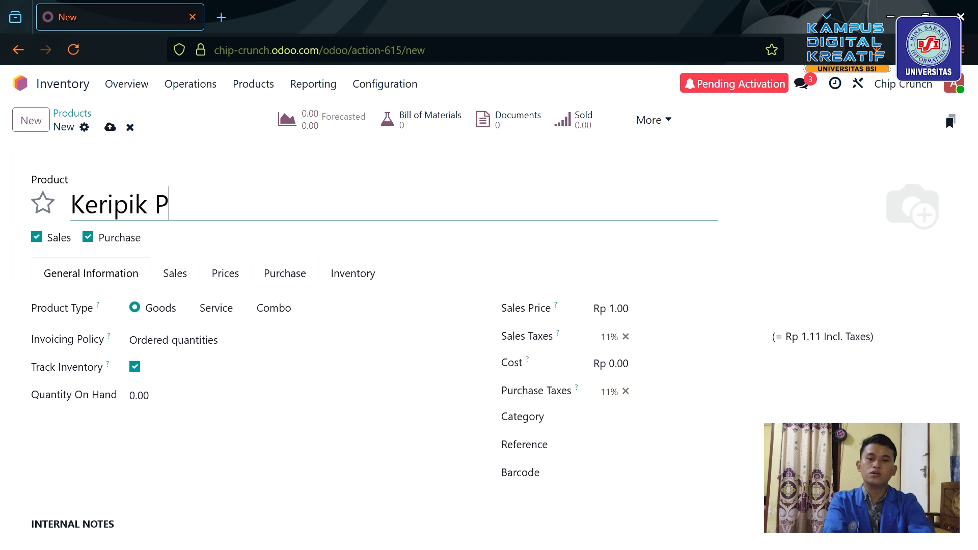
text(isang )
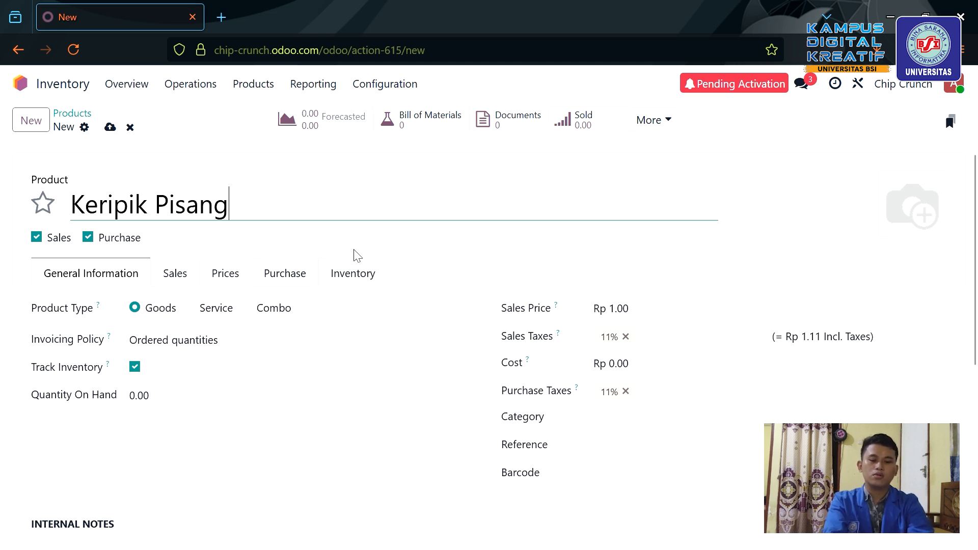
text(Ori)
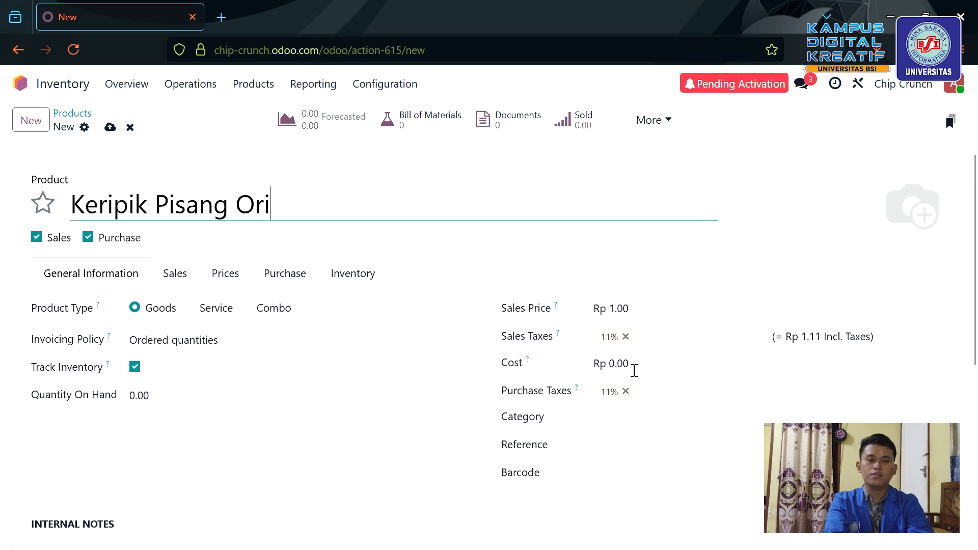
click(642, 320)
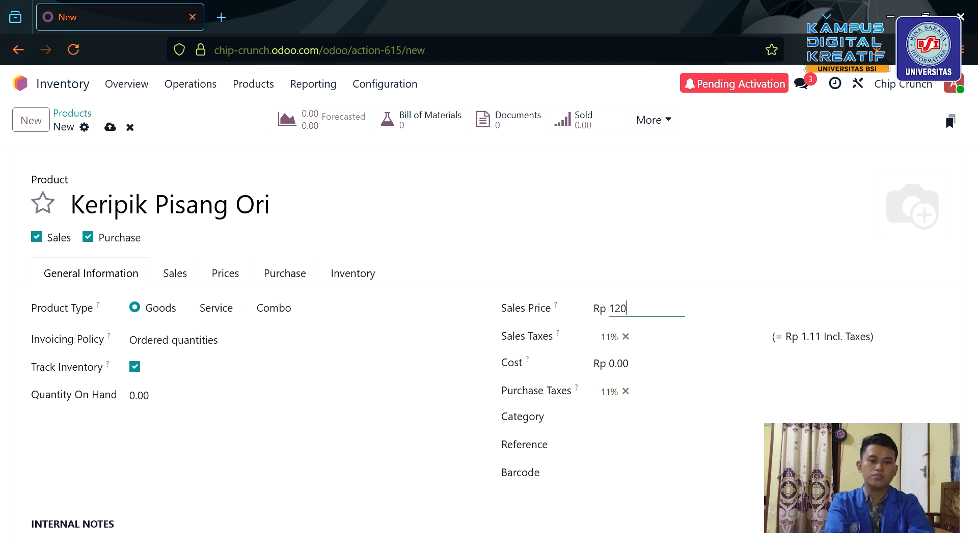
click(639, 365)
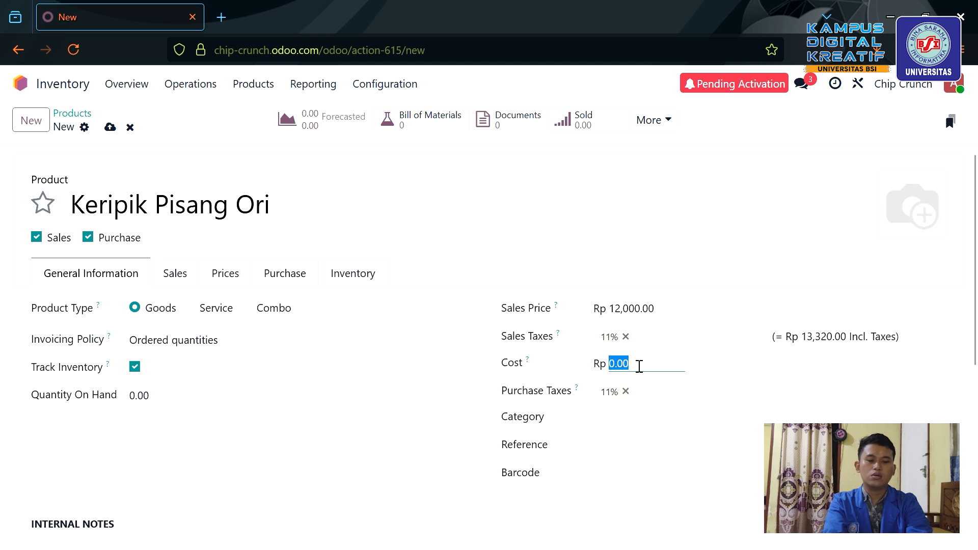
text(8000)
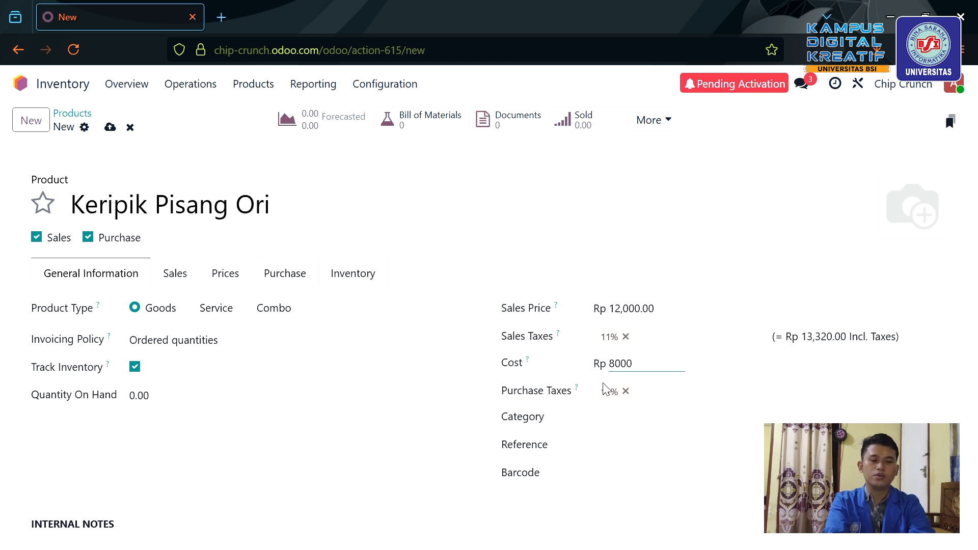
click(626, 428)
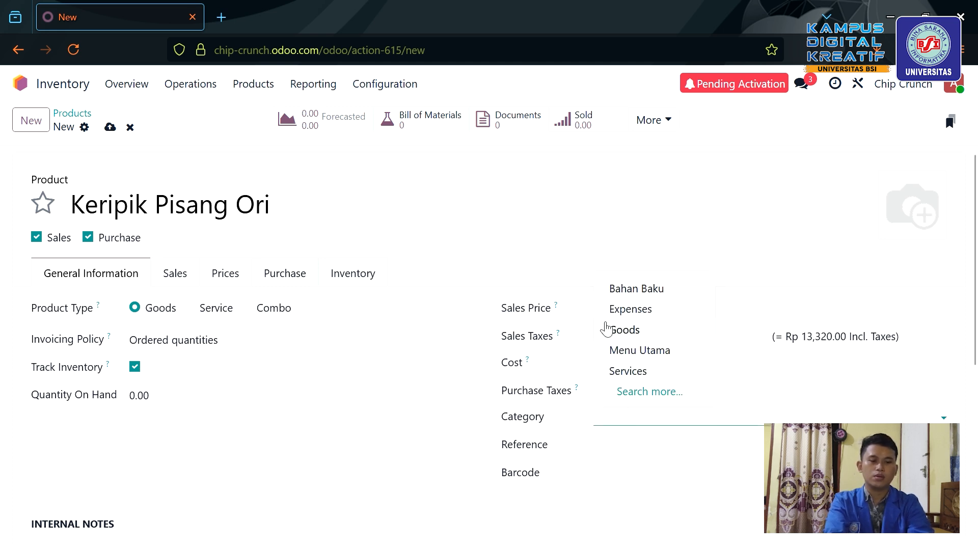
click(639, 352)
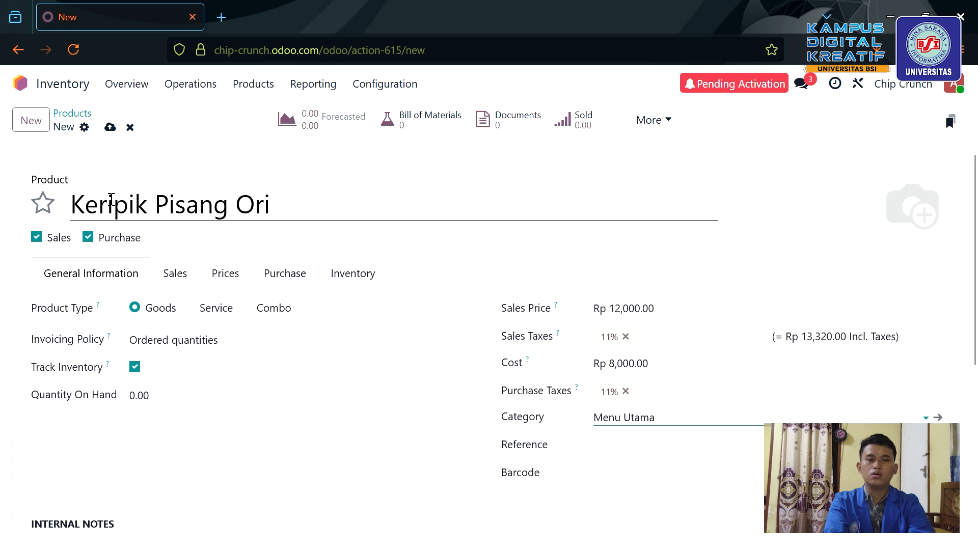
click(892, 234)
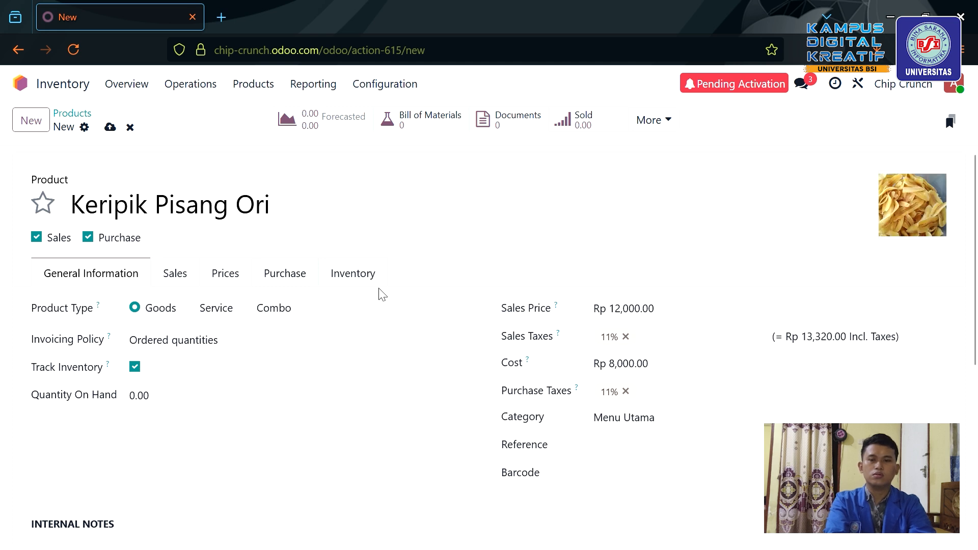
click(110, 126)
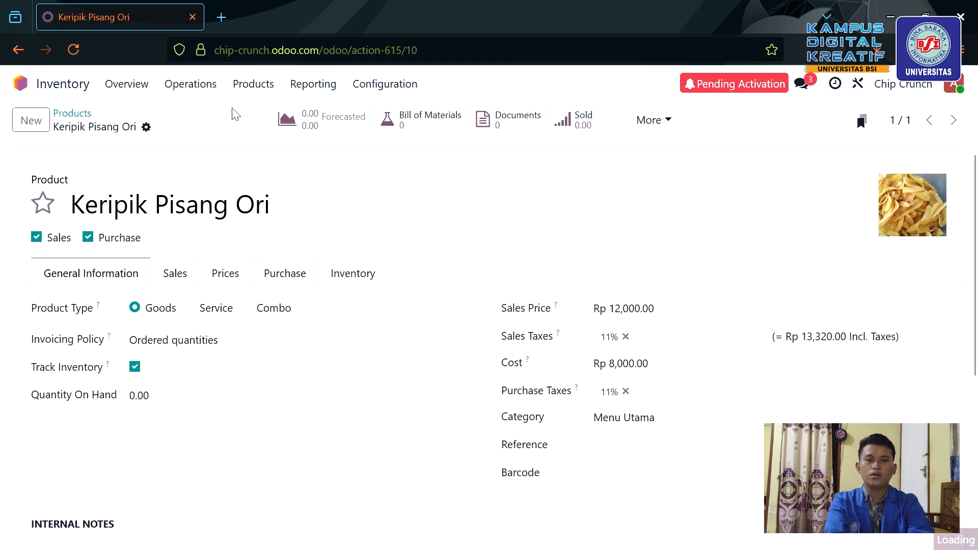
Start a new product named Pisang per-500gr.
click(31, 123)
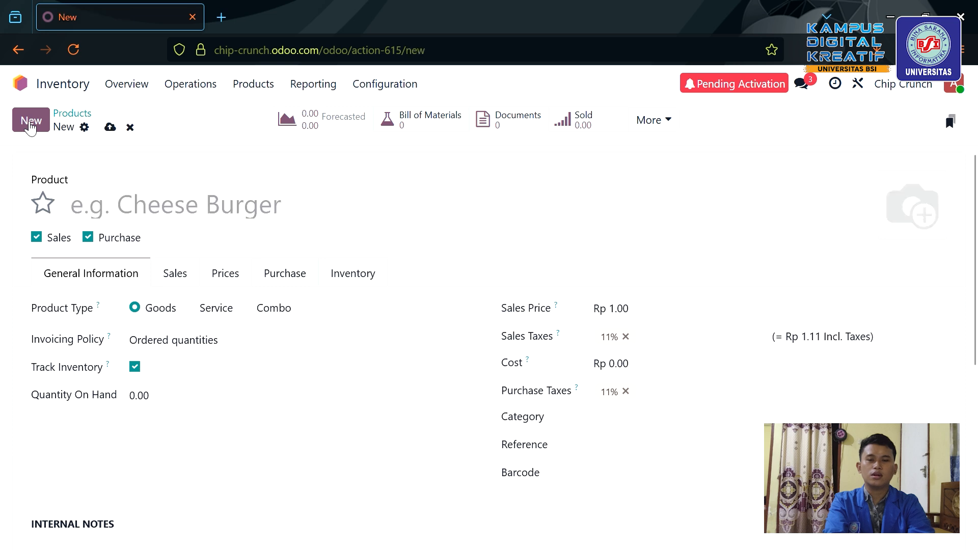
click(261, 205)
text(Pisang)
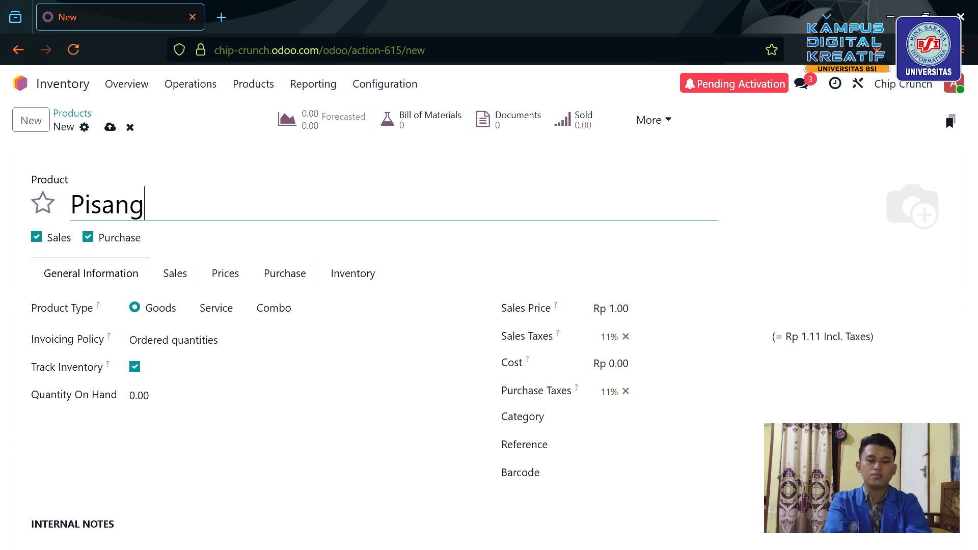
text( pe)
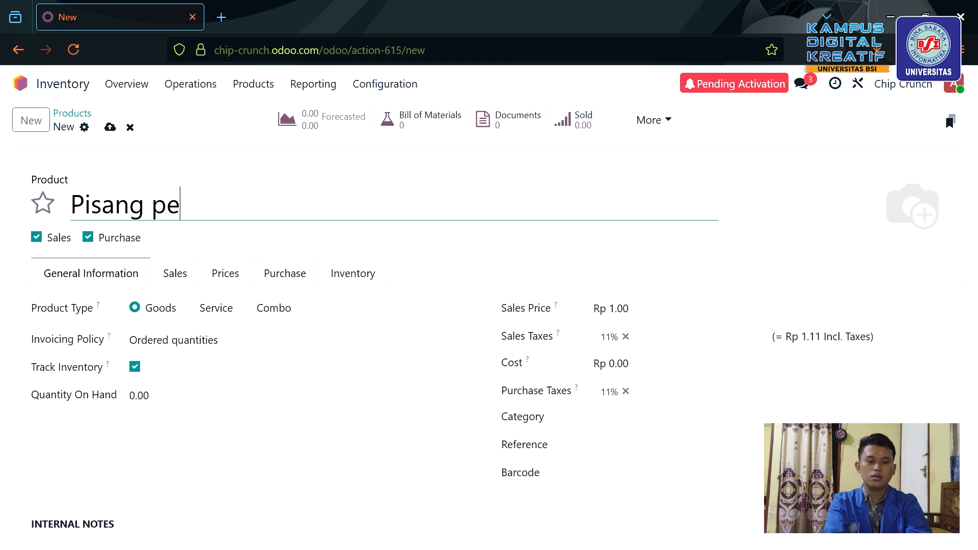
text(r-)
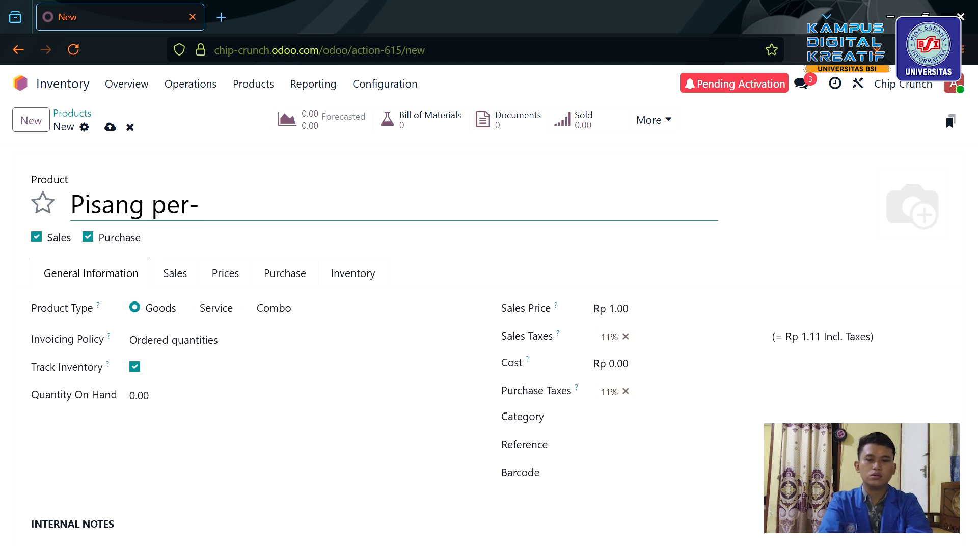
text(500gr)
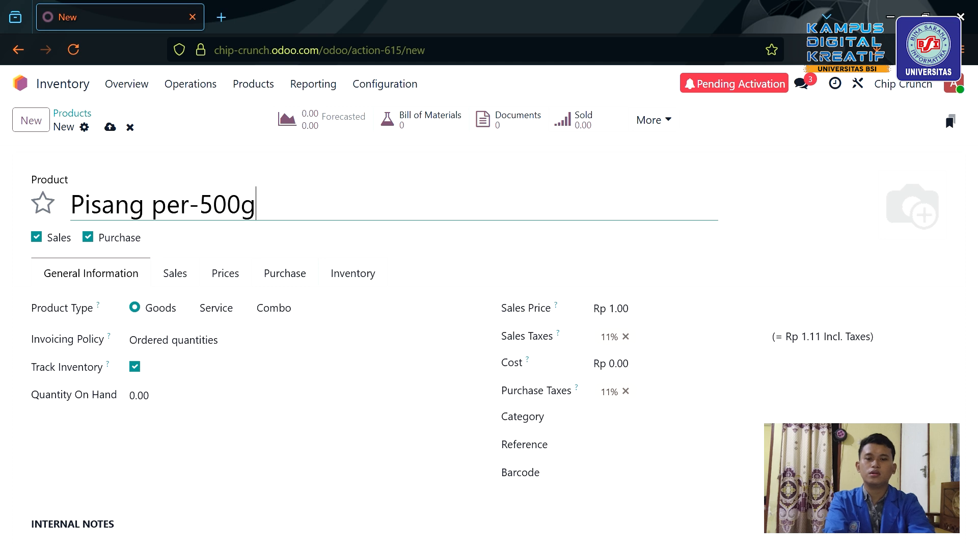
Correct the product name to Pisang per-500 gram.
key(BackSpace)
key(BackSpace)
text(gran)
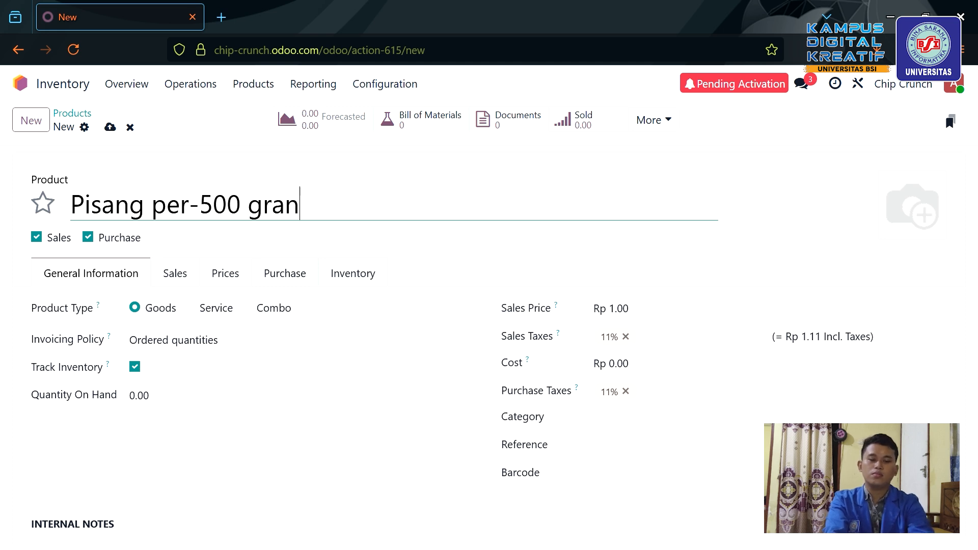
key(BackSpace)
text(m)
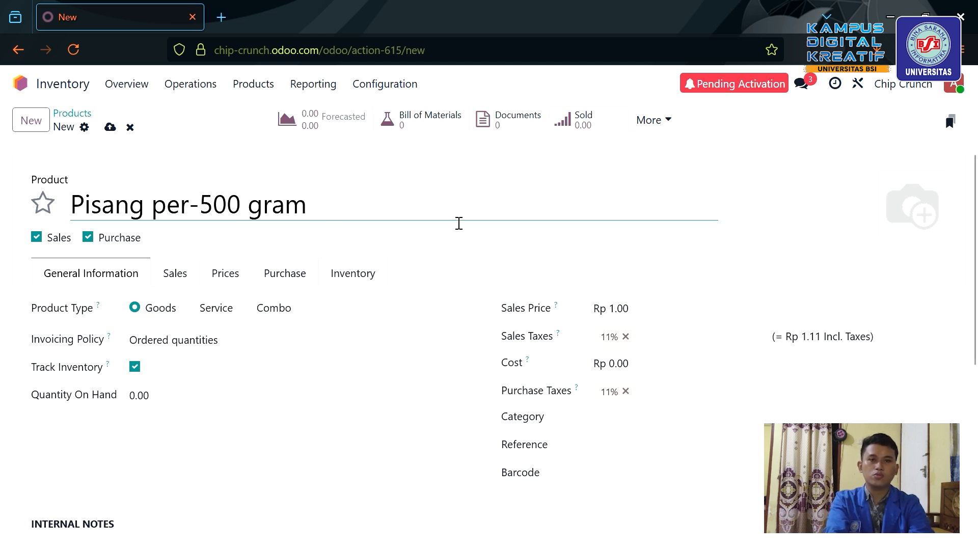
Make it purchase-only with price 0, cost Rp 4,000, category Bahan Baku, and save.
click(628, 321)
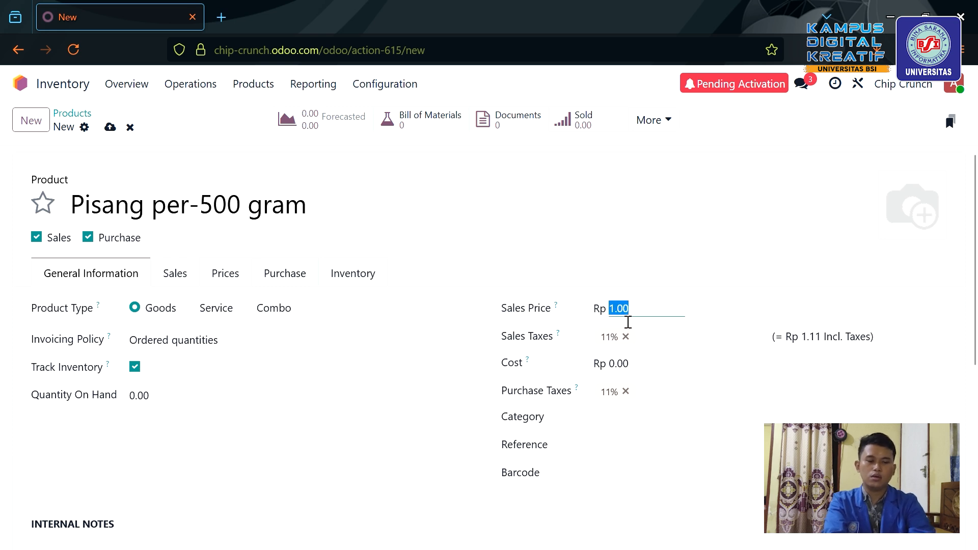
text(0)
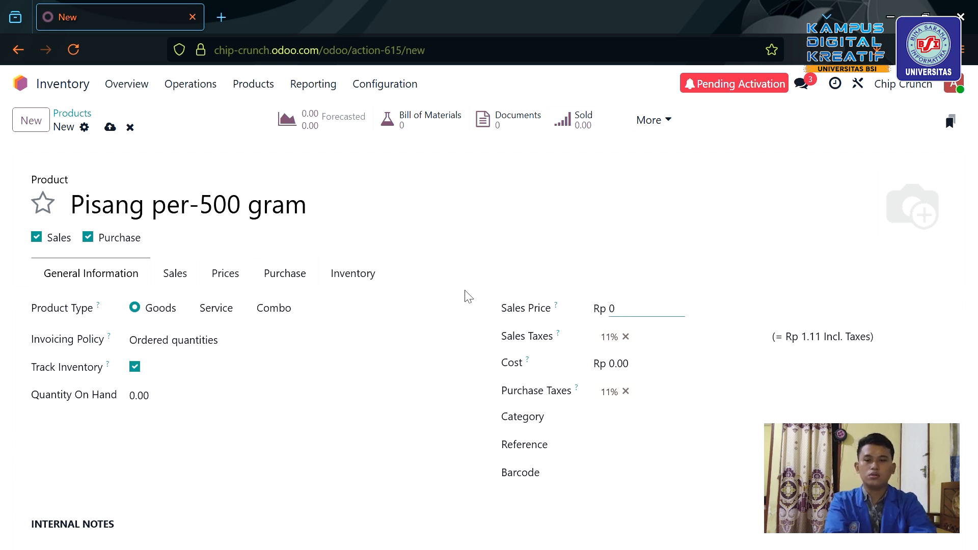
click(36, 237)
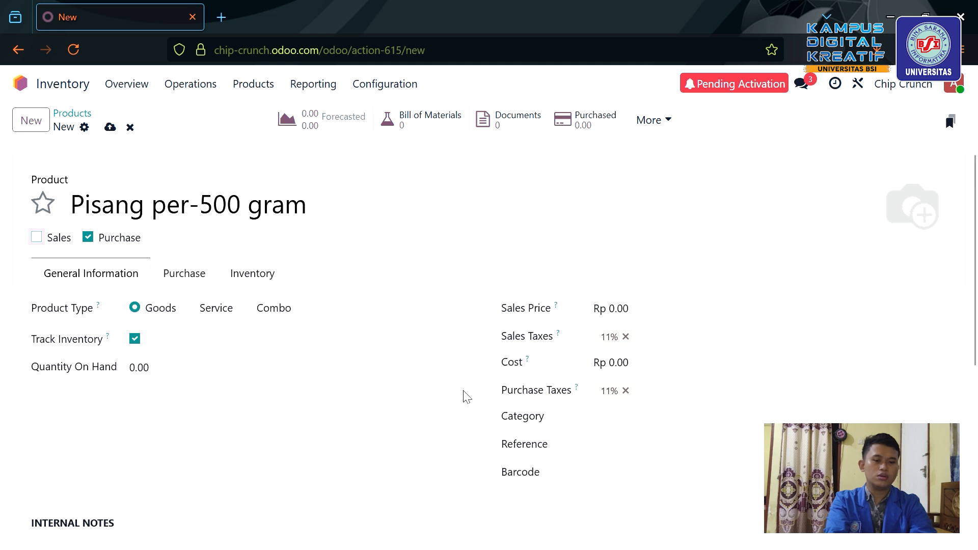
click(644, 374)
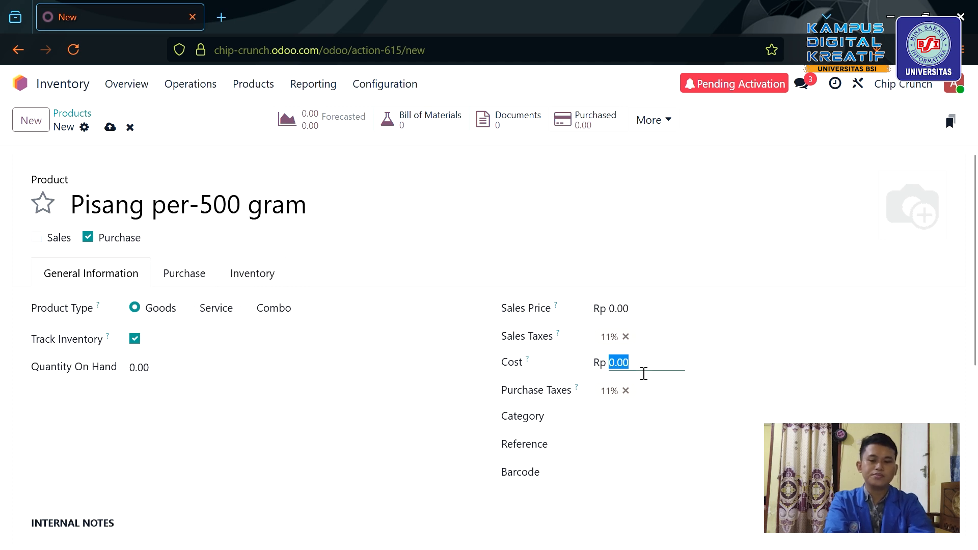
text(4000)
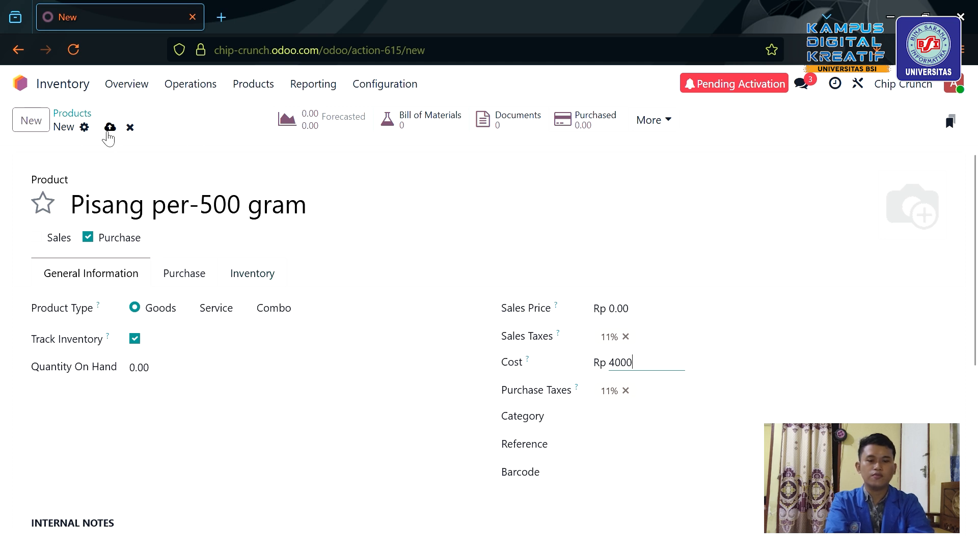
click(632, 431)
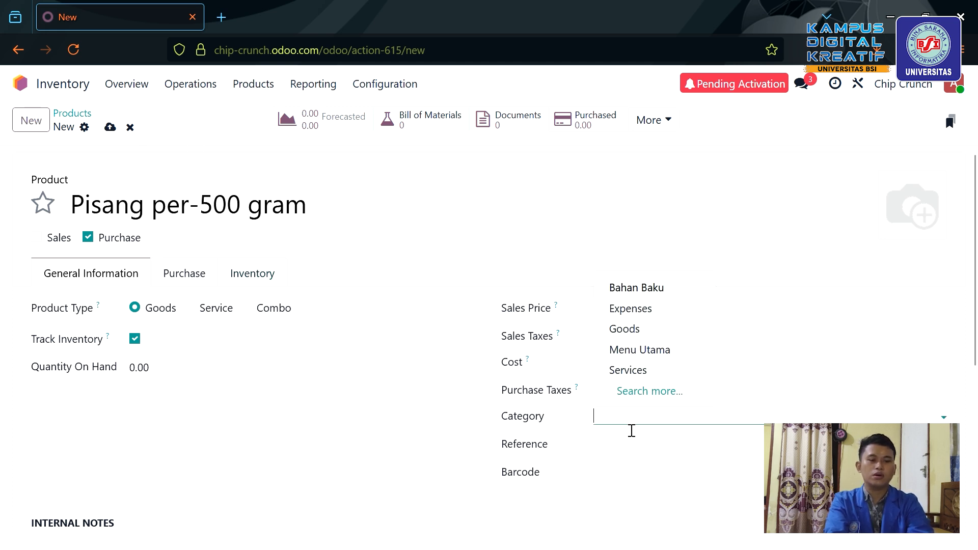
click(668, 289)
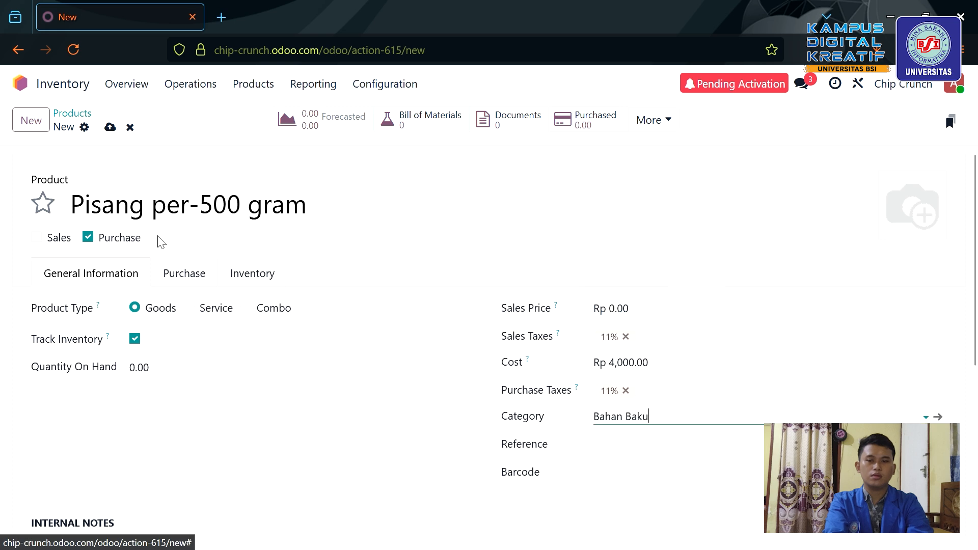
click(113, 128)
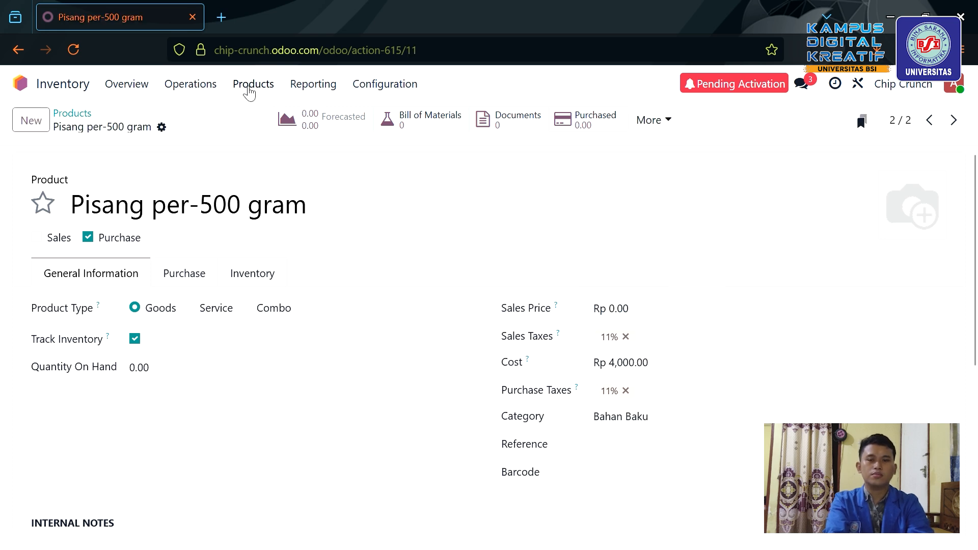
Check the Products list, then go to the Purchase app's Vendors list.
click(254, 83)
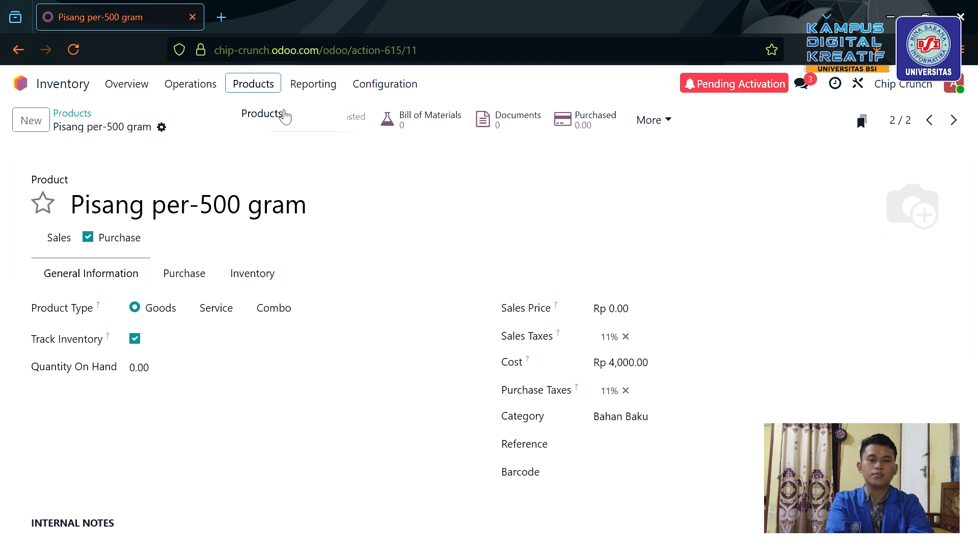
click(283, 117)
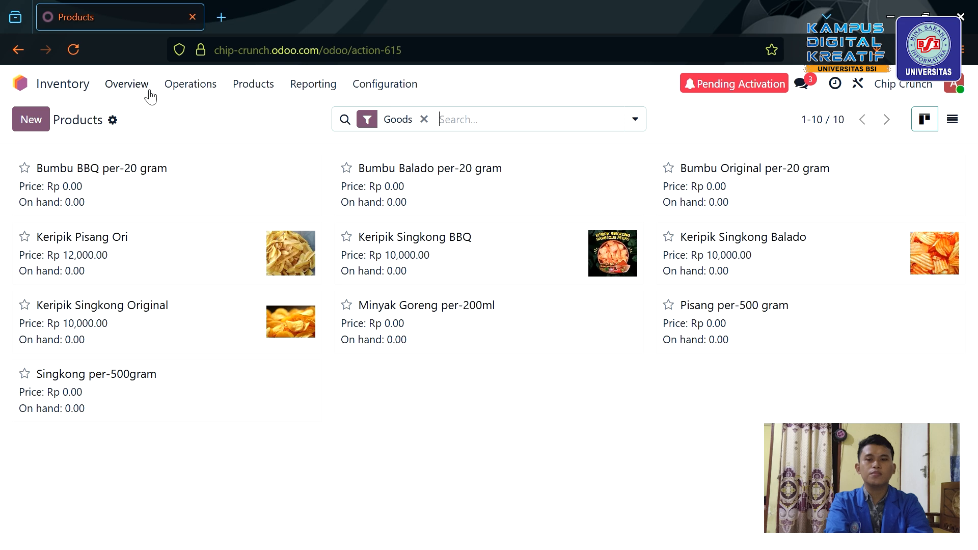
click(20, 86)
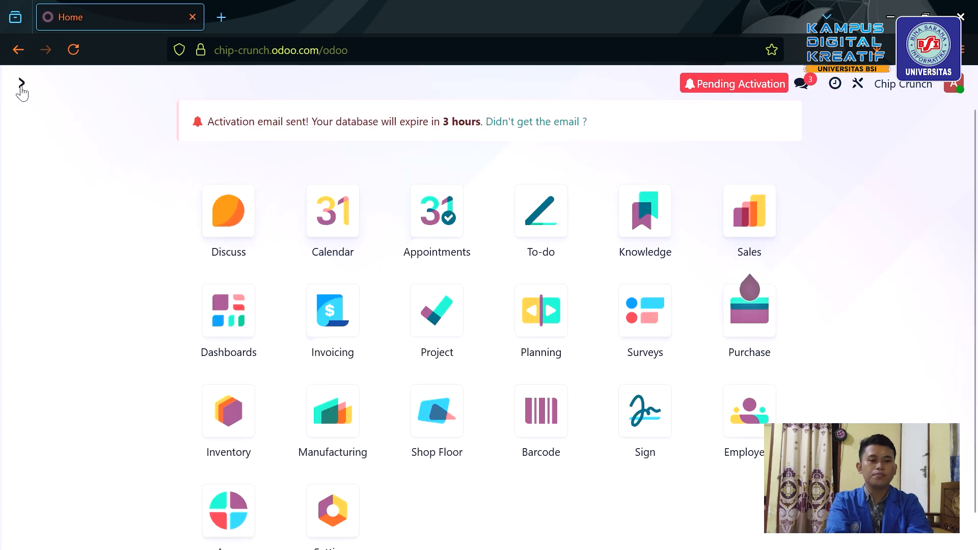
click(759, 334)
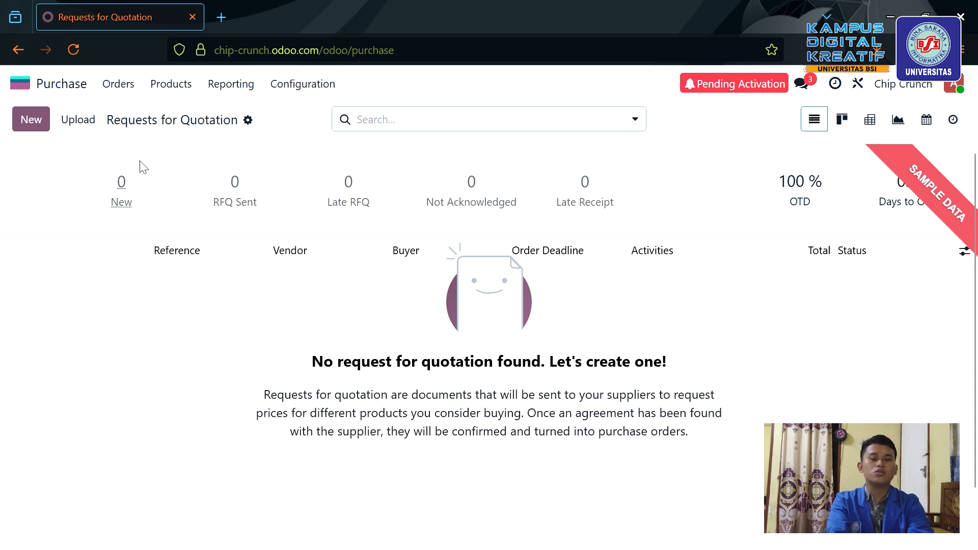
click(119, 85)
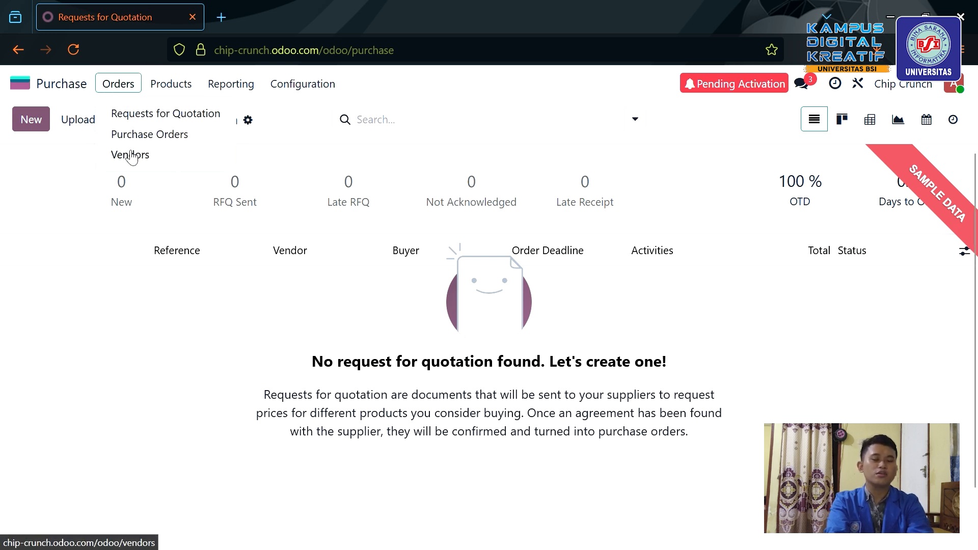
click(131, 156)
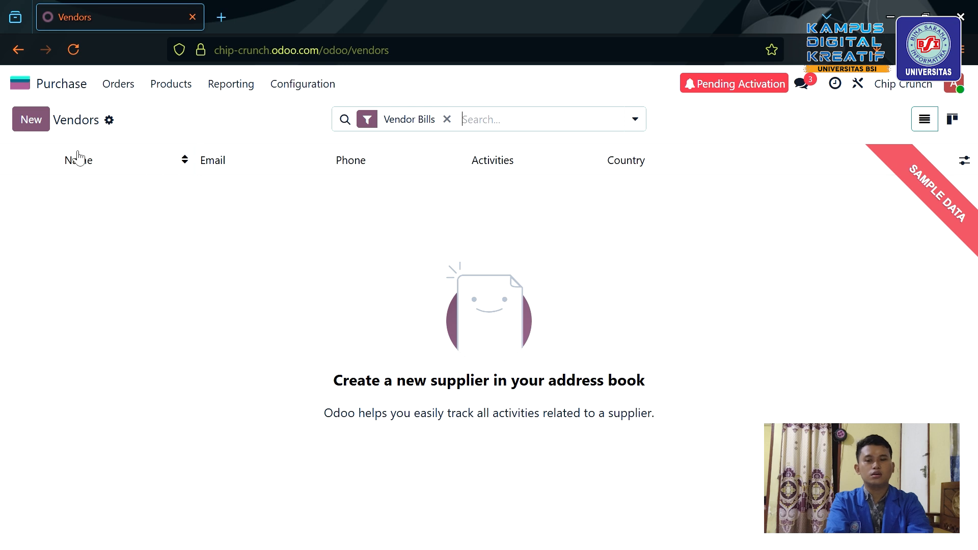
Create the vendor company 'kang pisang', fill in its e-mail address, and save.
click(40, 124)
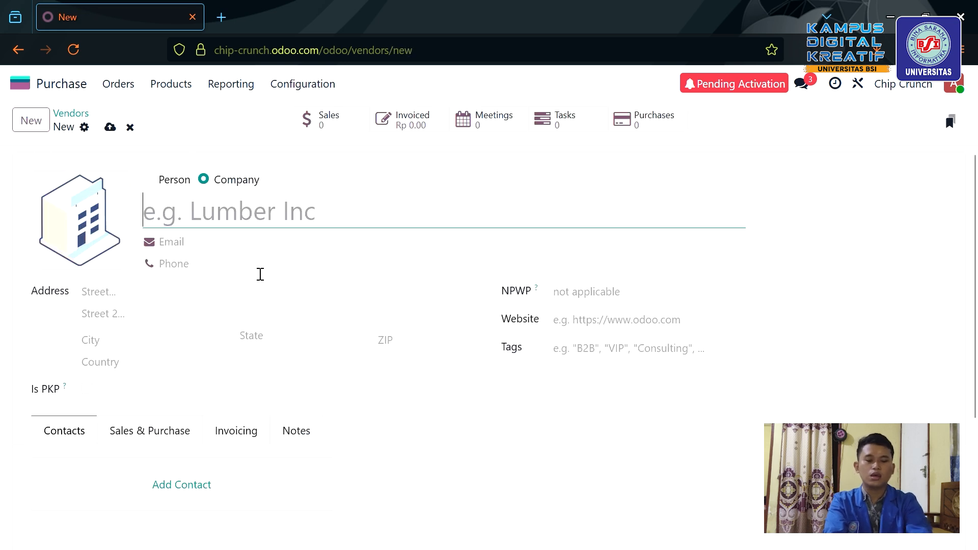
text(kang pisang)
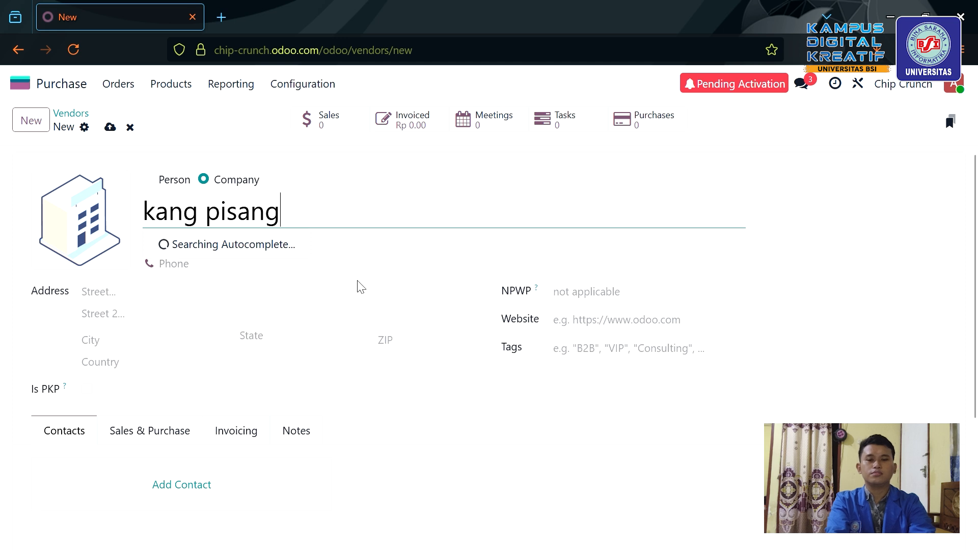
scroll(358, 377, down, 1)
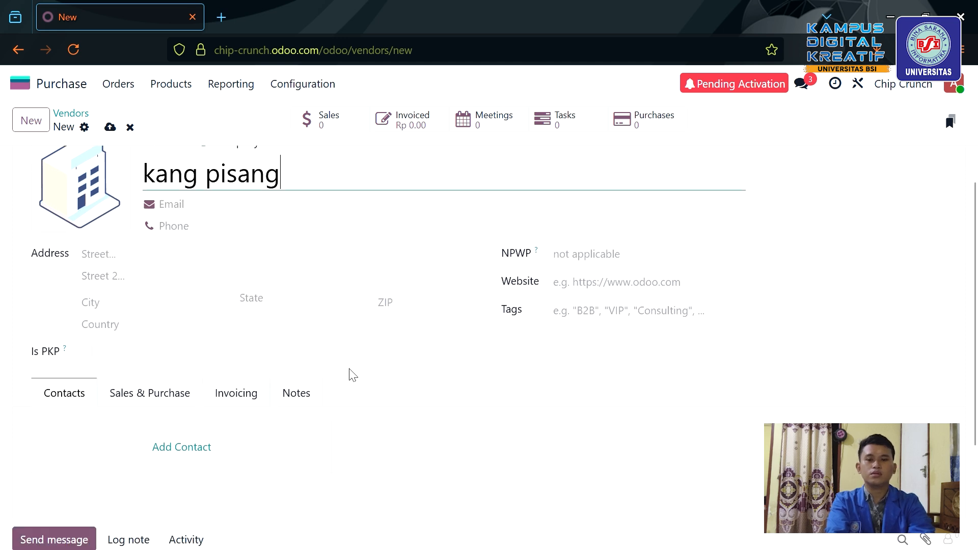
scroll(351, 375, up, 1)
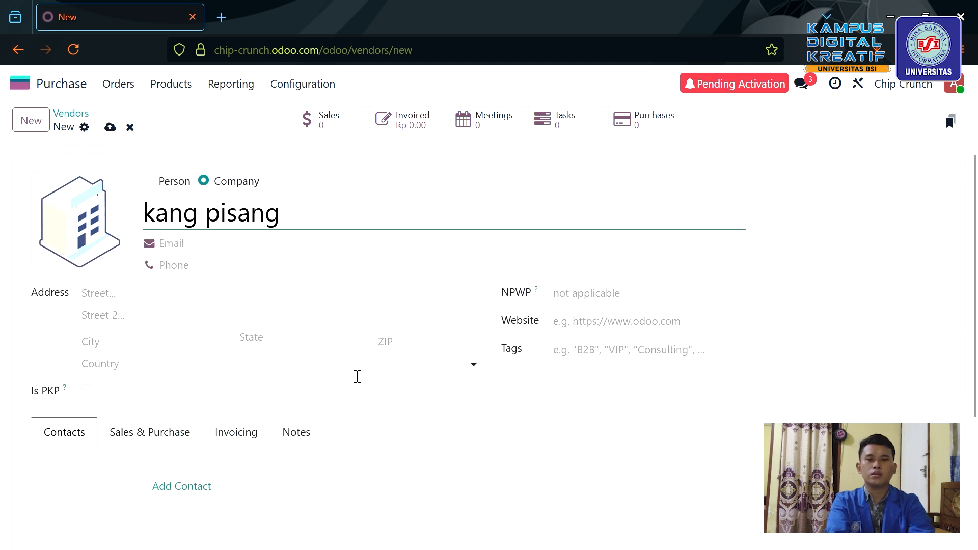
click(272, 254)
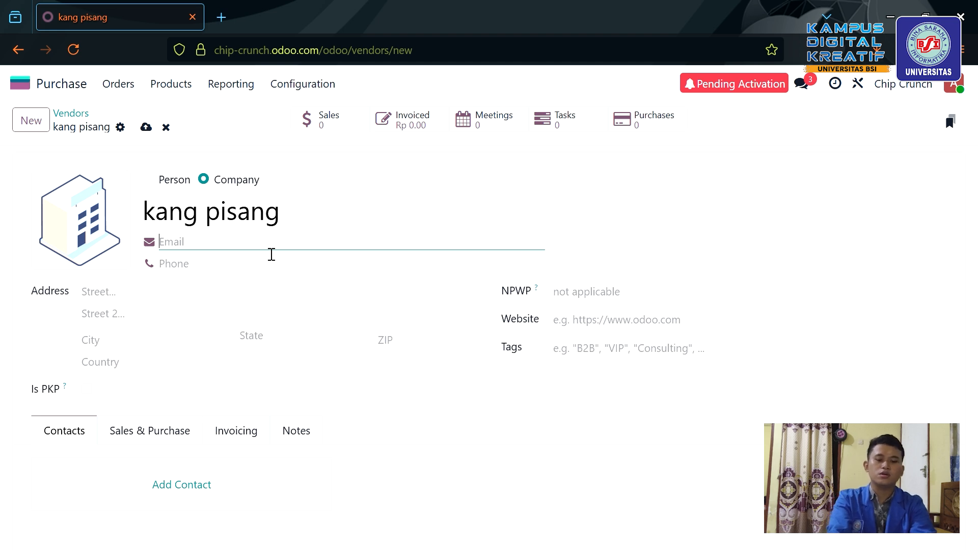
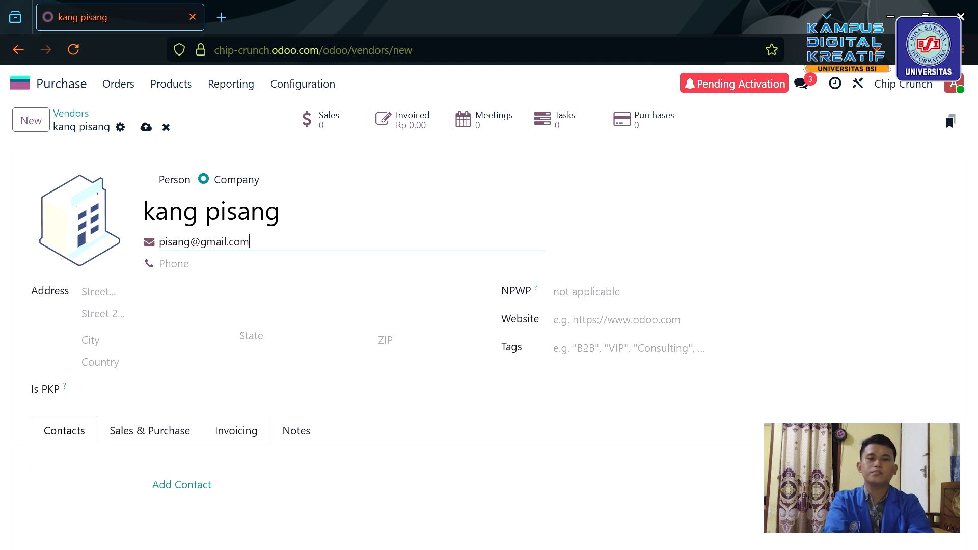
scroll(250, 247, down, 3)
scroll(245, 247, up, 3)
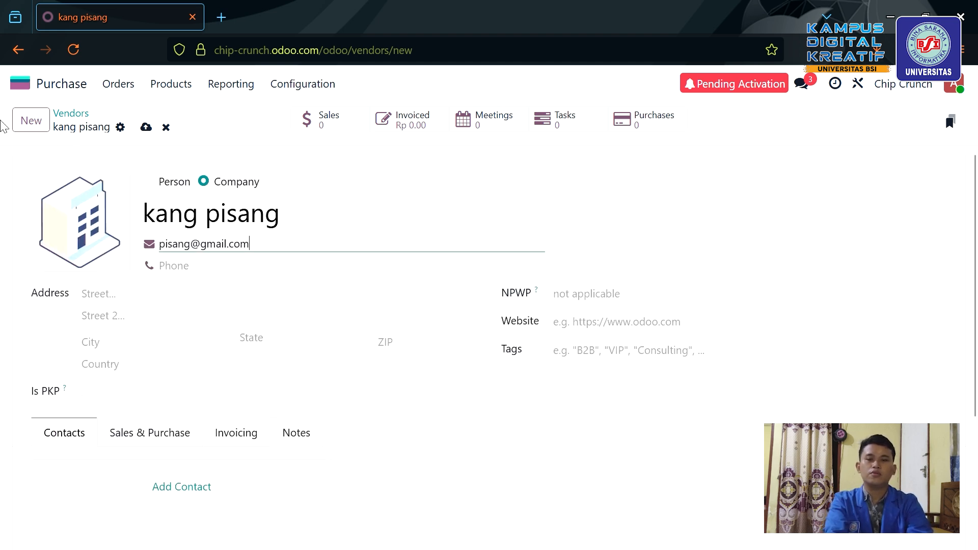
click(146, 128)
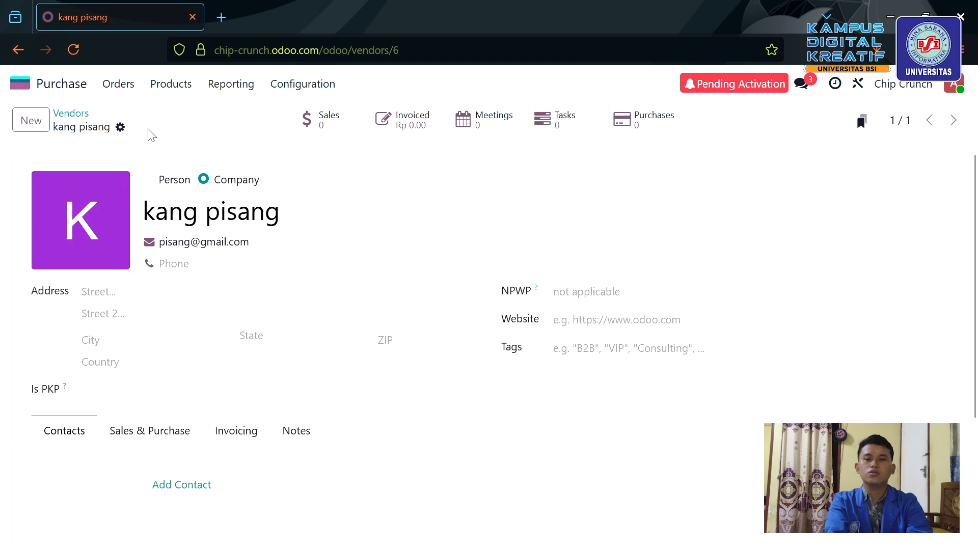
Start a new vendor record named Kang Singkong.
click(43, 135)
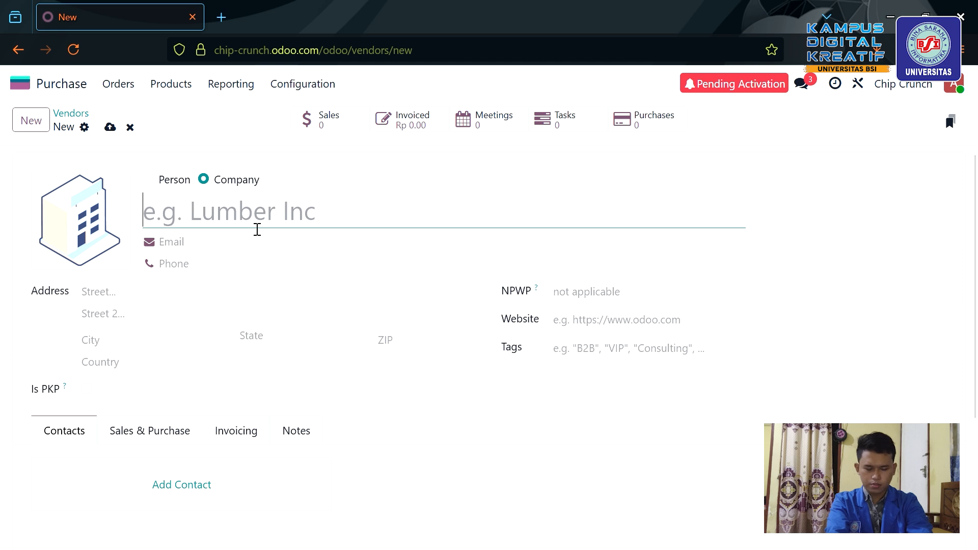
text(Sin)
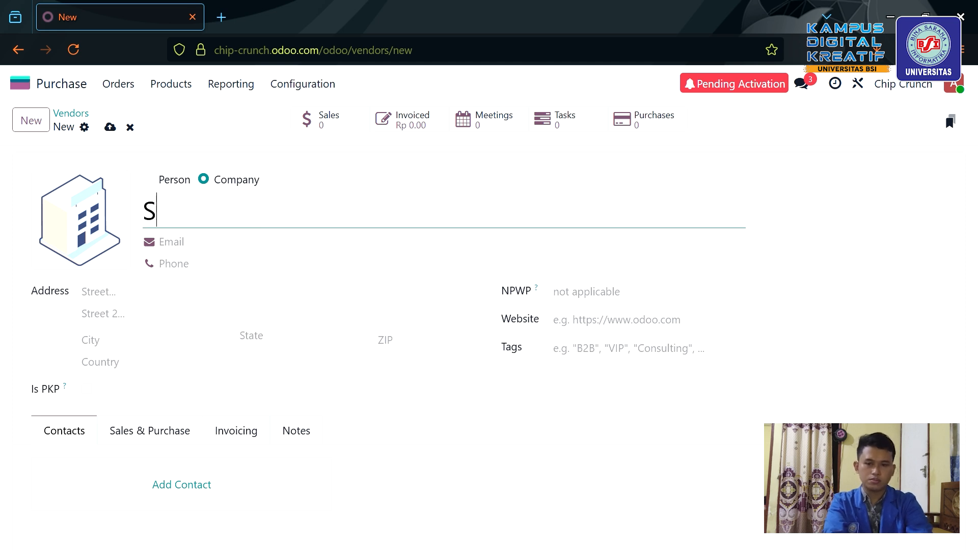
key(BackSpace)
key(BackSpace)
key(BackSpace)
text(K)
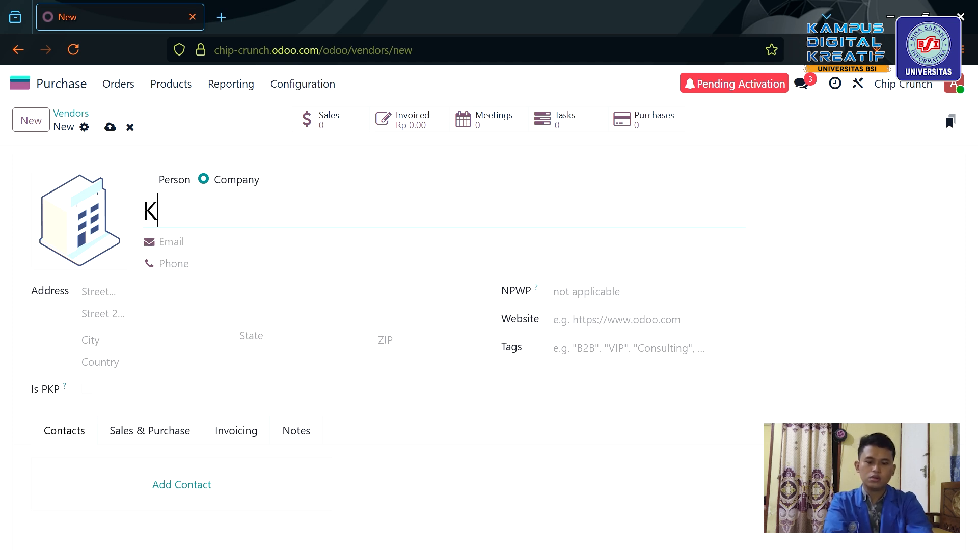
text(ang Slngk)
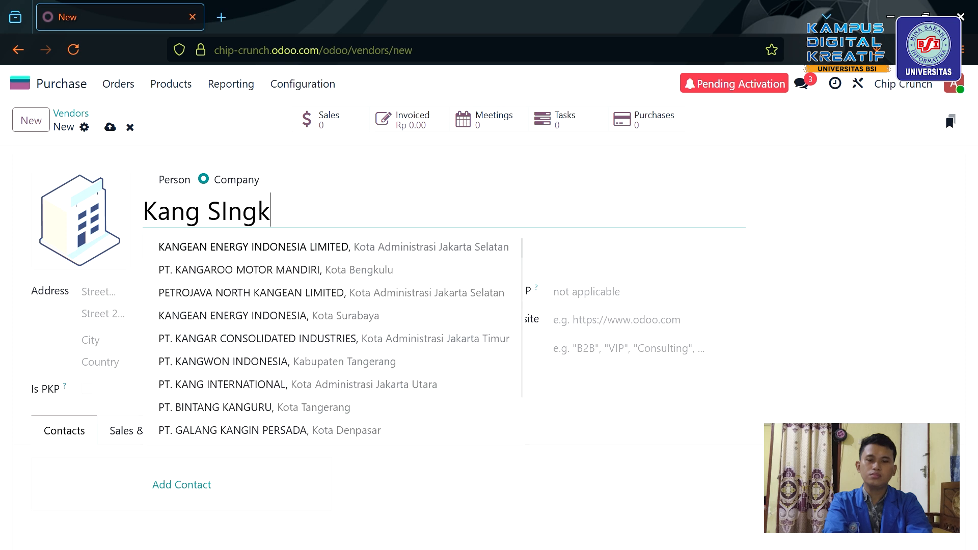
key(BackSpace)
key(BackSpace)
key(BackSpace)
key(BackSpace)
text(ingkong)
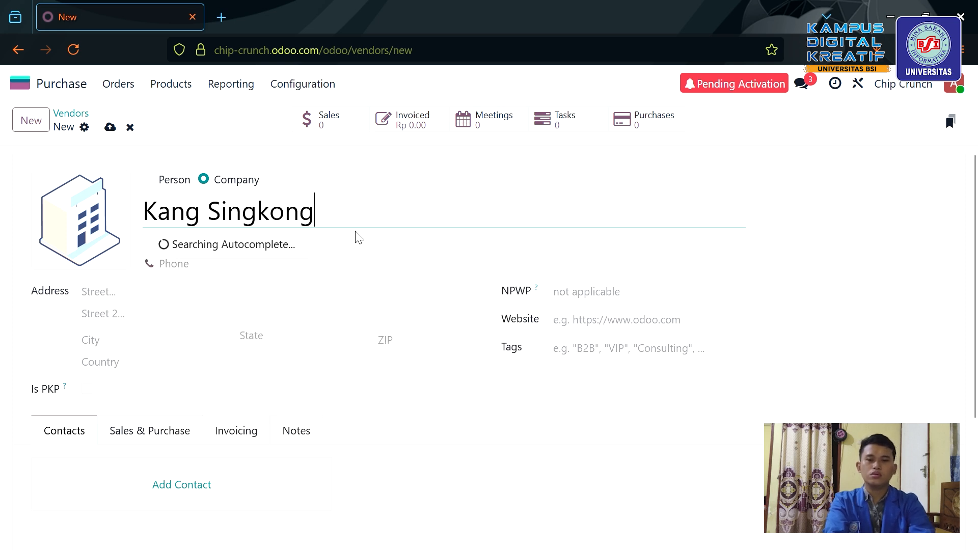
click(225, 253)
Enter the Kang Singkong vendor's e-mail address and save the record.
click(226, 253)
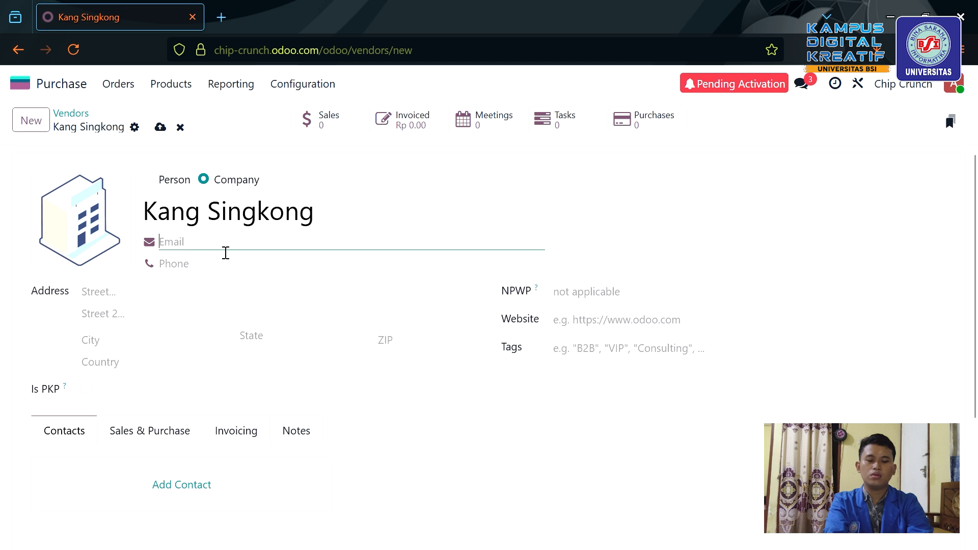
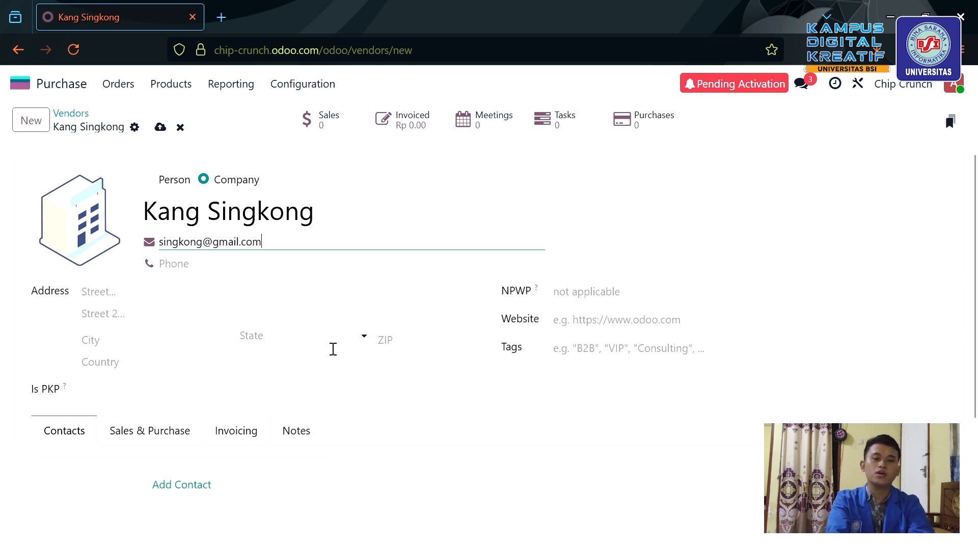
click(171, 128)
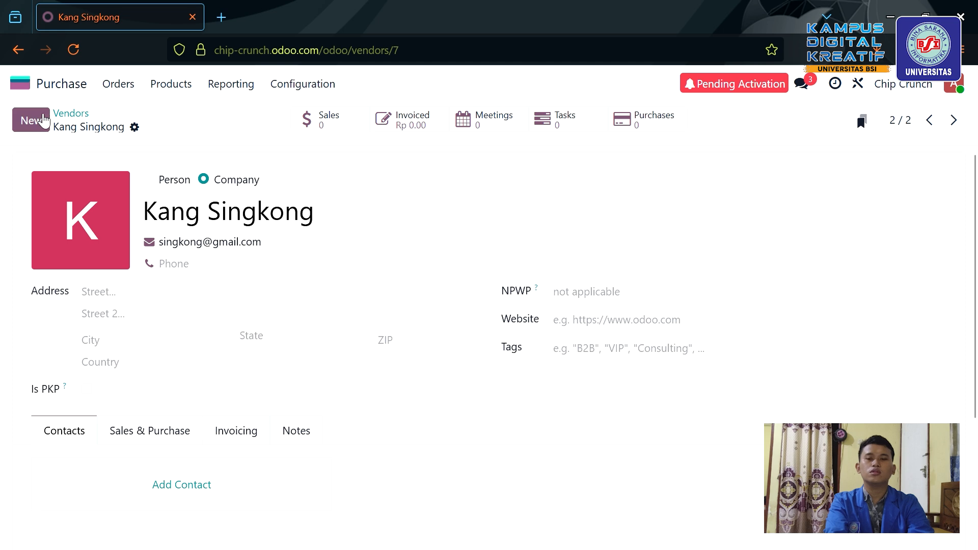
Start another vendor record named Sembako 57 jaya.
click(44, 120)
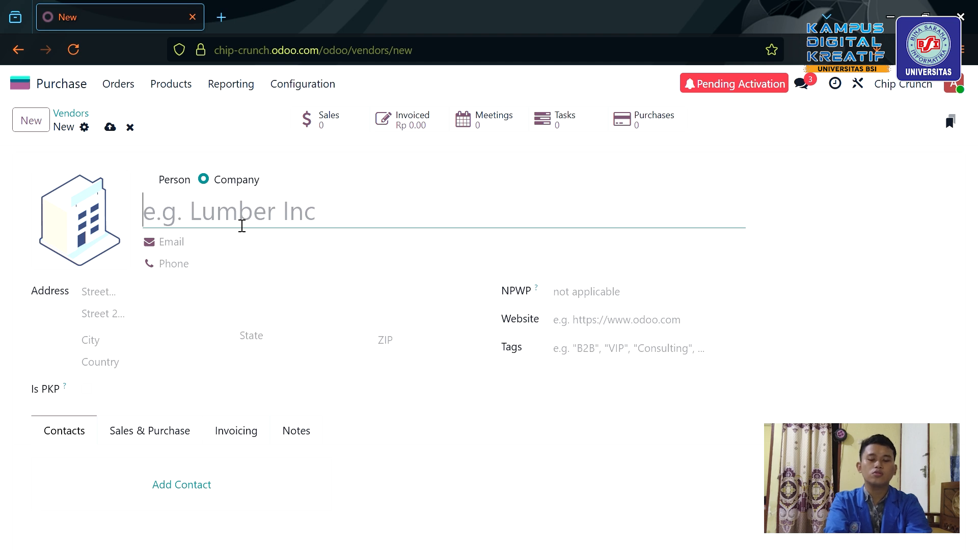
text(to)
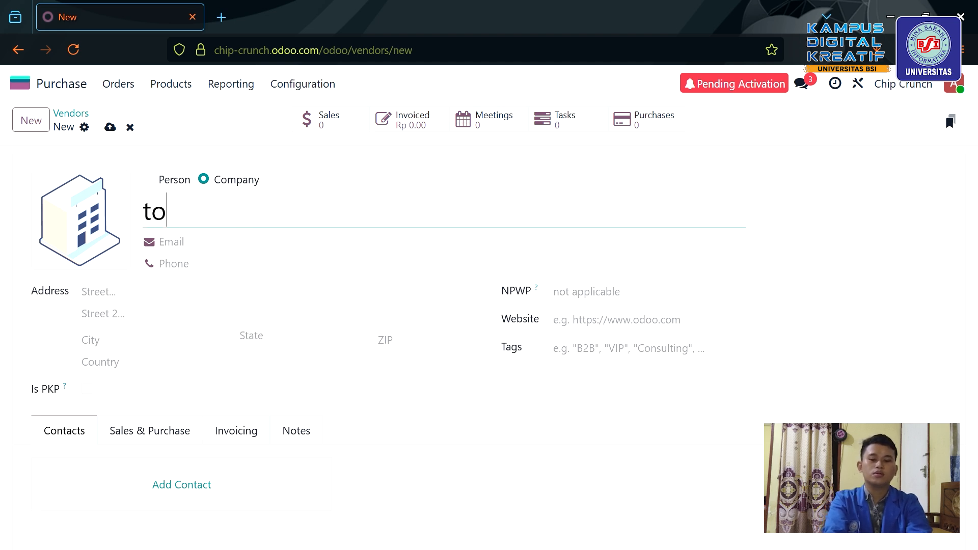
key(BackSpace)
key(BackSpace)
text(Semb)
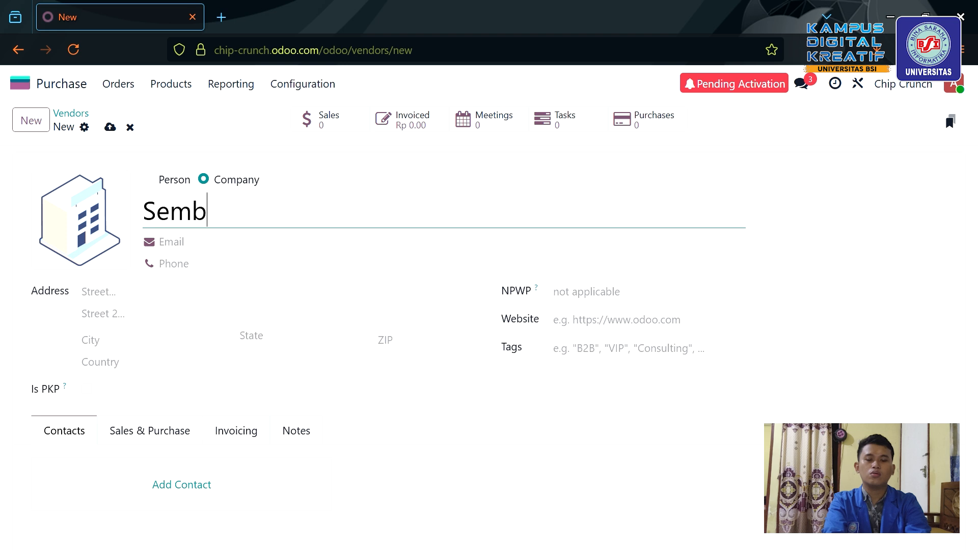
text(ako 57 jaya)
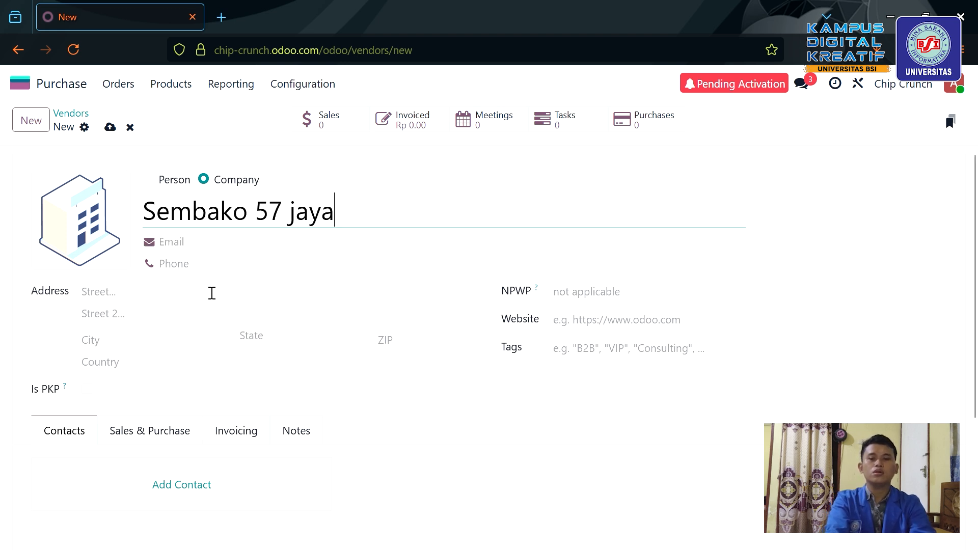
Begin entering the Sembako 57 jaya vendor's e-mail address.
click(224, 253)
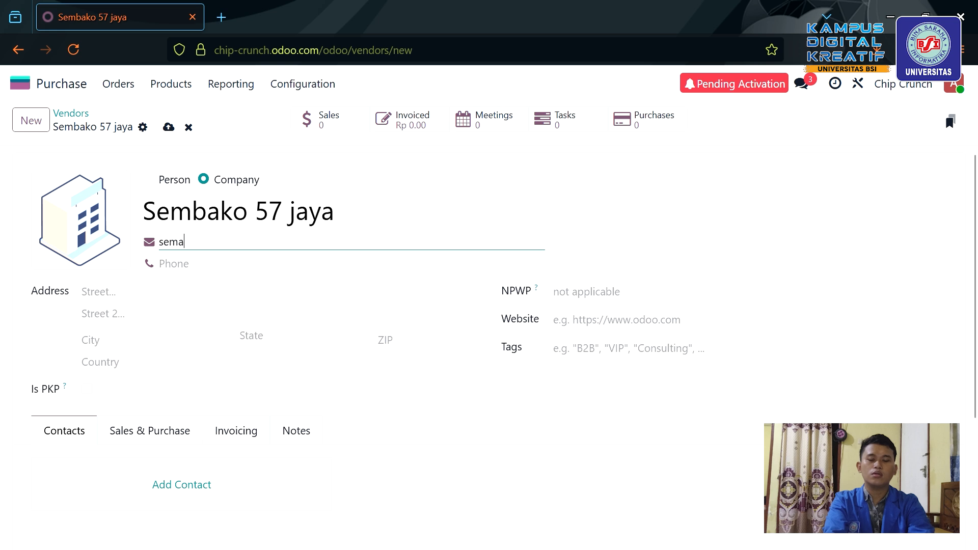
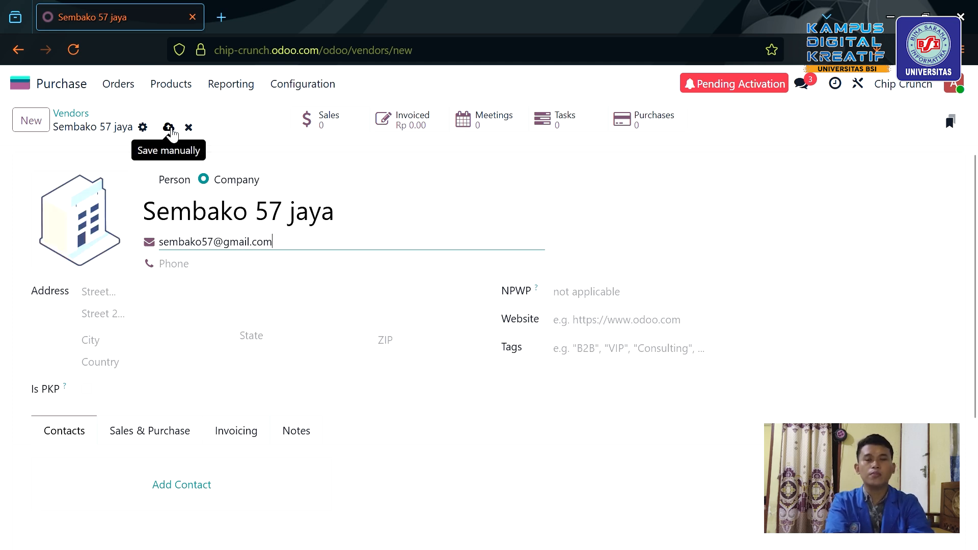
Save the Sembako 57 jaya vendor, check the vendors list, then view the empty Requests for Quotation.
click(169, 128)
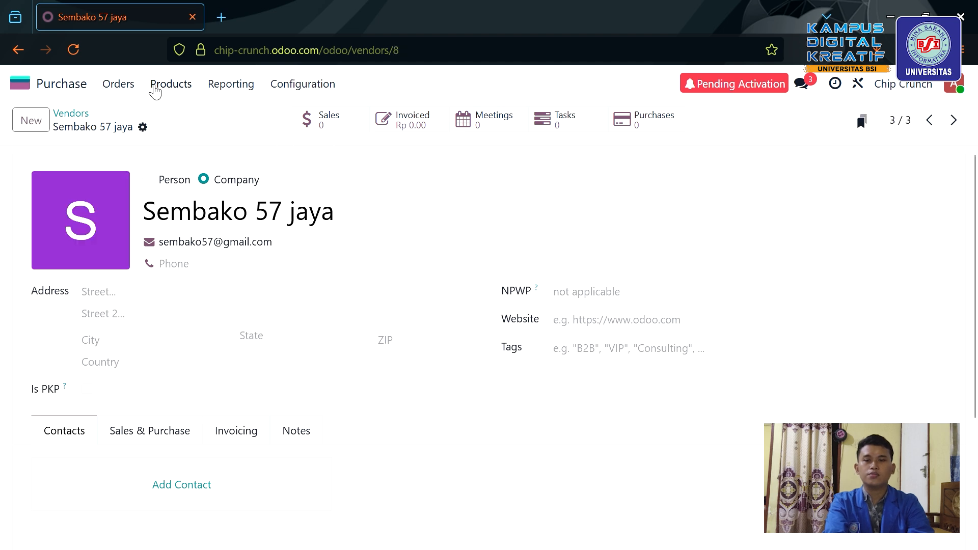
click(122, 85)
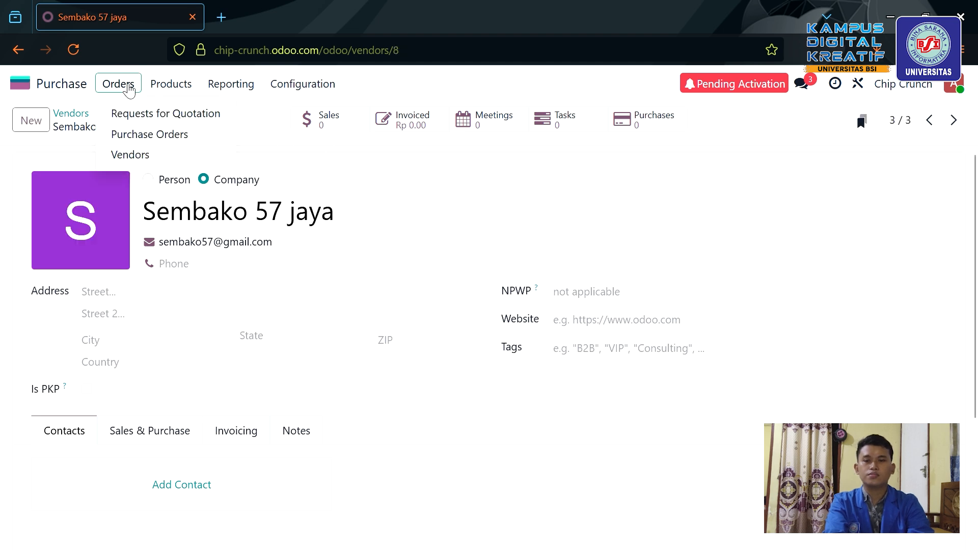
click(181, 160)
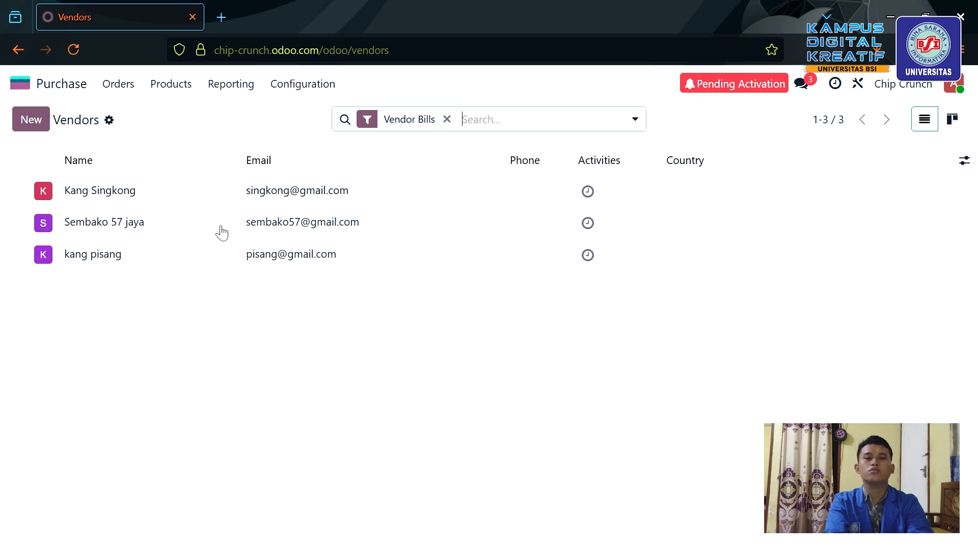
click(120, 86)
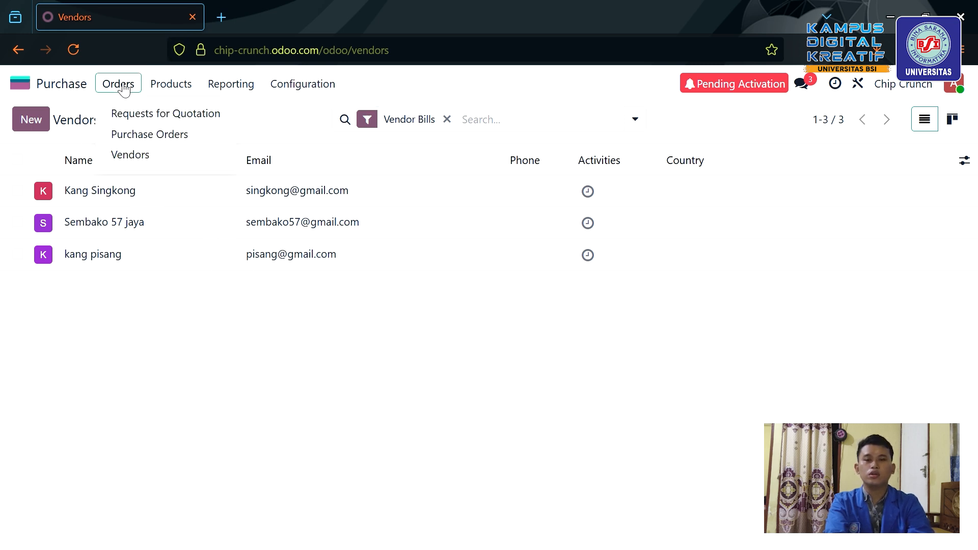
click(159, 121)
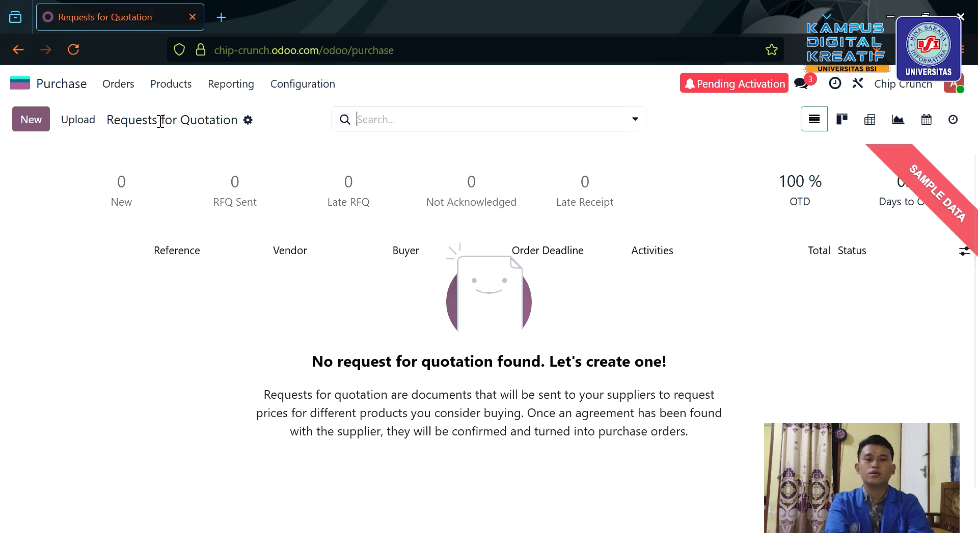
Start a new request for quotation with Kang Singkong as the vendor.
click(31, 132)
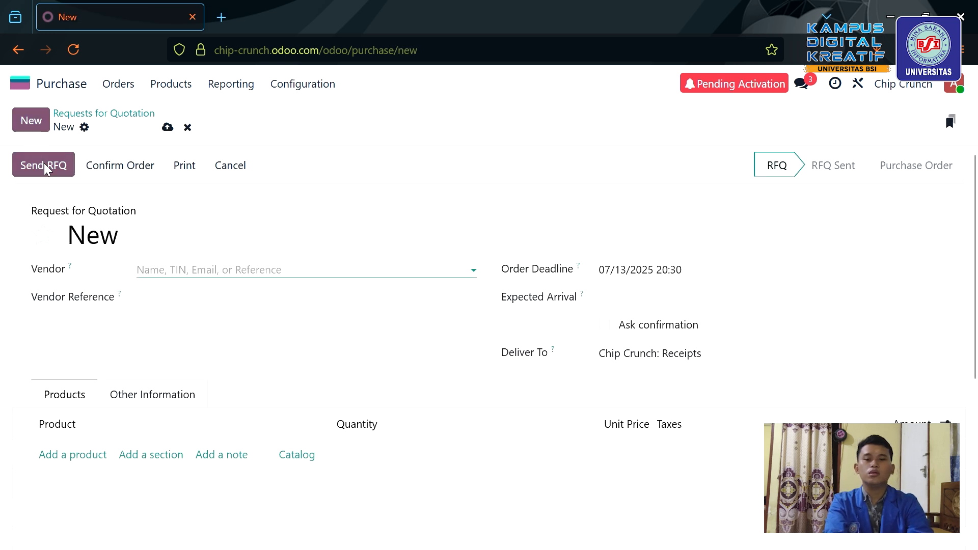
click(315, 279)
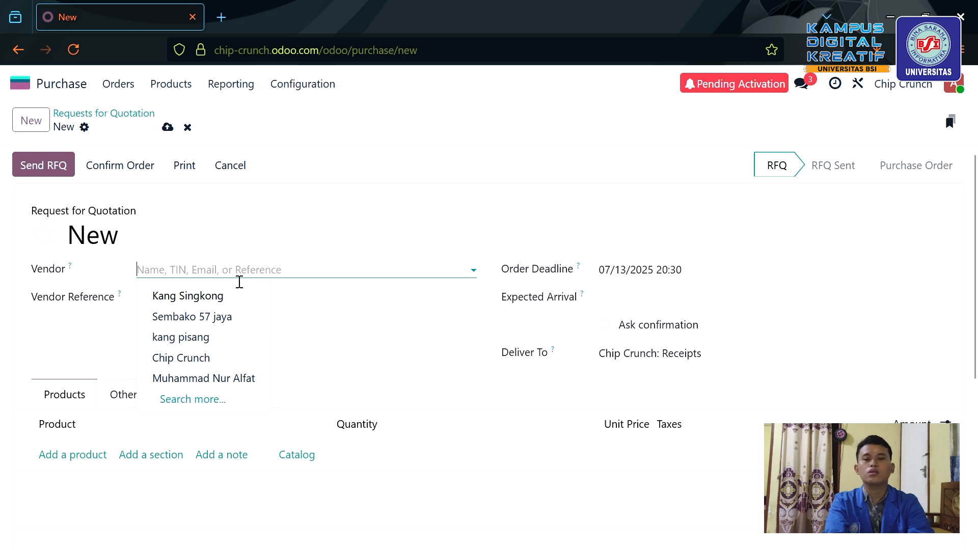
click(236, 301)
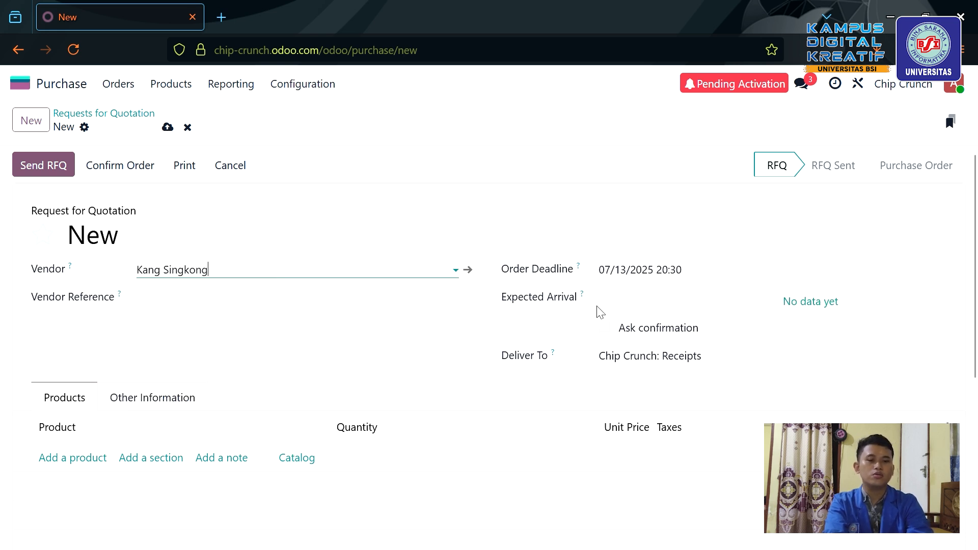
scroll(464, 396, down, 2)
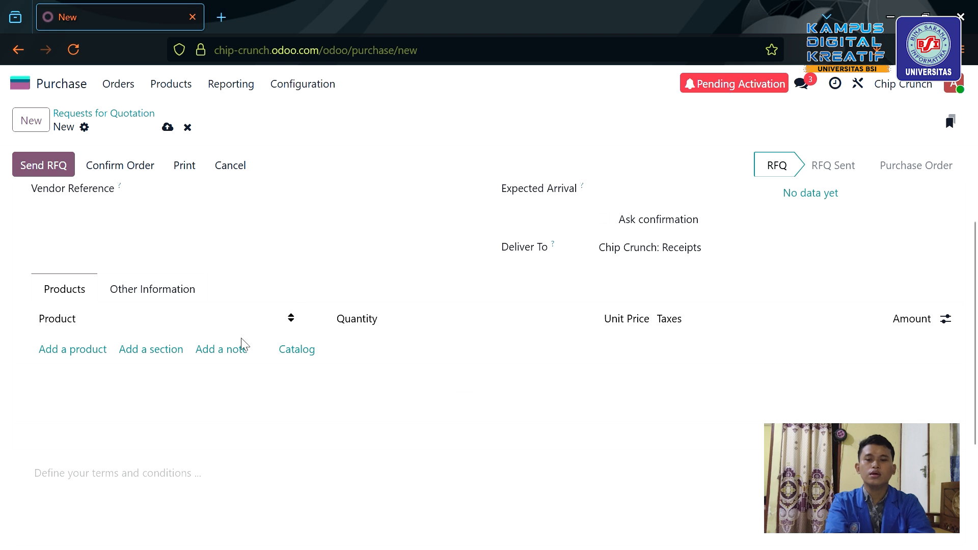
Add a Singkong per-500gram order line priced at 3,000.00 with 11% tax.
click(77, 351)
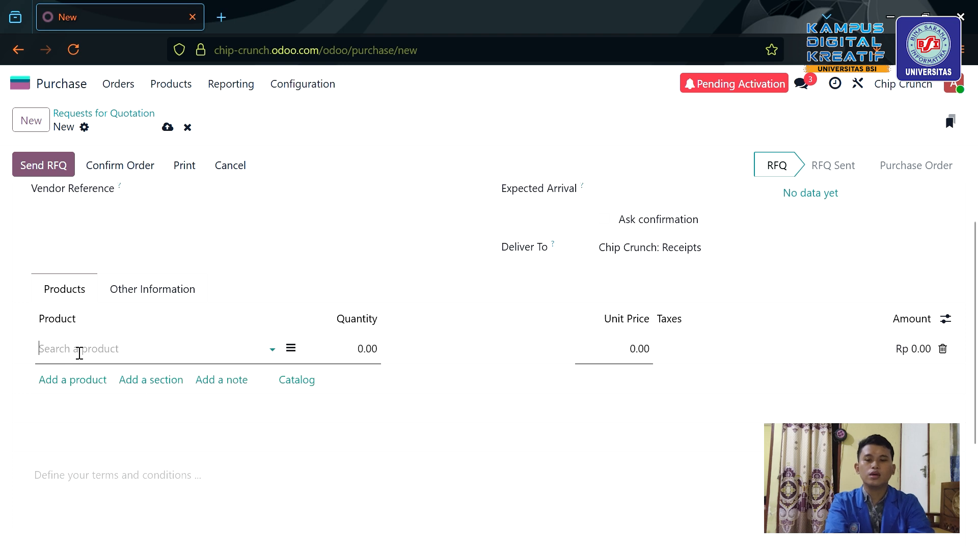
click(80, 354)
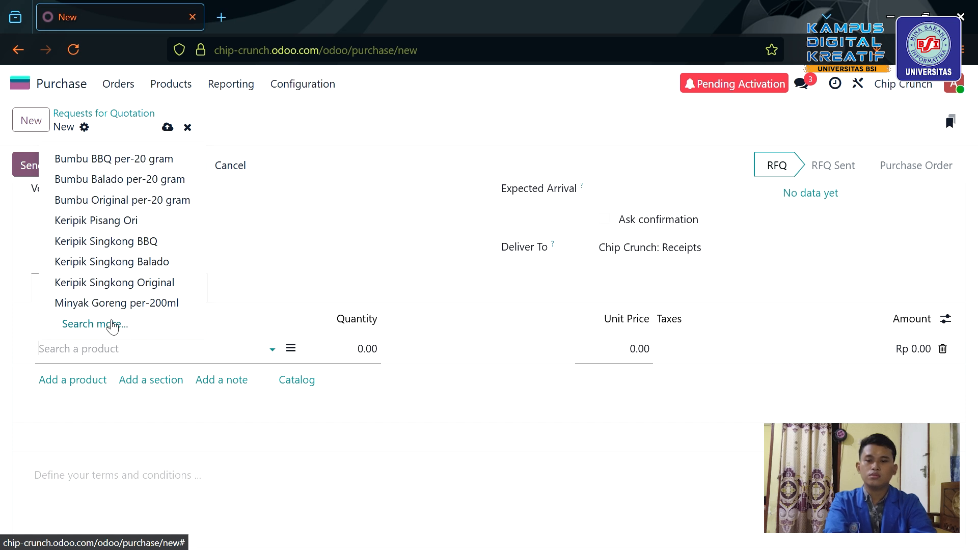
click(112, 324)
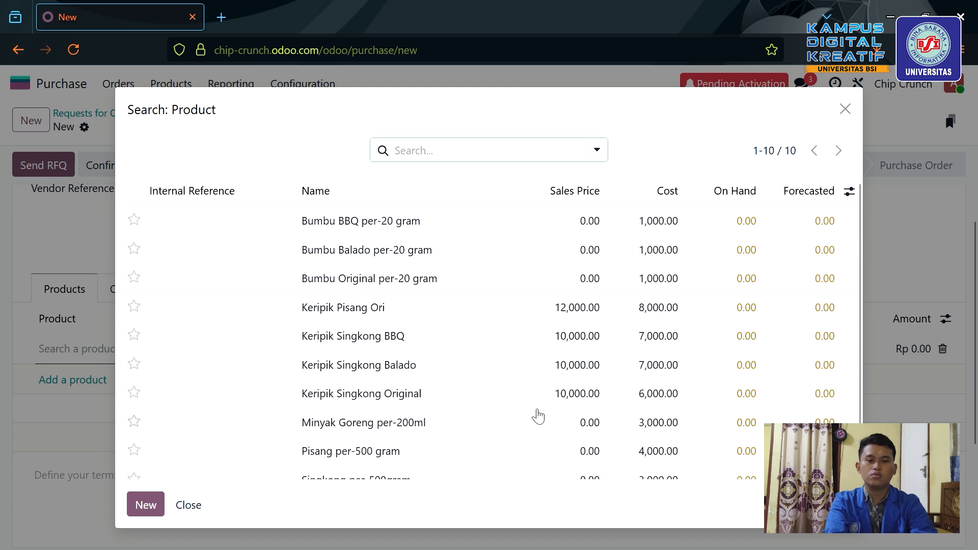
scroll(537, 414, down, 1)
scroll(537, 415, up, 1)
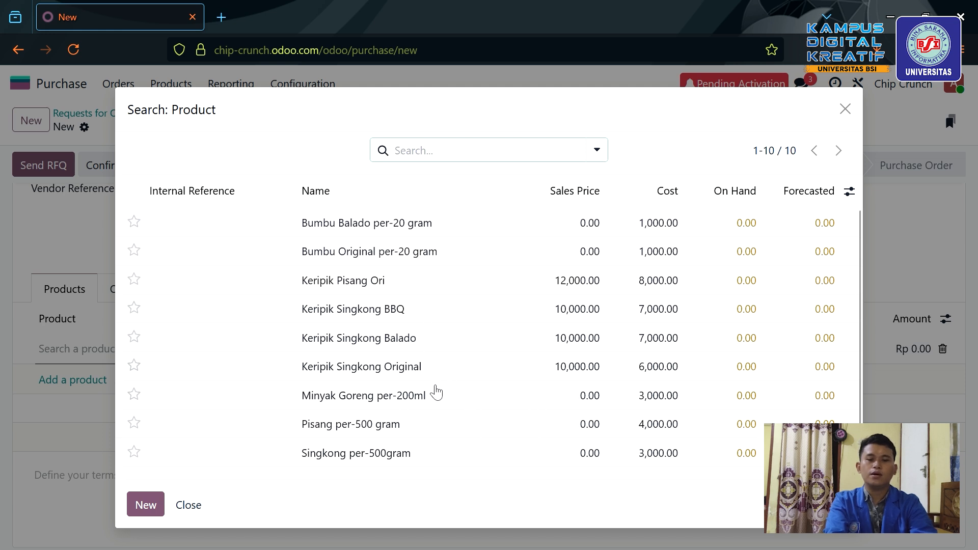
click(445, 463)
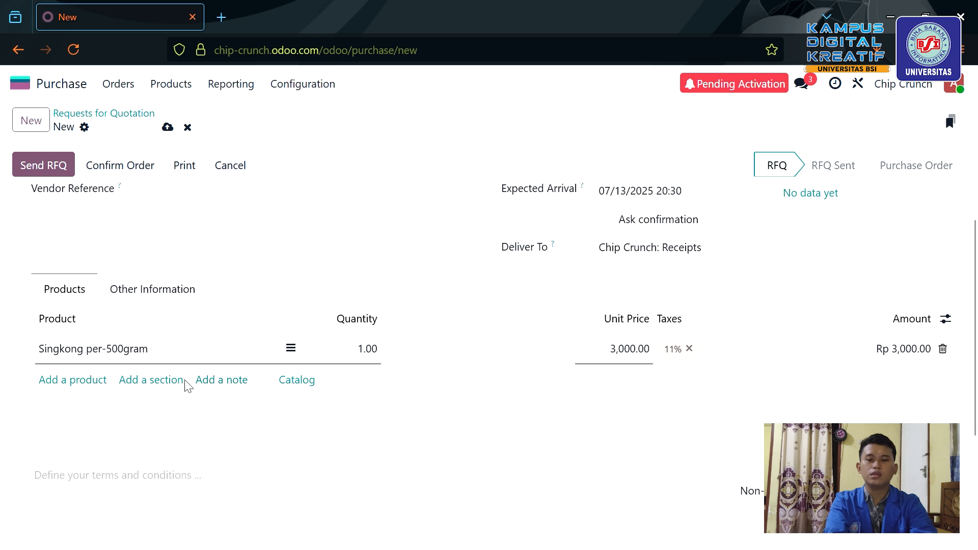
click(166, 358)
key(BackSpace)
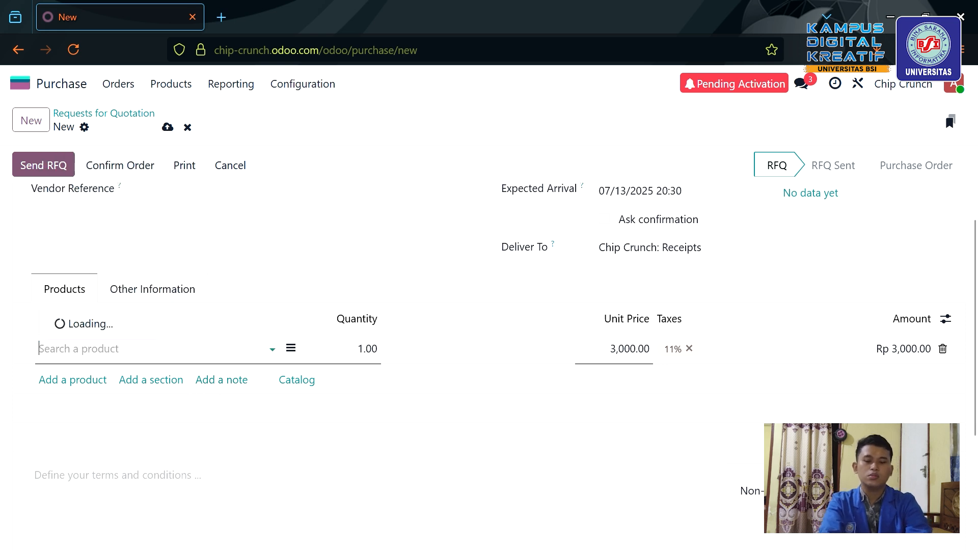
text(sin)
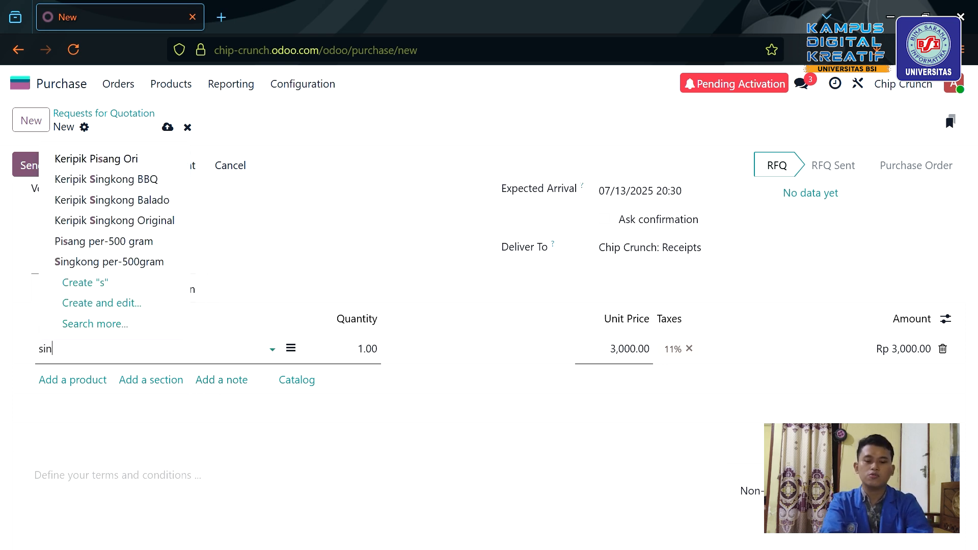
text(gkong)
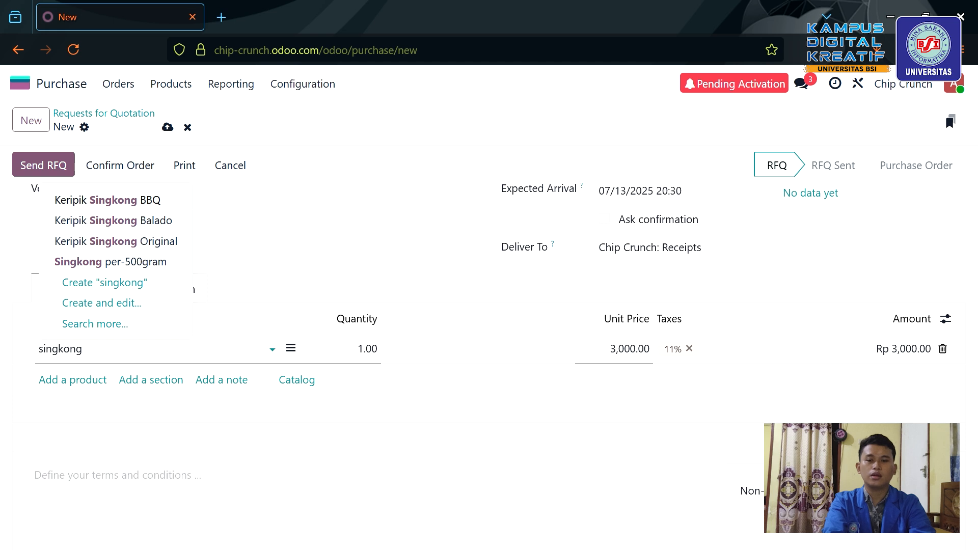
click(179, 269)
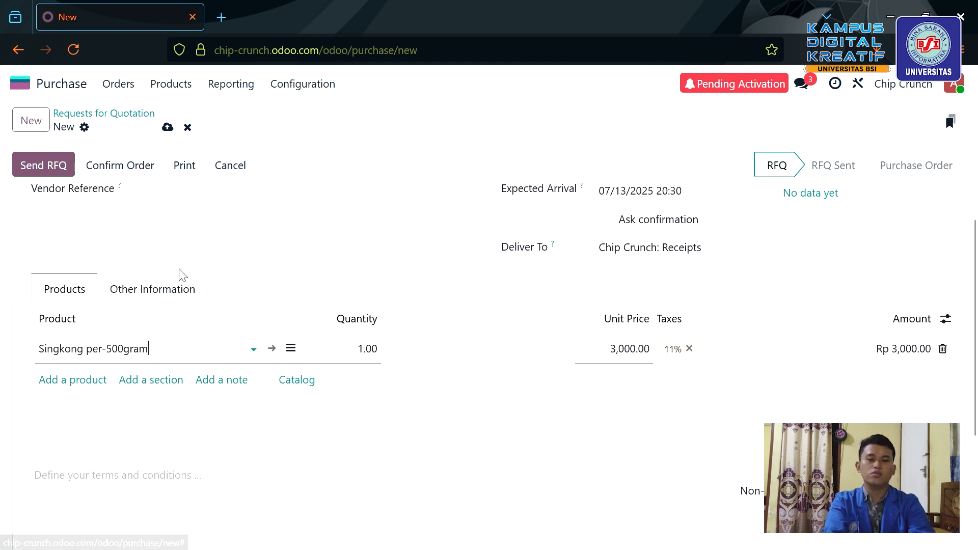
Change the Singkong per-500gram quantity to 30.00, making the untaxed amount Rp 90,000.00.
click(370, 359)
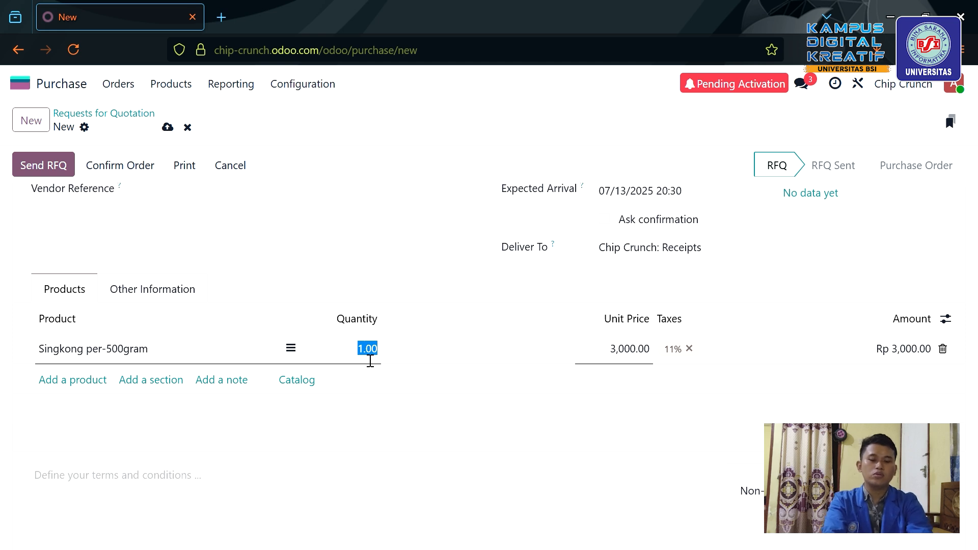
text(20)
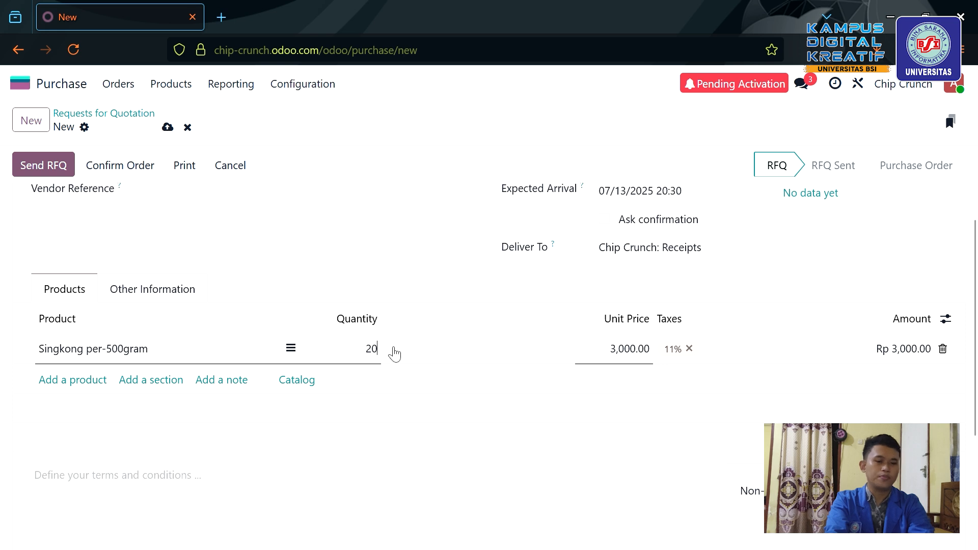
scroll(528, 376, down, 2)
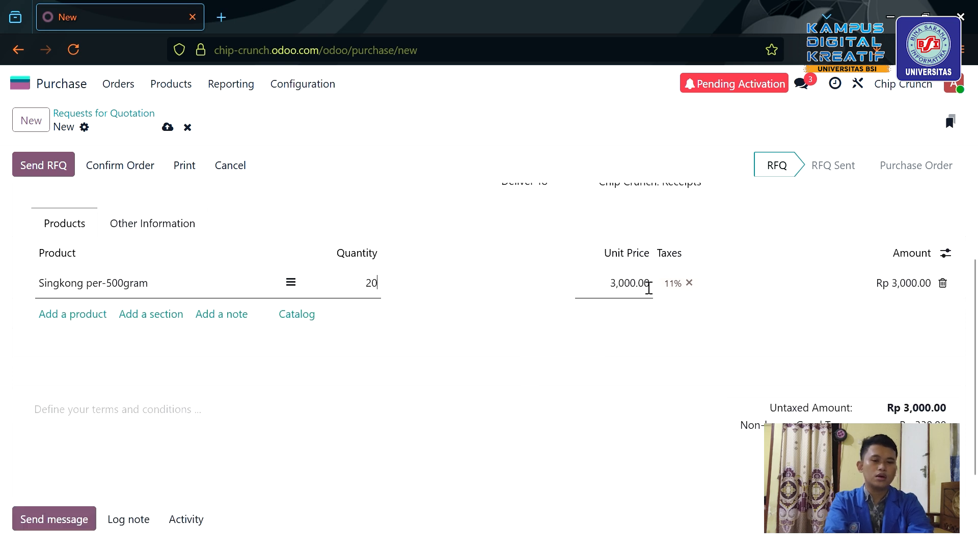
click(455, 319)
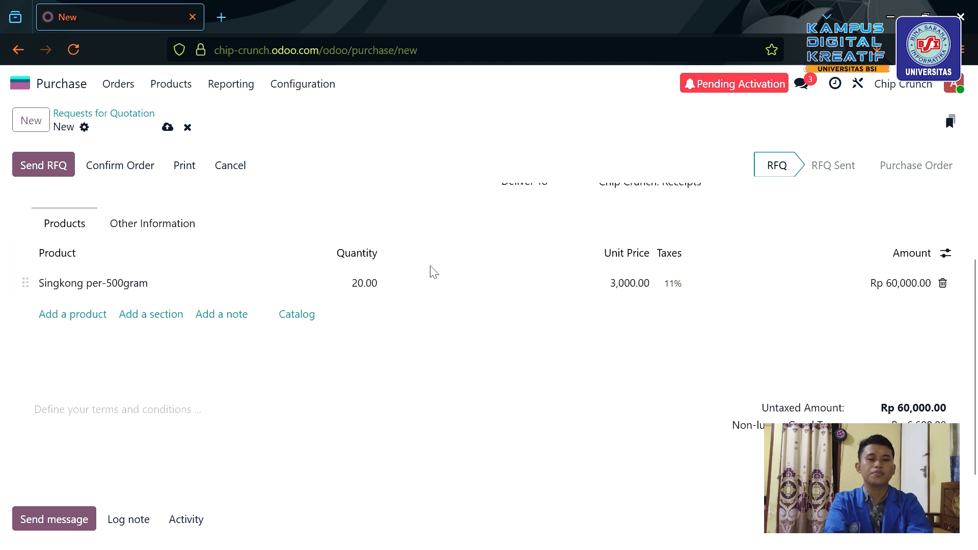
click(364, 287)
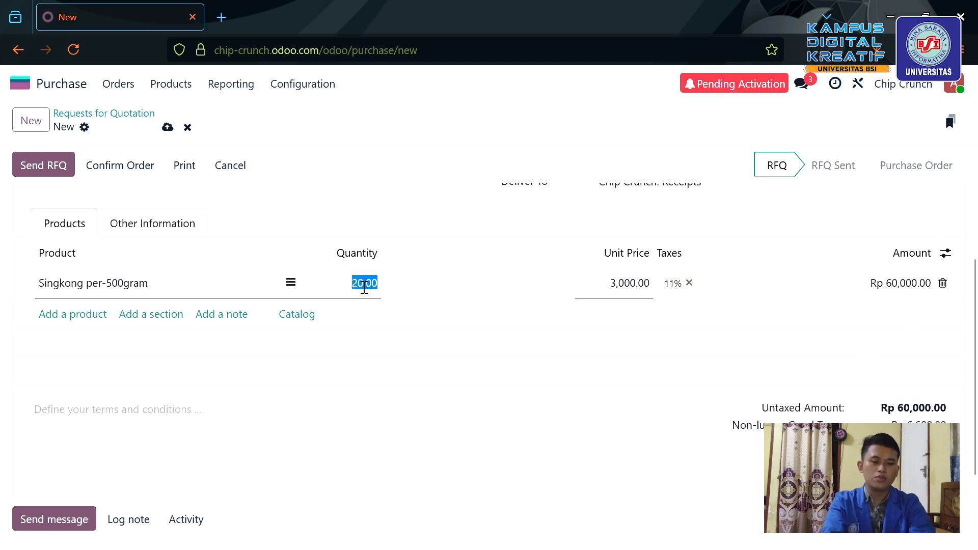
key(BackSpace)
text(30)
key(BackSpace)
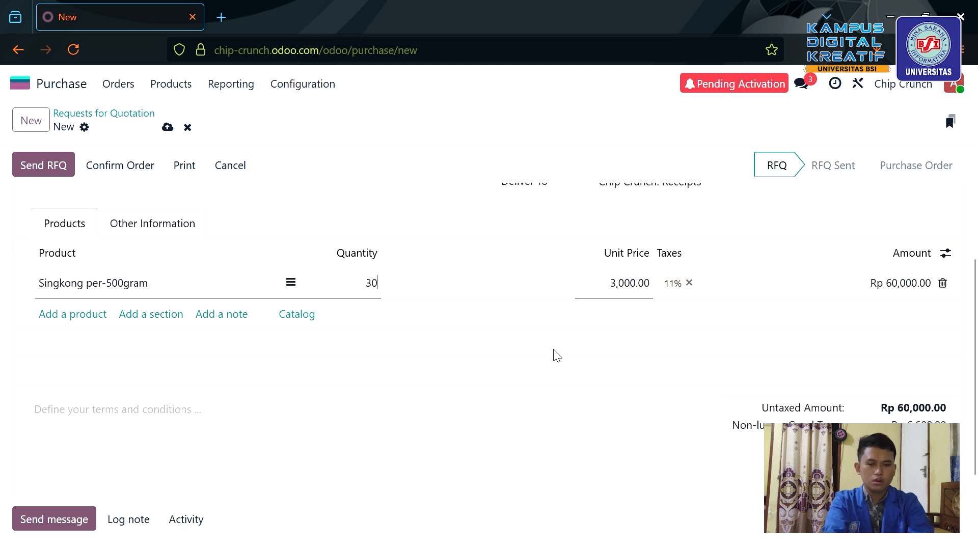
click(563, 360)
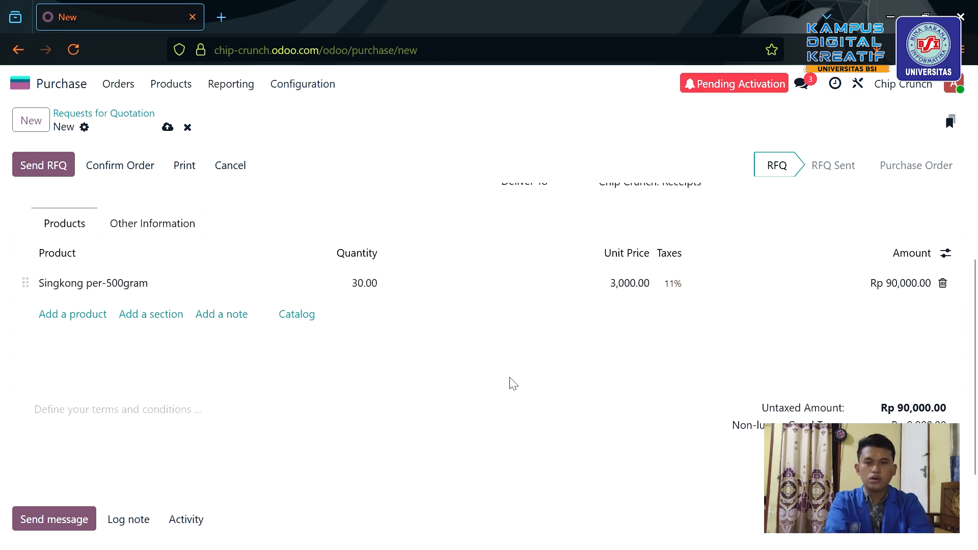
scroll(513, 383, up, 4)
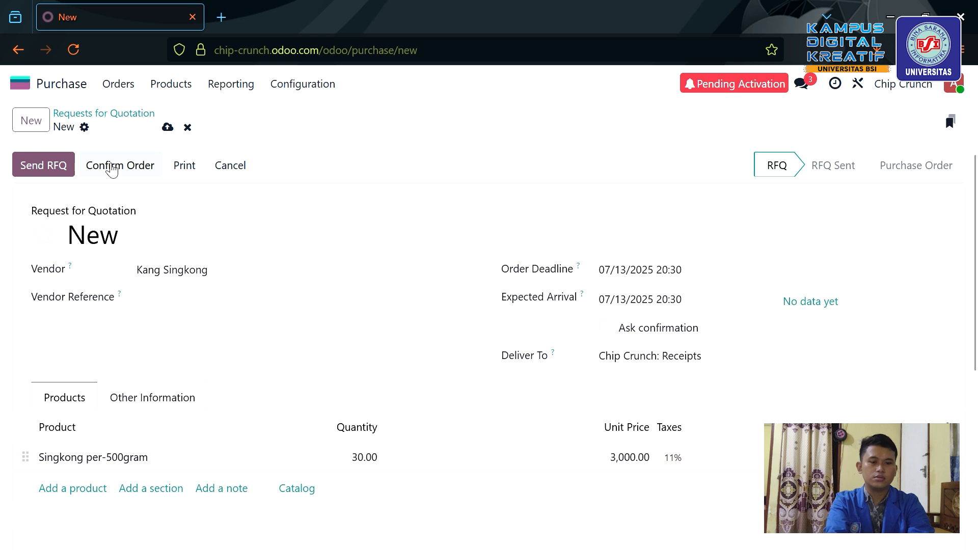
Confirm the quotation as purchase order P00001, view receipt WH/IN/00001, and return home.
click(112, 171)
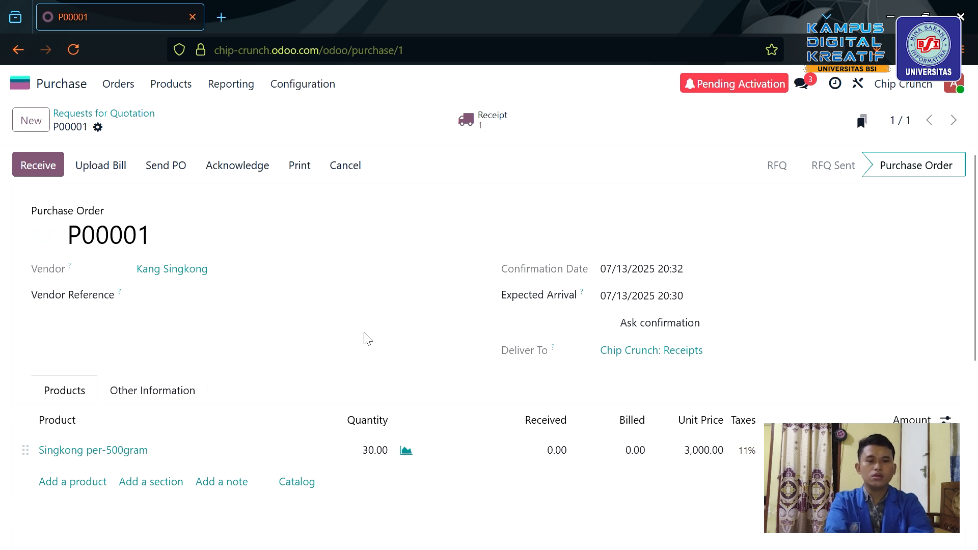
scroll(367, 339, down, 3)
scroll(369, 338, up, 3)
scroll(290, 357, down, 5)
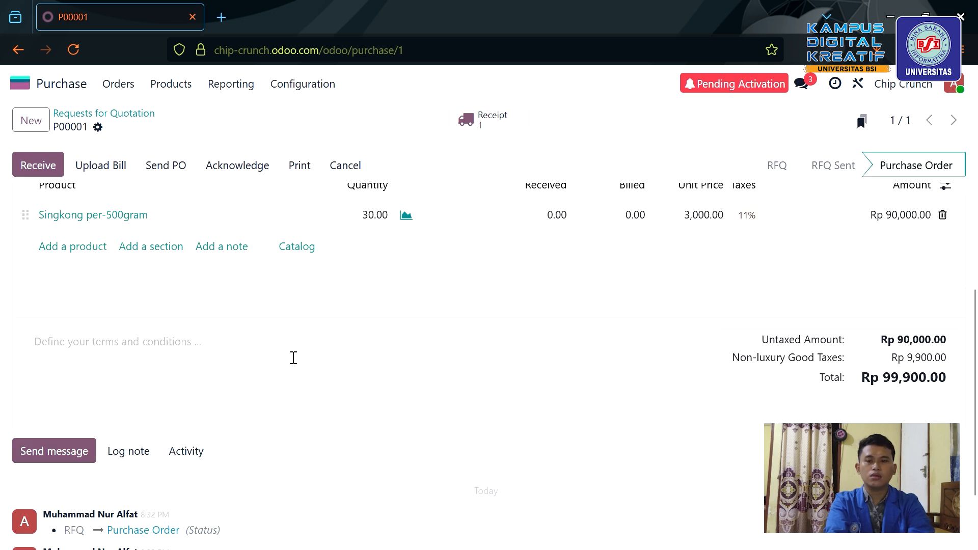
scroll(293, 356, up, 5)
click(36, 170)
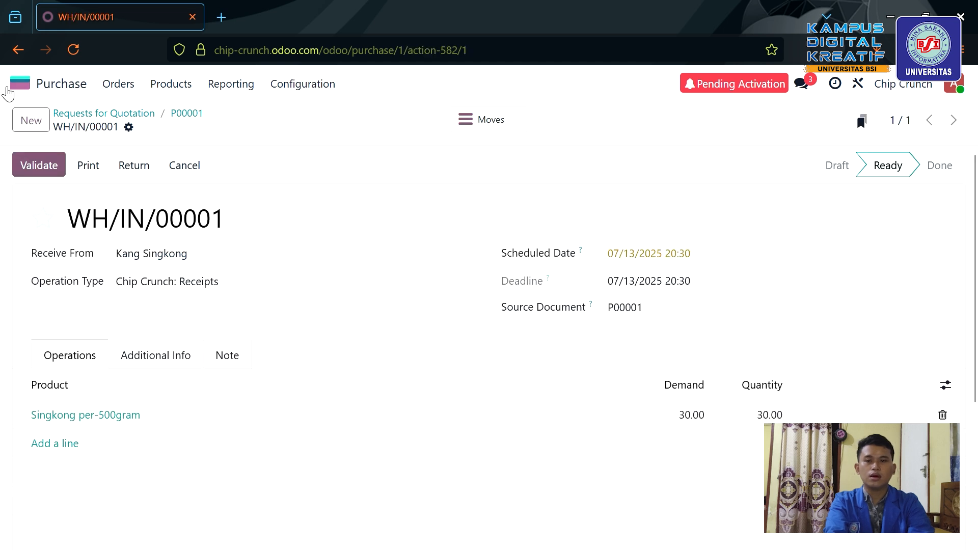
click(23, 84)
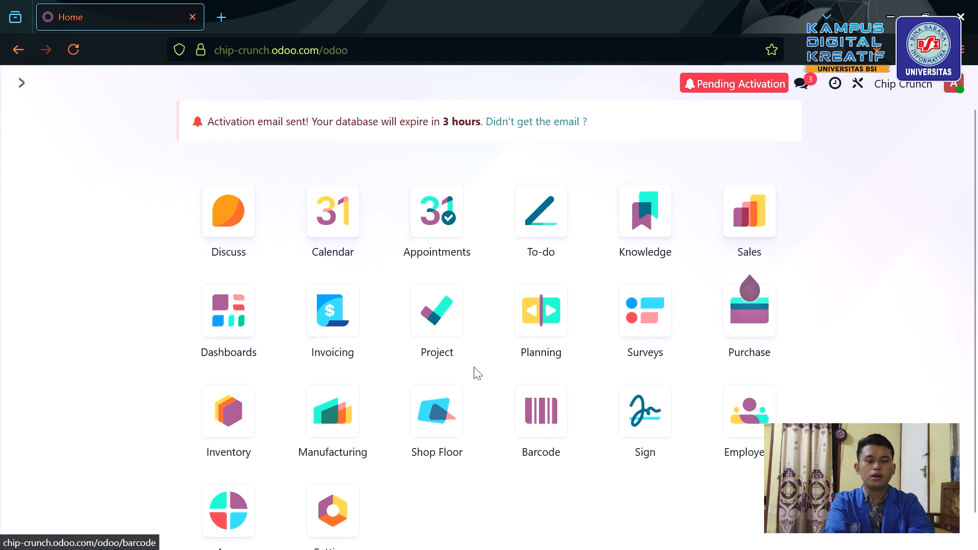
Validate today's receipt WH/IN/00001 with all 30.00 Singkong per-500gram received, then go home.
click(211, 429)
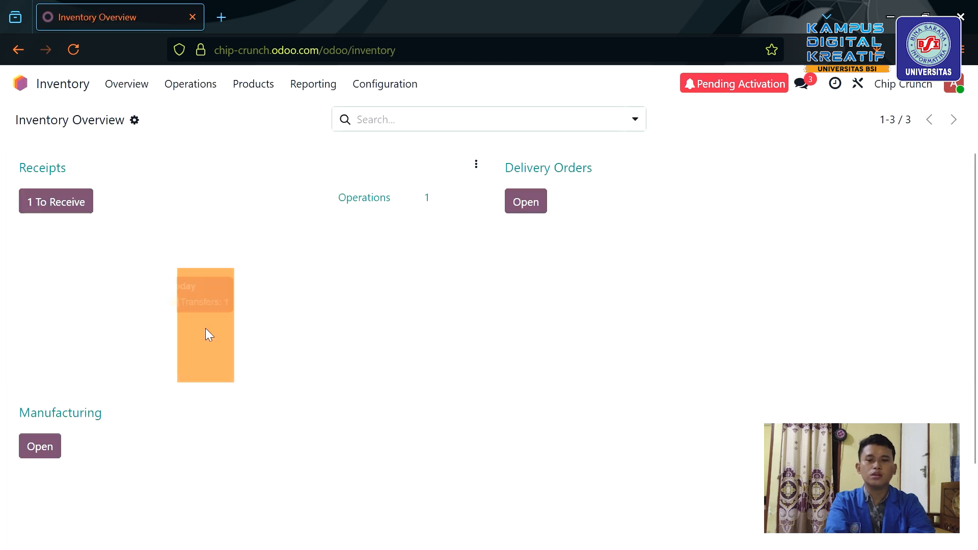
click(216, 335)
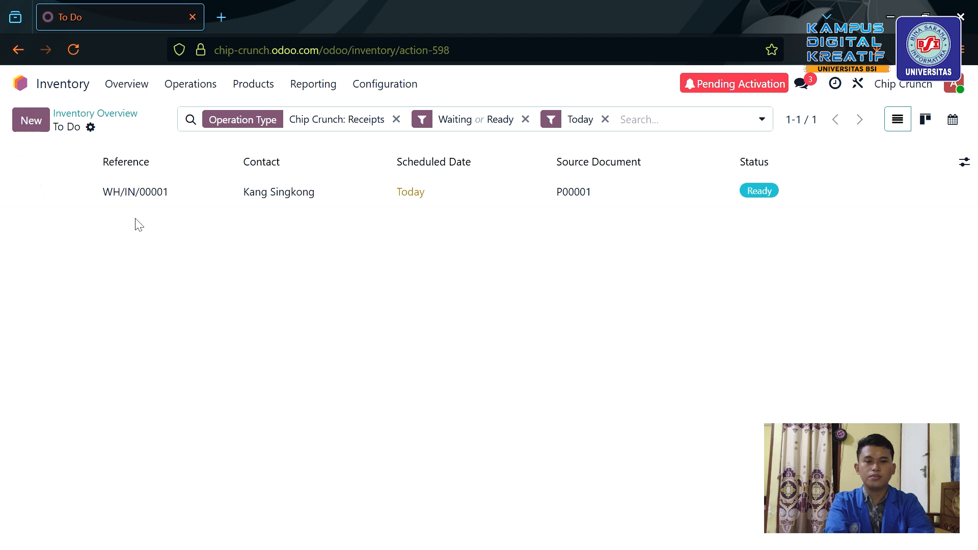
double_click(206, 206)
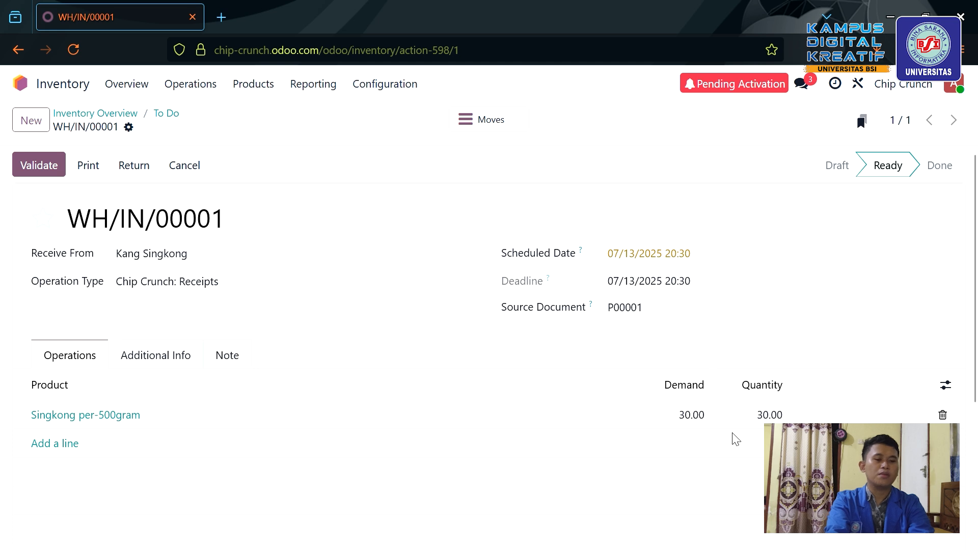
click(775, 415)
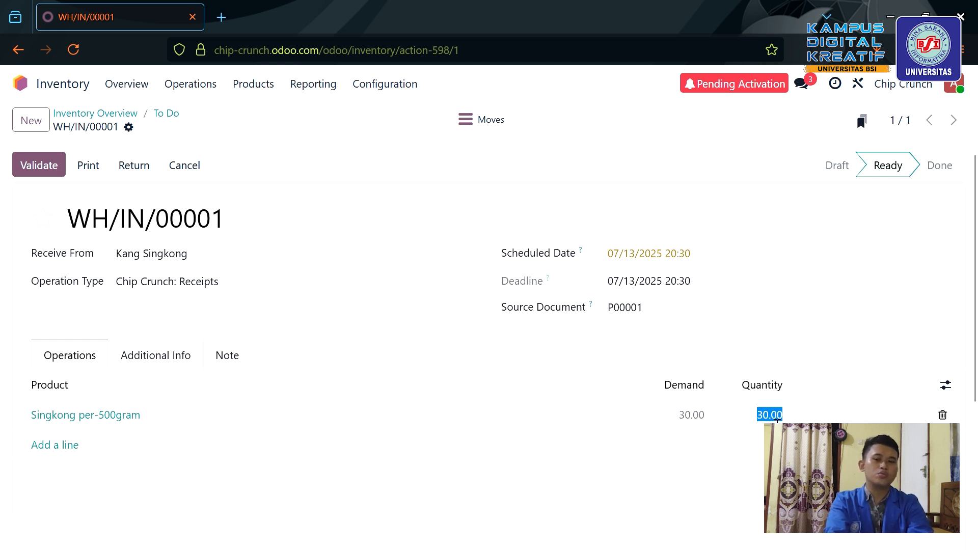
click(794, 342)
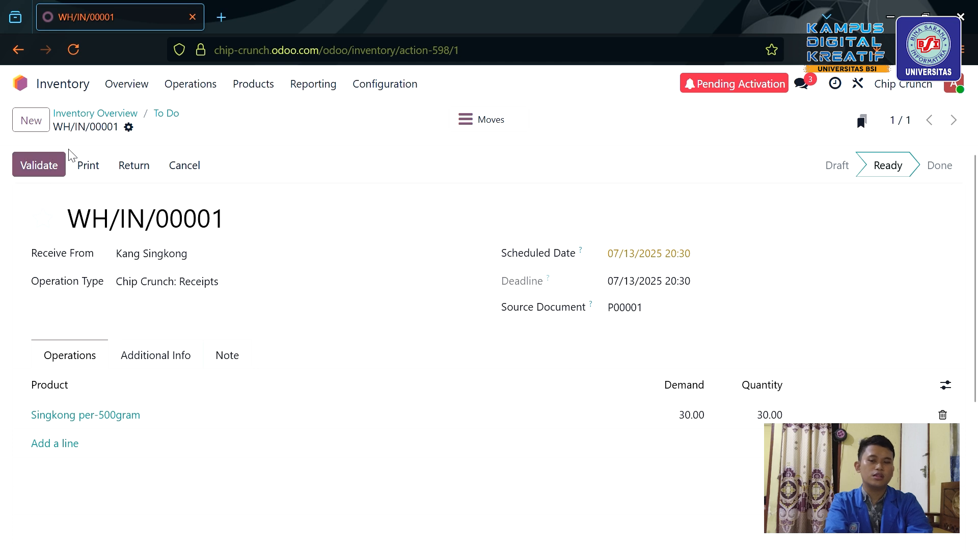
click(36, 175)
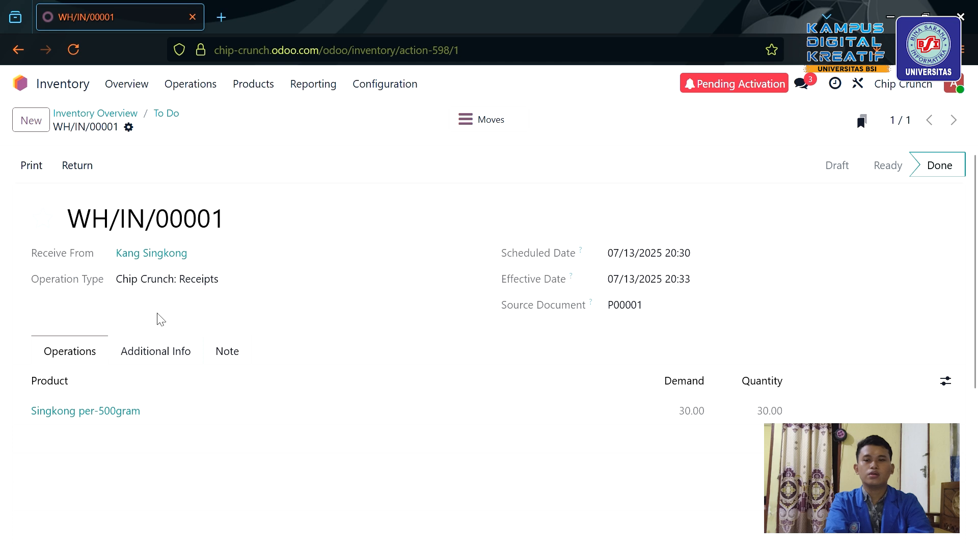
click(21, 83)
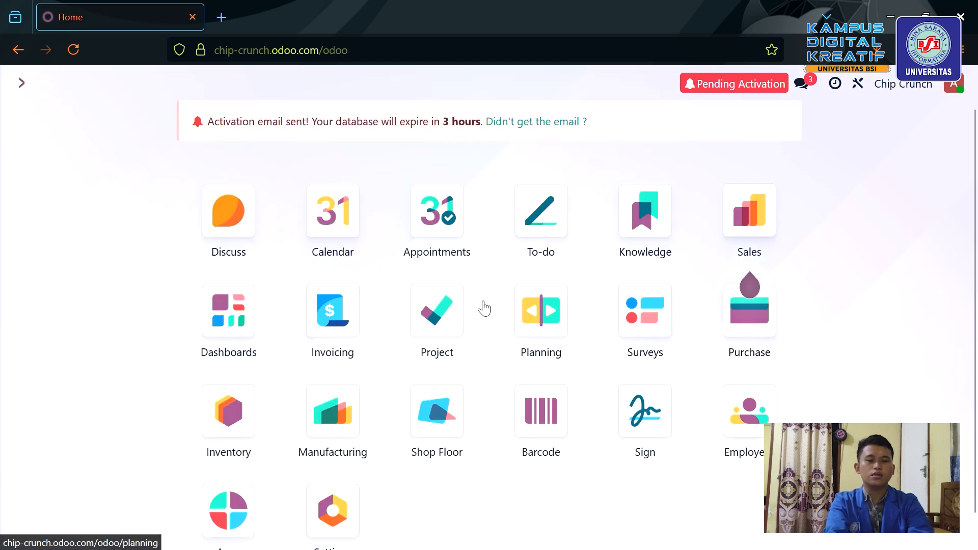
Open purchase order P00001 and check its receipt shows 30.00 received and 0.00 billed.
click(738, 344)
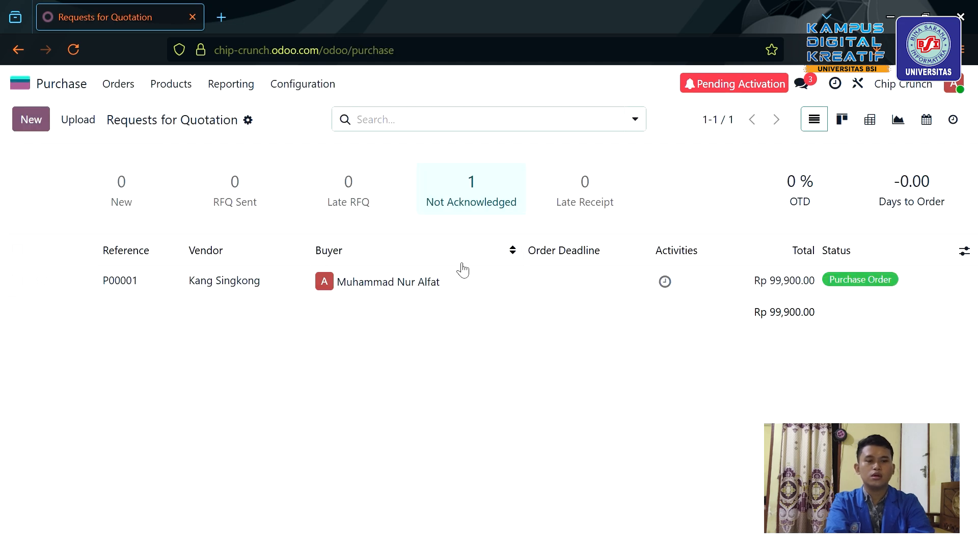
click(573, 286)
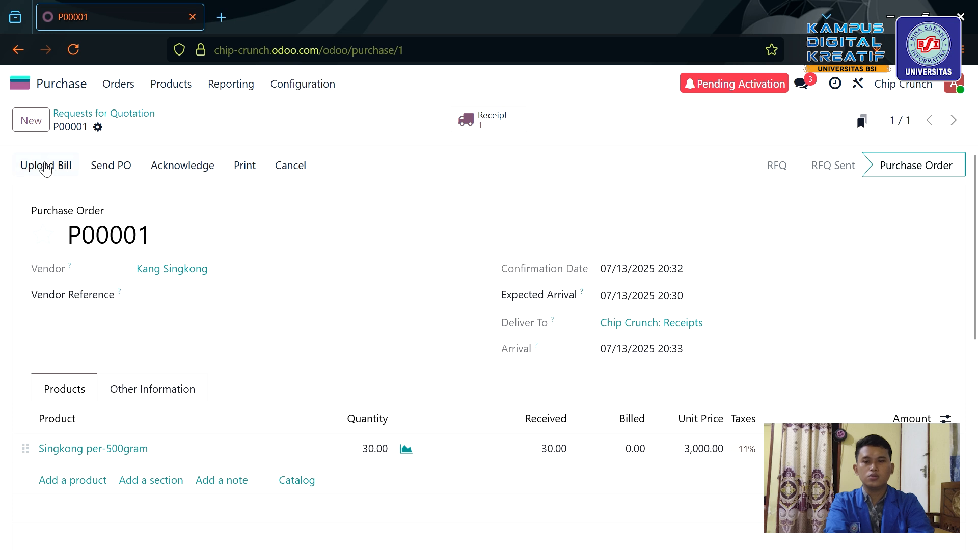
click(508, 118)
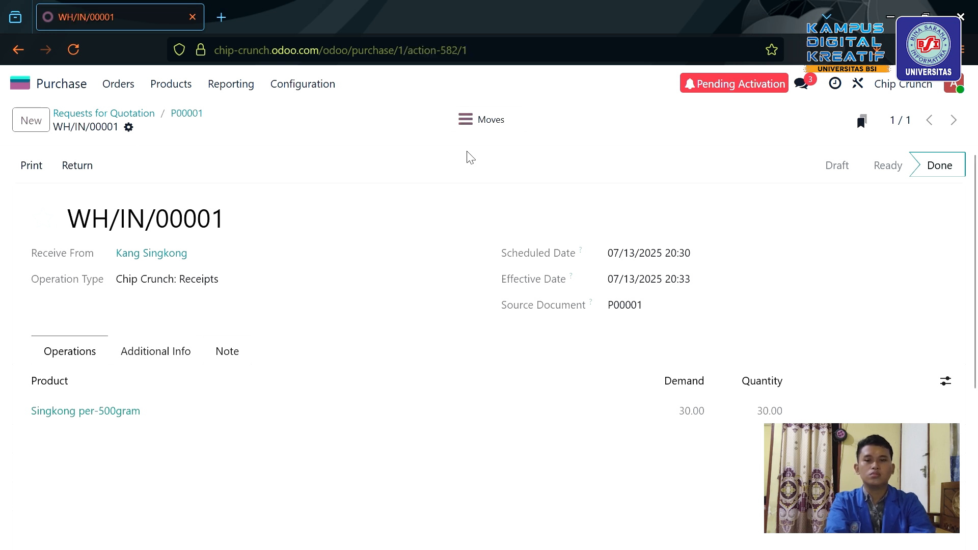
click(26, 50)
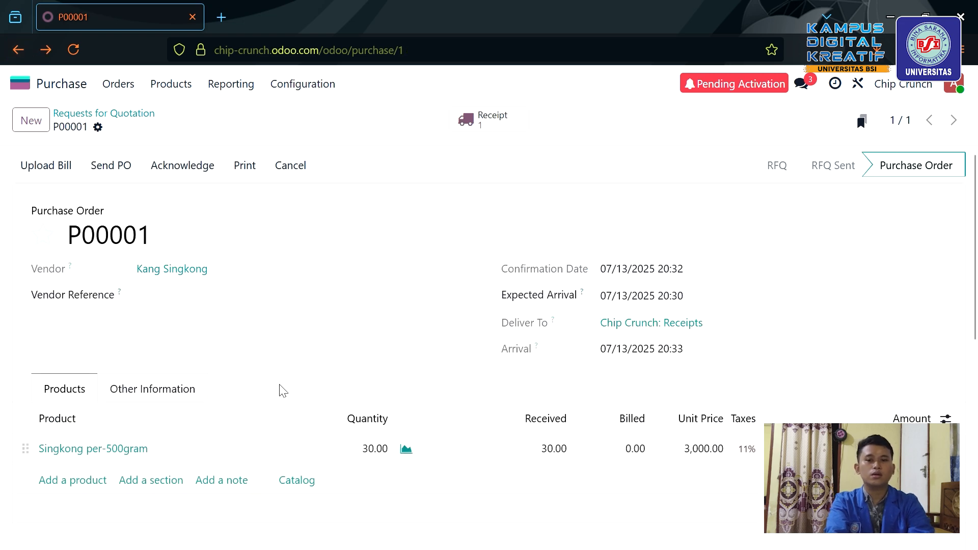
scroll(221, 273, down, 2)
scroll(221, 273, up, 2)
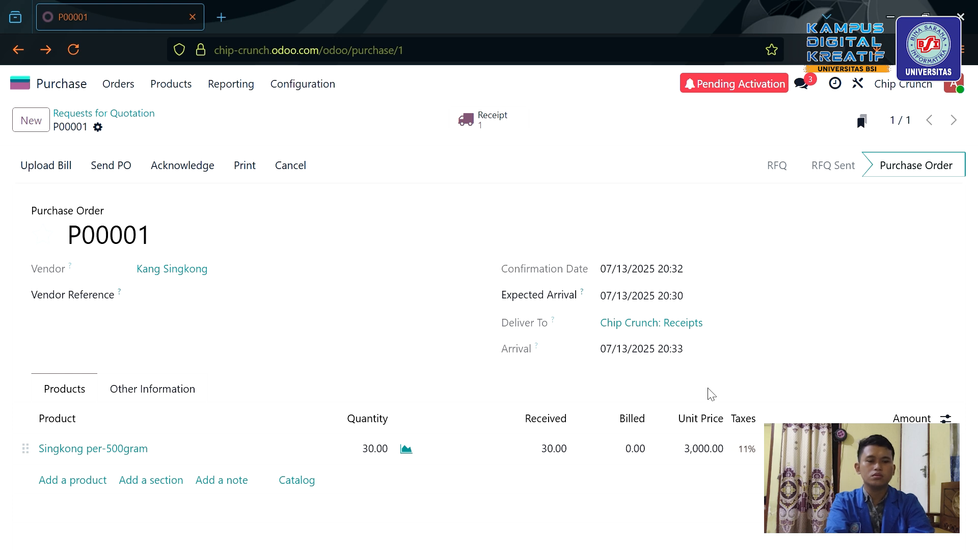
Create and post vendor bill BILL/2025/07/0001 for P00001 at Rp 99,900.00, then bring up its payment dialog.
click(723, 446)
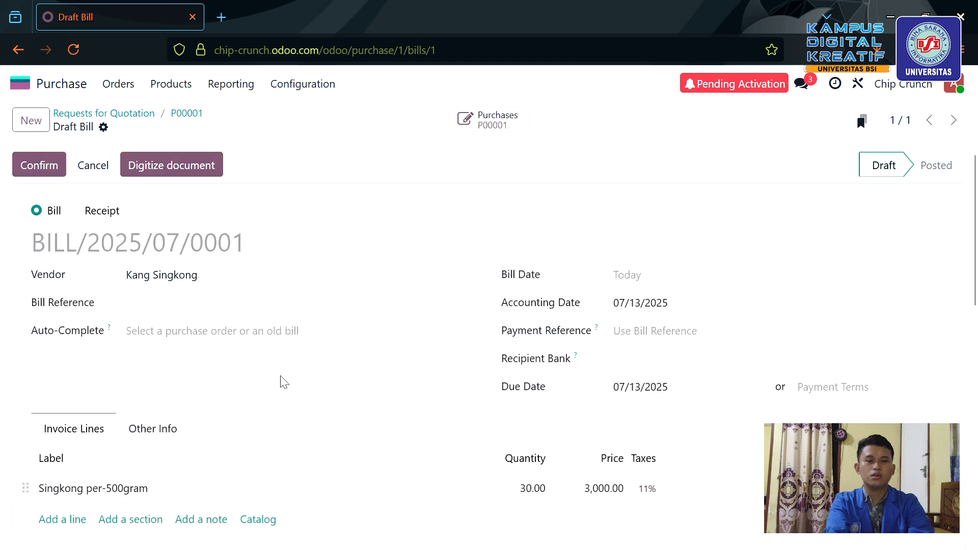
scroll(218, 331, down, 1)
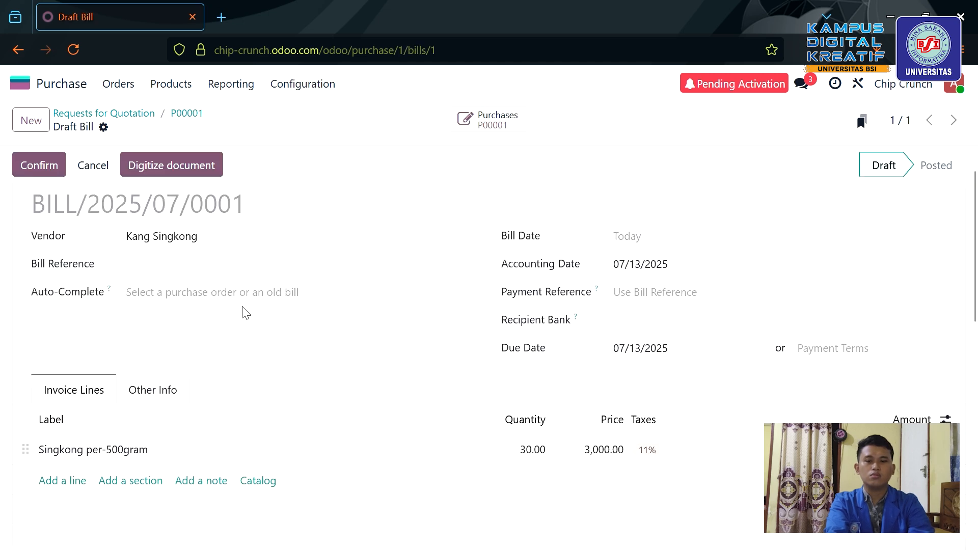
click(320, 305)
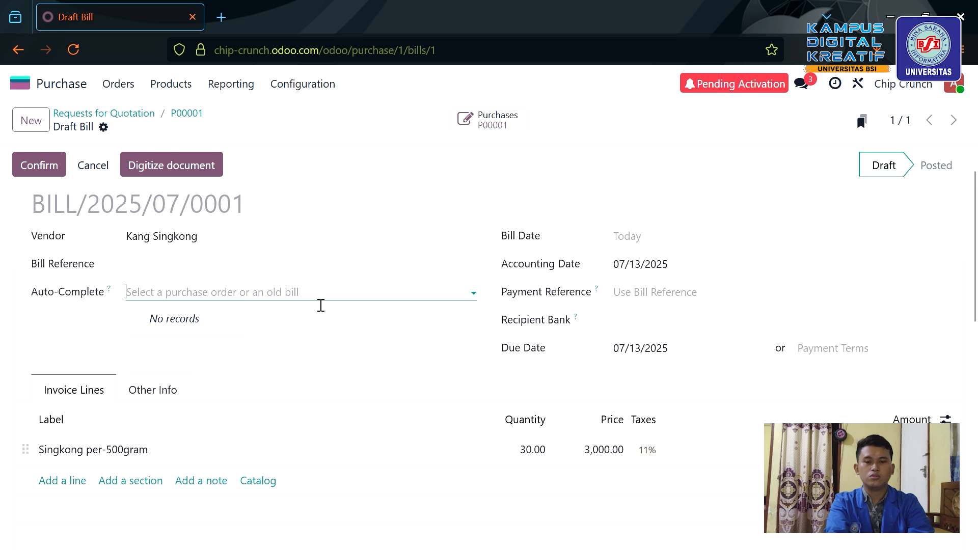
click(358, 304)
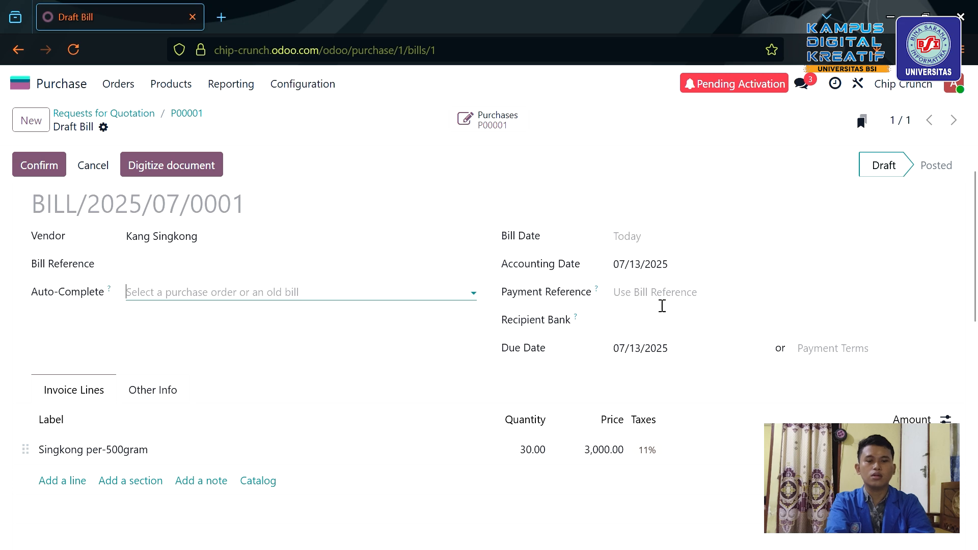
scroll(318, 332, down, 3)
scroll(642, 323, down, 2)
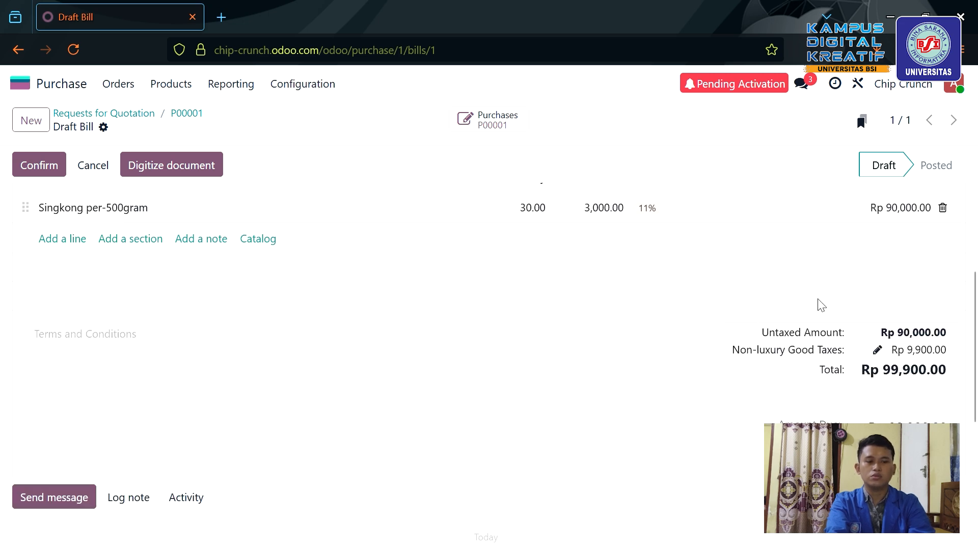
scroll(607, 395, up, 5)
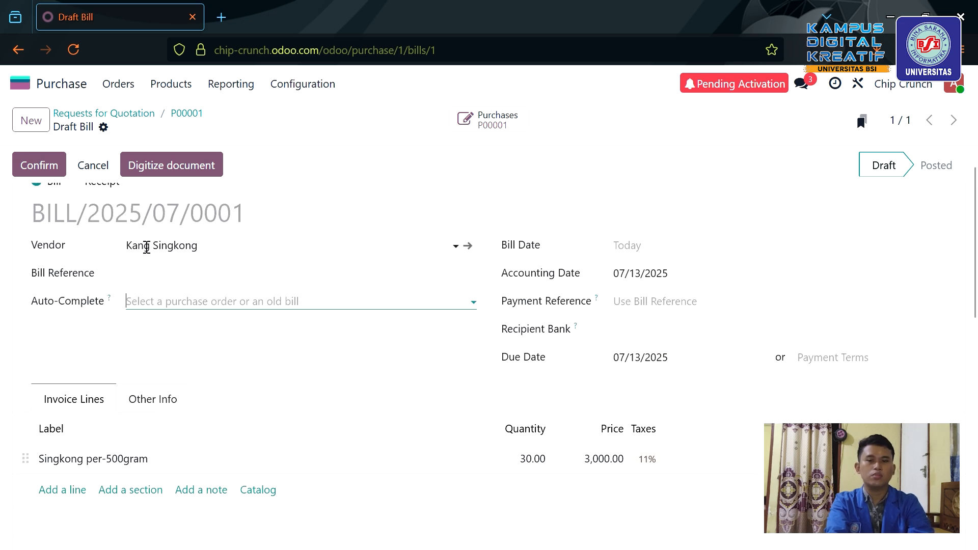
click(49, 165)
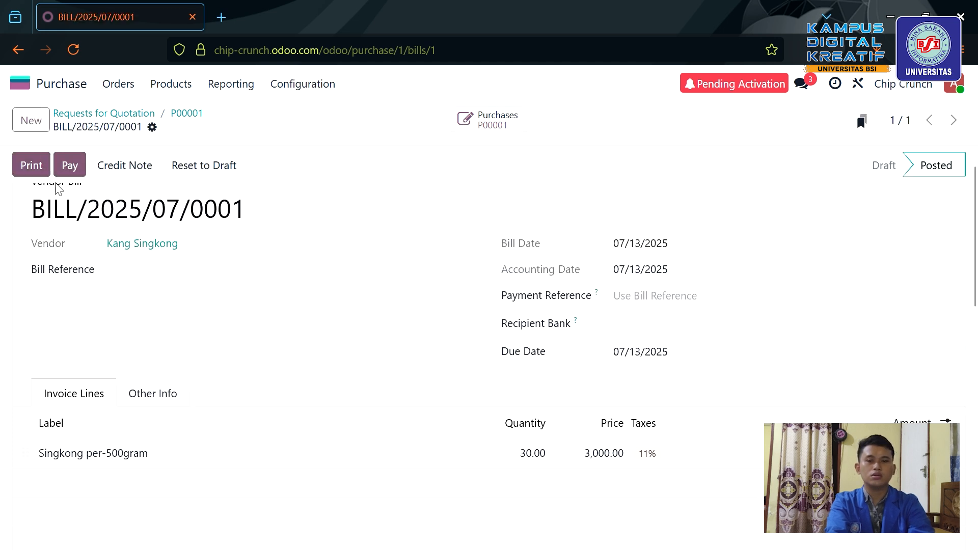
click(75, 174)
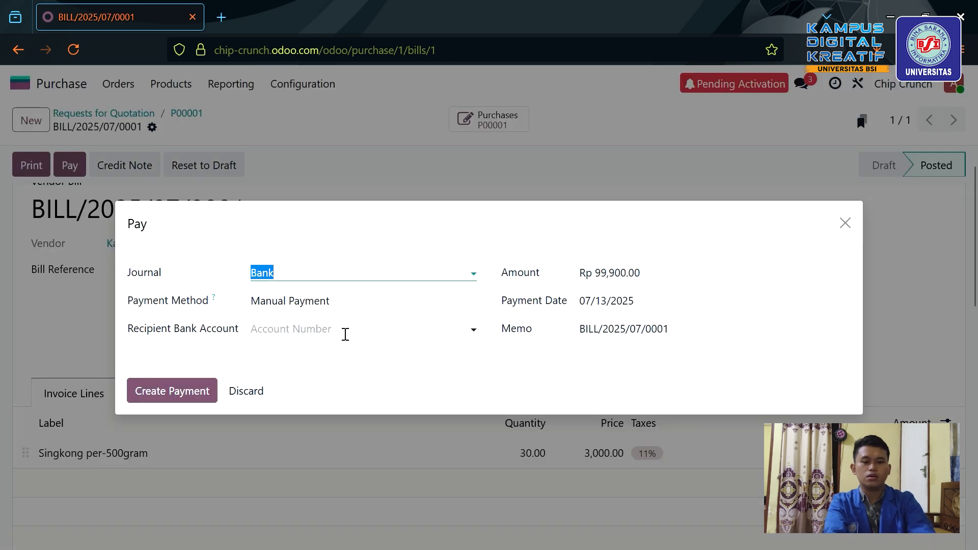
Pay Rp 99,900.00 from Bank to a newly created vendor bank account, then open payment PBNK1/2025/00001.
click(376, 339)
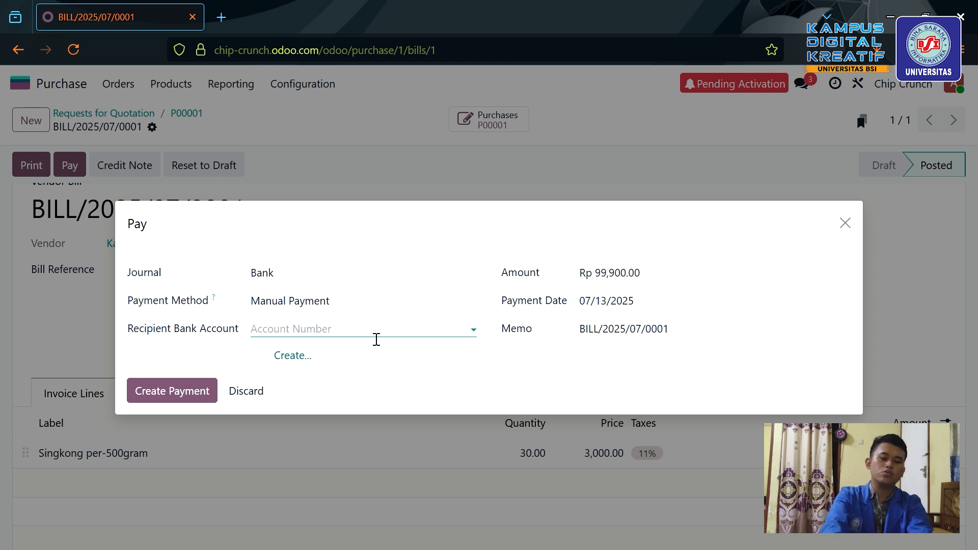
text(123456789)
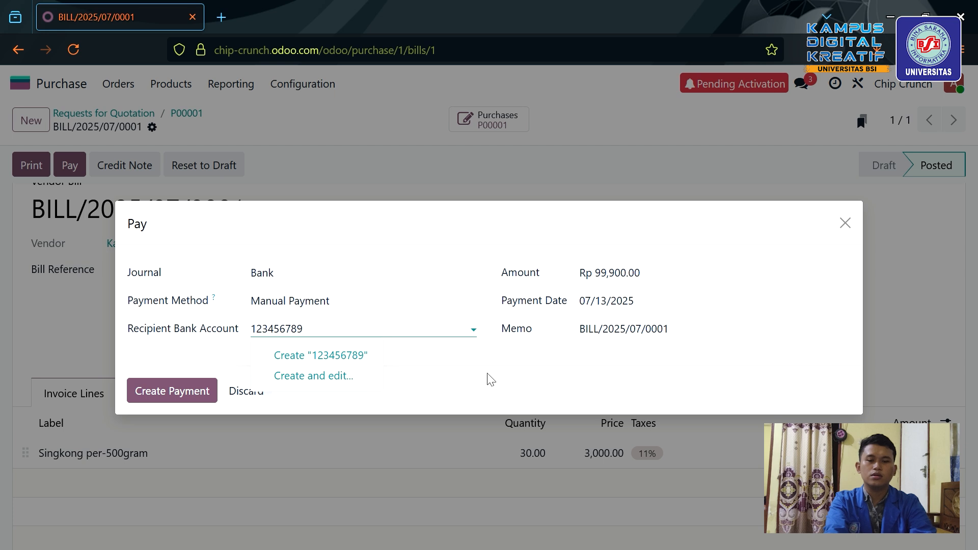
click(322, 356)
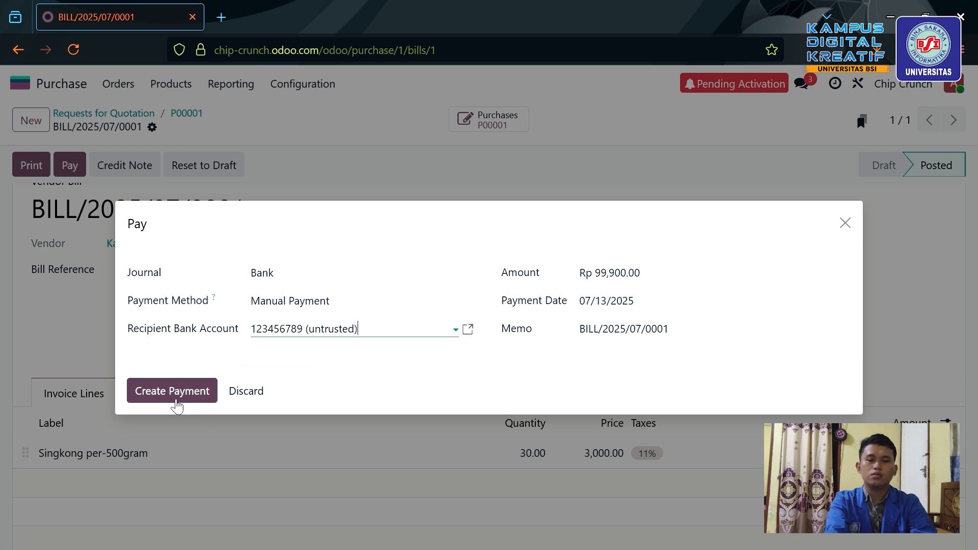
click(176, 401)
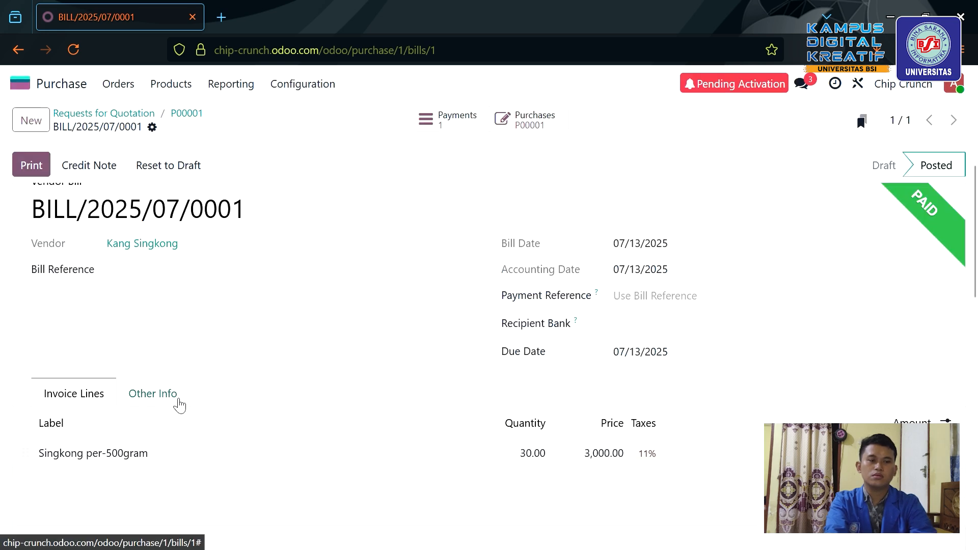
scroll(391, 325, up, 1)
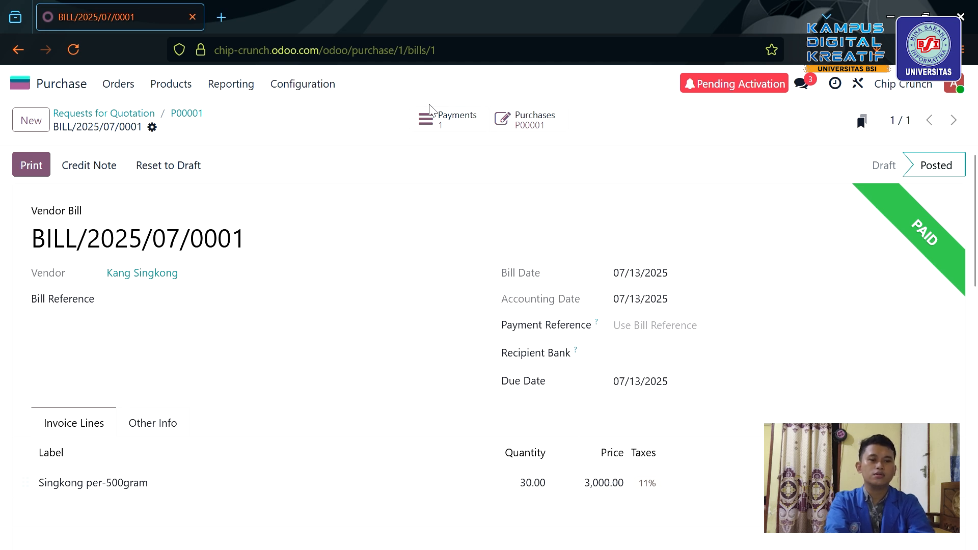
click(460, 127)
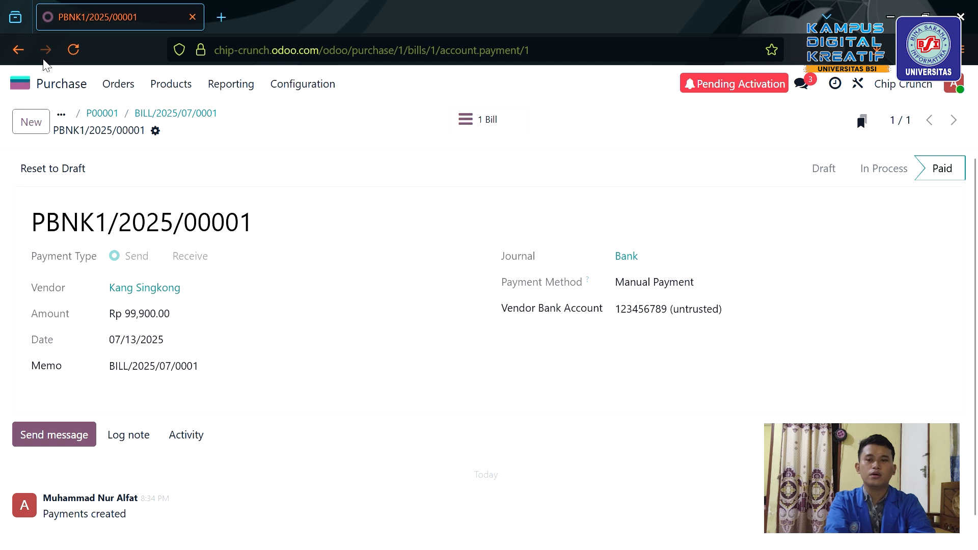
Check that Inventory Products shows 30.00 Singkong per-500gram on hand, then return home.
click(20, 85)
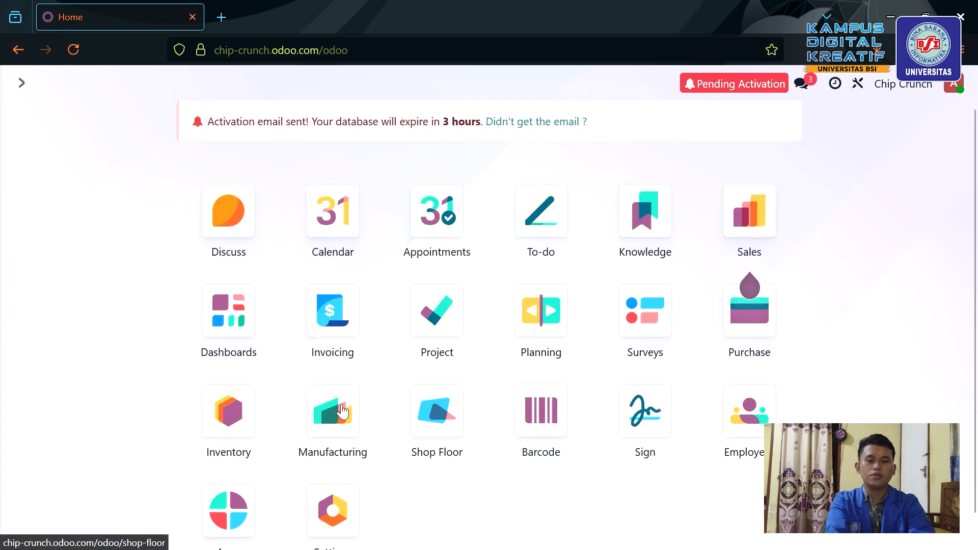
click(235, 429)
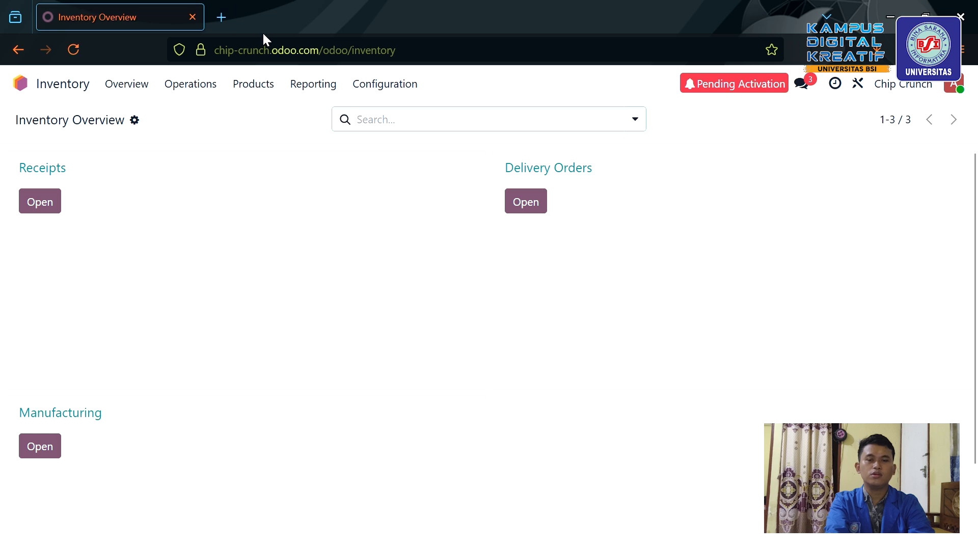
click(260, 90)
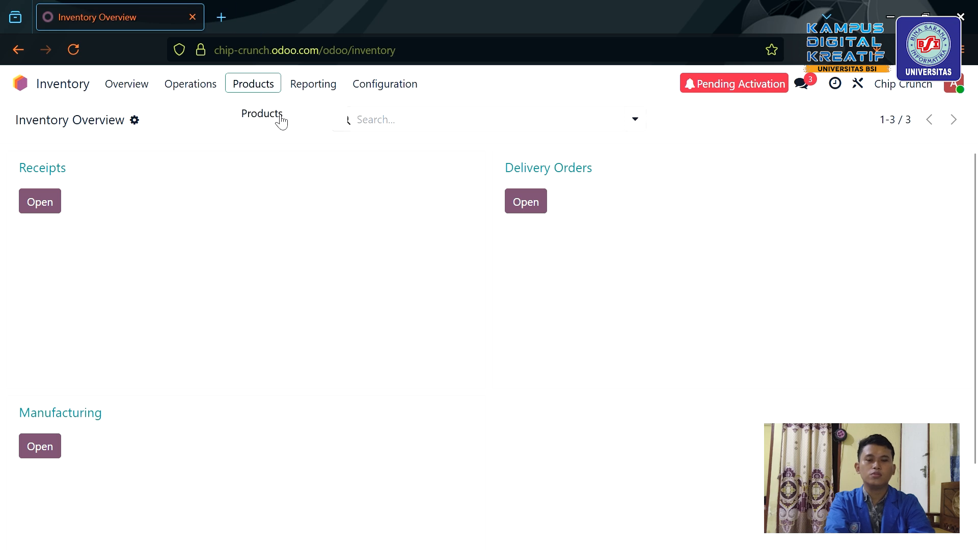
click(275, 116)
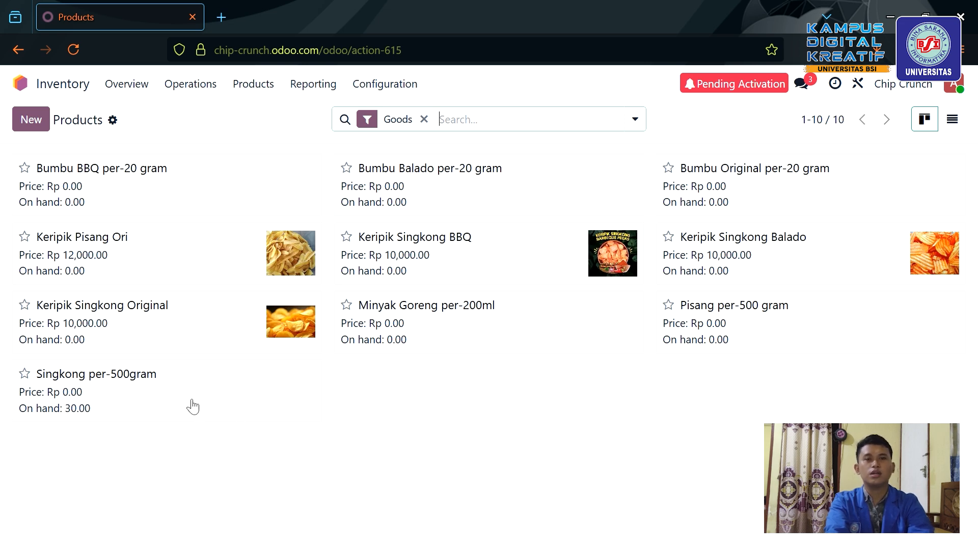
click(28, 86)
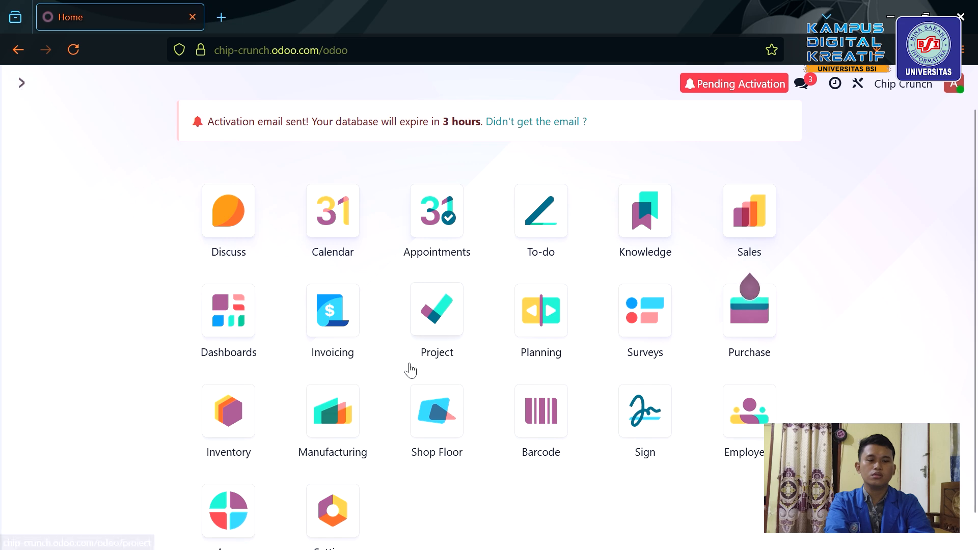
Start a new request for quotation with Sembako 57 jaya as the vendor.
click(748, 341)
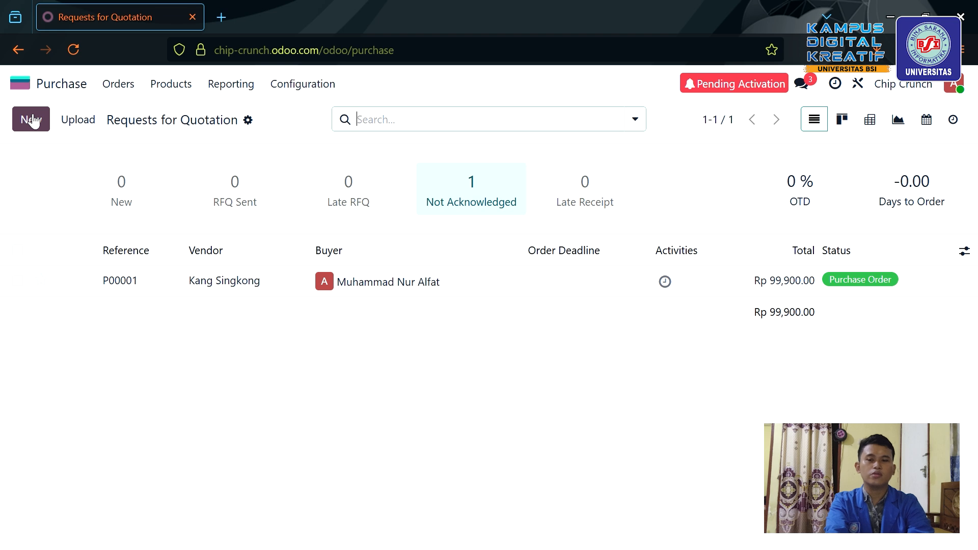
click(33, 121)
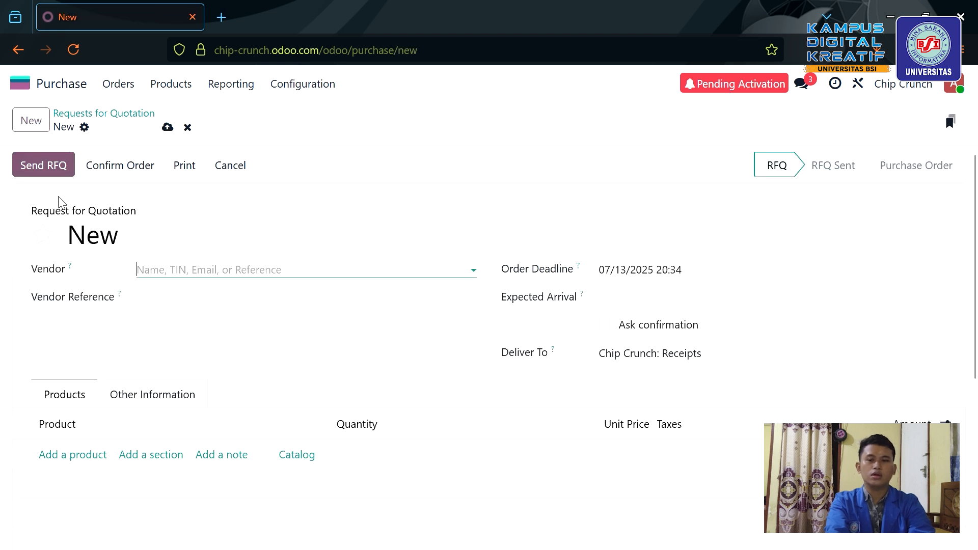
click(274, 274)
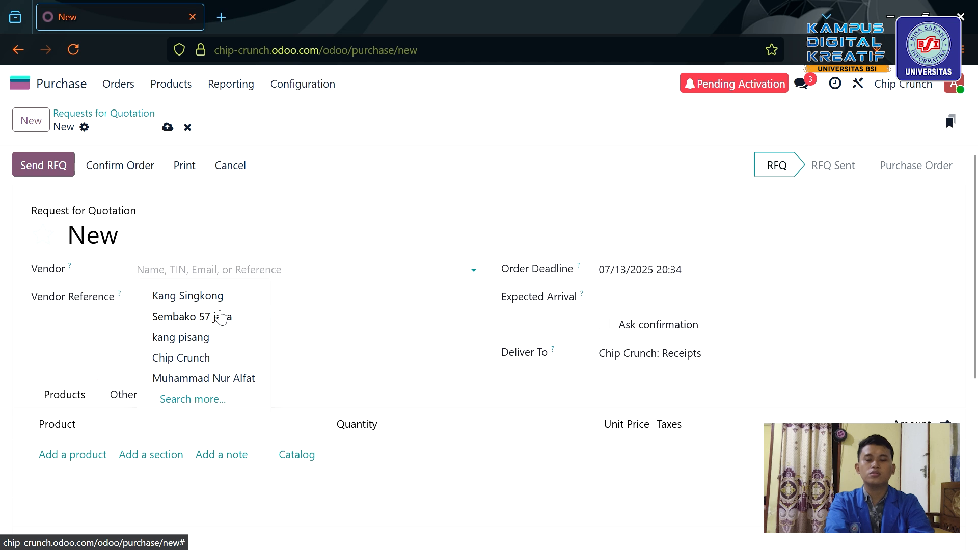
click(218, 314)
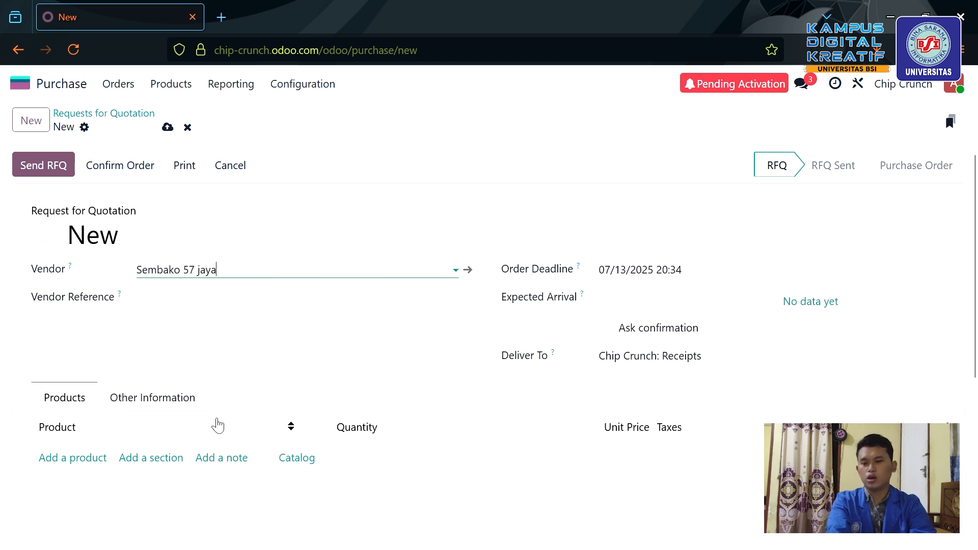
Add 10 Bumbu BBQ per-20 gram to the quotation.
click(95, 462)
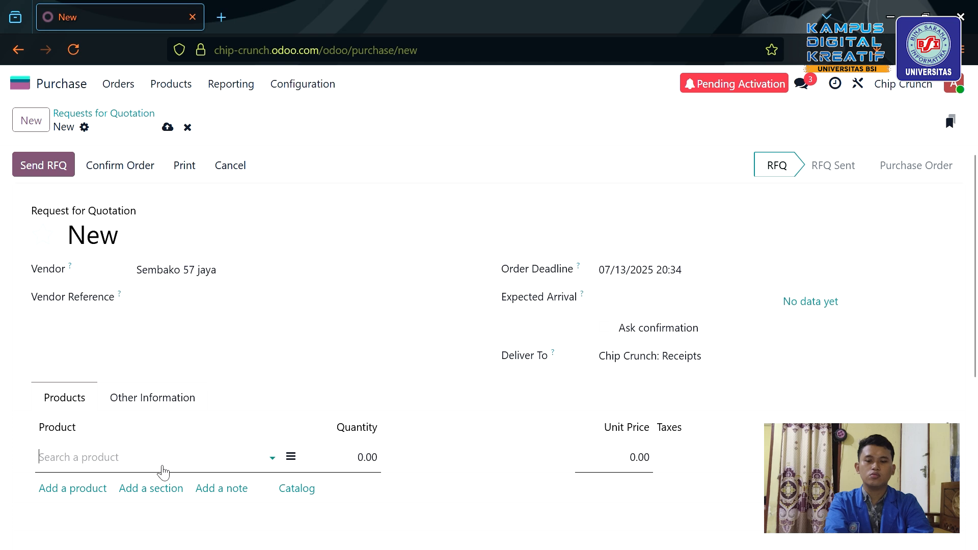
click(176, 470)
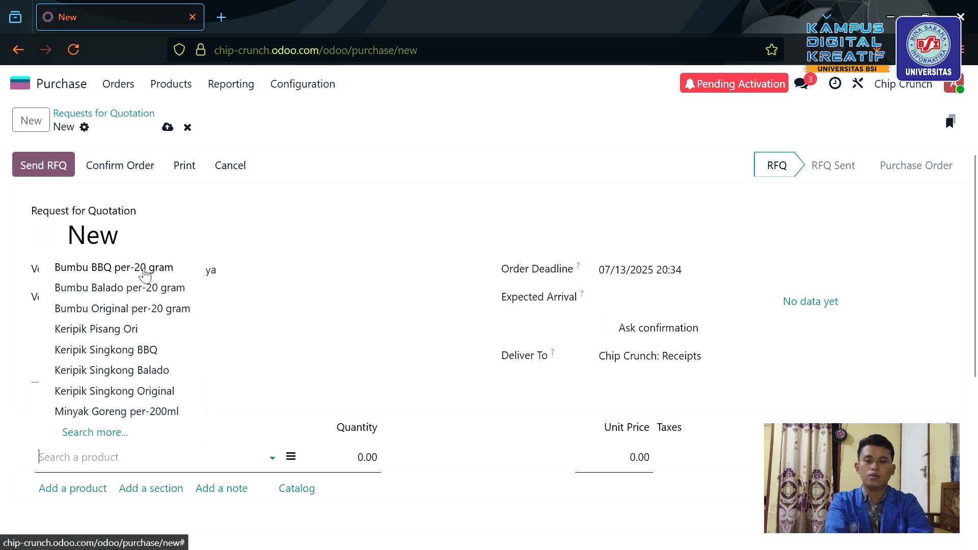
click(146, 274)
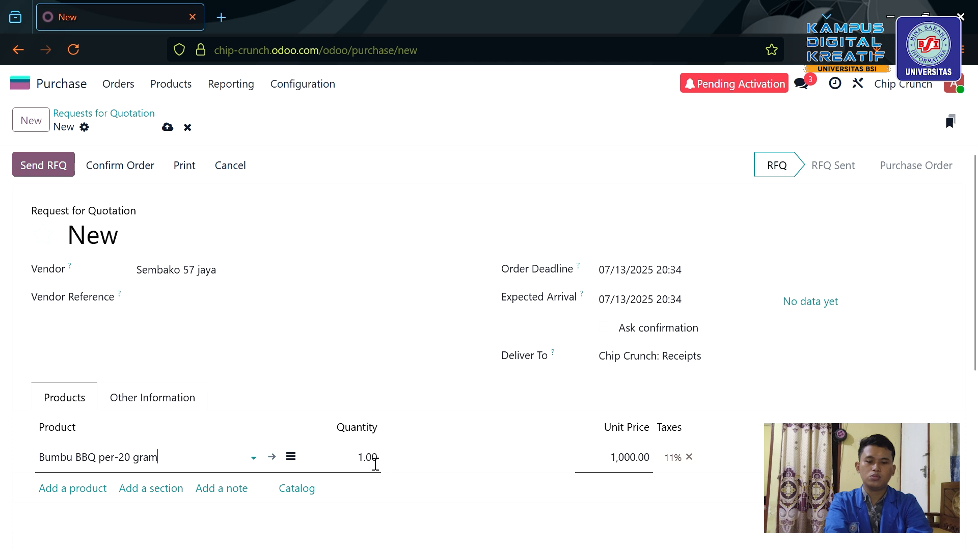
click(374, 462)
text(10)
click(115, 490)
Add 10 Bumbu Balado per-20 gram to the quotation.
click(98, 492)
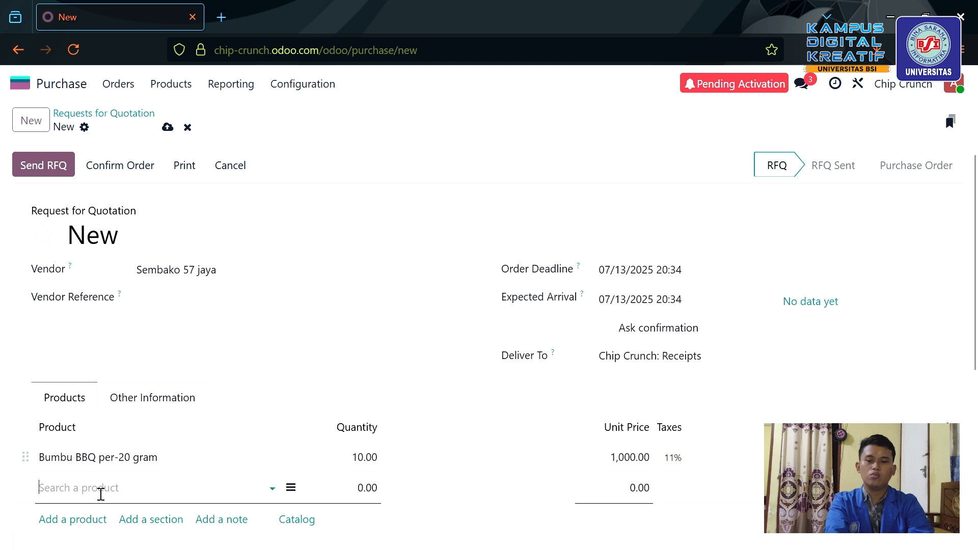
click(110, 495)
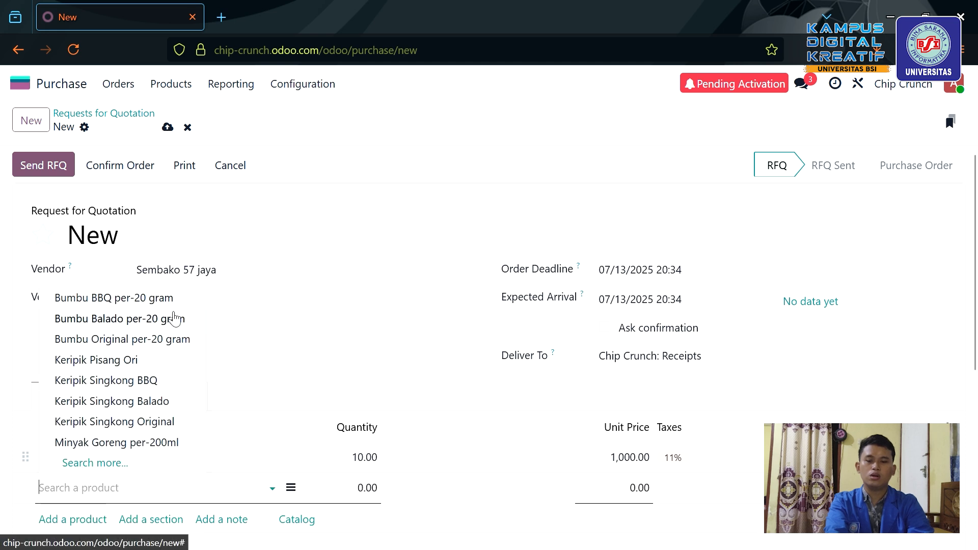
click(169, 314)
click(378, 490)
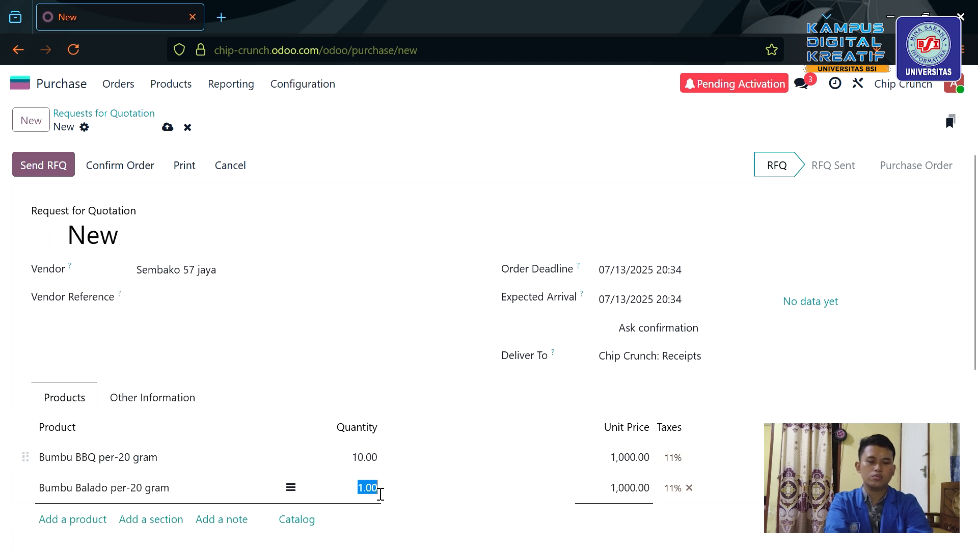
text(10)
scroll(377, 488, down, 3)
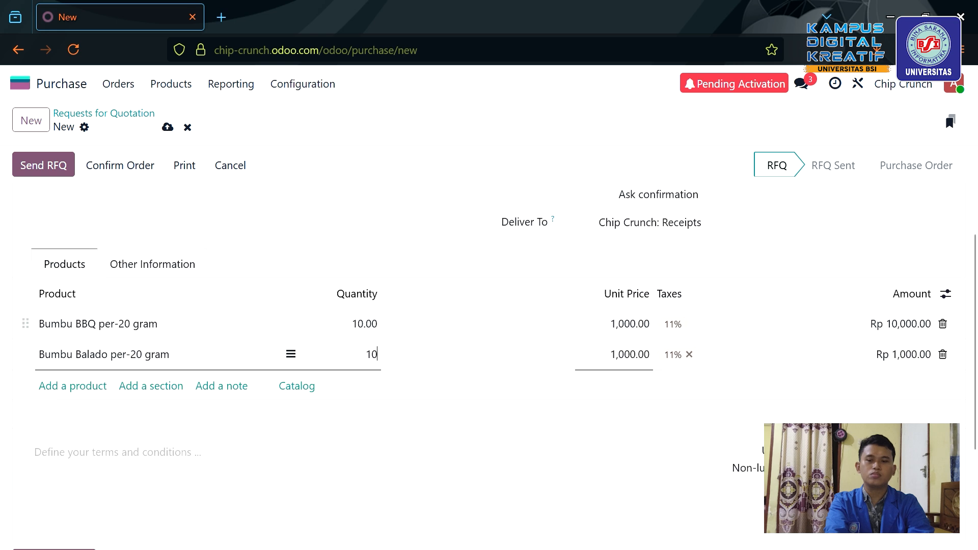
Add 20 Bumbu Original per-20 gram to the quotation.
click(65, 390)
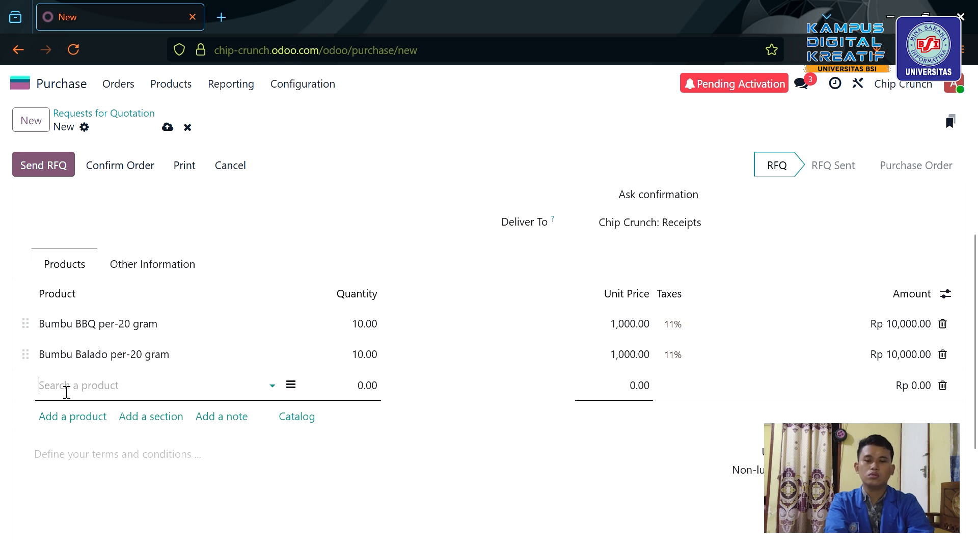
click(67, 387)
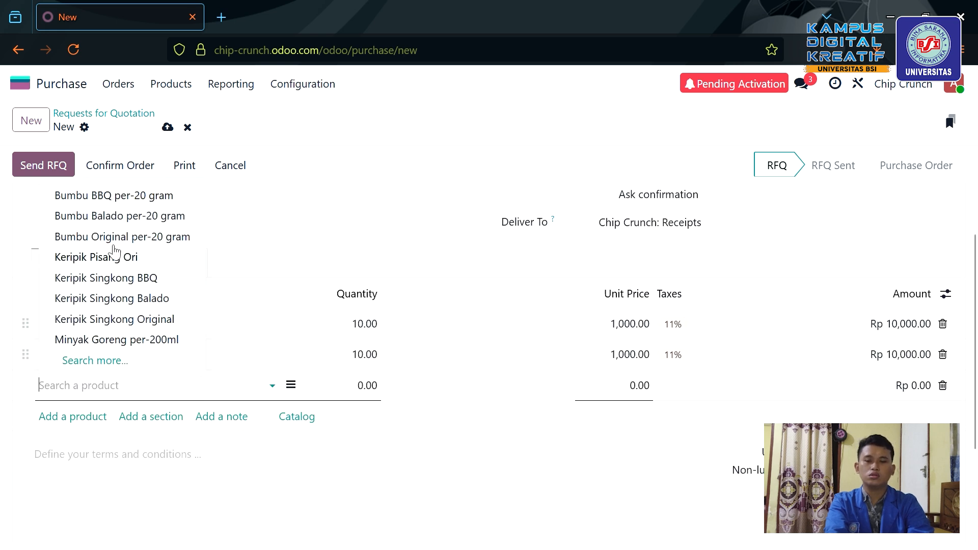
click(127, 239)
click(368, 387)
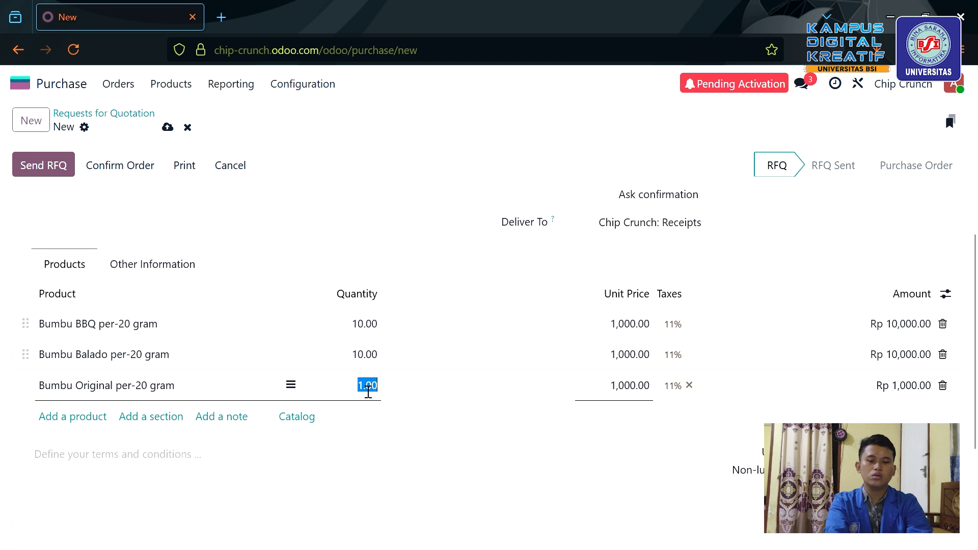
text(20)
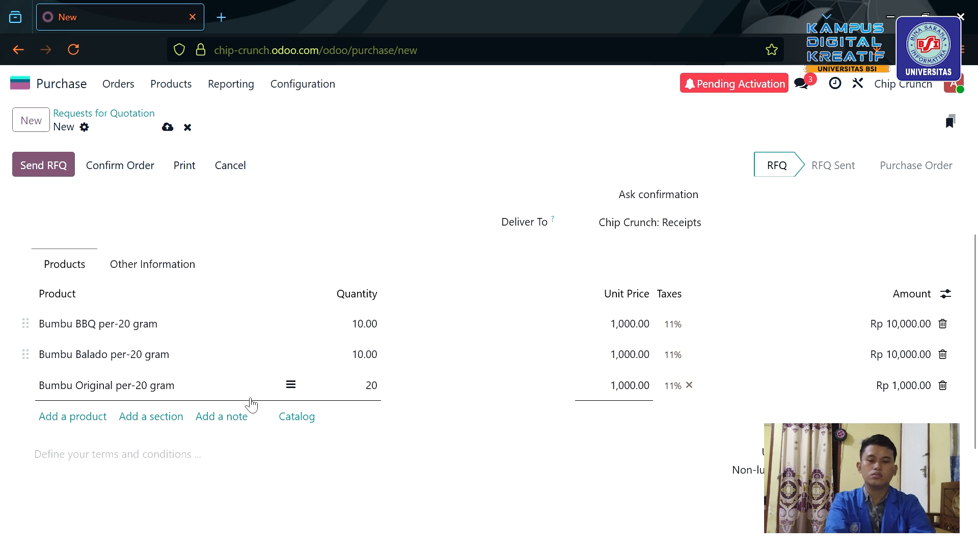
click(71, 418)
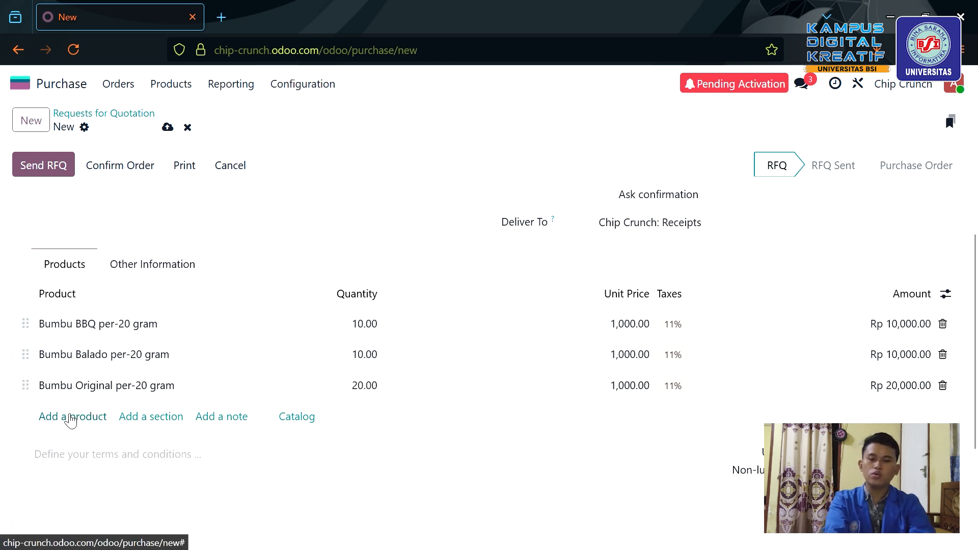
Add 40 Minyak Goreng per-200ml, bringing the quotation total to Rp 177,600.00.
click(72, 418)
click(73, 419)
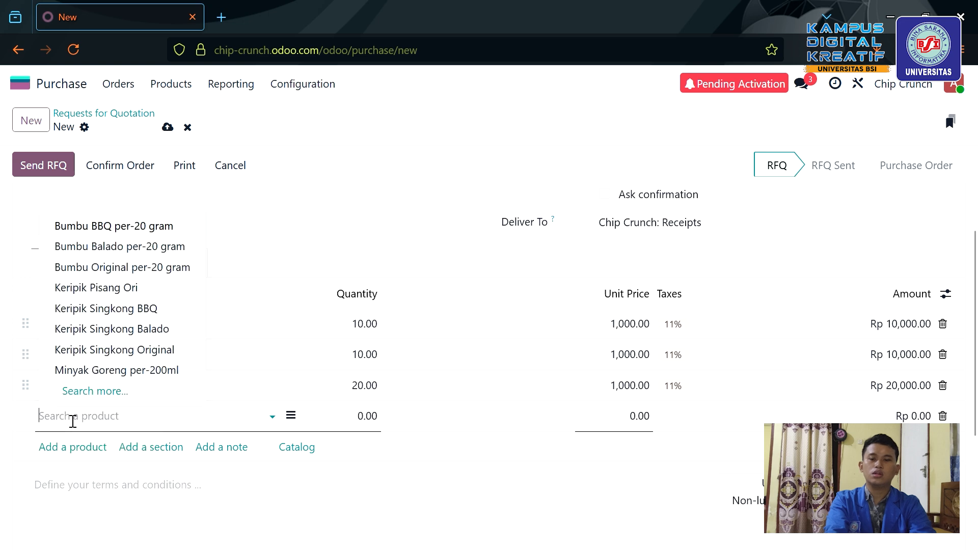
scroll(234, 297, up, 2)
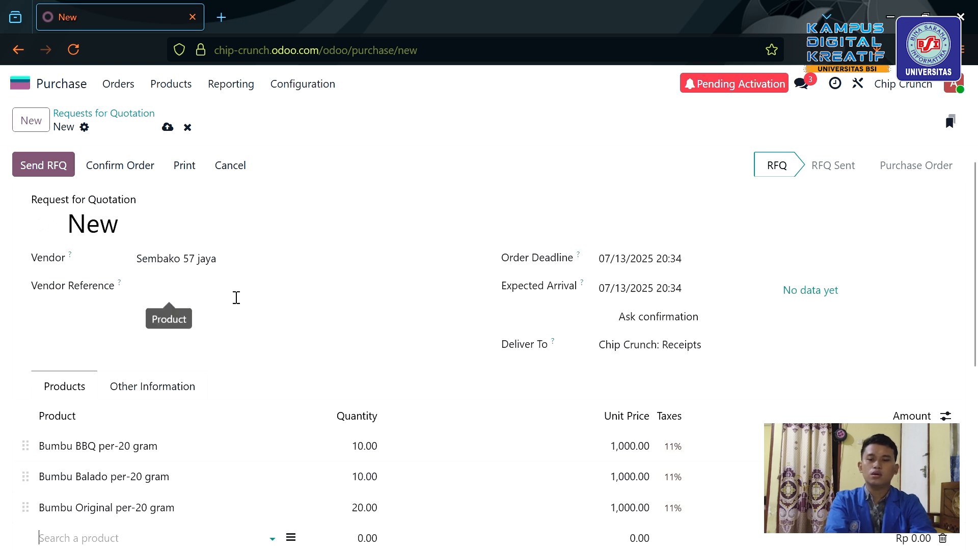
scroll(109, 400, down, 5)
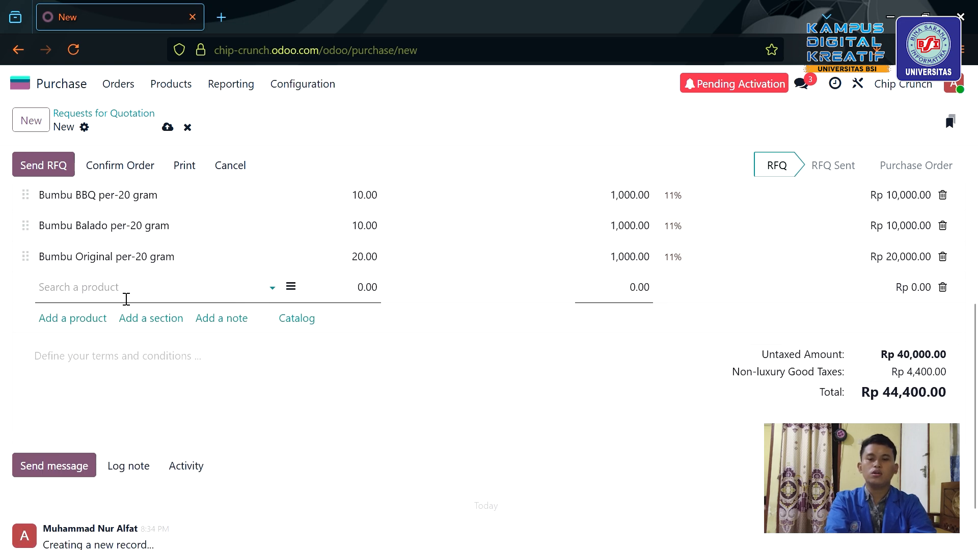
click(120, 297)
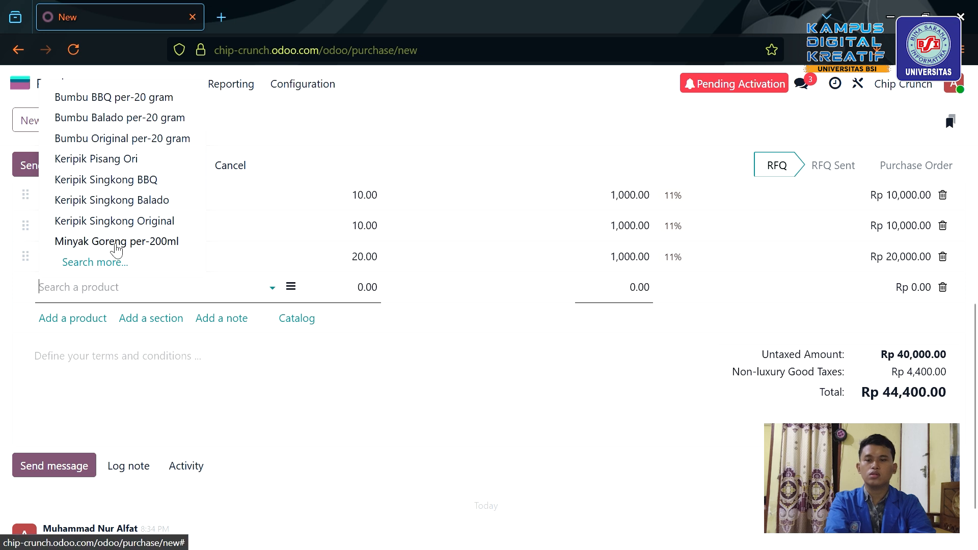
click(116, 246)
scroll(439, 377, up, 3)
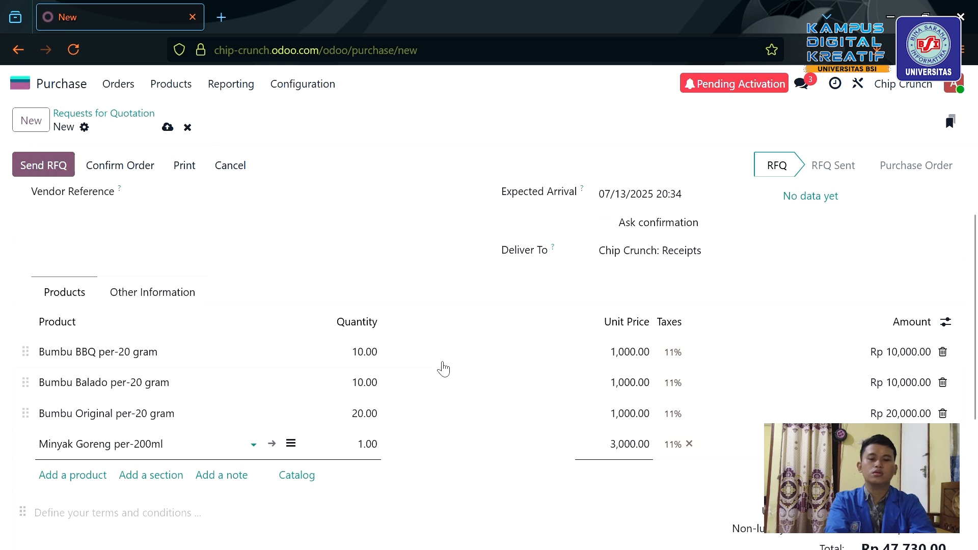
click(374, 457)
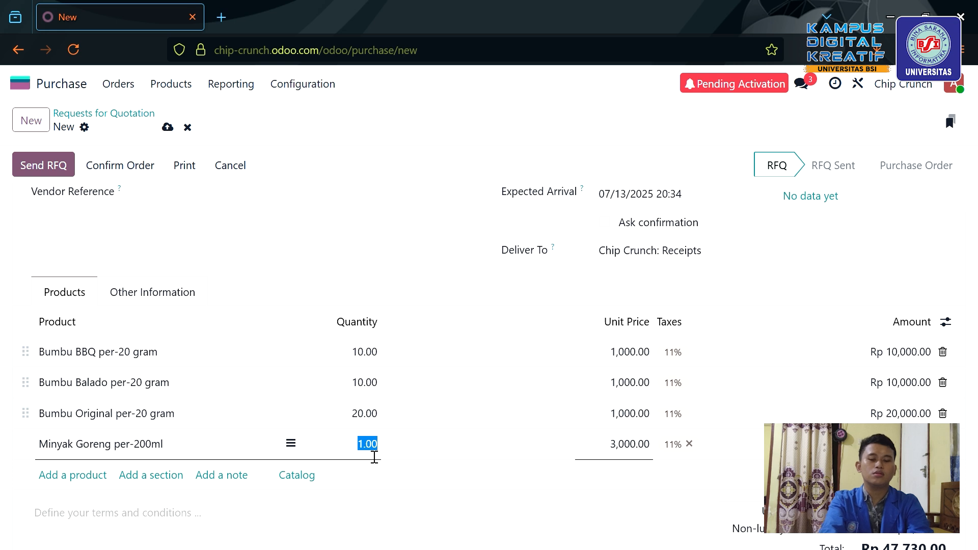
text(40)
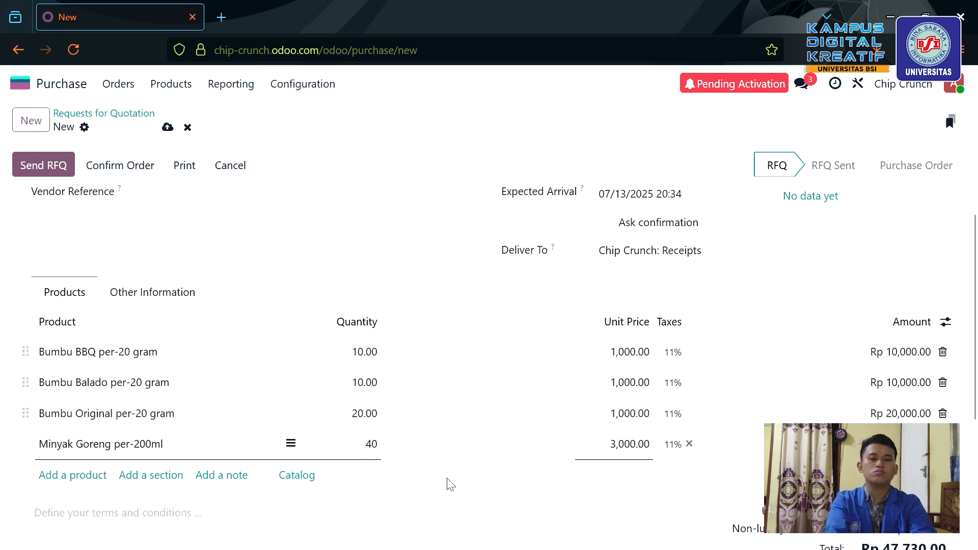
click(474, 522)
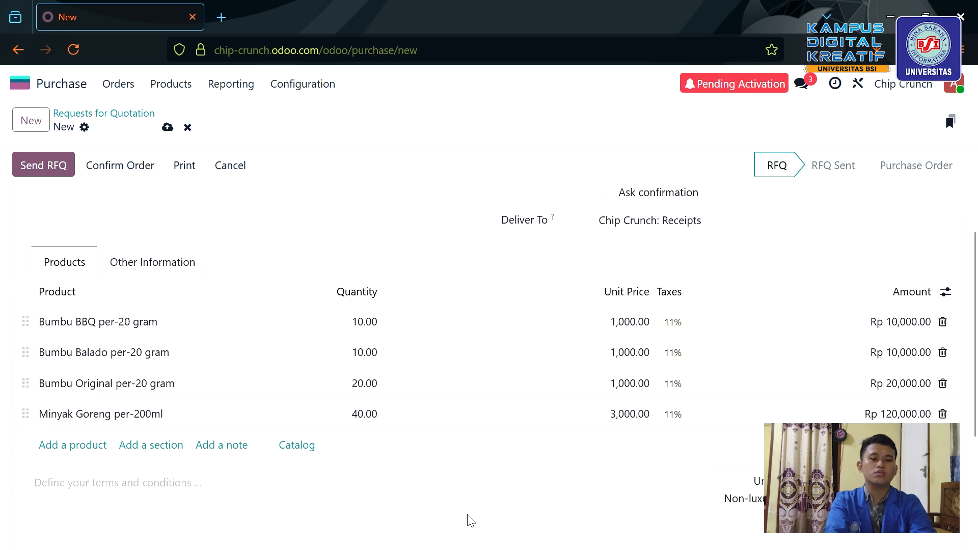
scroll(471, 520, down, 2)
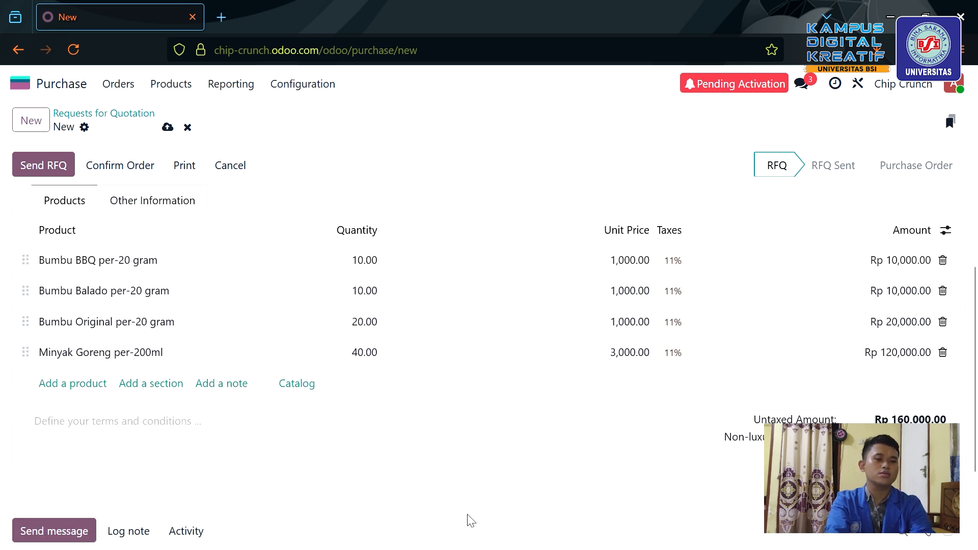
scroll(545, 431, up, 5)
scroll(423, 427, down, 3)
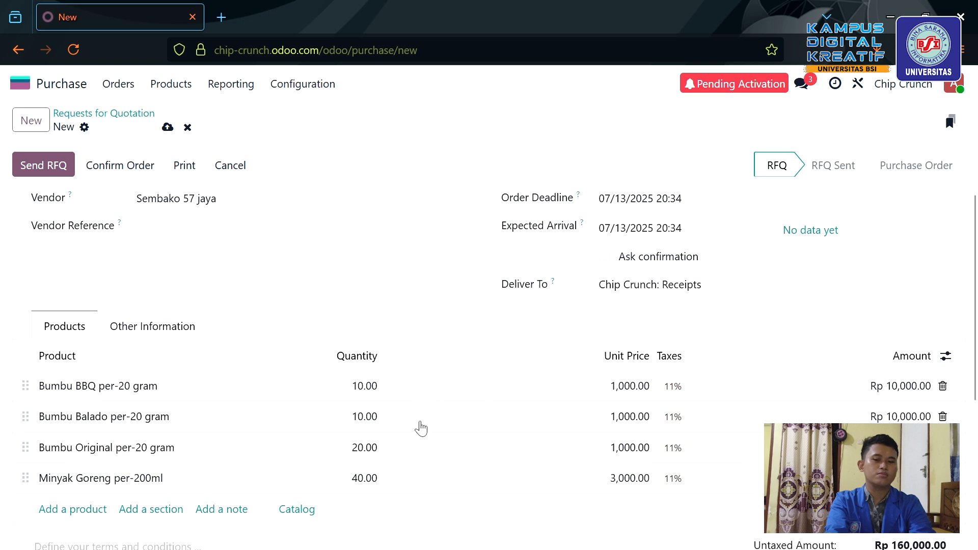
scroll(433, 423, down, 2)
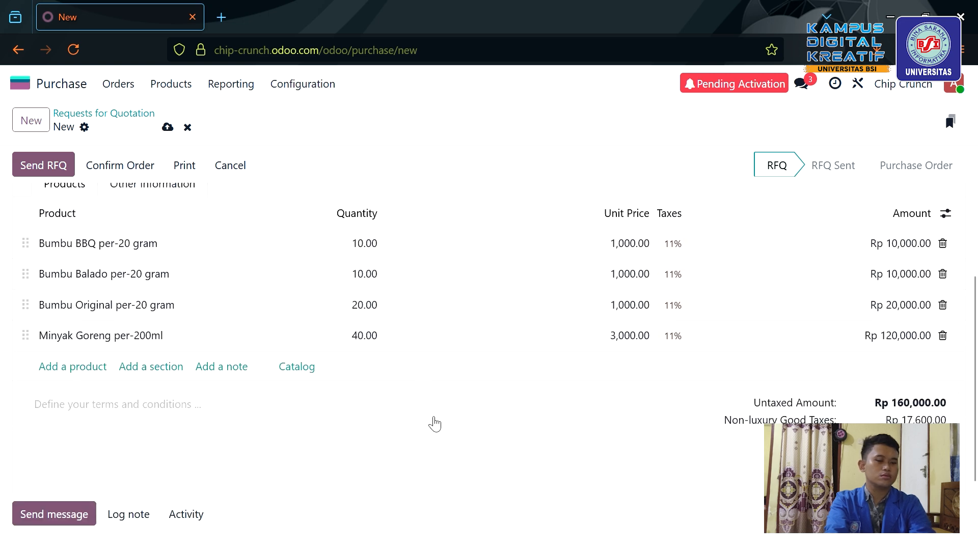
scroll(549, 419, down, 2)
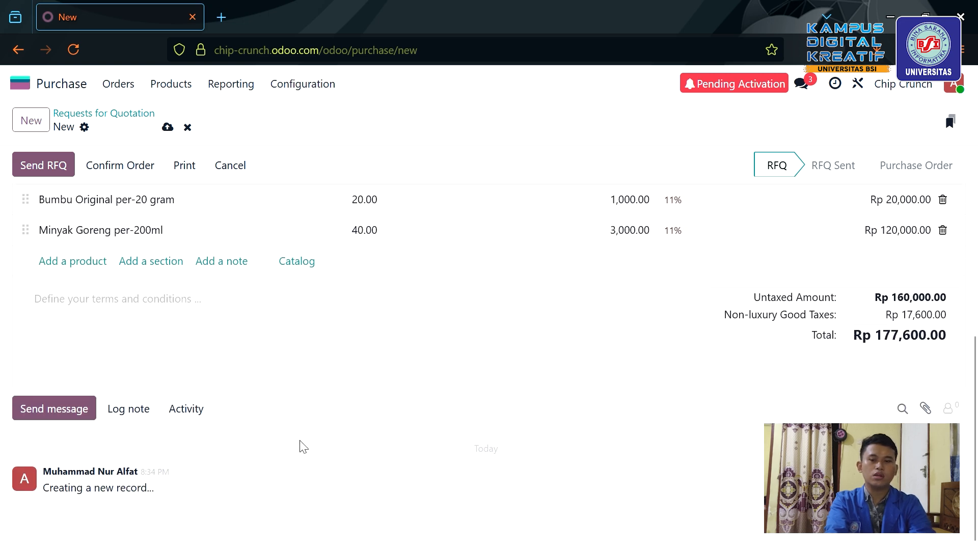
scroll(303, 446, up, 6)
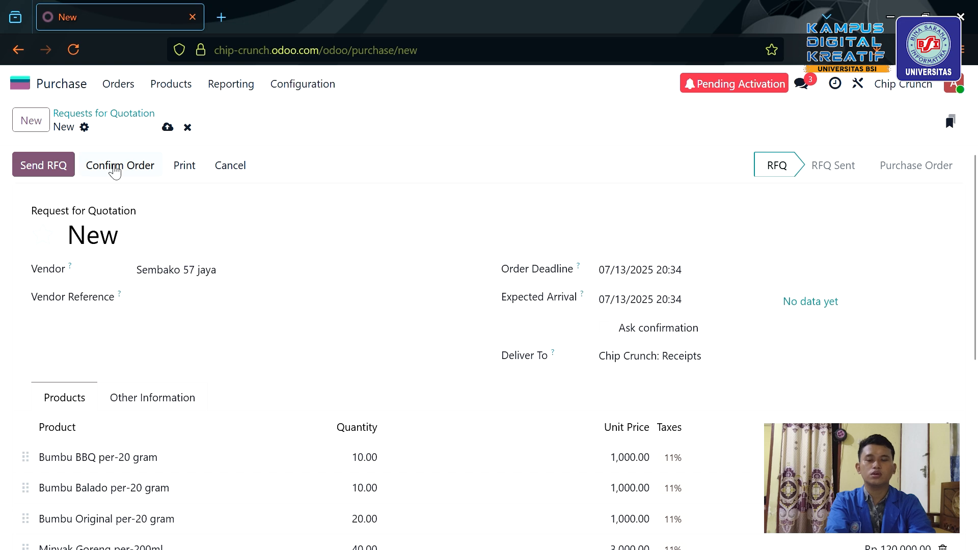
Confirm quotation P00002 as a purchase order.
click(115, 171)
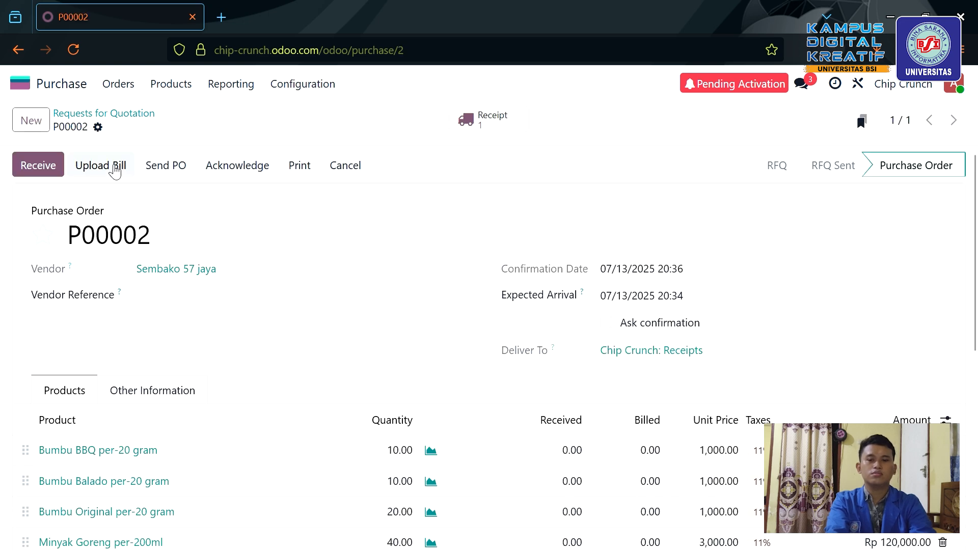
scroll(171, 273, down, 2)
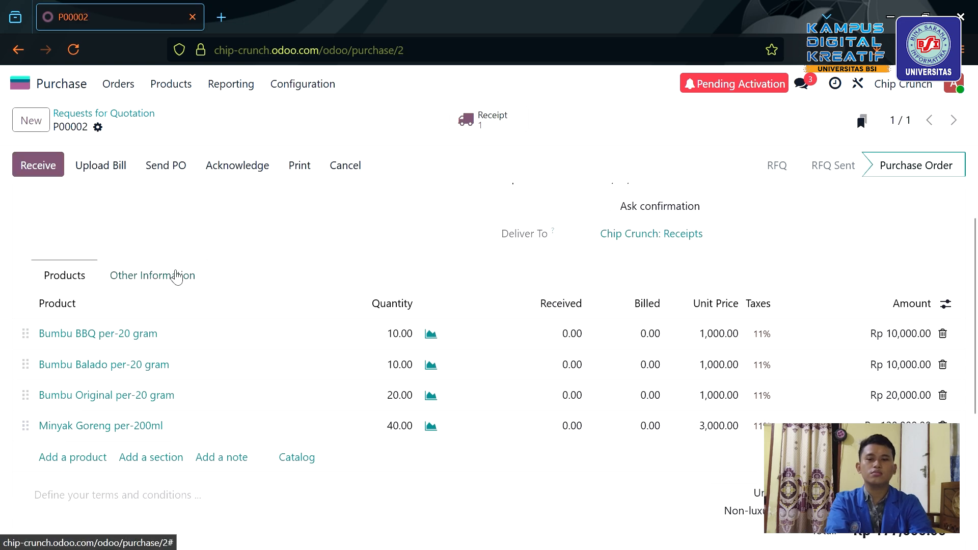
scroll(176, 275, up, 2)
Validate receipt WH/IN/00002 in Inventory so P00002's goods are received.
click(39, 172)
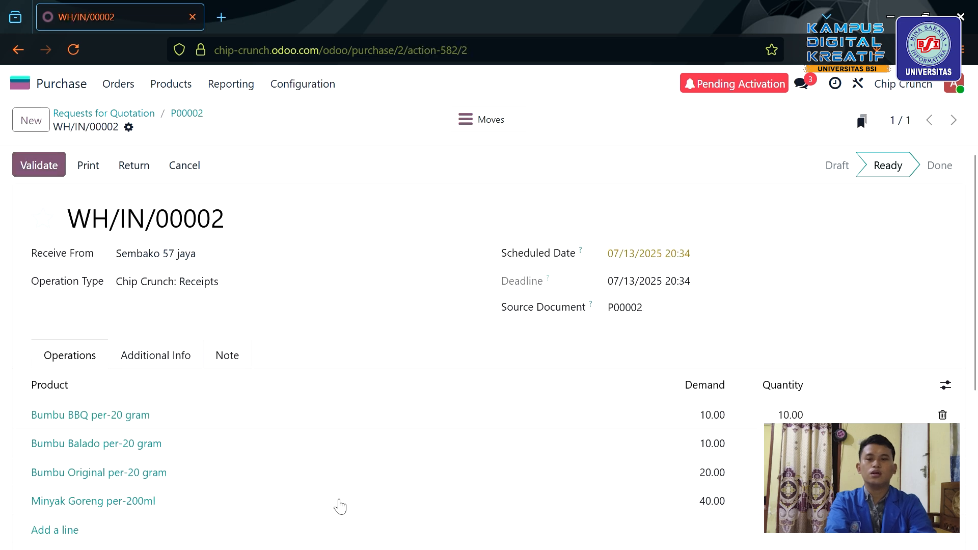
click(23, 84)
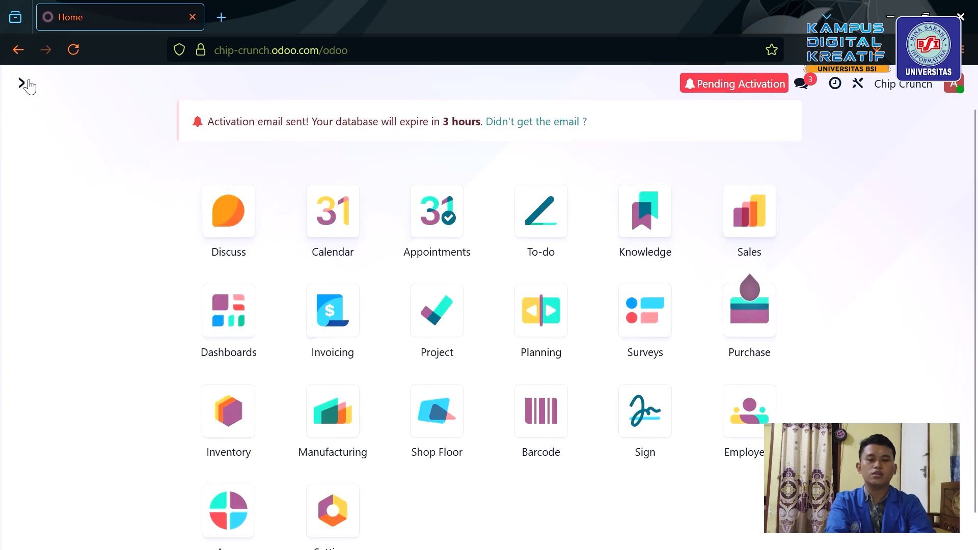
click(215, 398)
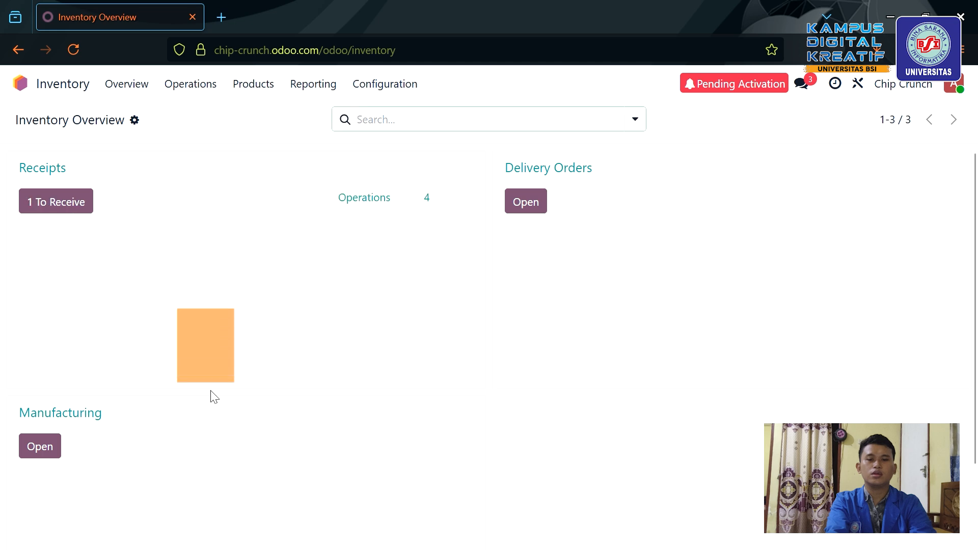
click(220, 342)
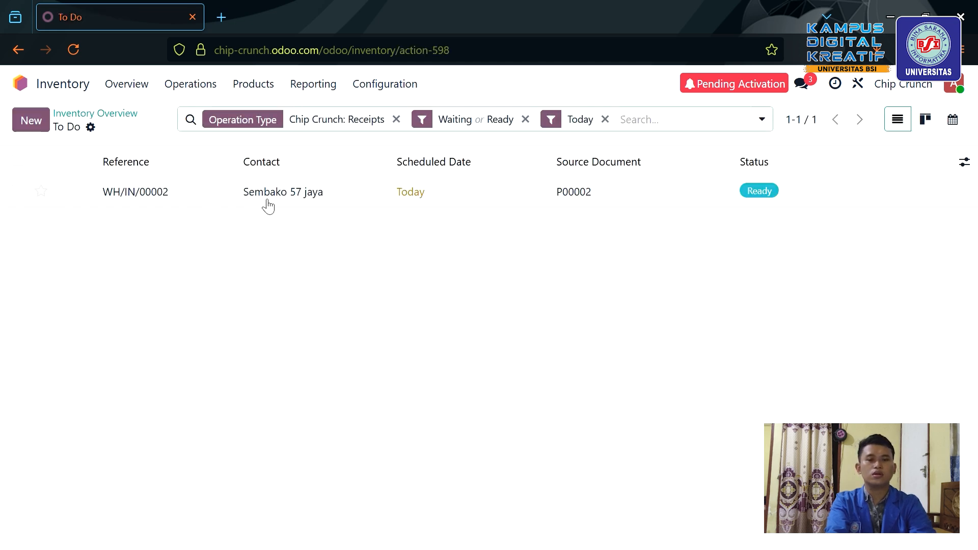
click(318, 201)
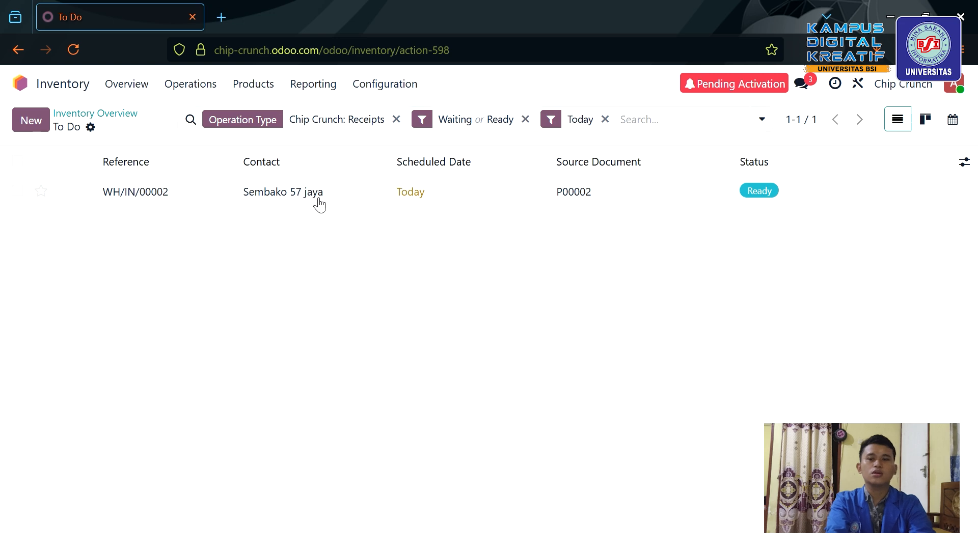
click(35, 173)
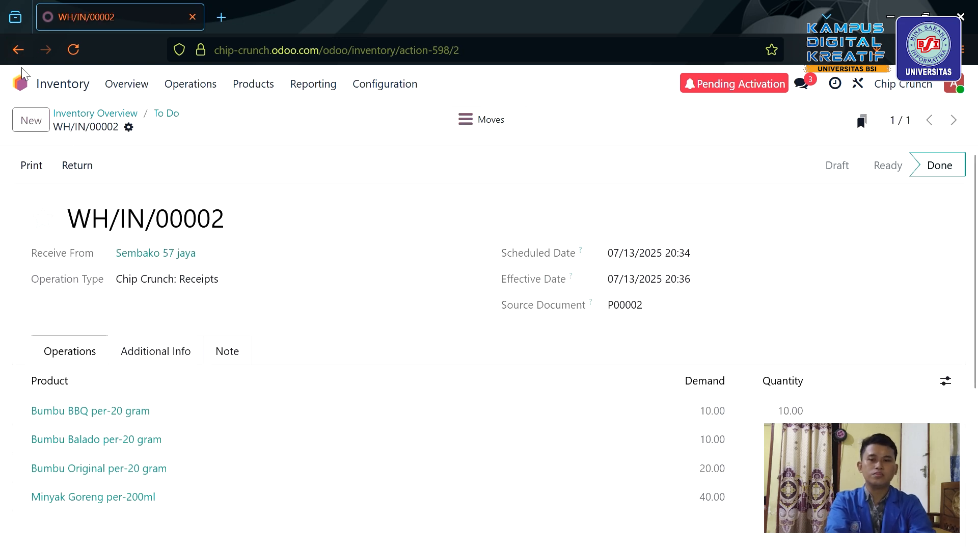
Review the Inventory products list for updated on-hand quantities.
click(20, 82)
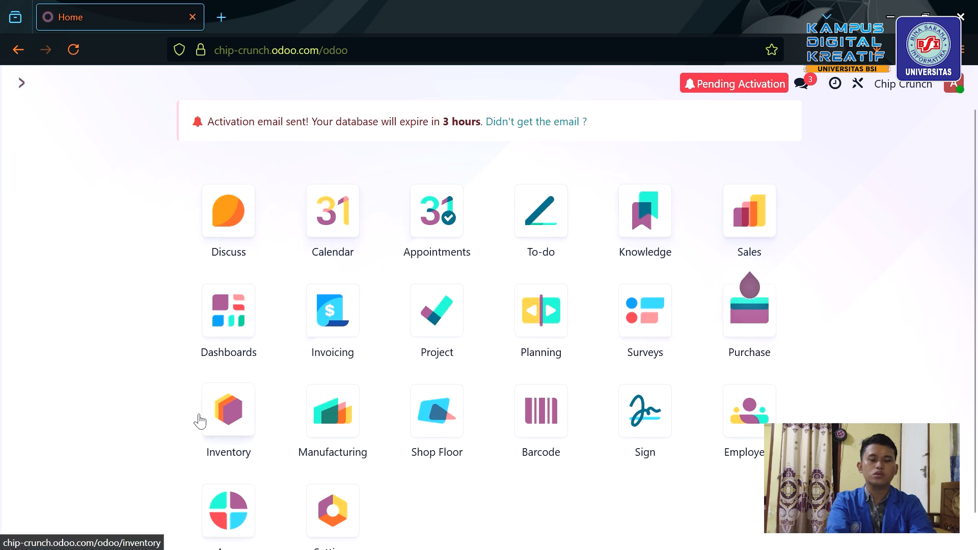
click(225, 421)
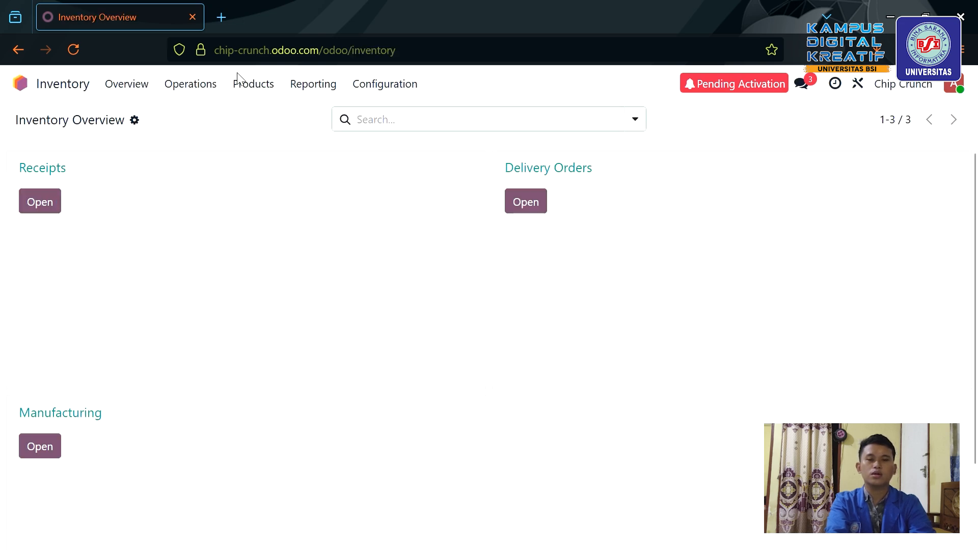
click(259, 84)
click(275, 117)
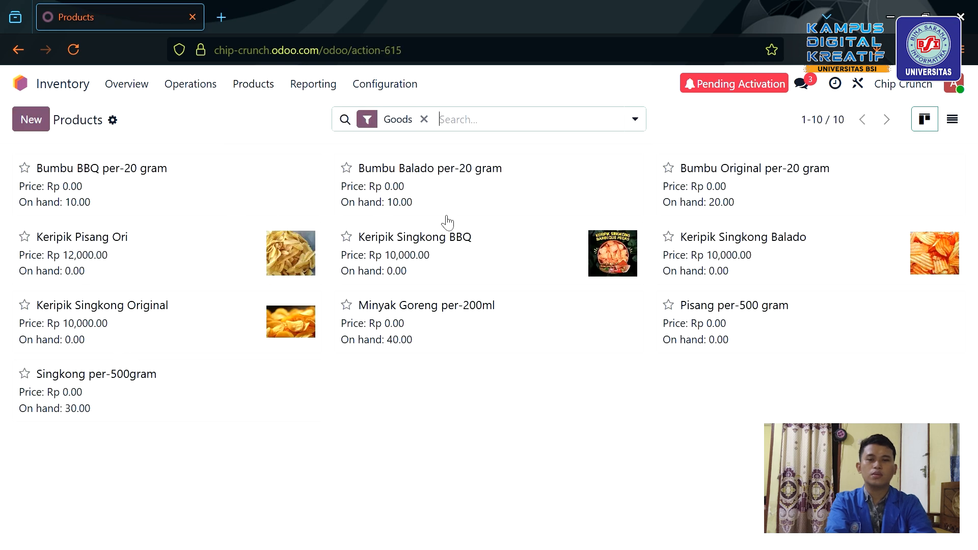
click(21, 84)
Create and confirm a vendor bill for purchase order P00002.
click(772, 335)
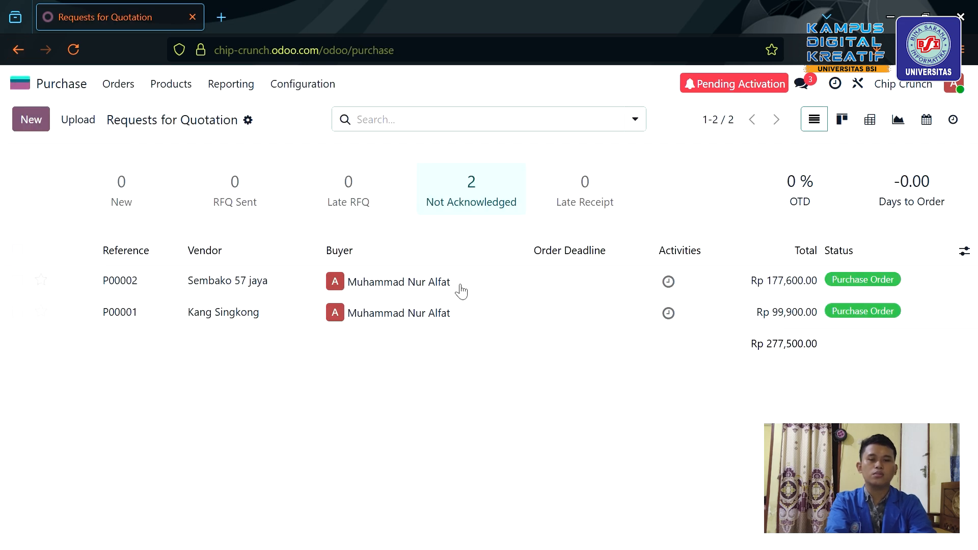
click(520, 291)
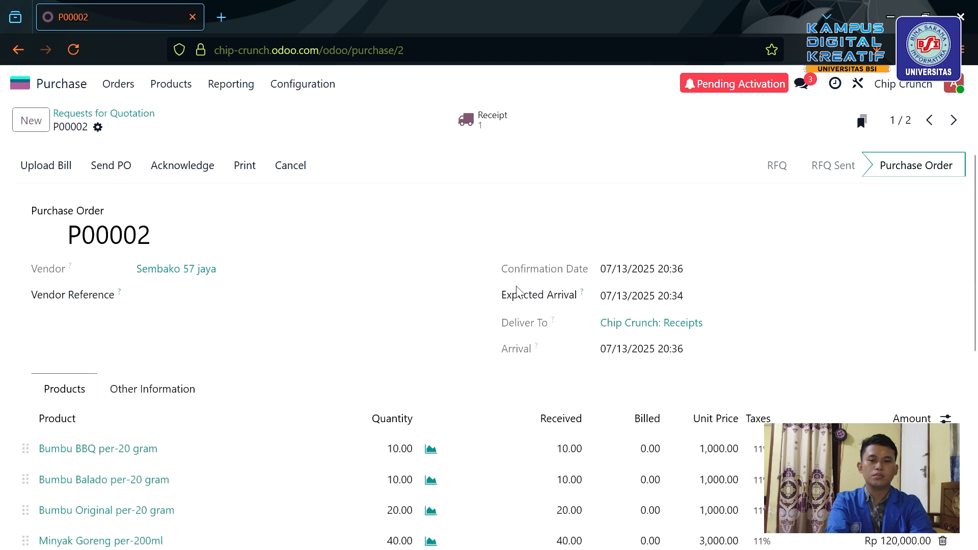
scroll(349, 325, down, 2)
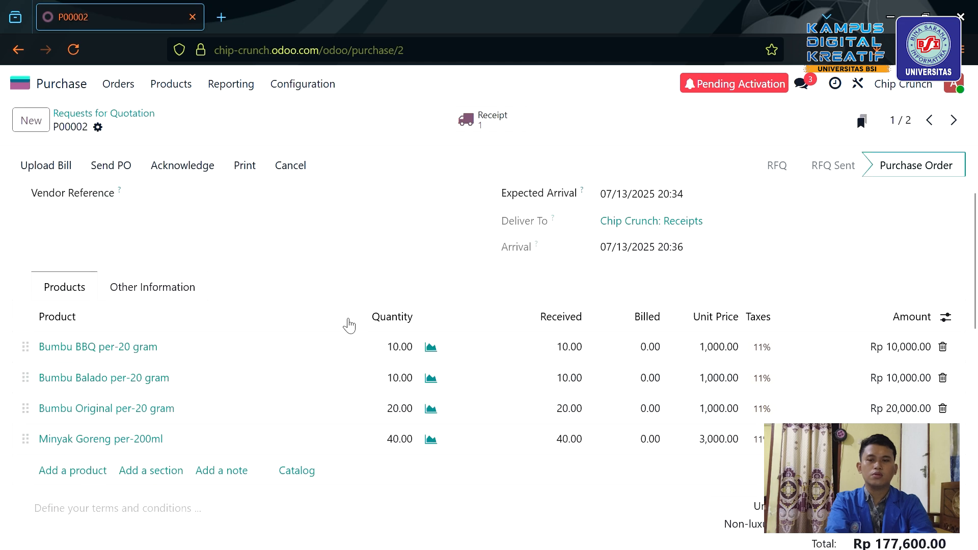
click(57, 167)
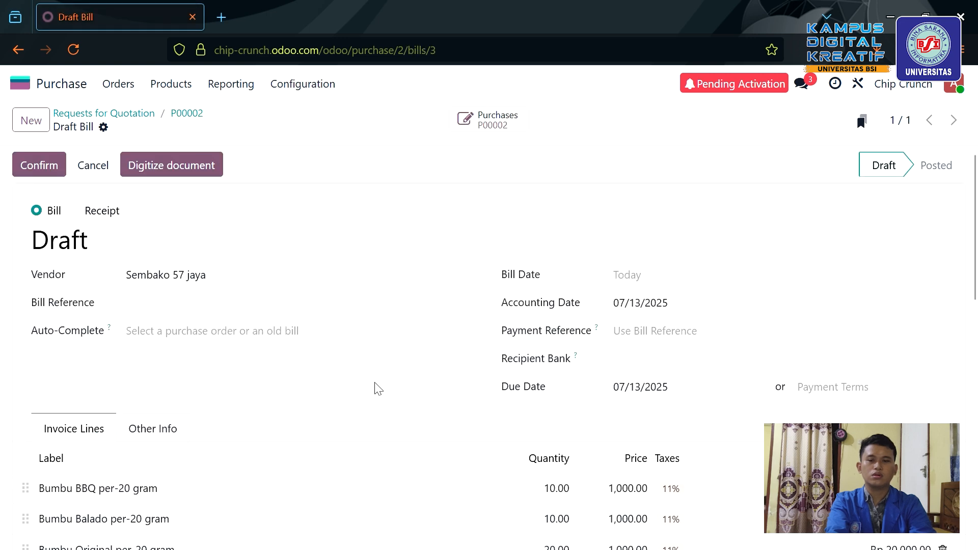
scroll(173, 337, down, 6)
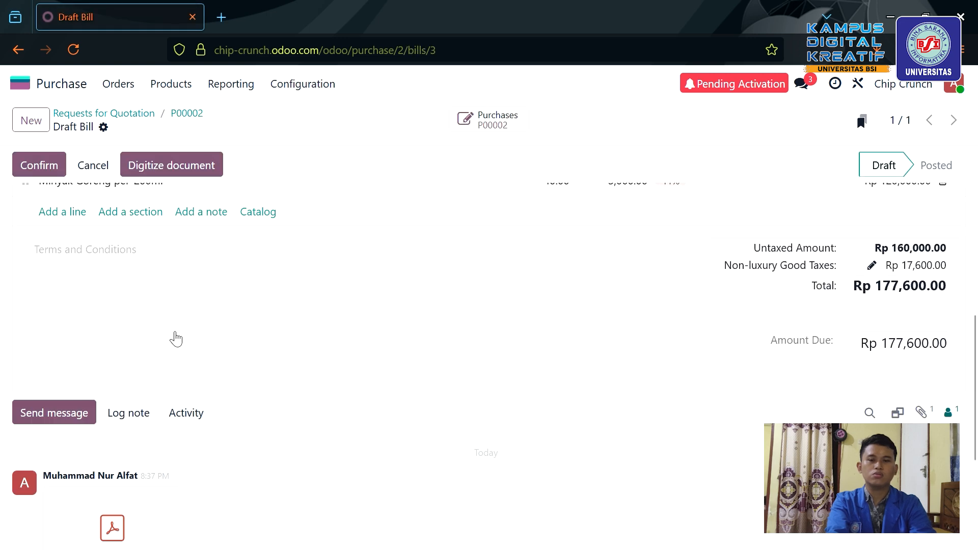
scroll(176, 339, up, 6)
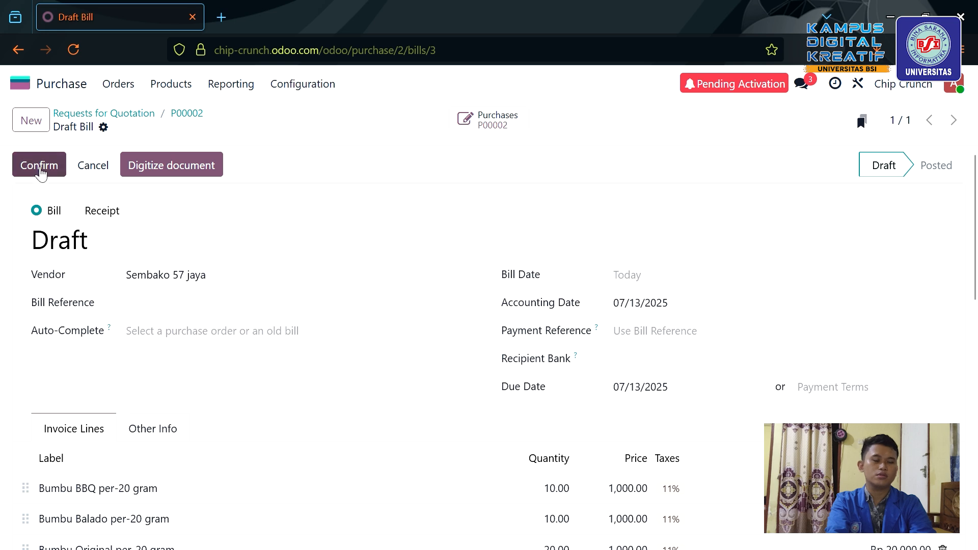
click(37, 169)
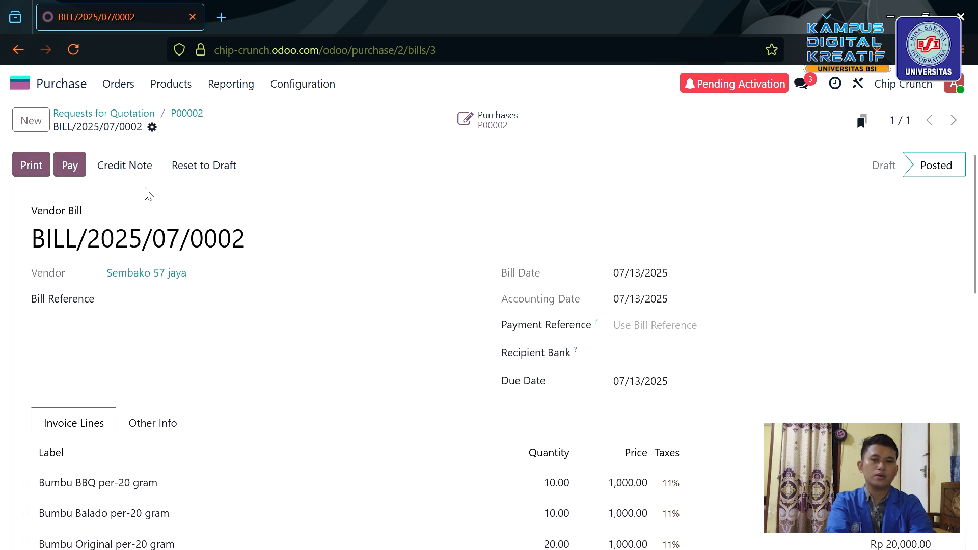
Pay the Rp 177,600.00 bill from Bank, adding a new recipient bank account.
click(72, 164)
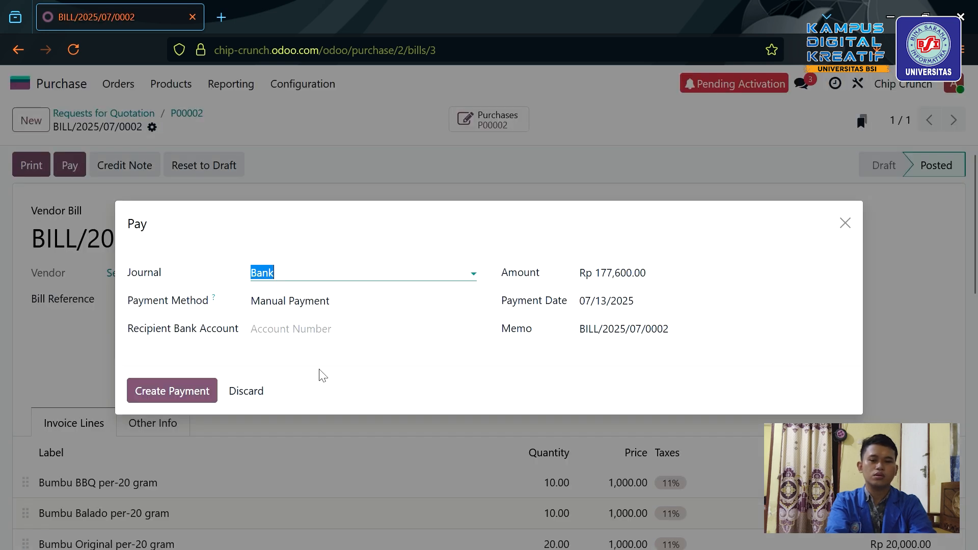
click(307, 341)
text(123456789)
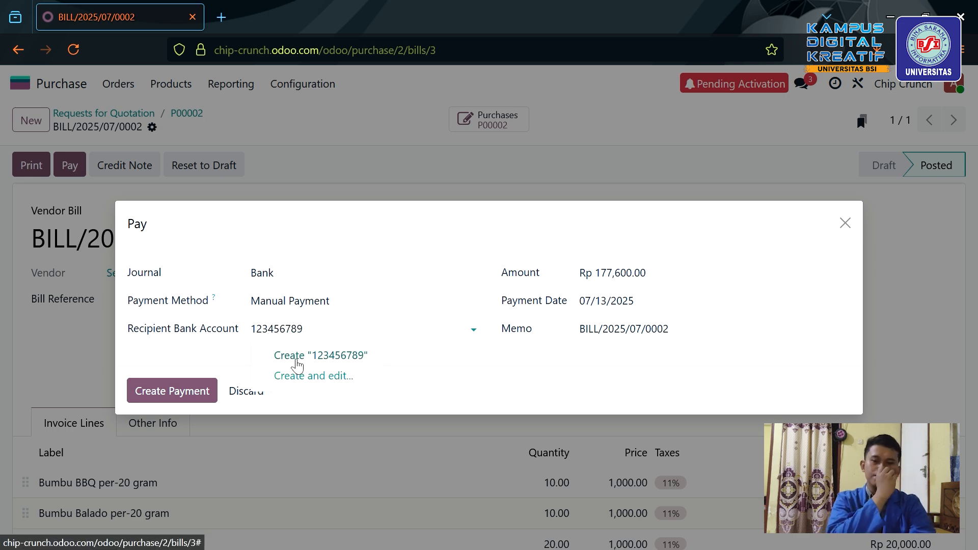
click(297, 356)
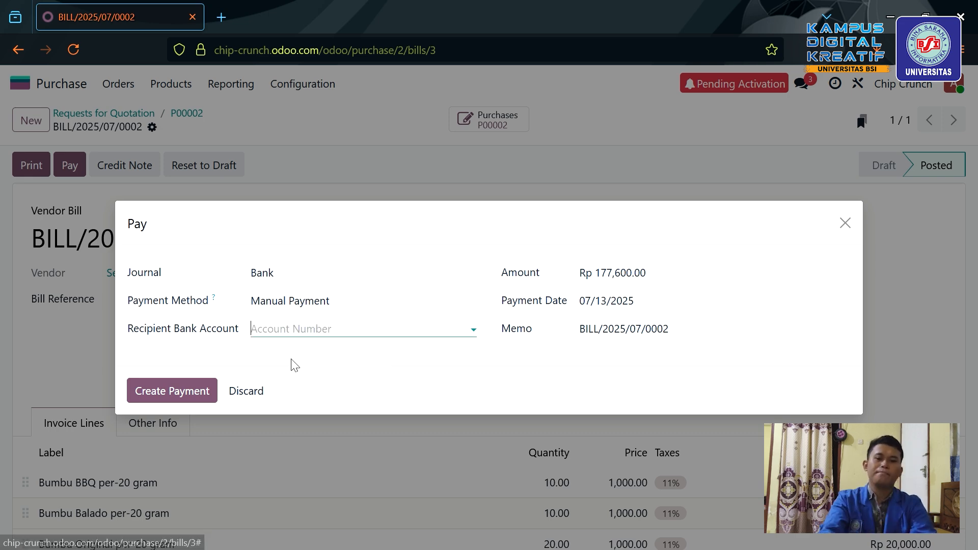
click(165, 400)
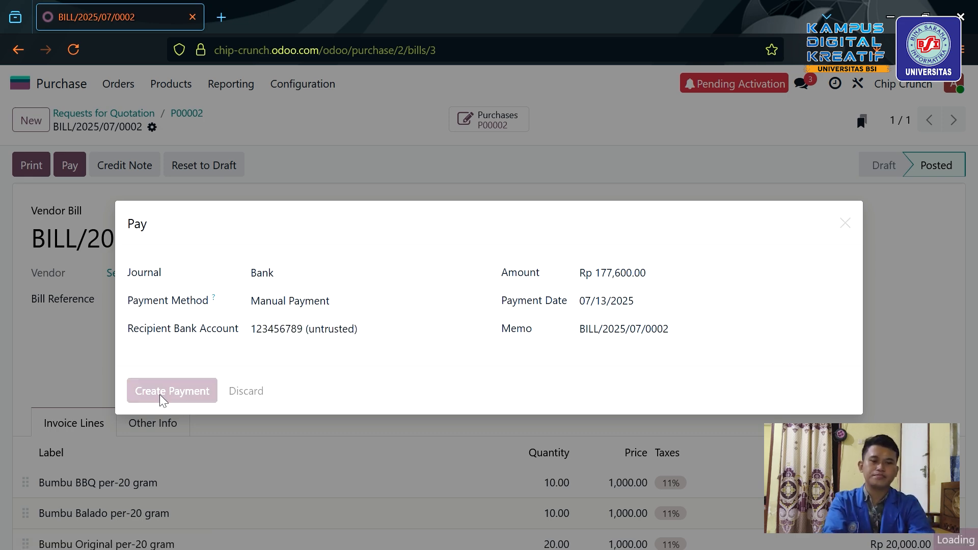
scroll(467, 374, down, 3)
scroll(467, 374, up, 3)
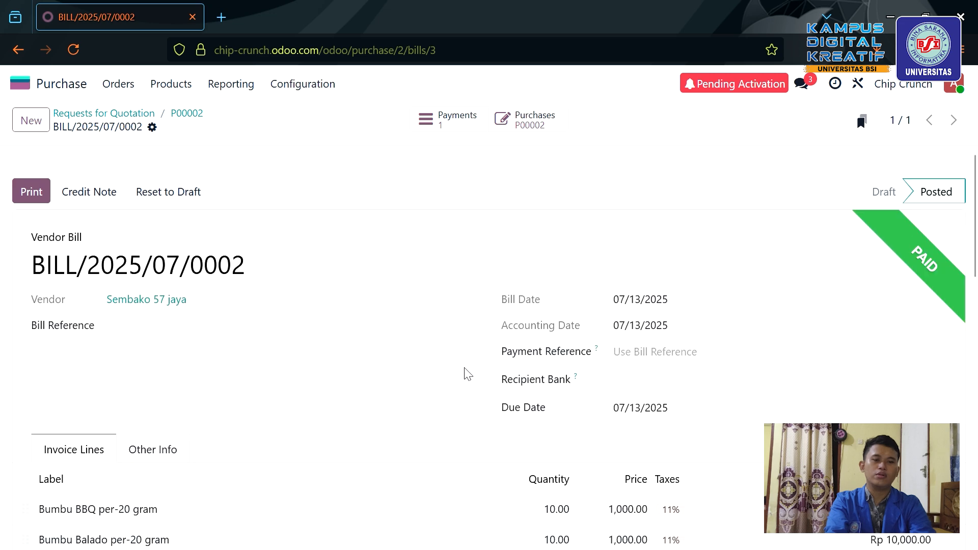
scroll(468, 374, down, 6)
scroll(469, 375, up, 8)
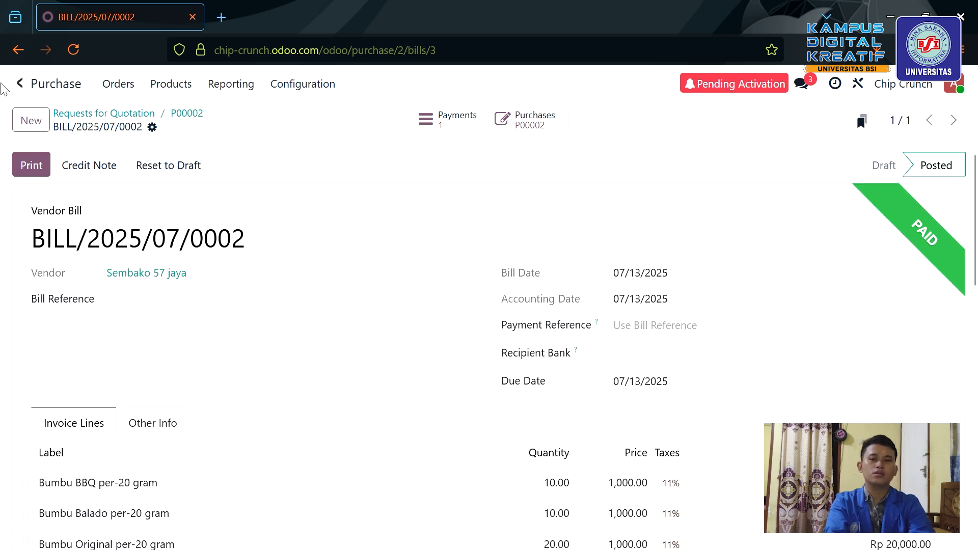
Check that P00002's vendor bill BILL/2025/07/0002 shows Paid, then return Home.
click(23, 89)
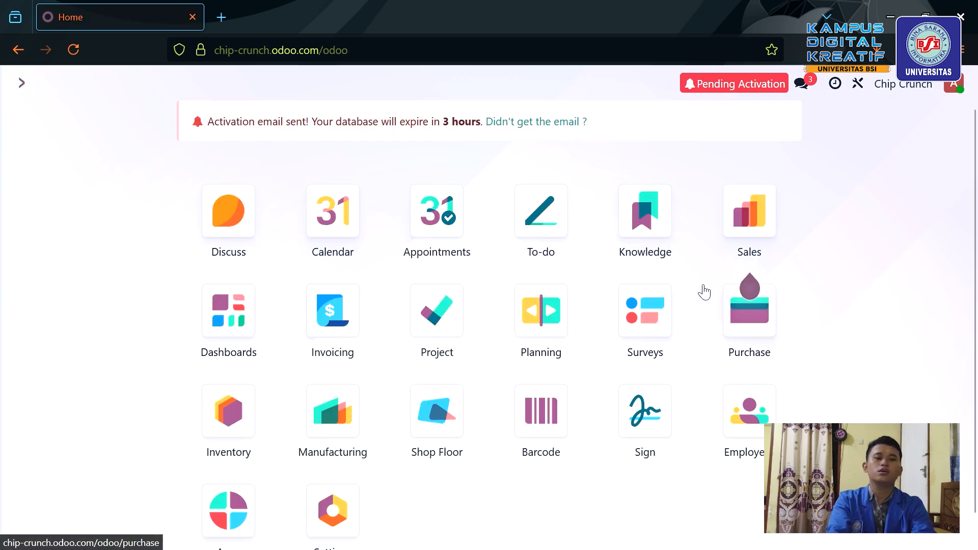
click(764, 316)
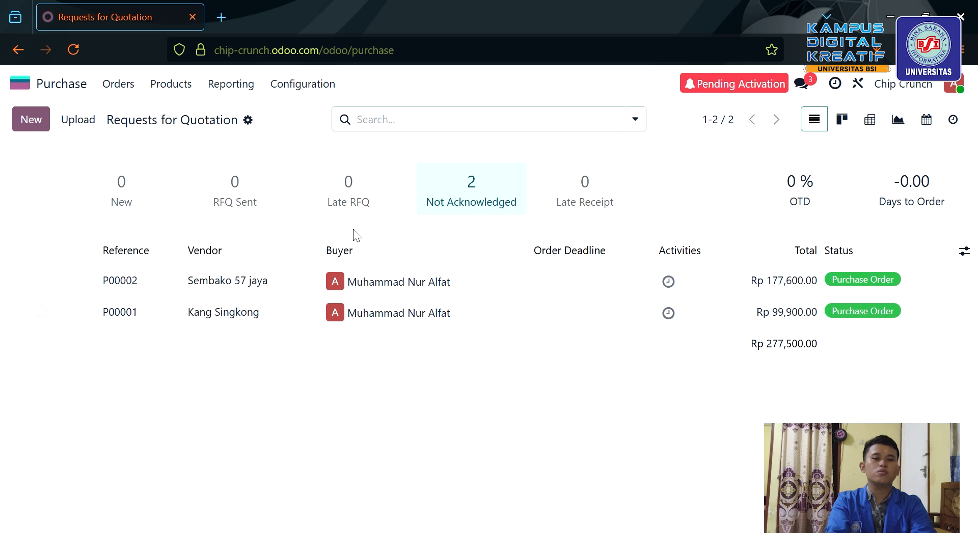
click(425, 283)
click(438, 123)
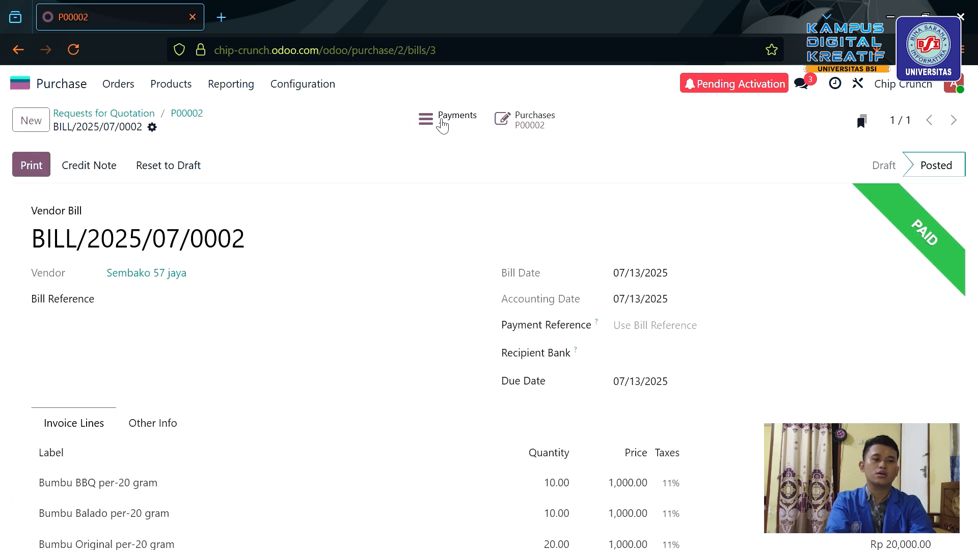
scroll(611, 393, down, 5)
scroll(594, 384, up, 5)
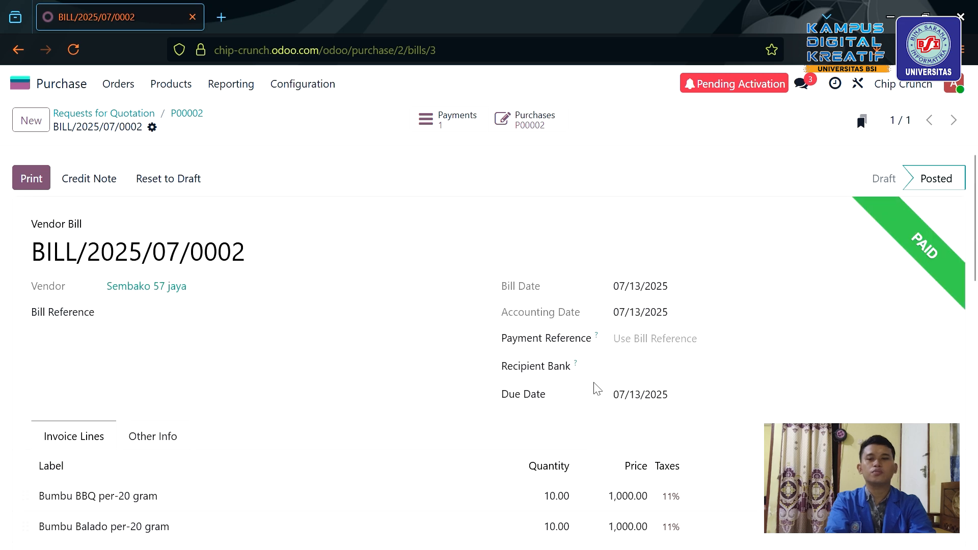
click(23, 83)
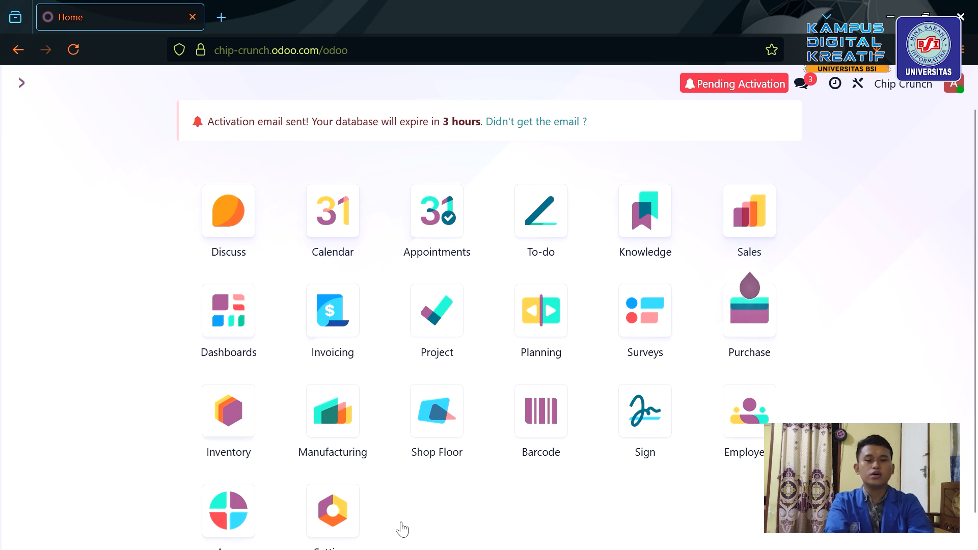
Start a new manufacturing order, switching Keripik Pisang Ori to Keripik Singkong Original, quantity 10.
click(359, 432)
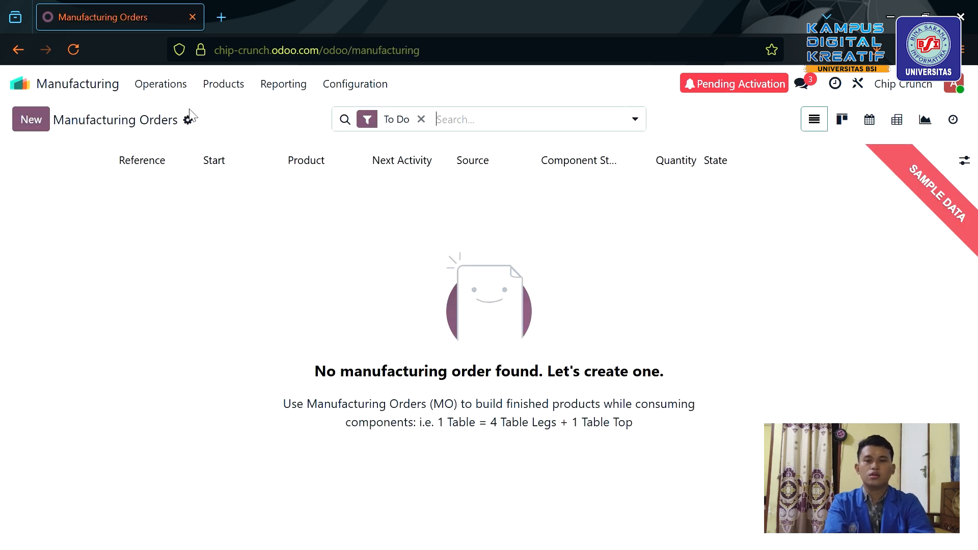
click(42, 121)
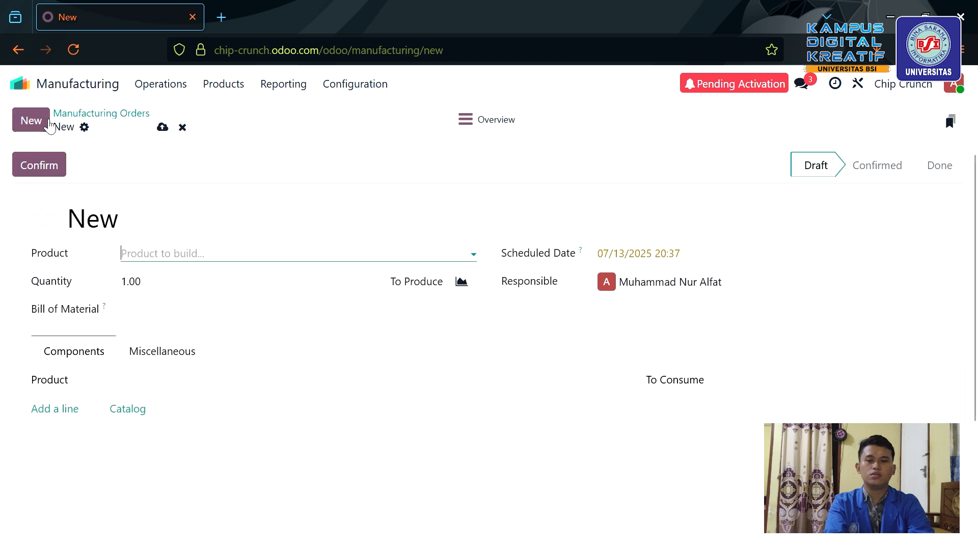
click(184, 260)
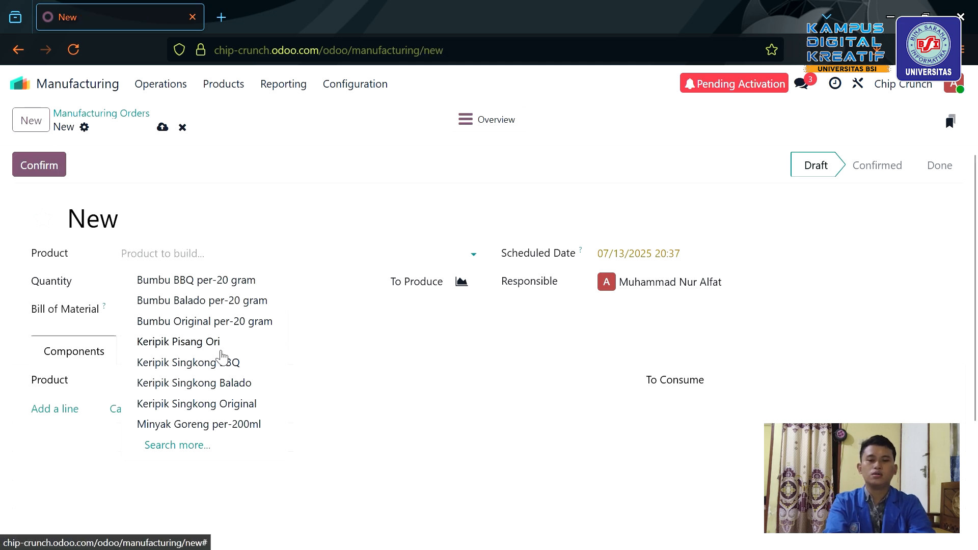
click(218, 343)
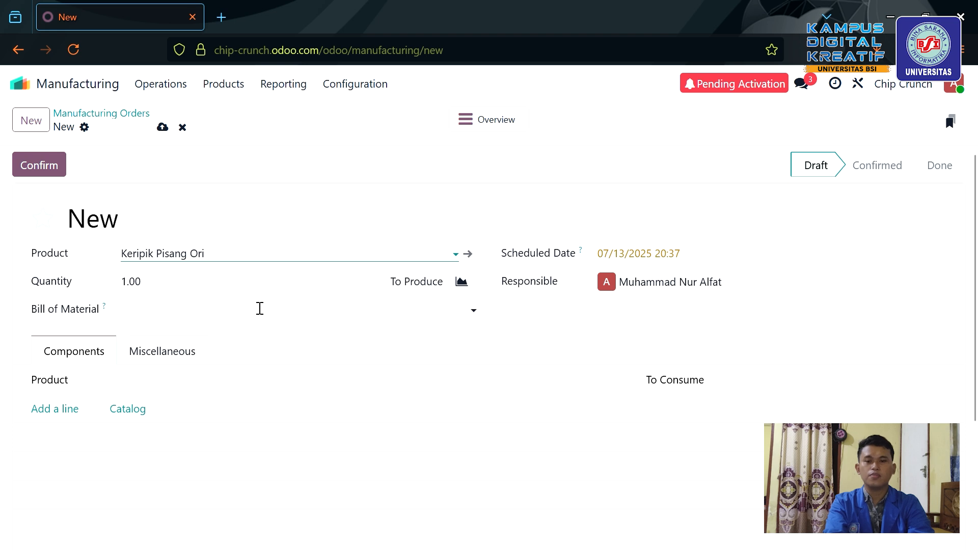
click(236, 261)
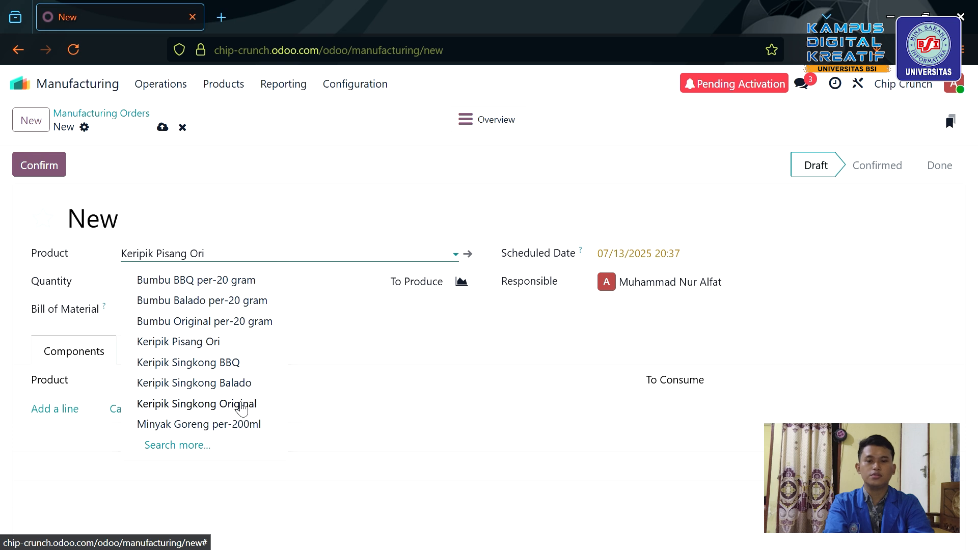
click(238, 406)
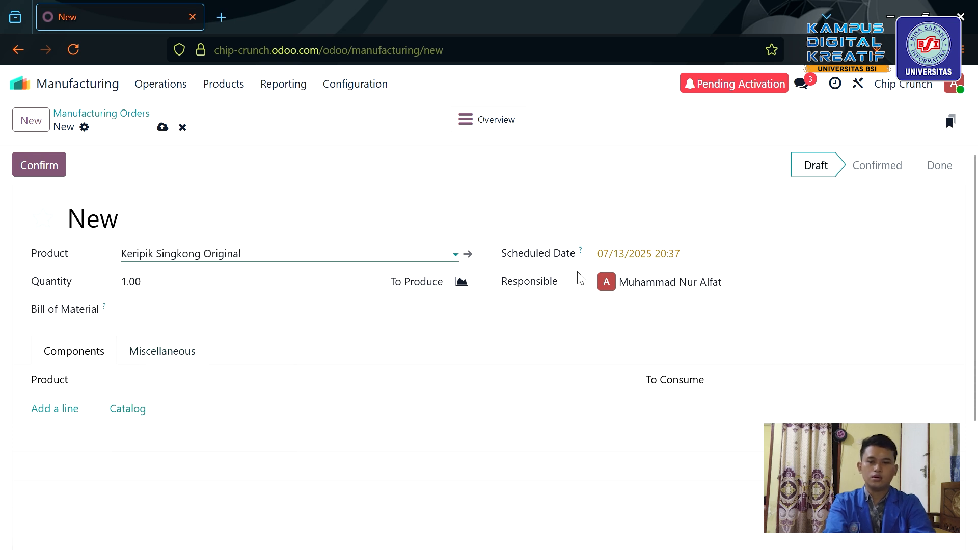
click(144, 292)
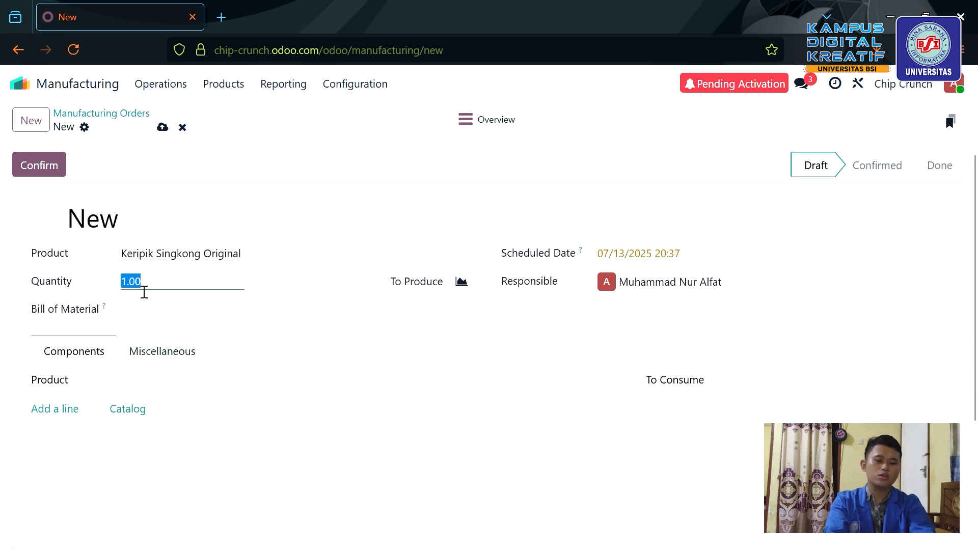
text(1)
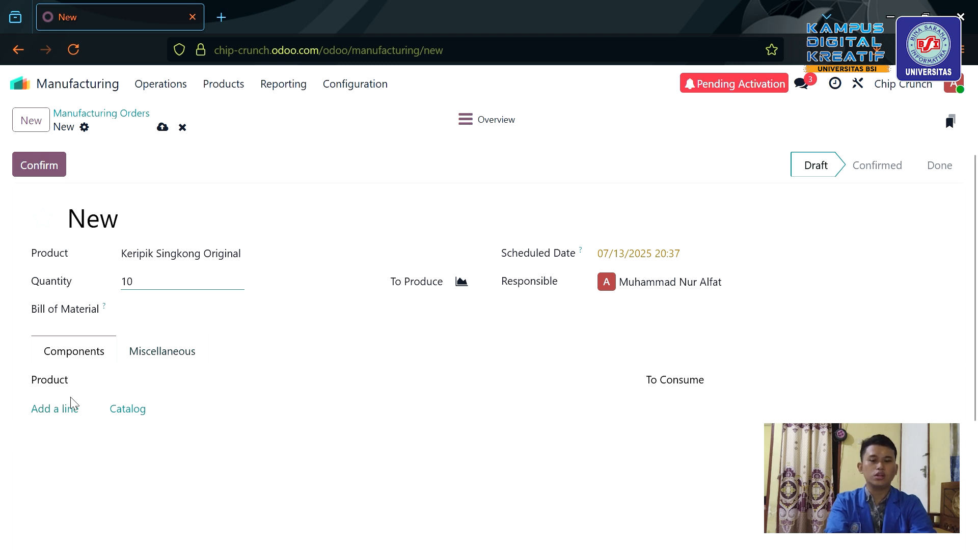
Add Singkong per-500gram as a component consuming 10.
click(61, 411)
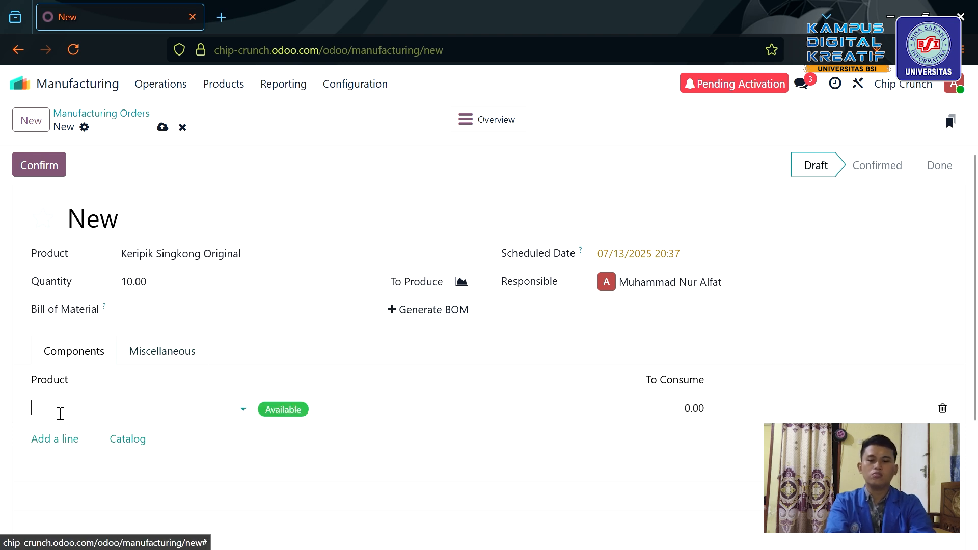
click(173, 416)
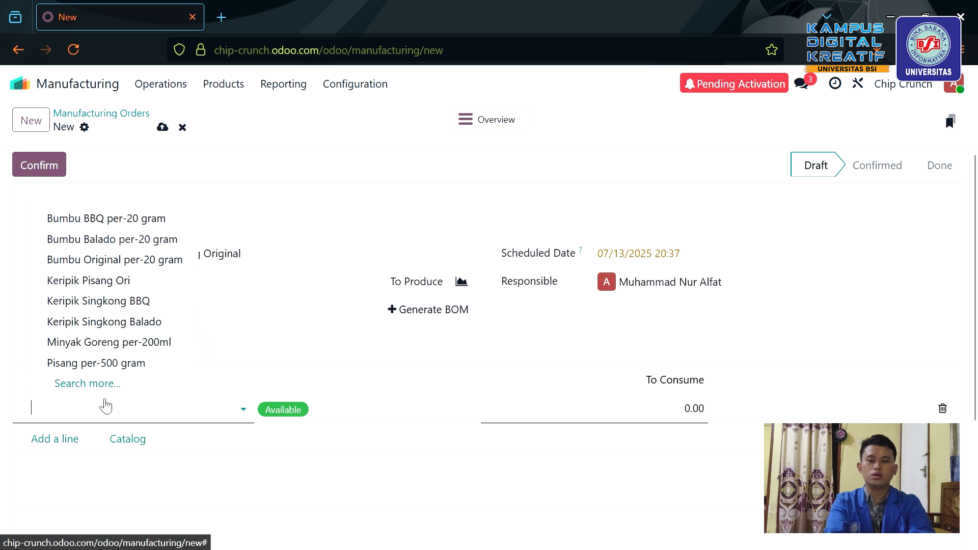
click(78, 422)
text(s)
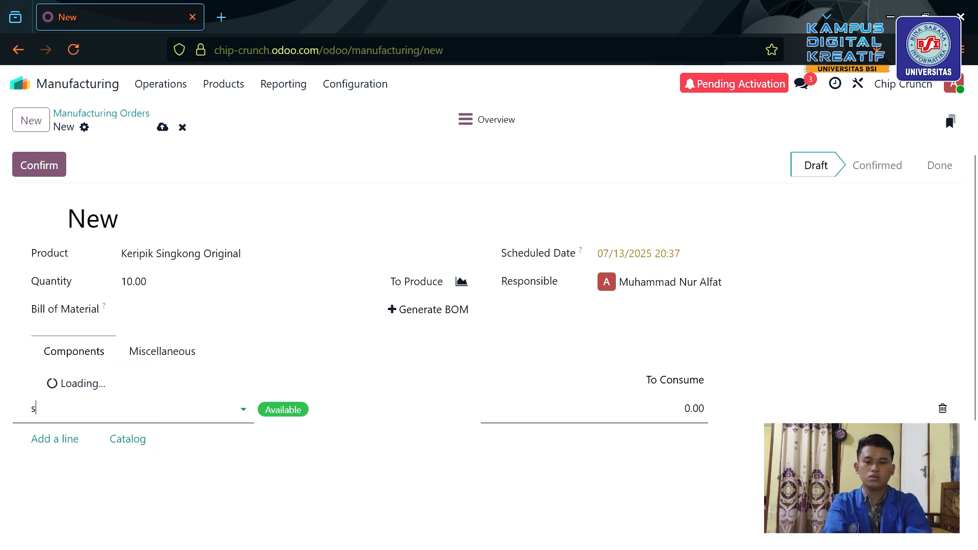
text(ing)
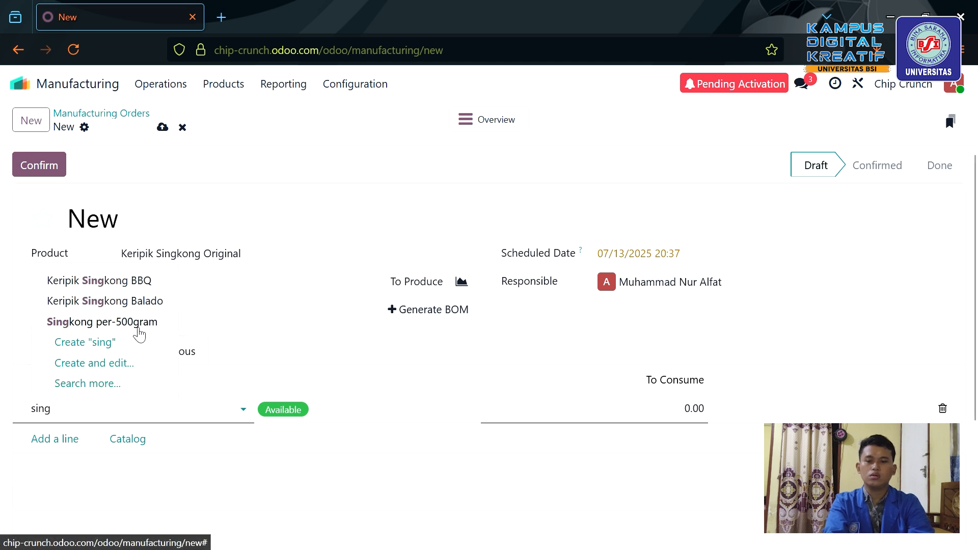
click(139, 323)
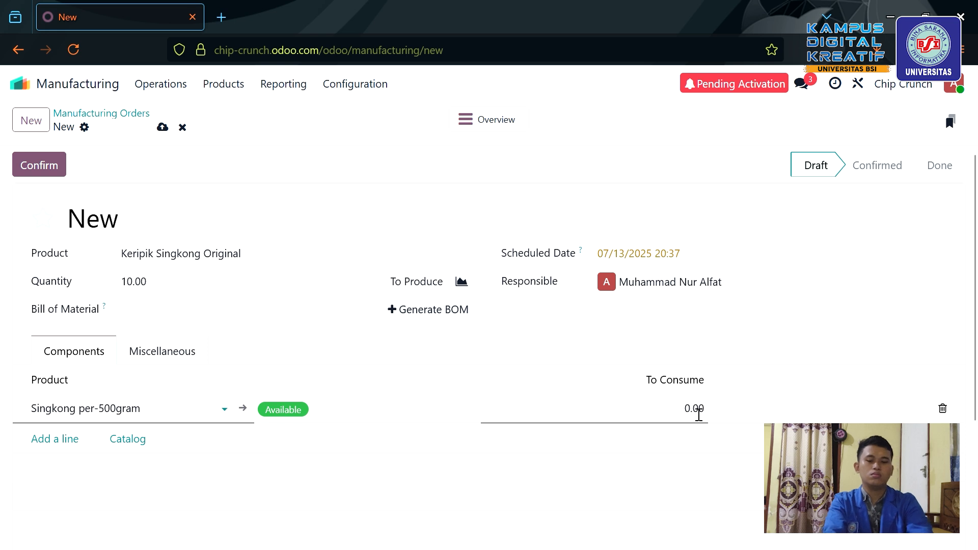
click(698, 414)
text(10)
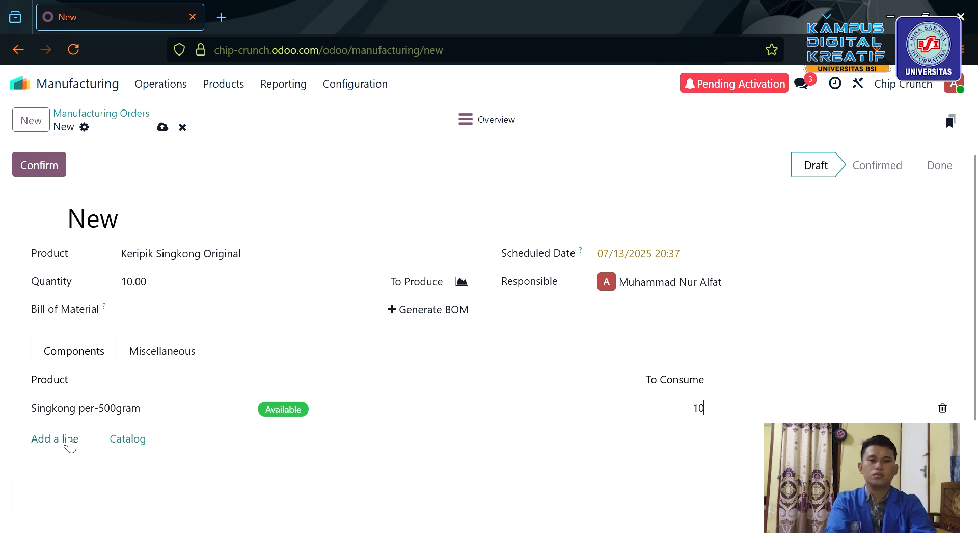
Add Bumbu Original per-20 gram as a component consuming 10.
click(71, 442)
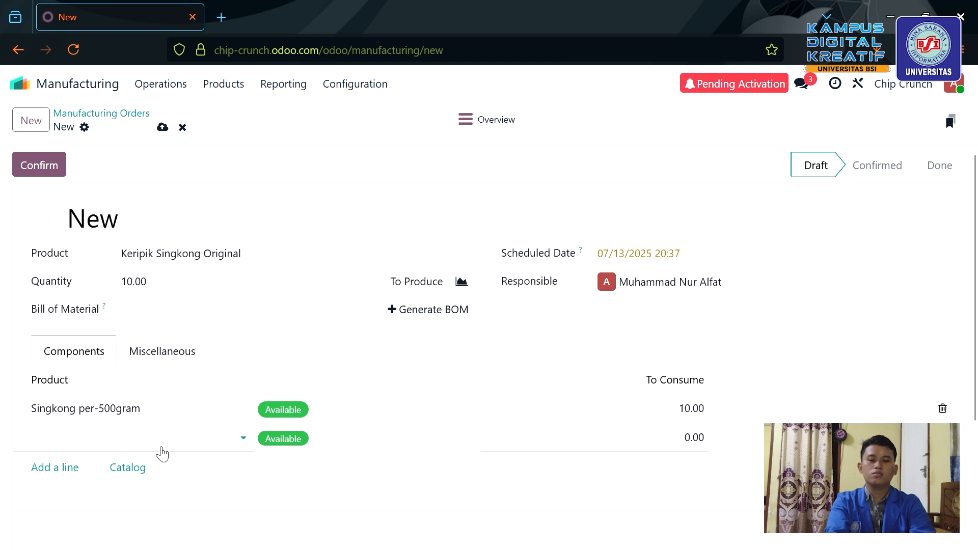
click(159, 449)
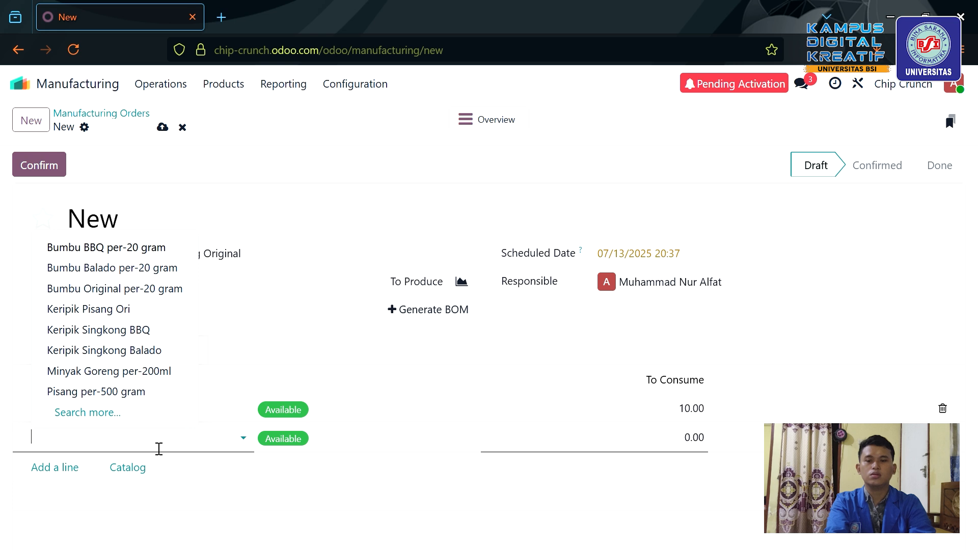
click(168, 294)
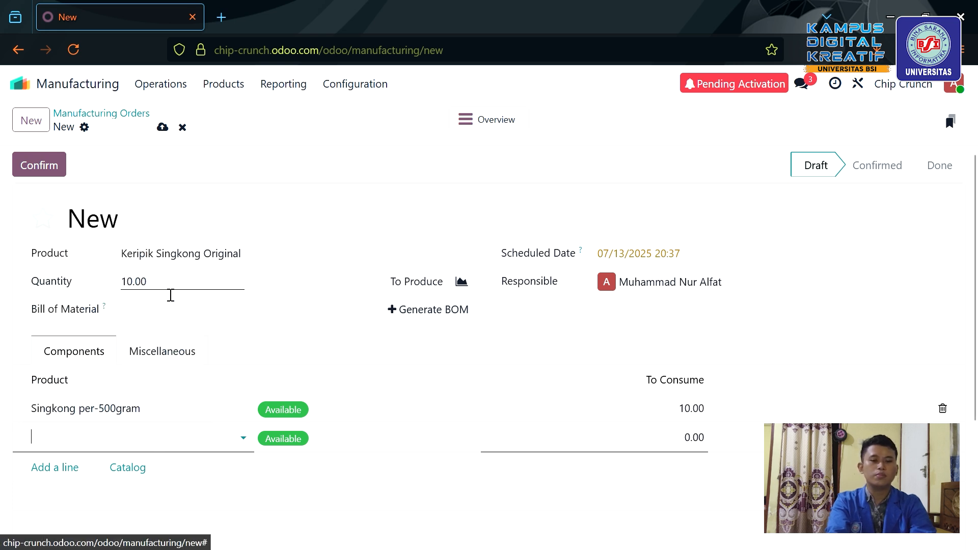
click(709, 447)
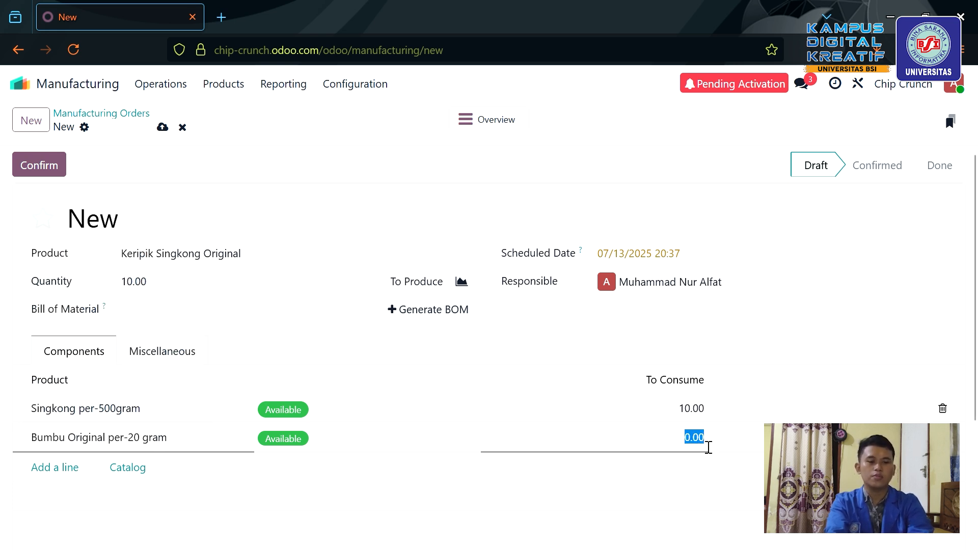
text(10)
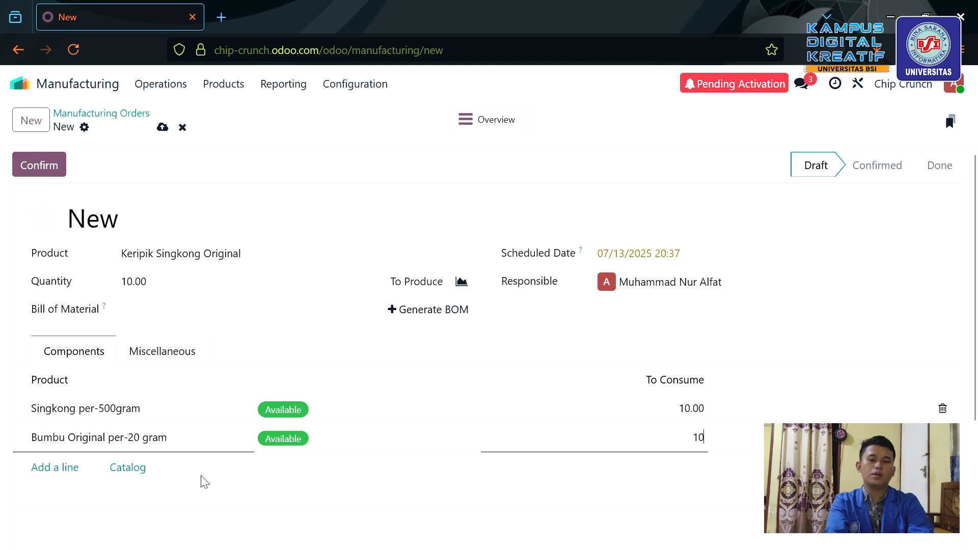
Add Minyak Goreng per-200ml as a component consuming 10.
click(61, 469)
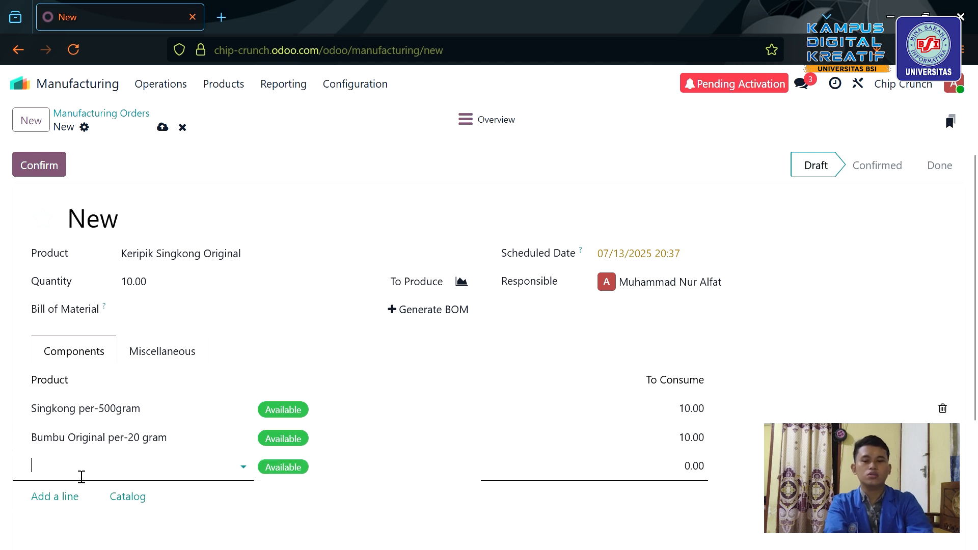
click(82, 477)
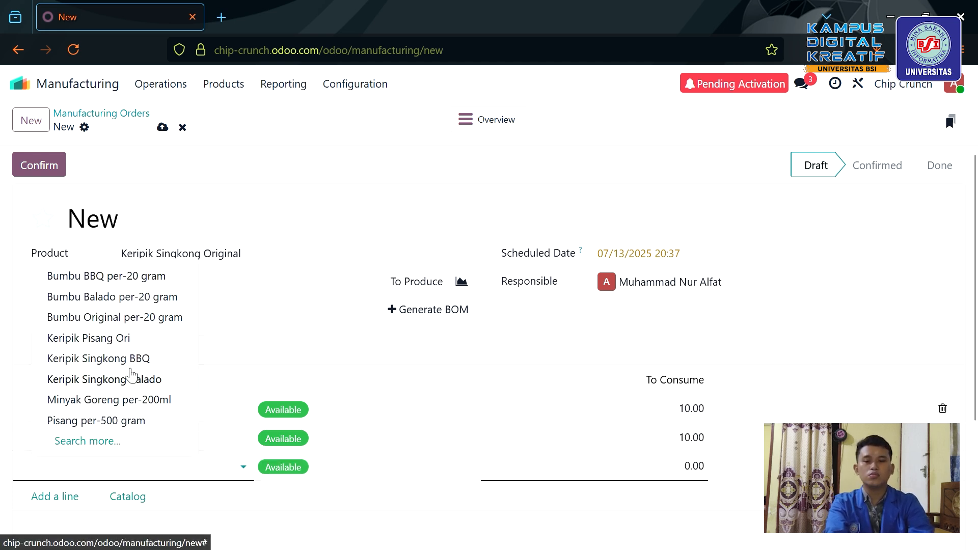
click(103, 401)
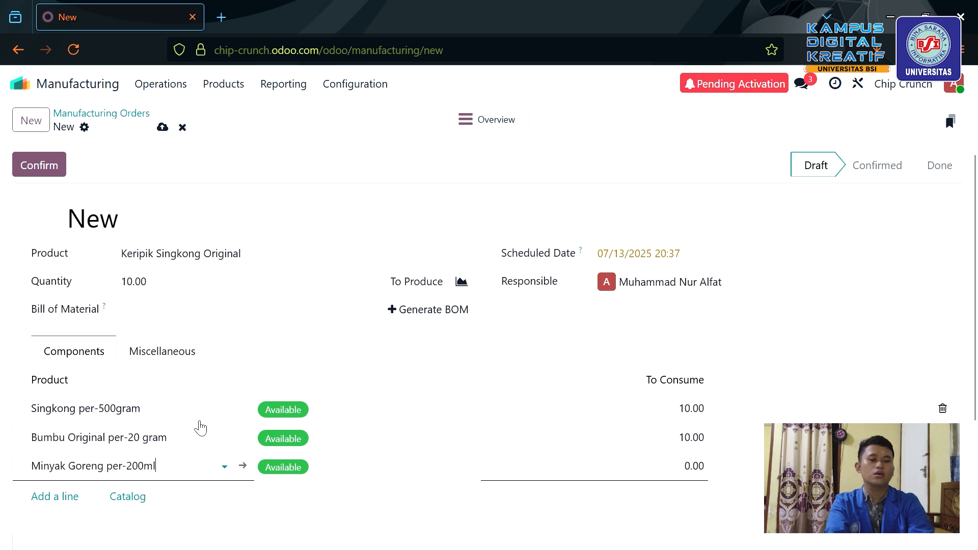
click(702, 475)
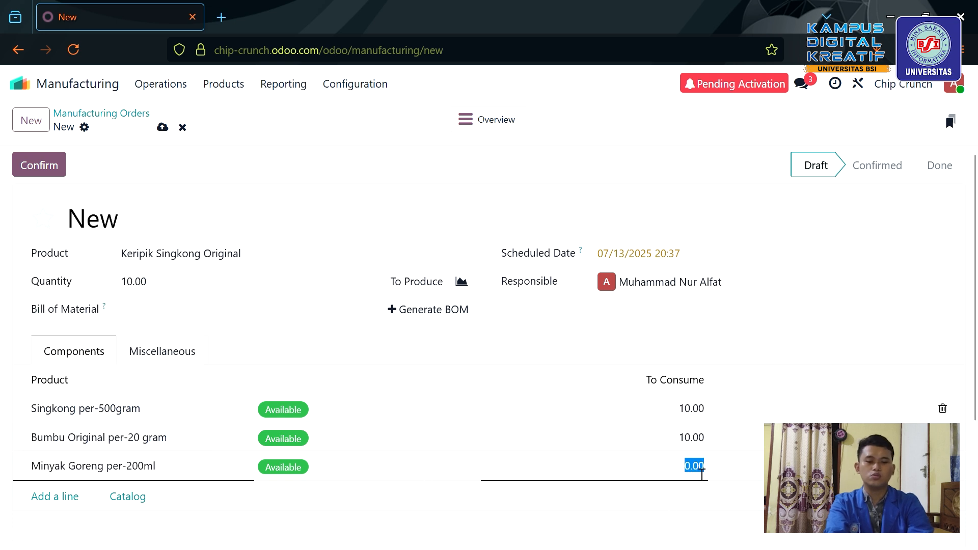
text(10)
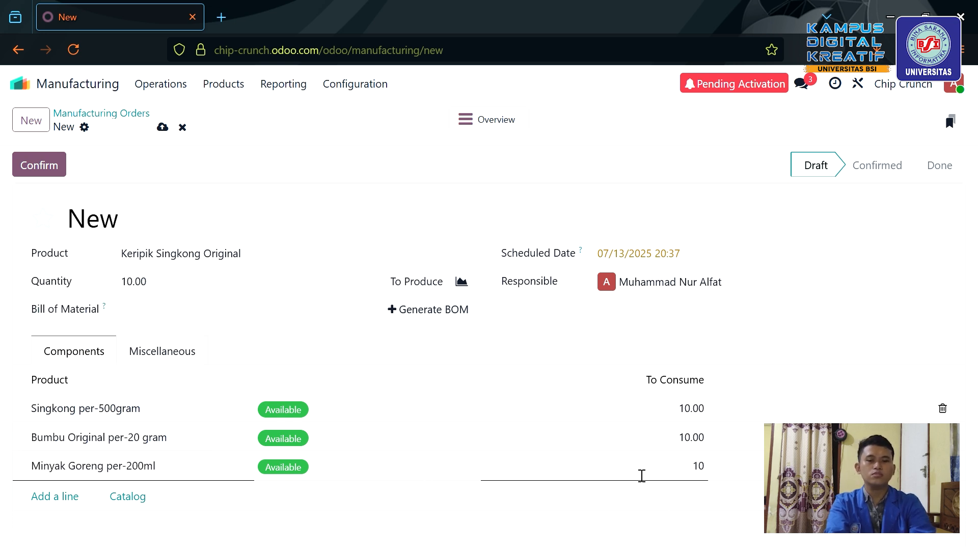
scroll(637, 471, down, 2)
scroll(201, 445, up, 2)
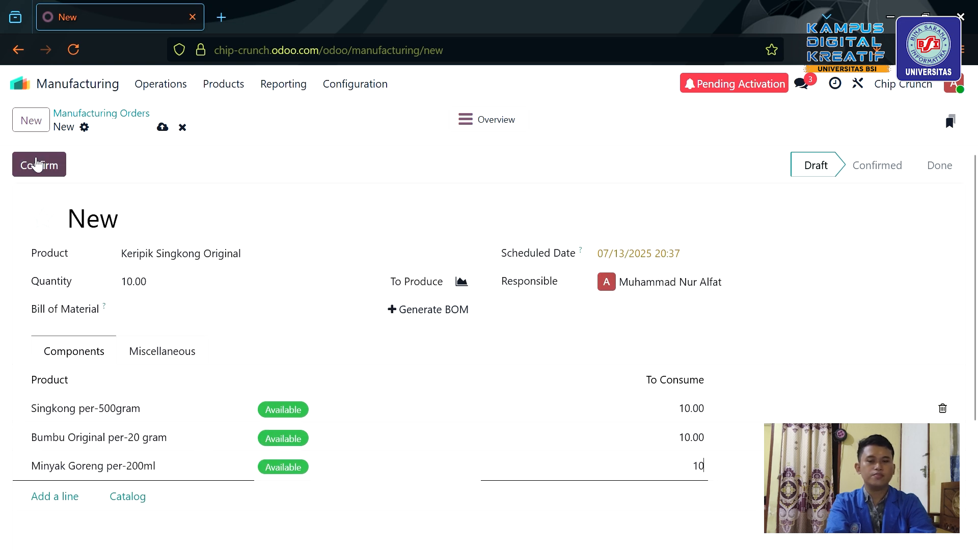
Confirm manufacturing order WH/MO/00001 for 10 Keripik Singkong Original.
click(36, 162)
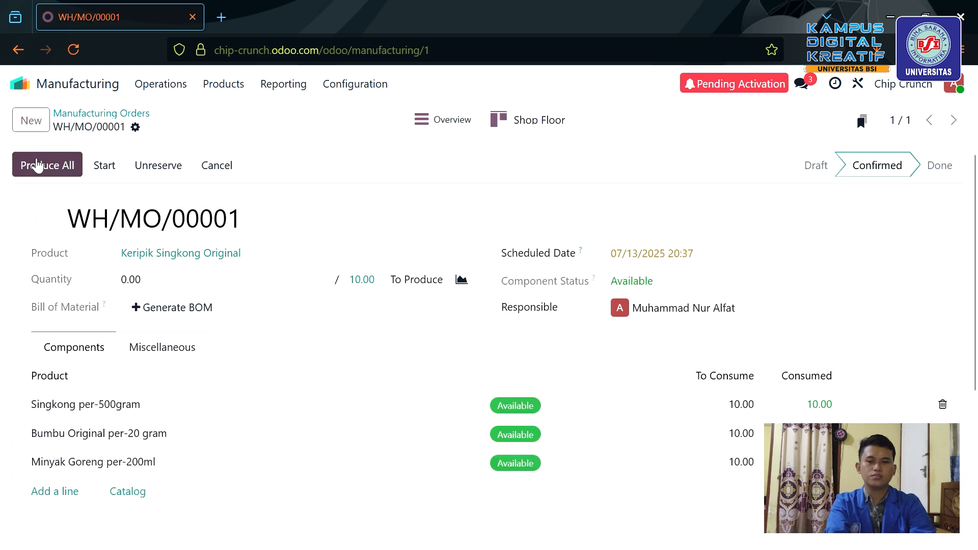
scroll(231, 307, down, 4)
scroll(231, 308, up, 4)
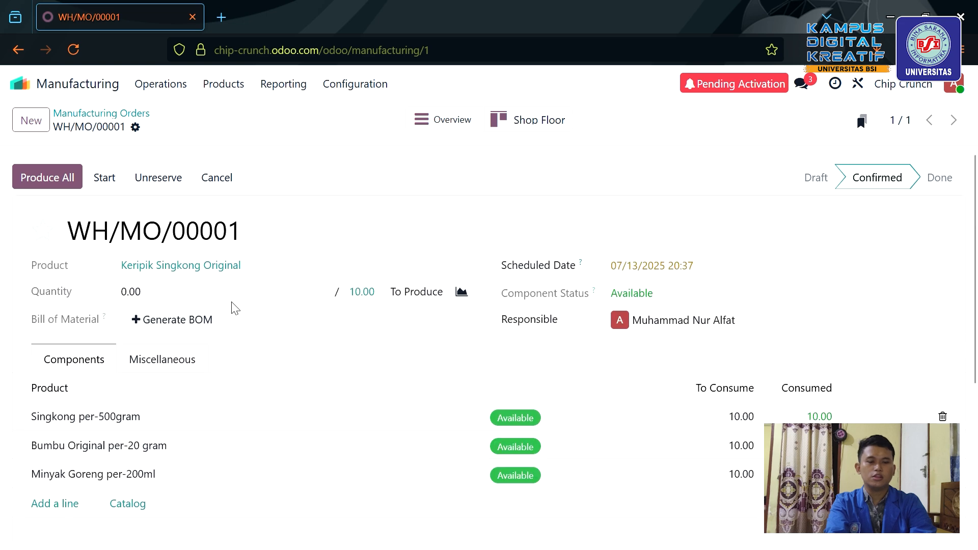
scroll(313, 389, down, 3)
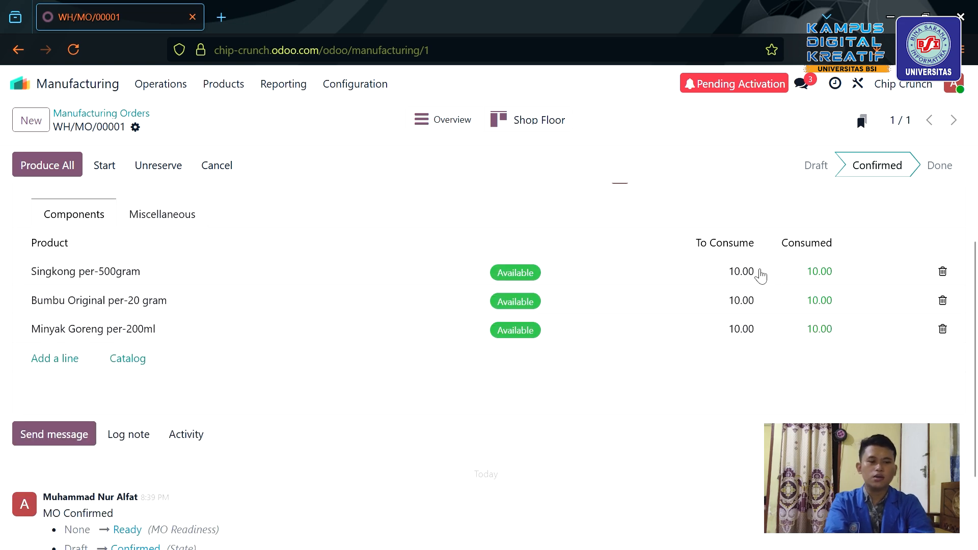
scroll(744, 275, up, 2)
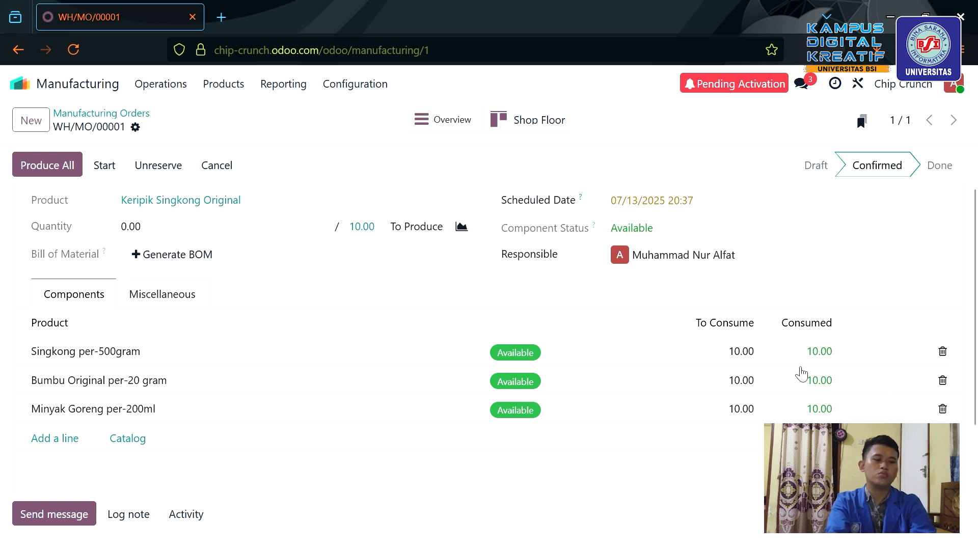
Review each component's consumed amount, leaving all three at 10.00.
click(744, 355)
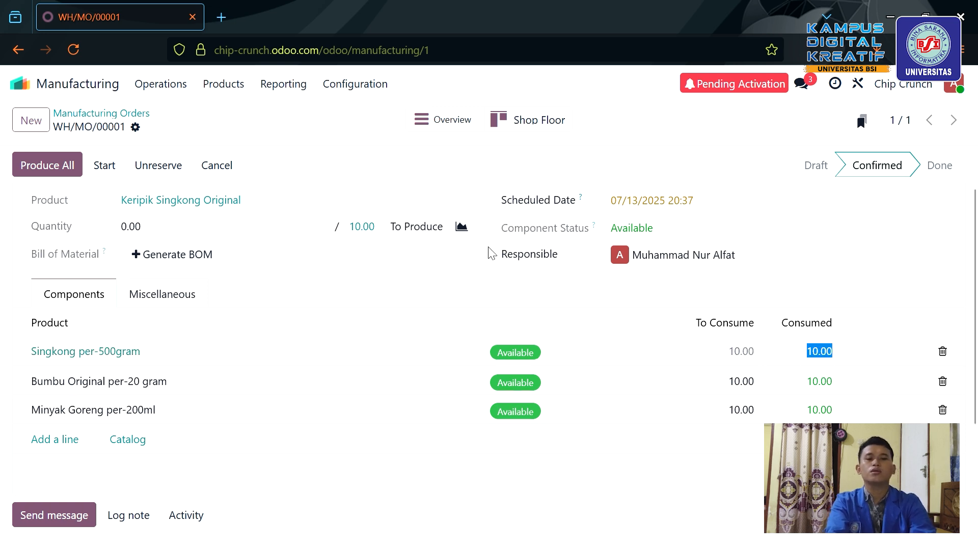
click(511, 291)
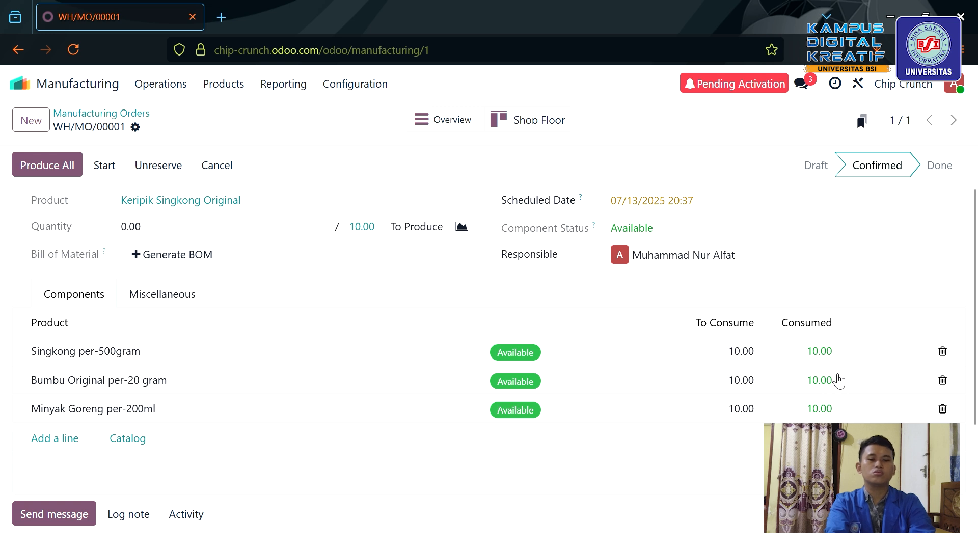
click(829, 365)
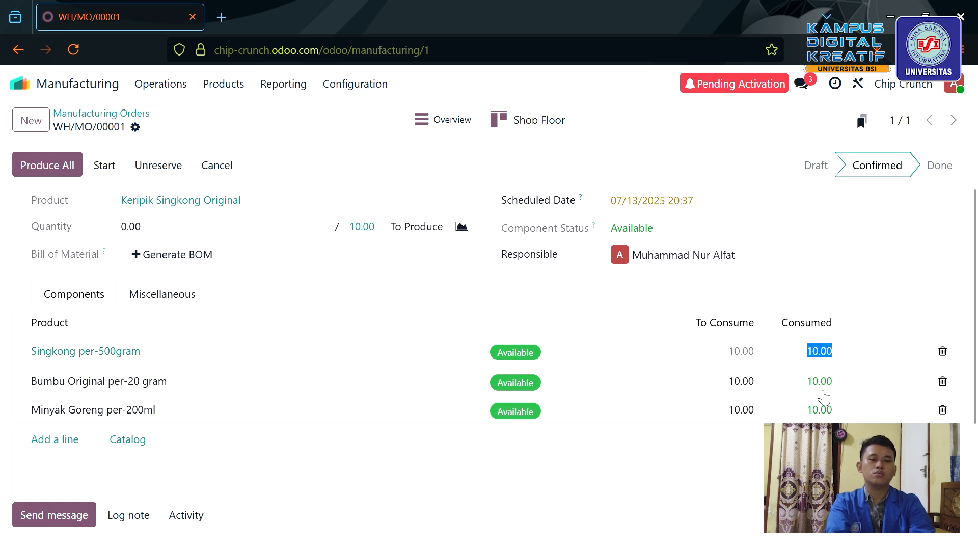
click(838, 392)
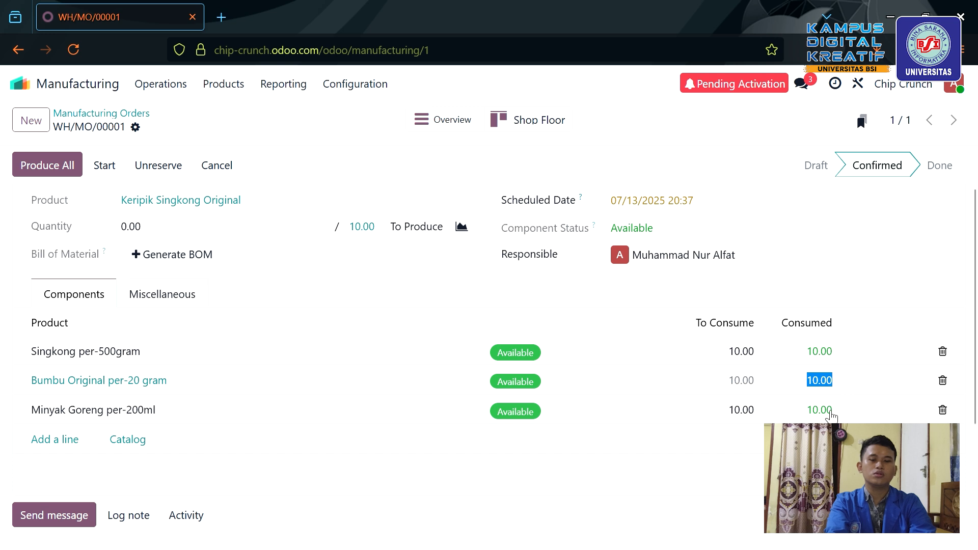
click(827, 419)
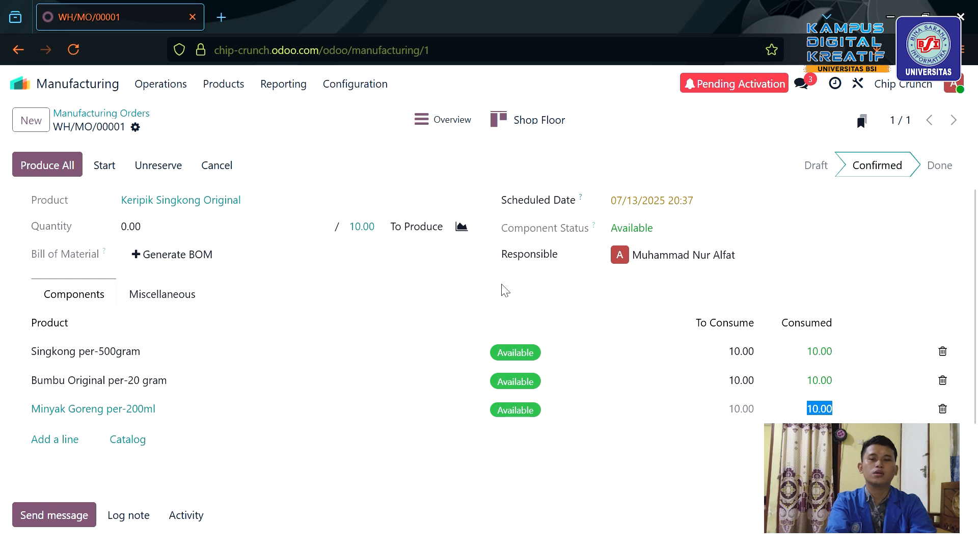
click(306, 205)
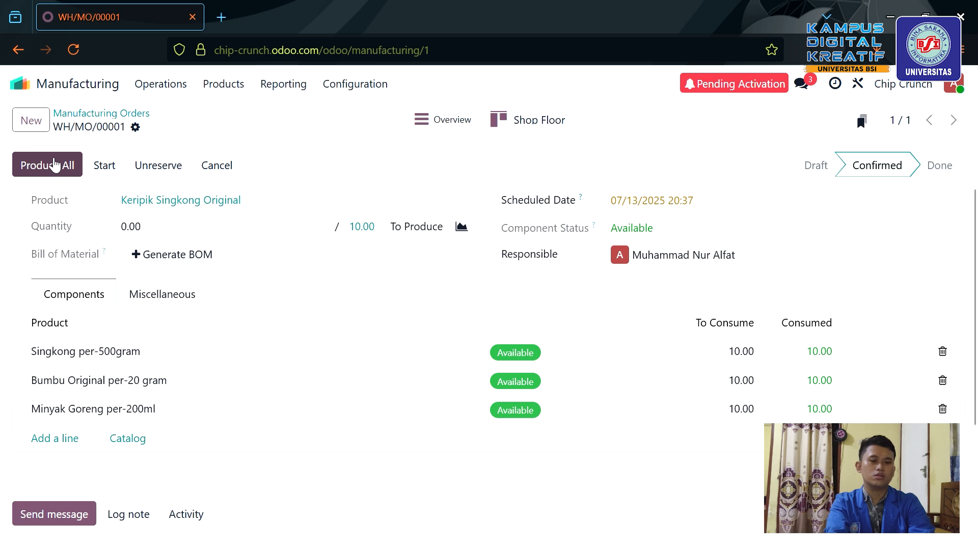
Produce all 10 Keripik Singkong Original, marking the order Done.
click(54, 165)
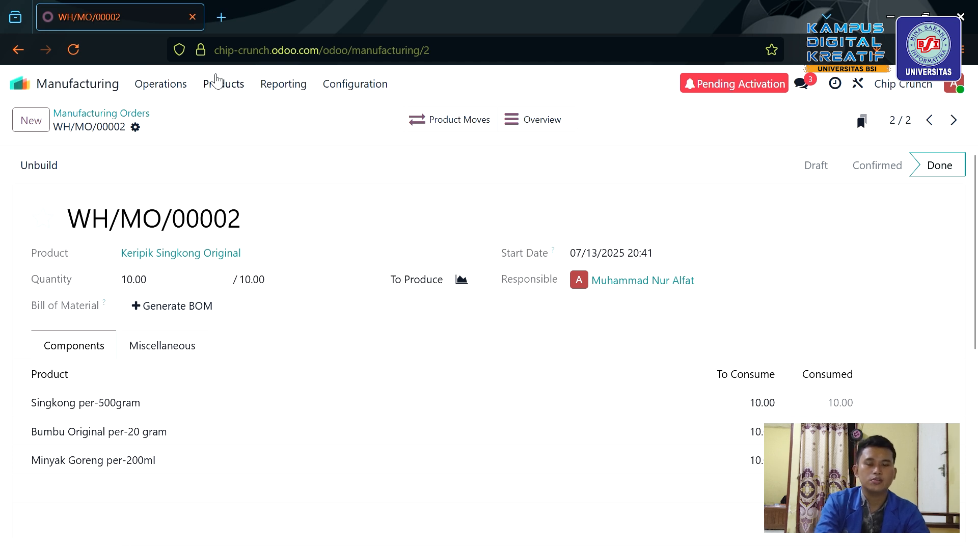
Open the Manufacturing products list showing Keripik Singkong Original at 10.00 on hand.
click(218, 82)
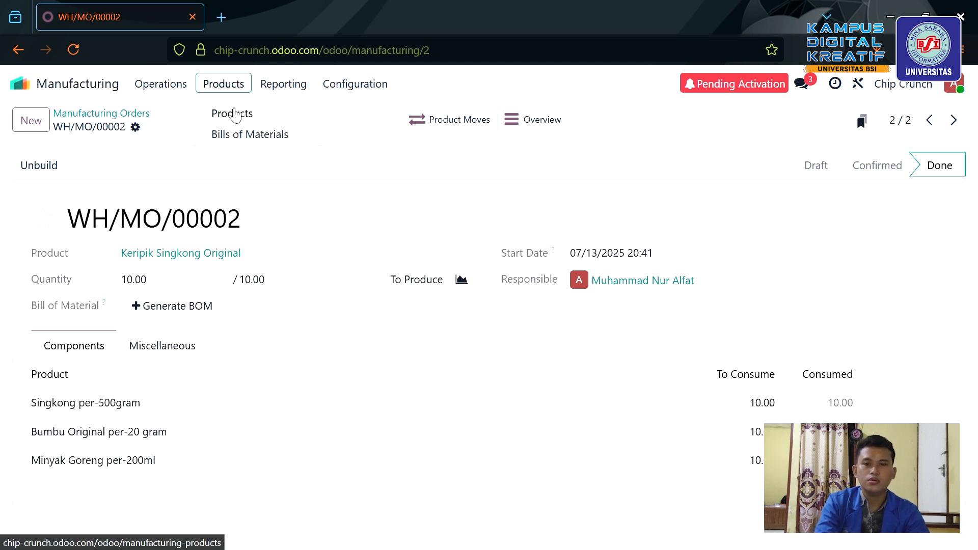
click(235, 115)
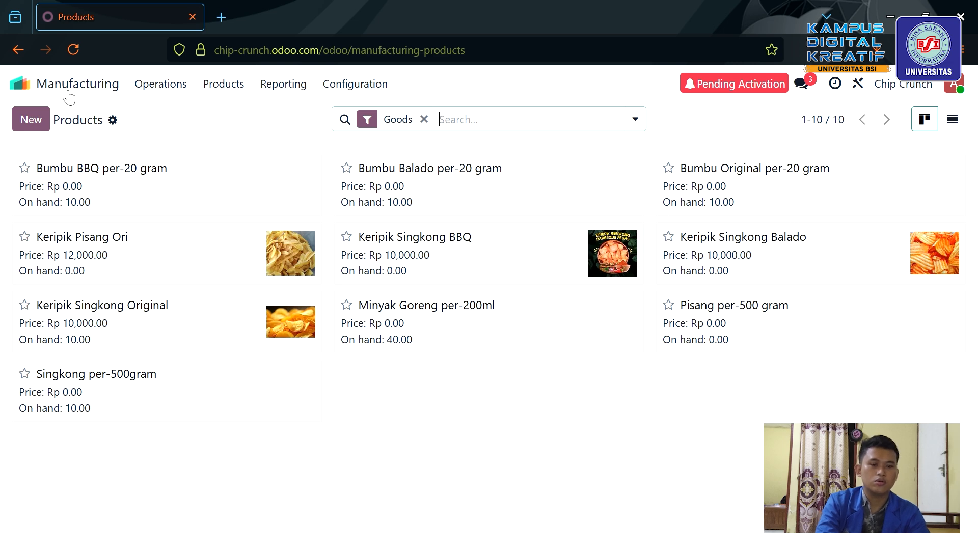
Start a new manufacturing order for 10 Keripik Singkong Balado.
click(19, 83)
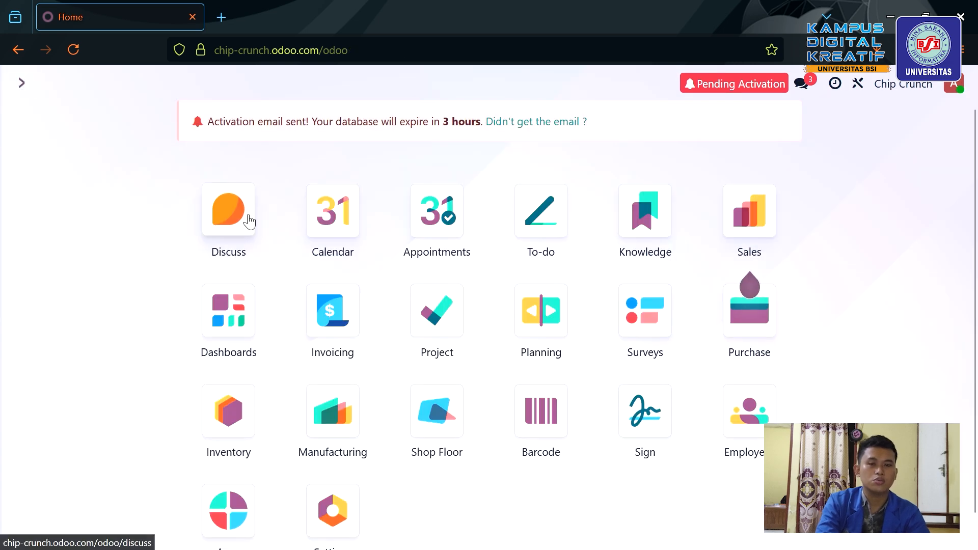
click(329, 432)
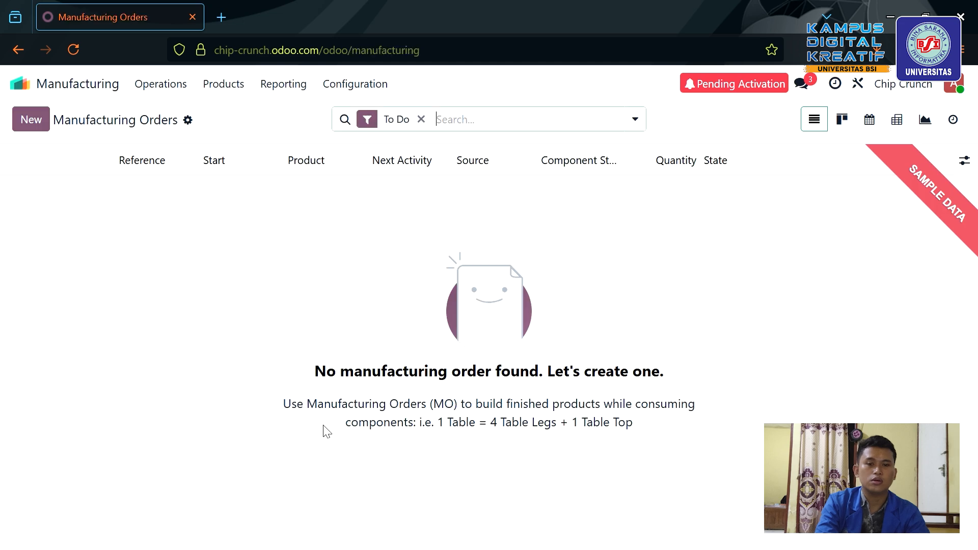
click(50, 127)
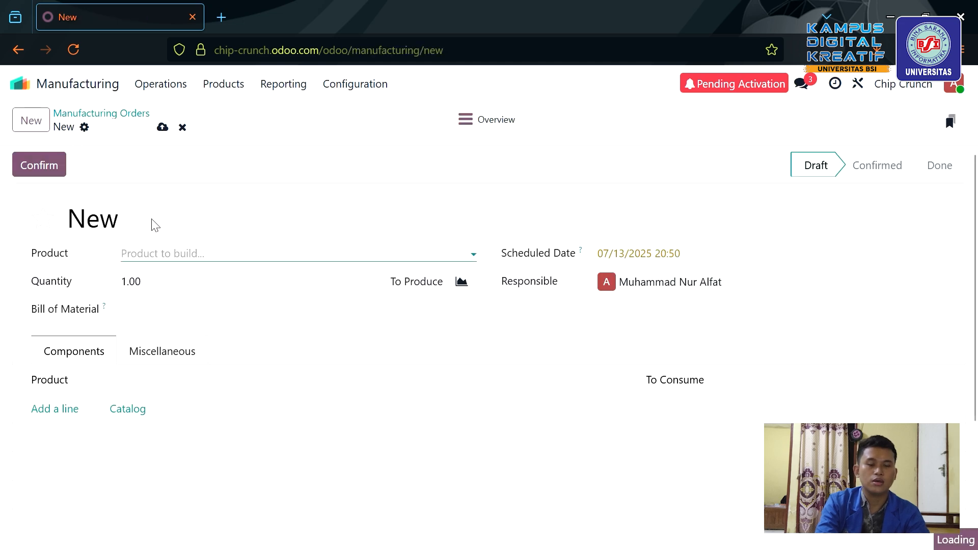
click(174, 253)
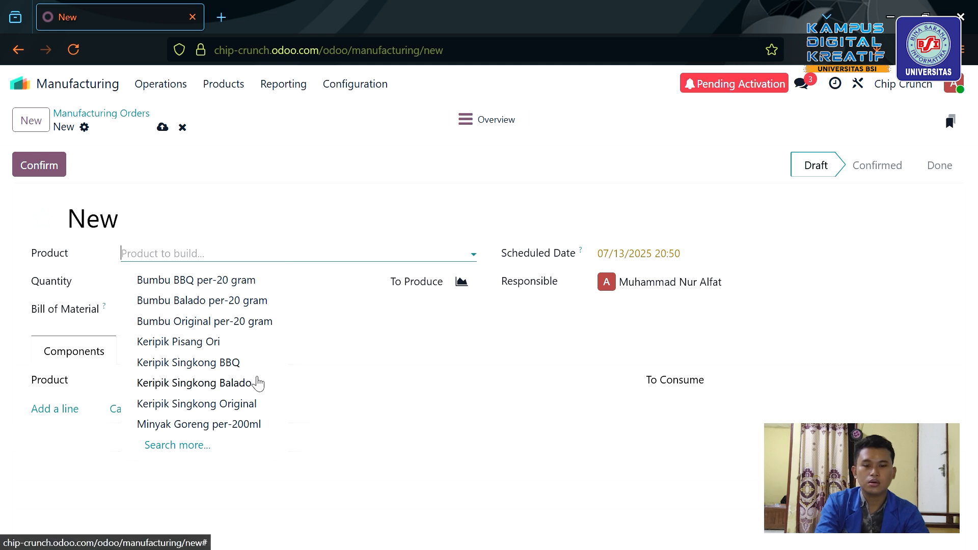
click(256, 383)
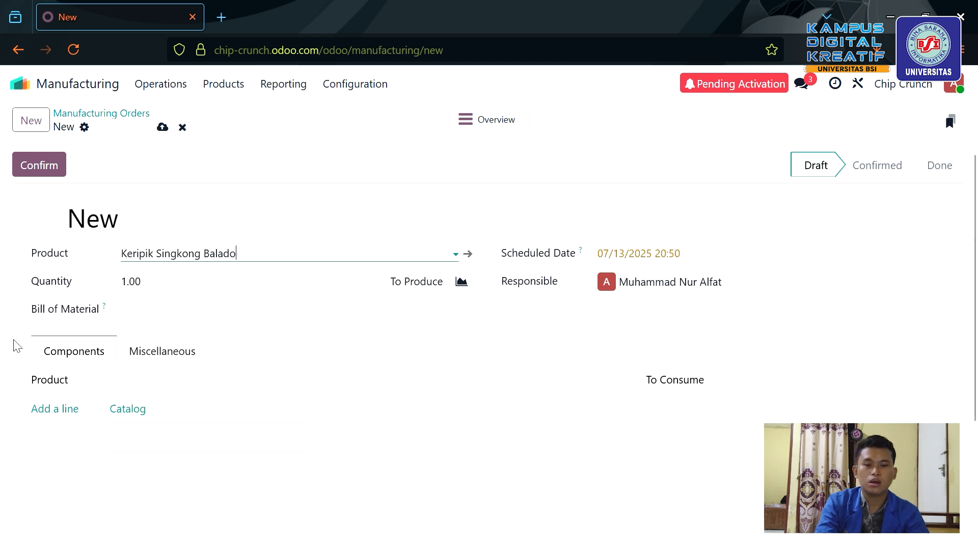
click(144, 288)
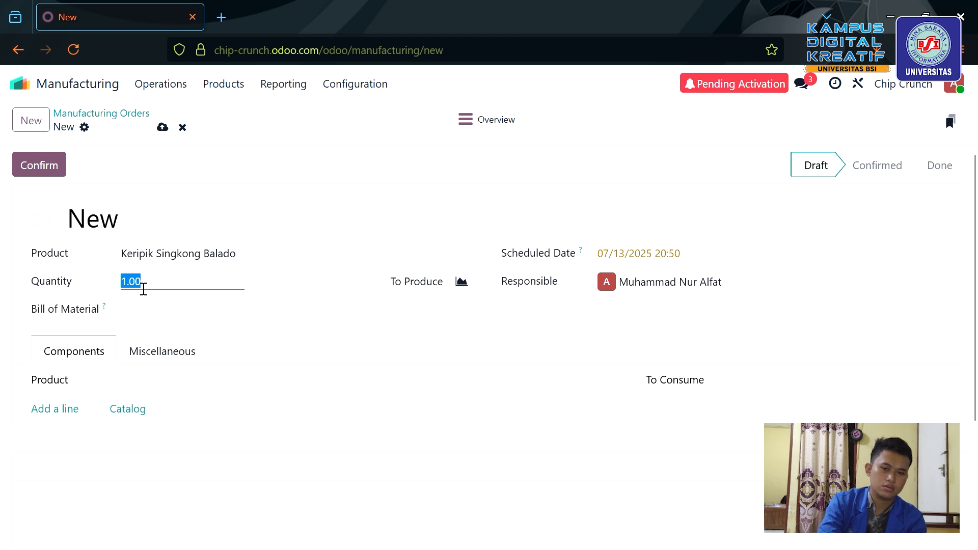
text(10)
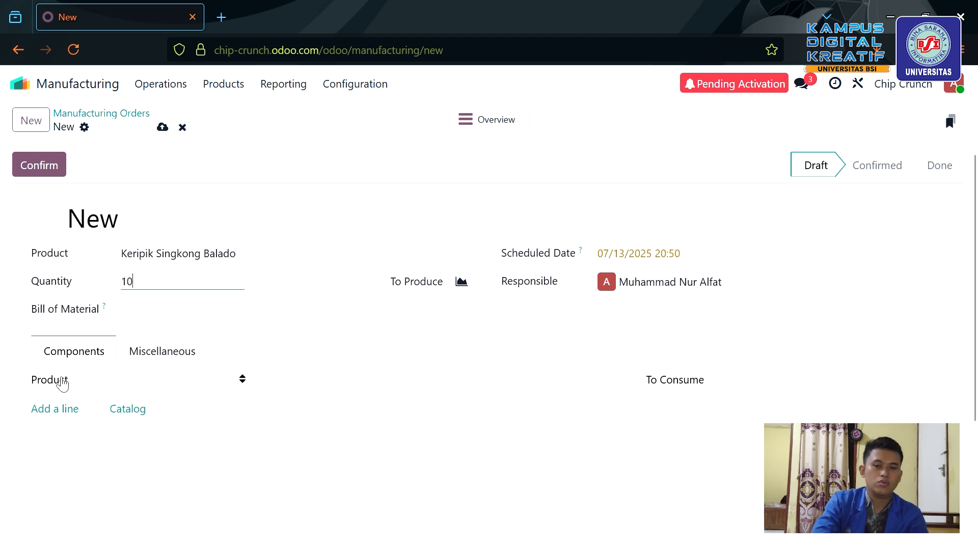
Add Bumbu Balado per-20 gram as the first component.
click(72, 409)
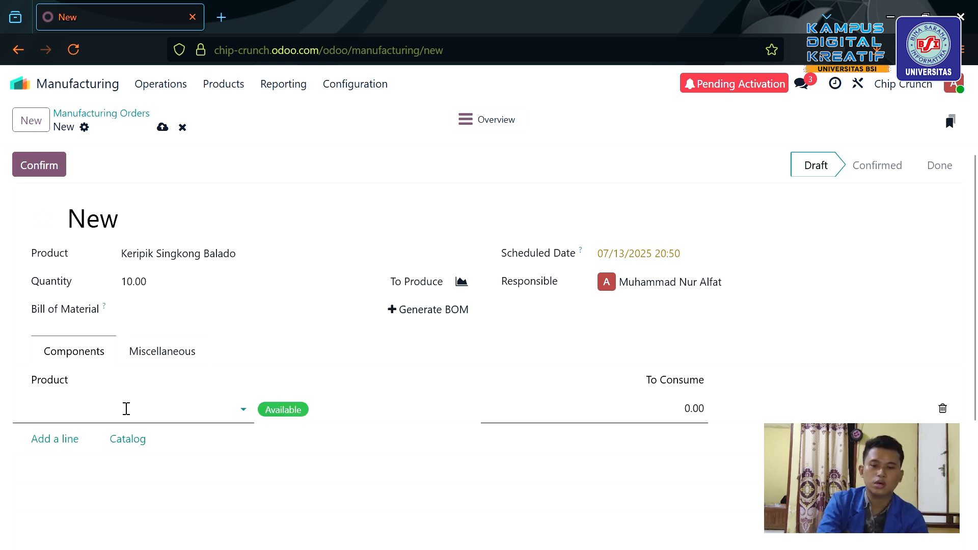
click(184, 410)
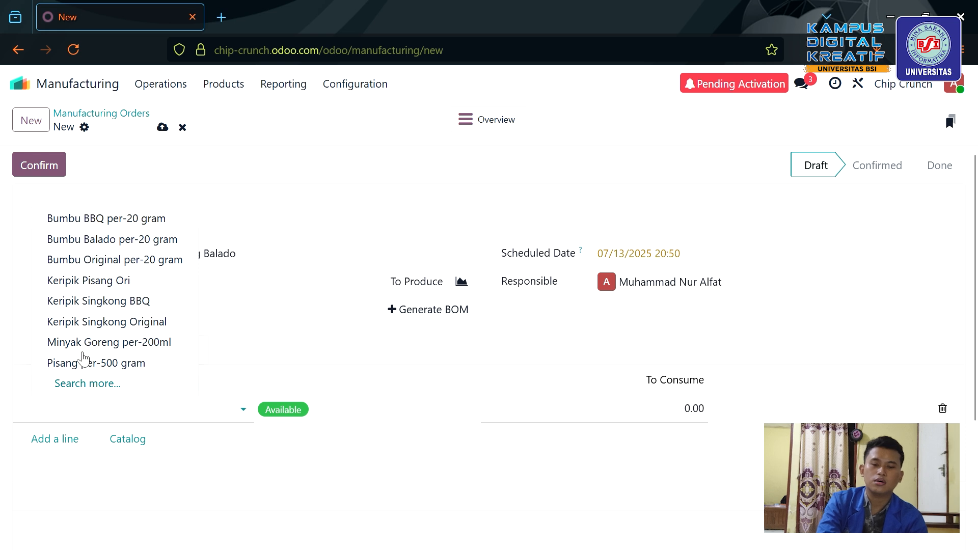
click(155, 241)
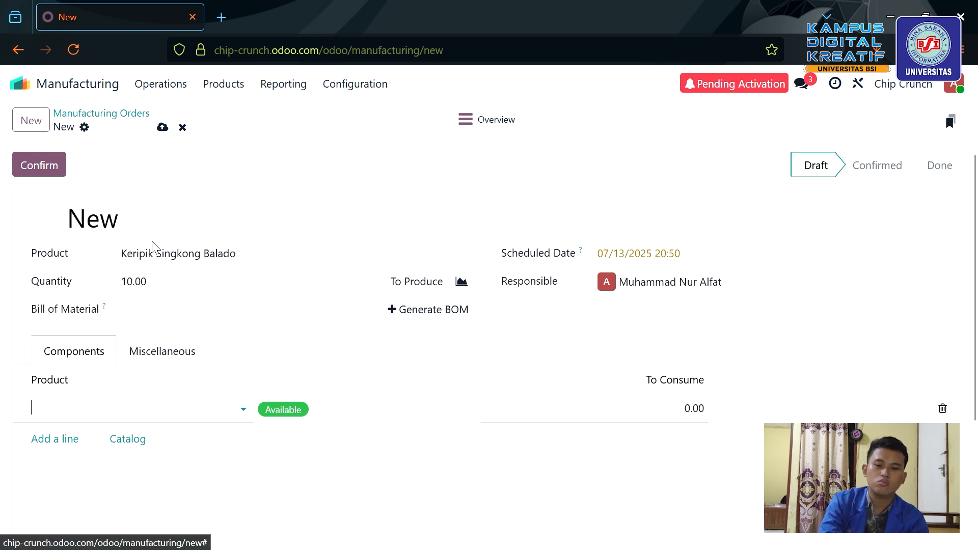
click(51, 447)
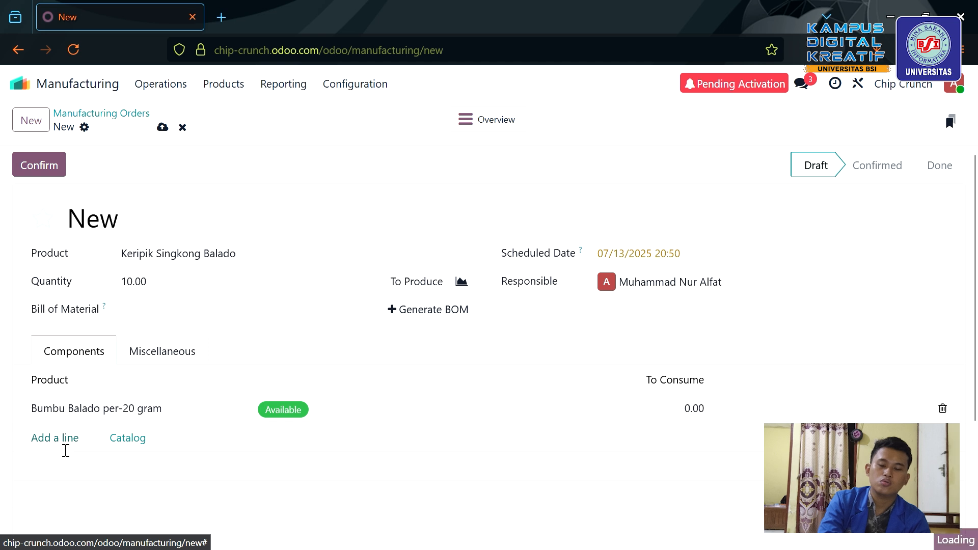
Add Singkong per-500gram, replacing a mistaken Keripik Singkong BBQ, and Minyak Goreng per-200ml.
click(64, 450)
click(111, 449)
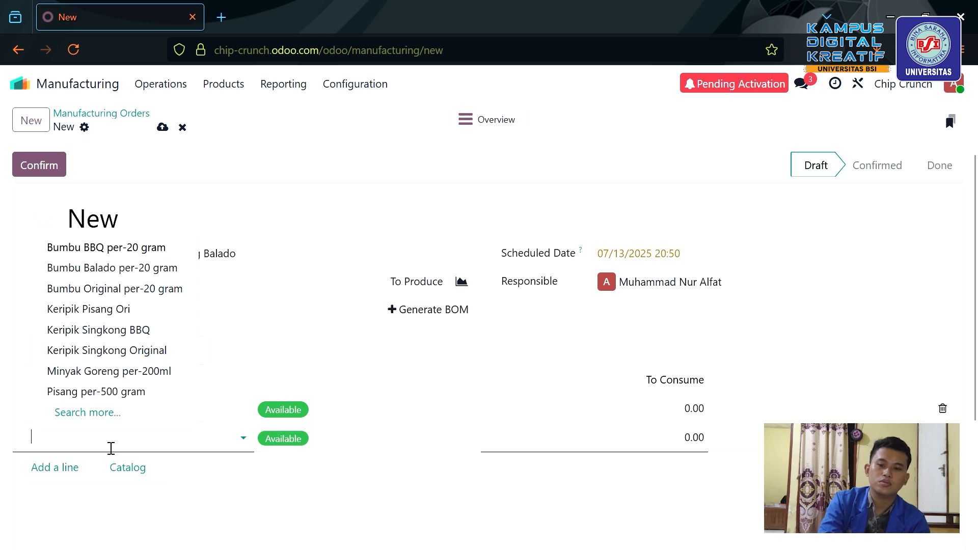
click(134, 329)
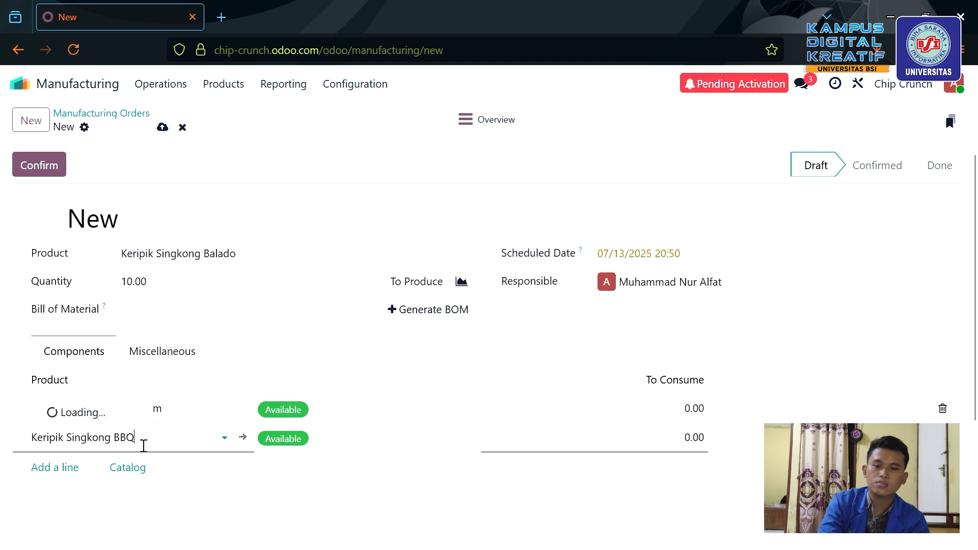
click(225, 439)
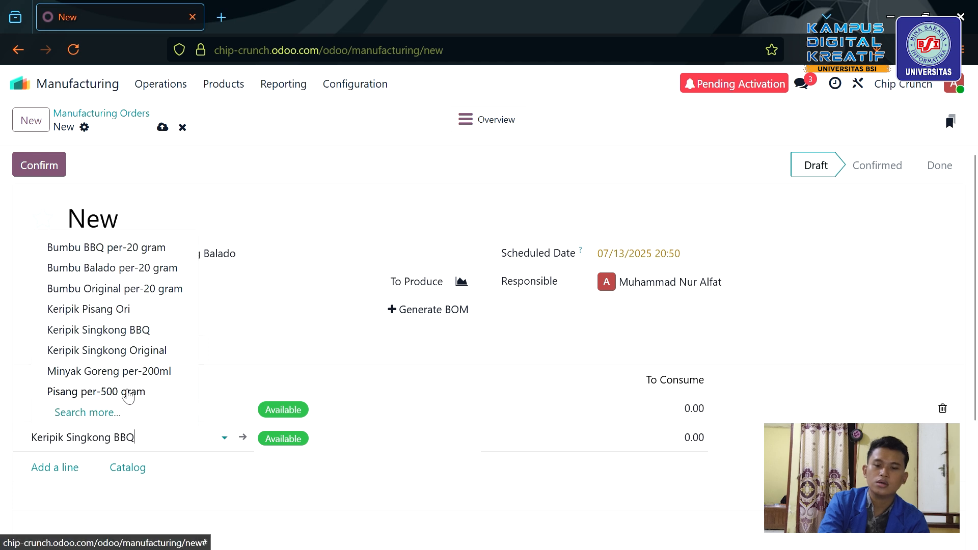
click(135, 439)
drag(135, 439, 3, 437)
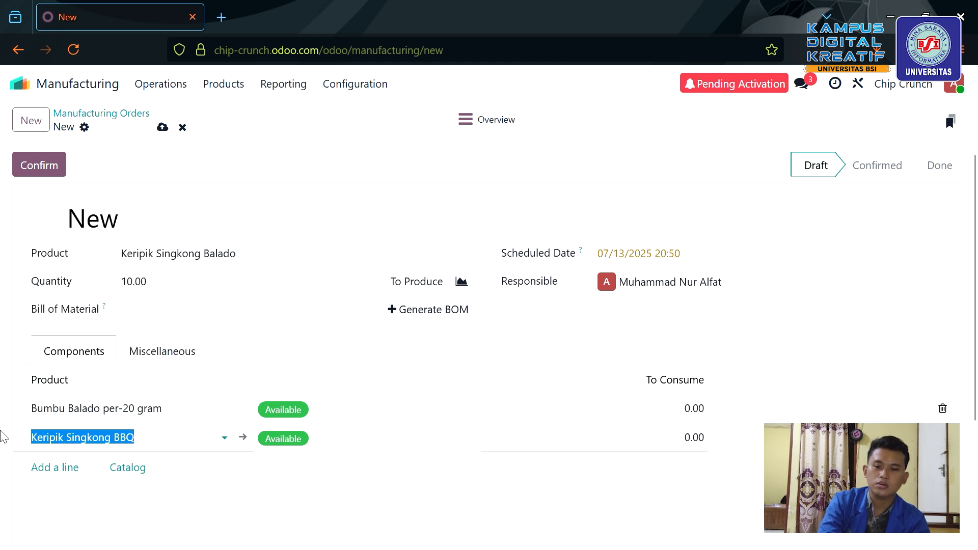
key(BackSpace)
text(si)
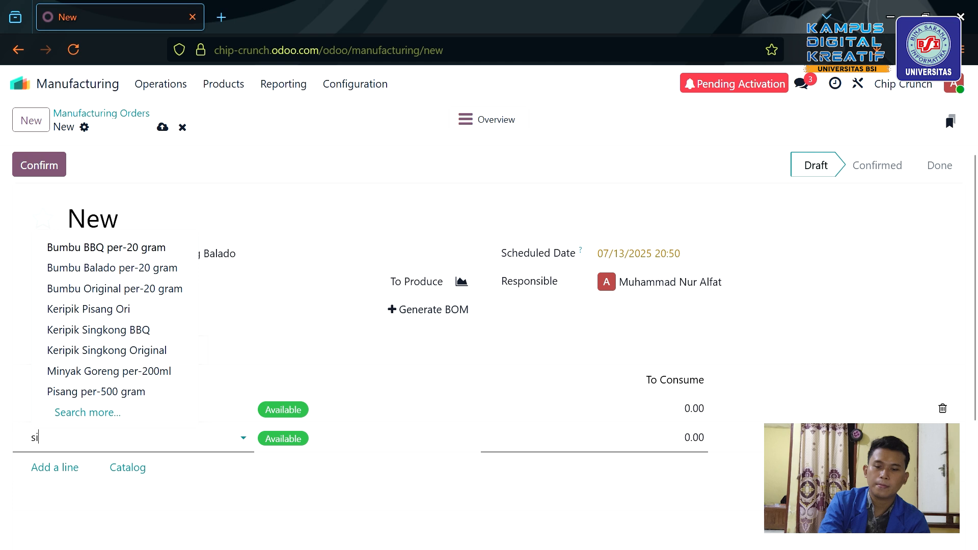
text(ngkong)
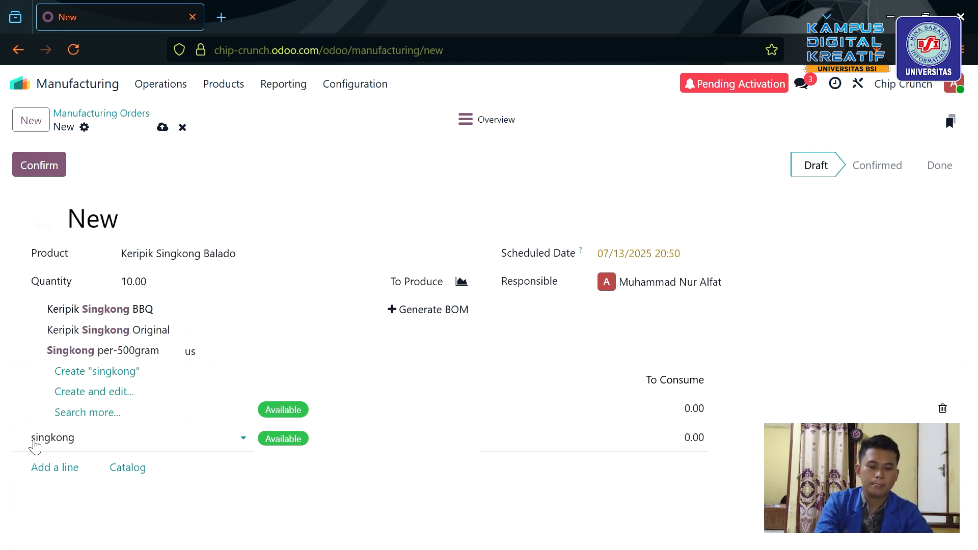
click(120, 356)
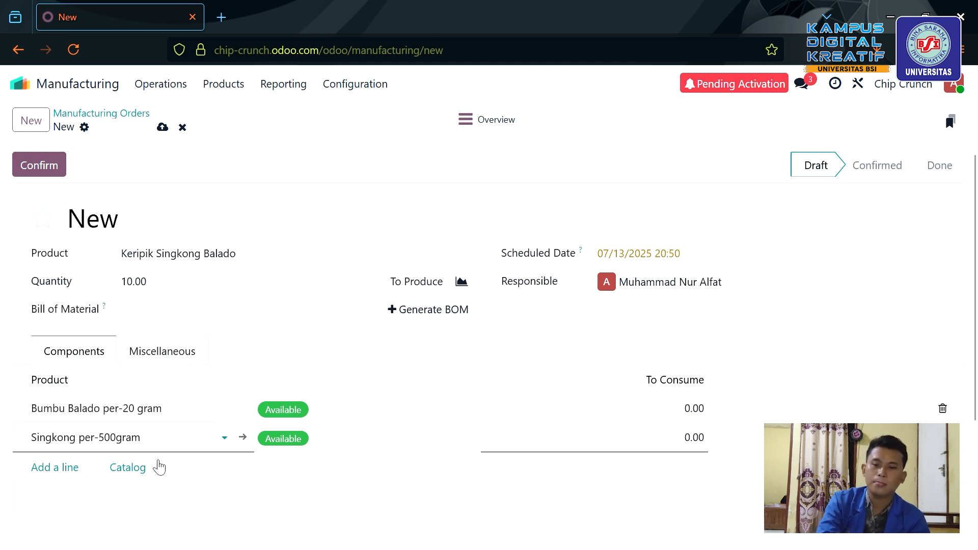
click(65, 468)
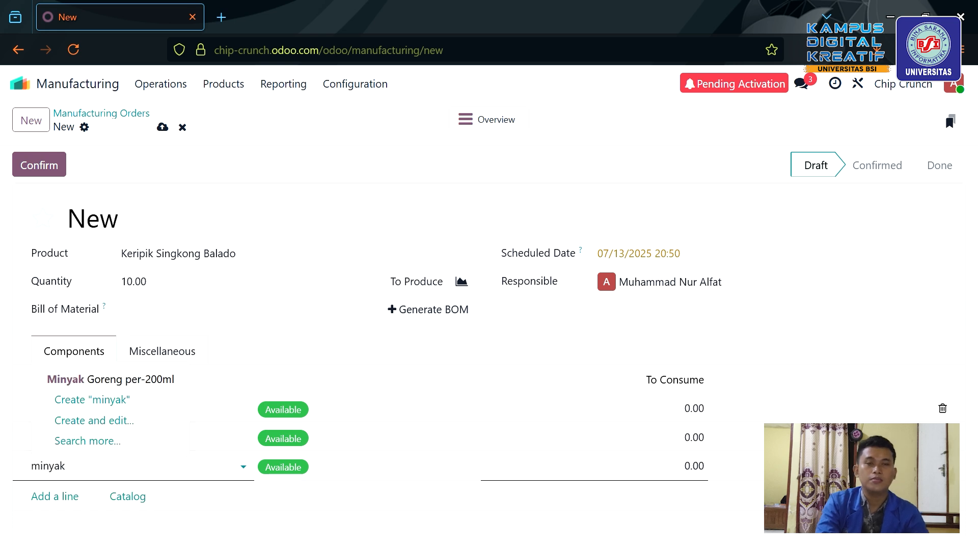
text(minyak)
key(Return)
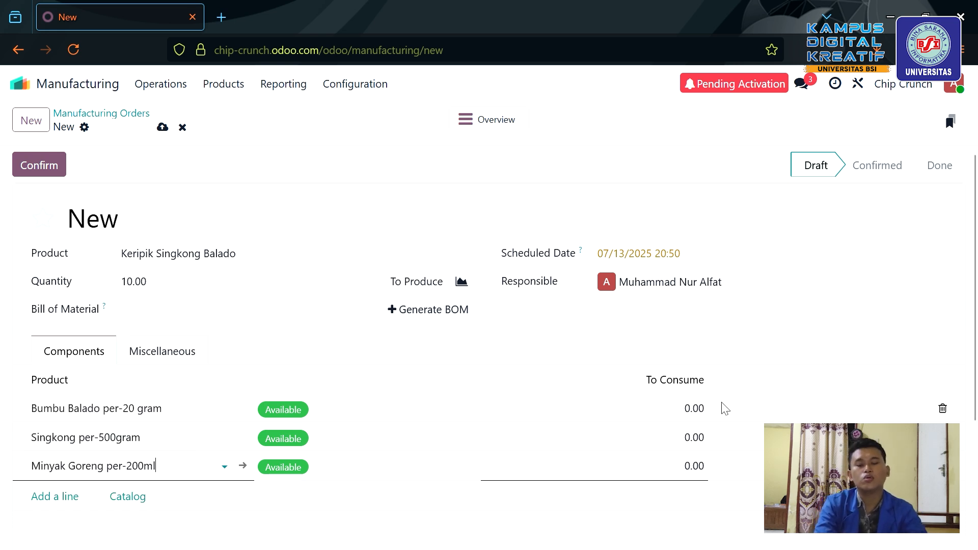
Set To Consume to 10 for all three components.
click(699, 410)
text(10)
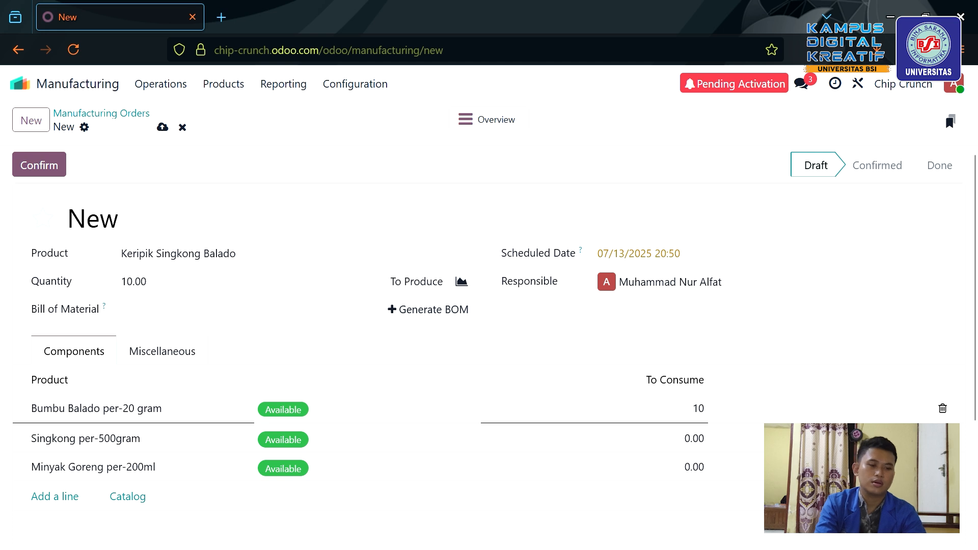
click(708, 440)
text(10)
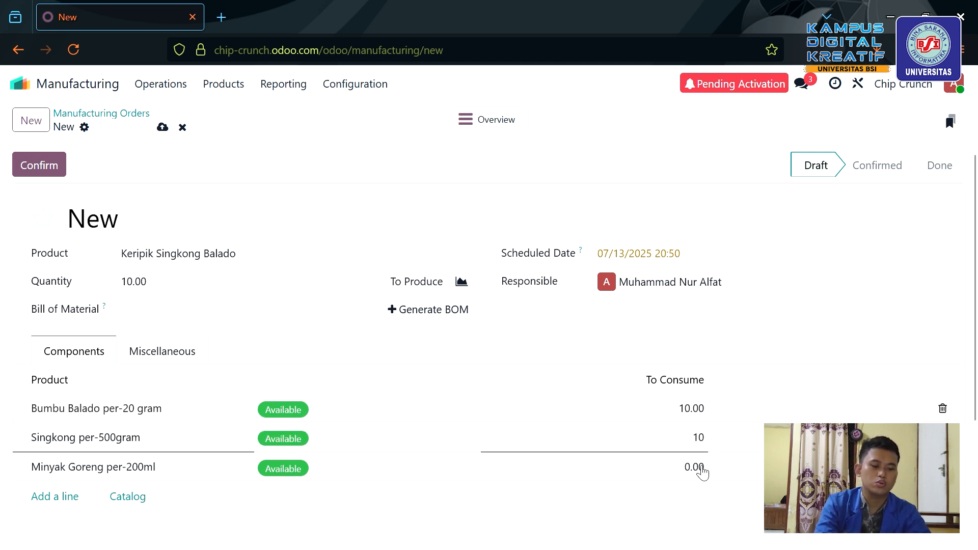
click(702, 469)
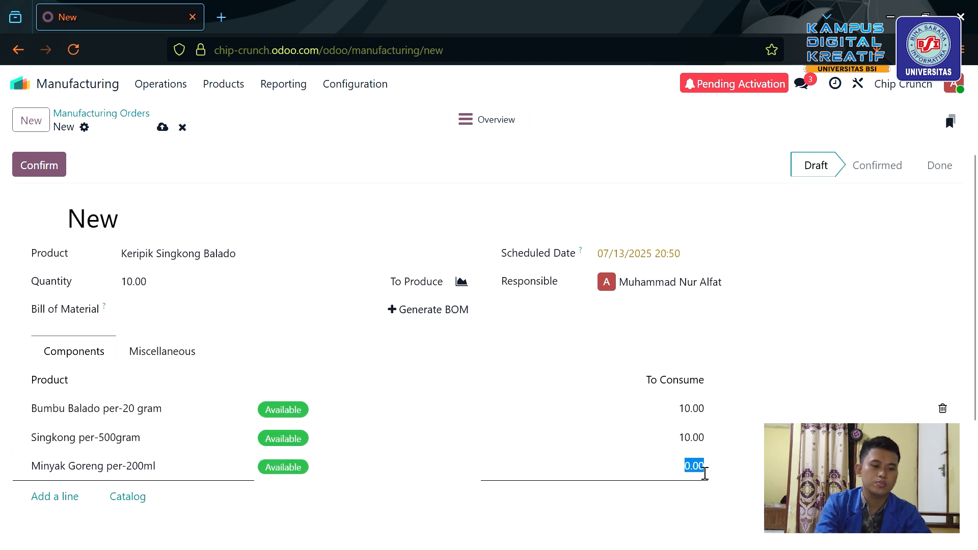
text(10)
click(795, 293)
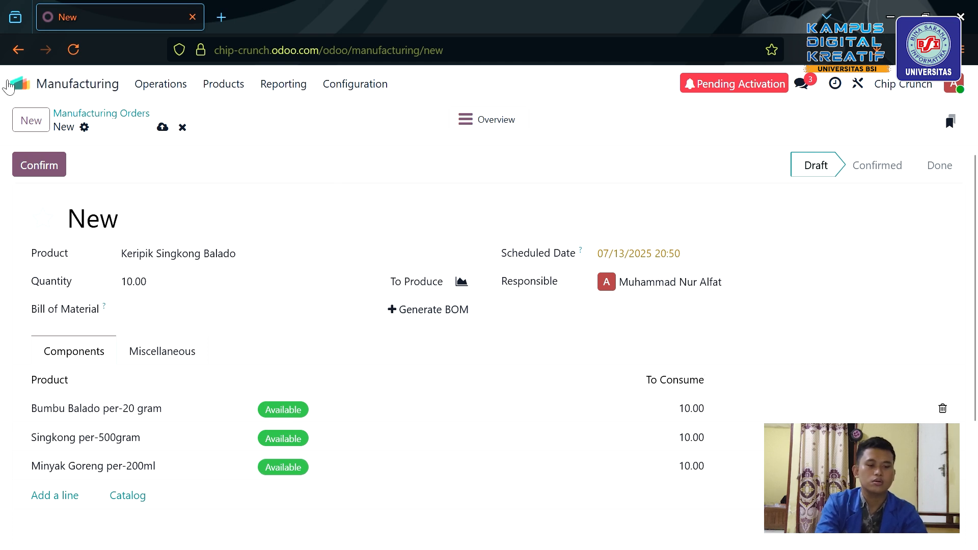
Confirm and produce the Keripik Singkong Balado order, then view products showing 10.00 on hand.
click(59, 162)
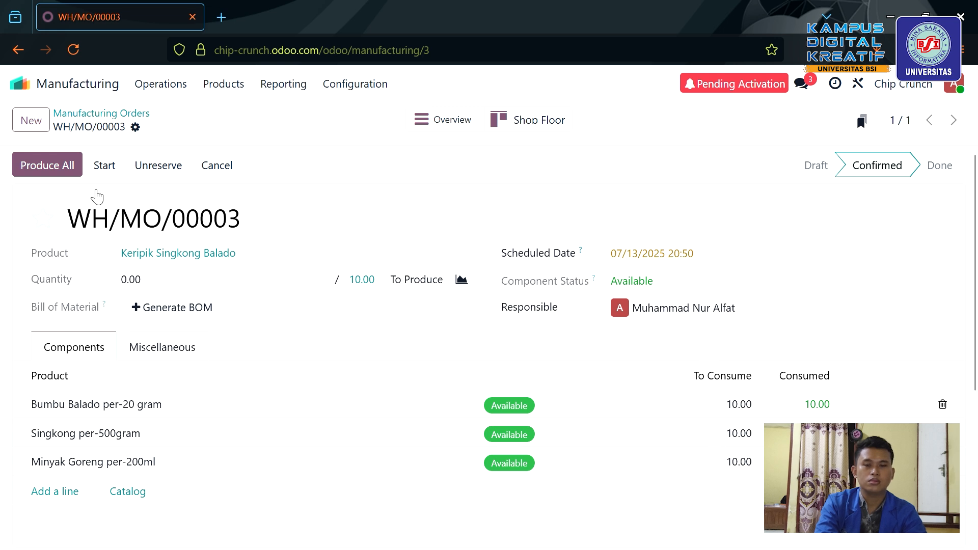
click(115, 174)
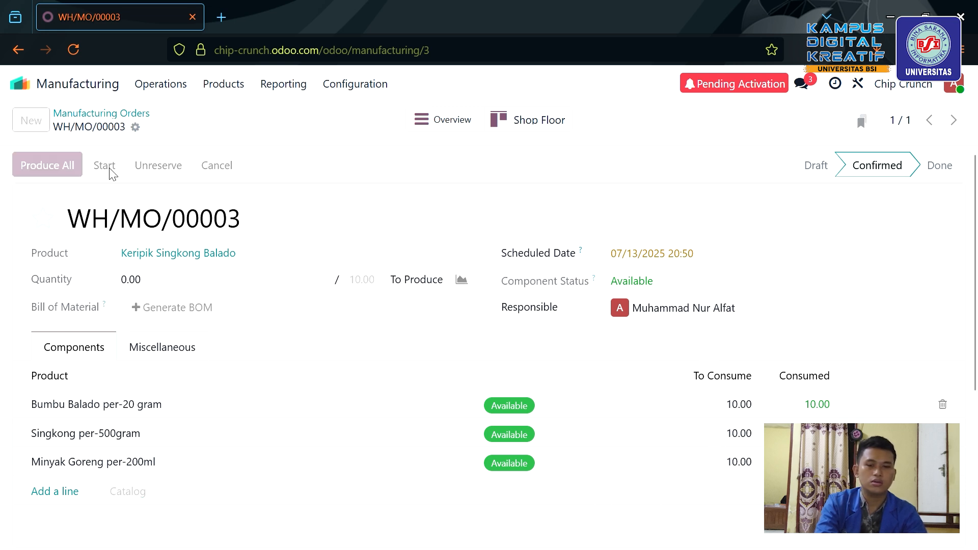
click(51, 168)
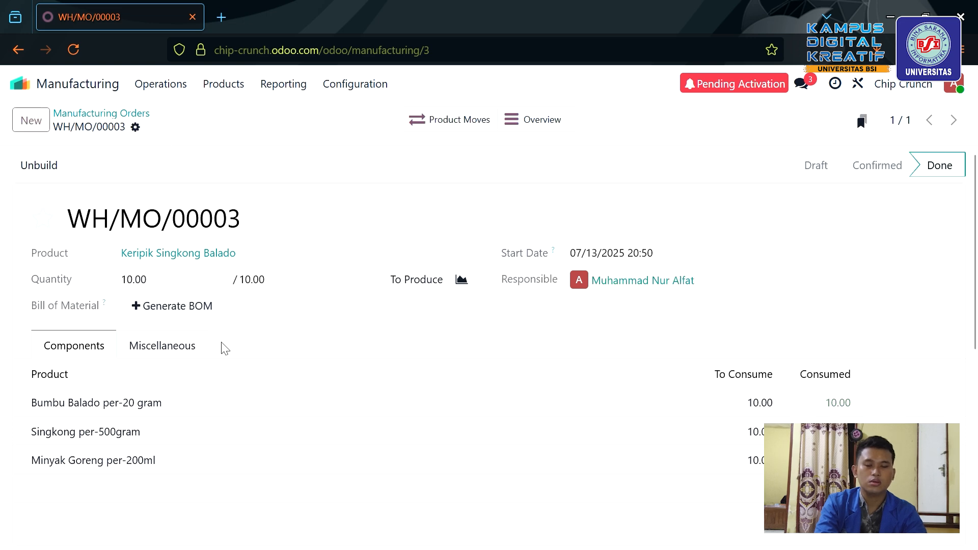
click(240, 85)
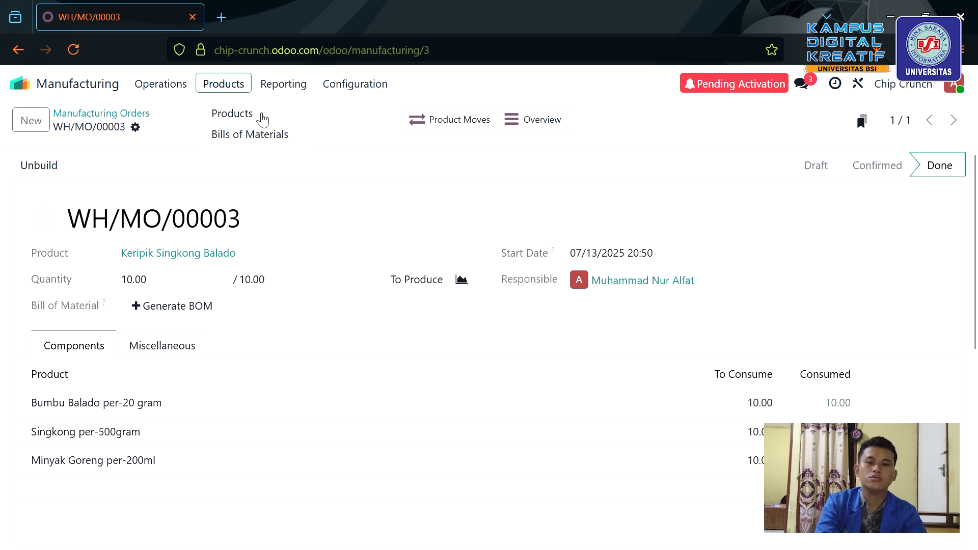
click(259, 117)
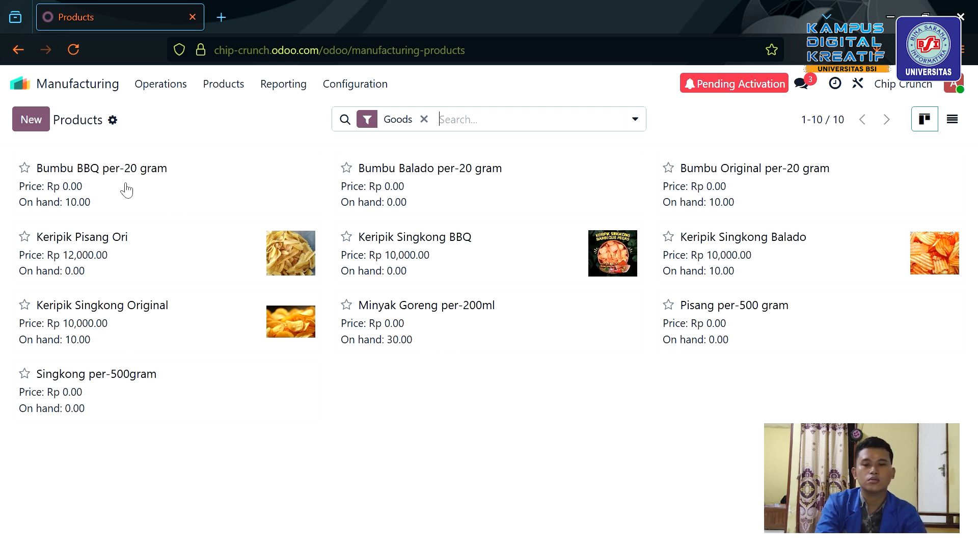
Show the Sales Products list with Booking Fees and the four Keripik products, discarding an empty new product.
click(30, 89)
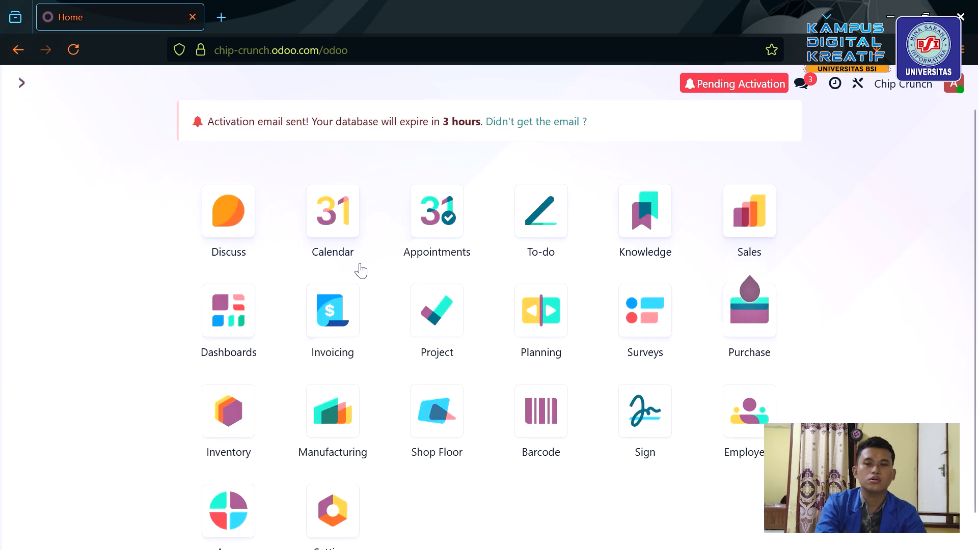
mouse_move(765, 213)
click(750, 236)
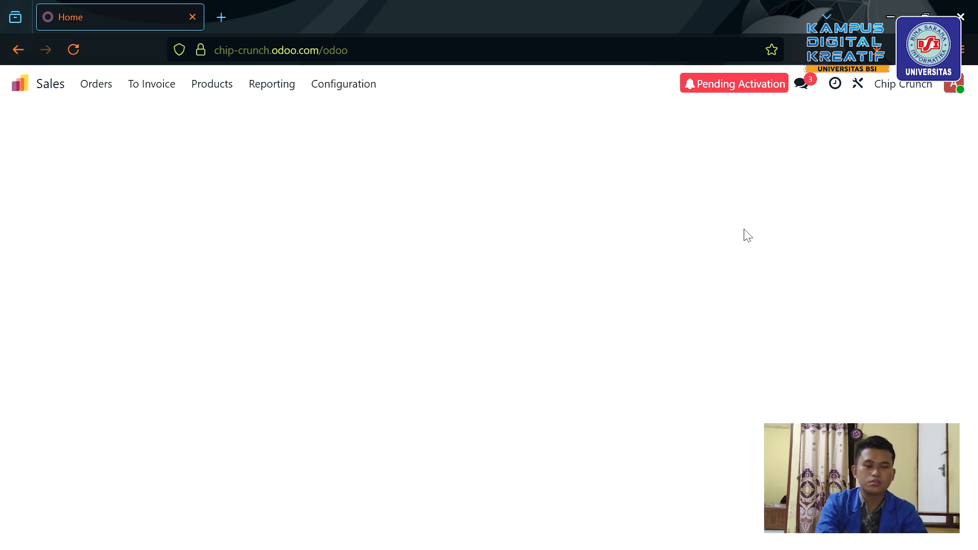
click(222, 86)
click(230, 113)
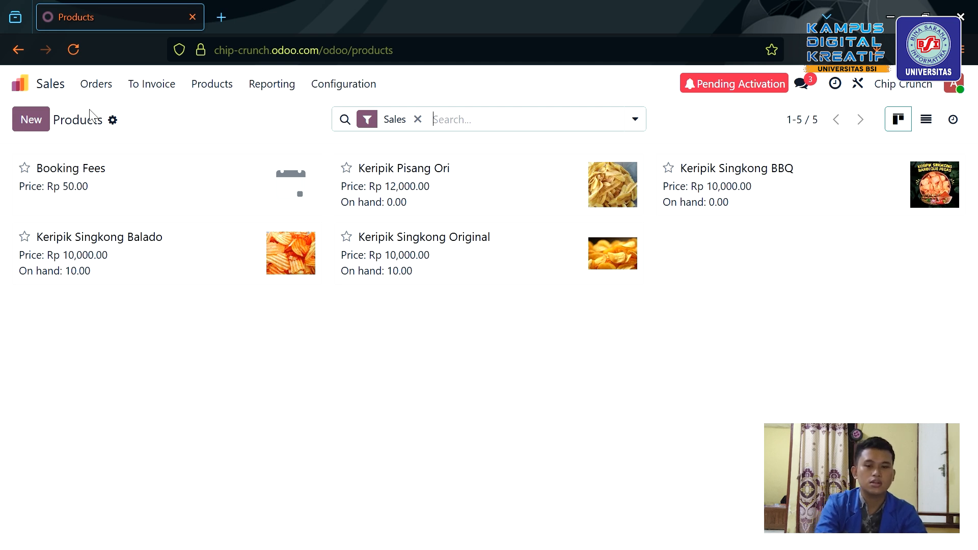
click(30, 119)
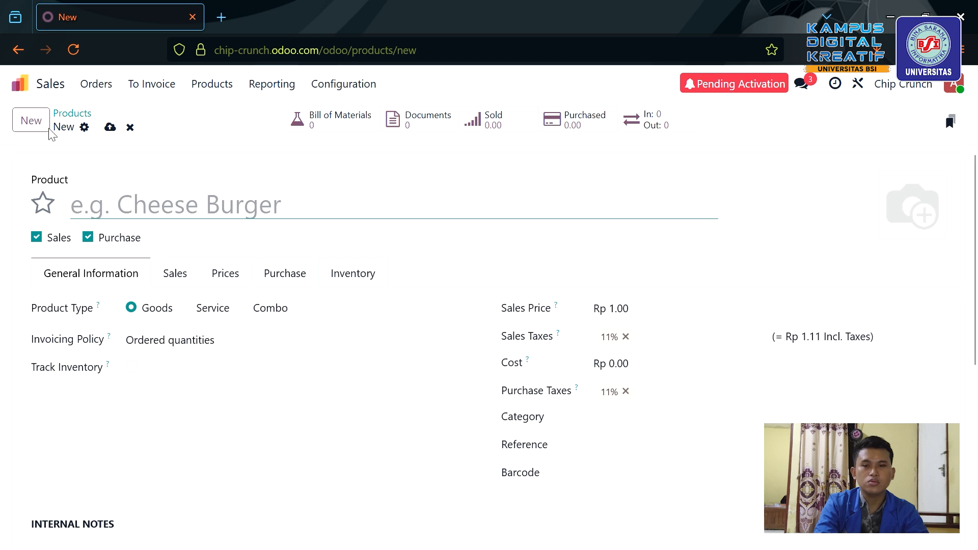
click(131, 128)
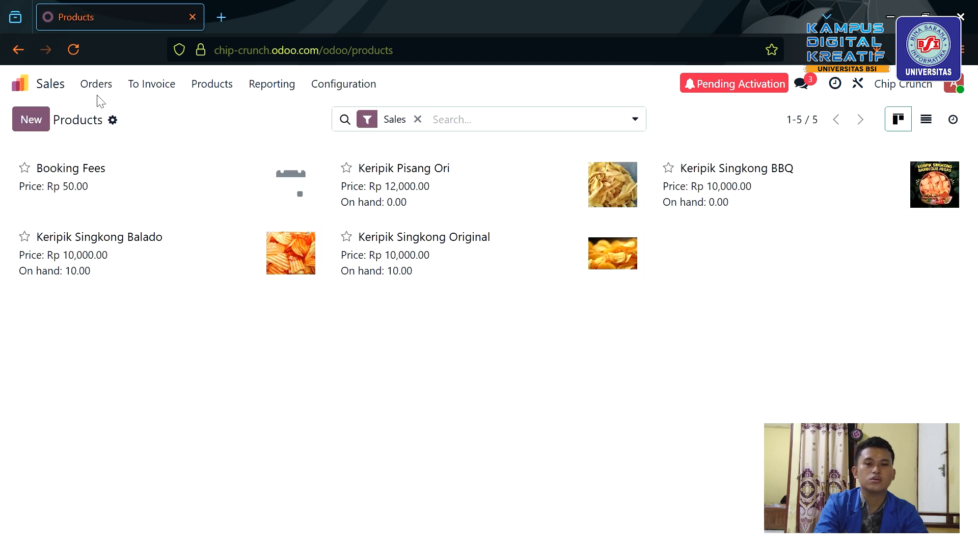
click(115, 90)
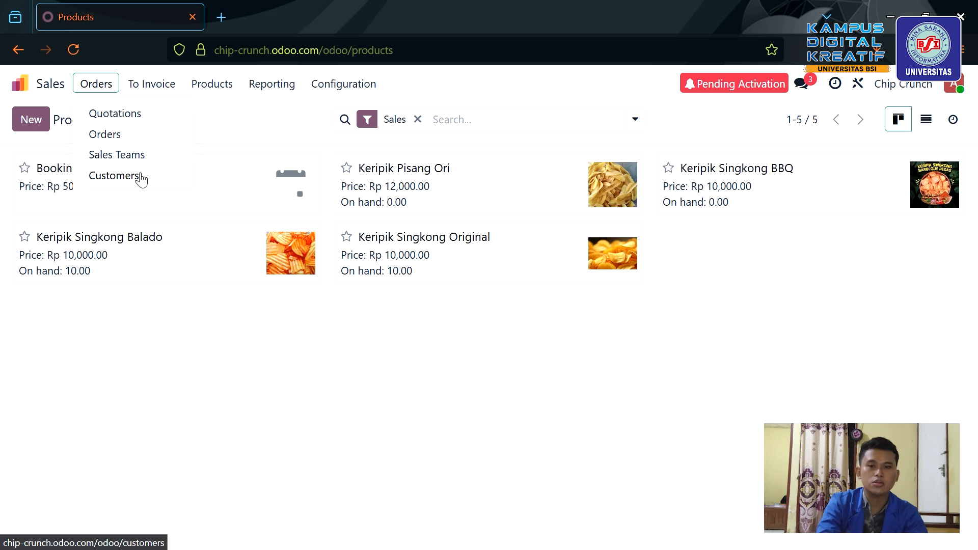
Start a new quotation from the Sales Orders list.
click(114, 176)
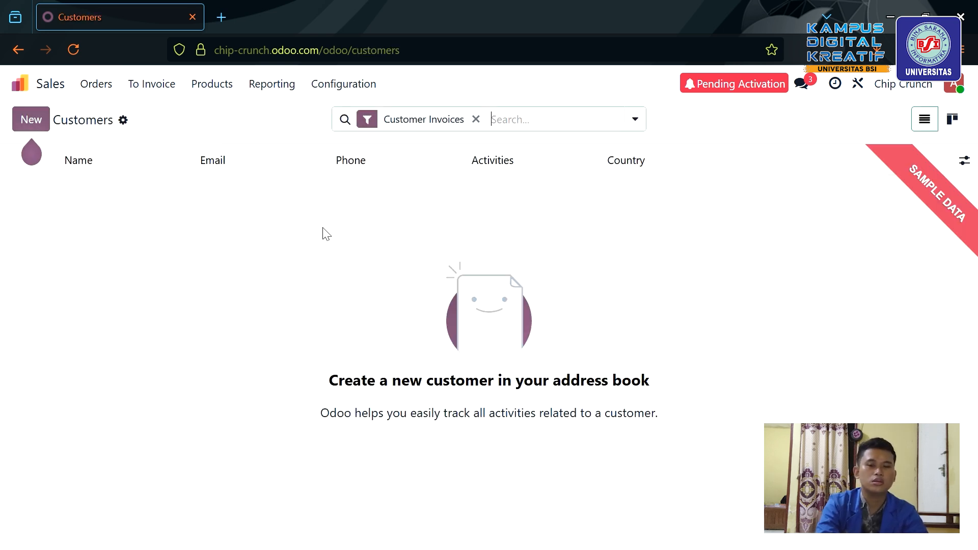
click(100, 84)
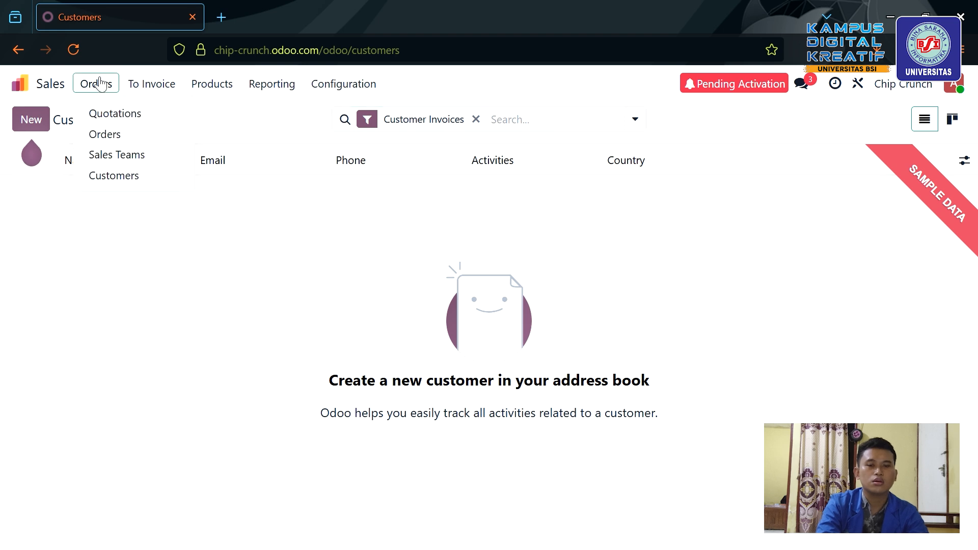
click(130, 135)
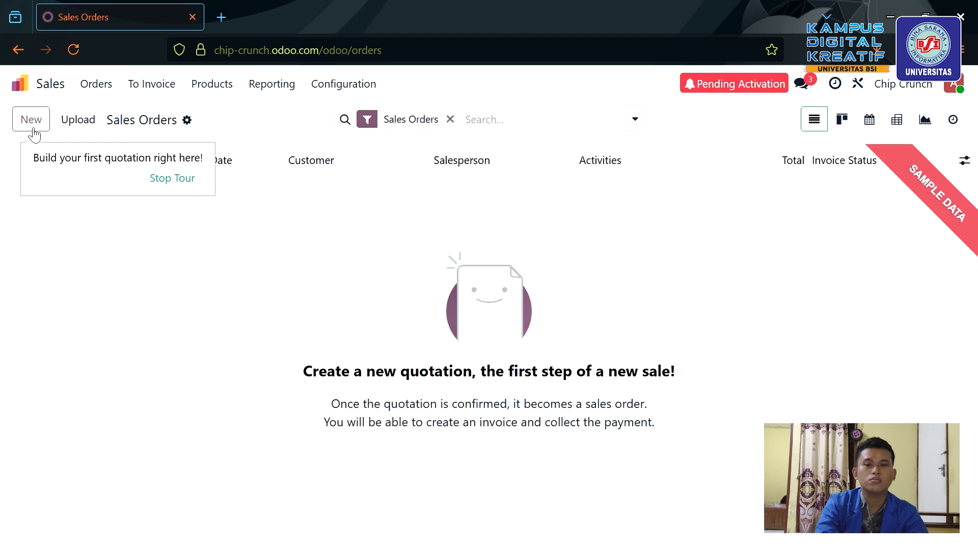
click(32, 128)
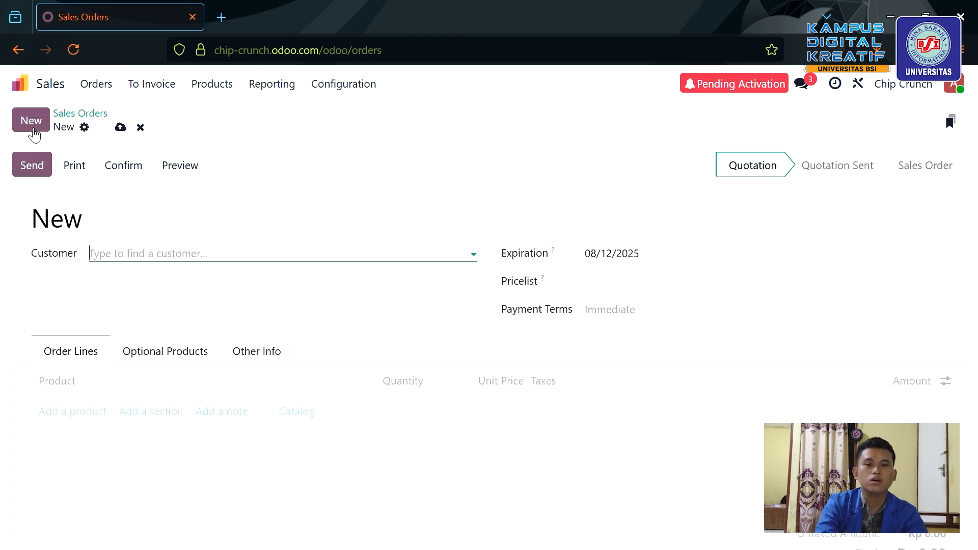
Create the typed customer name as a new customer and set it on the quotation.
click(127, 263)
click(127, 263)
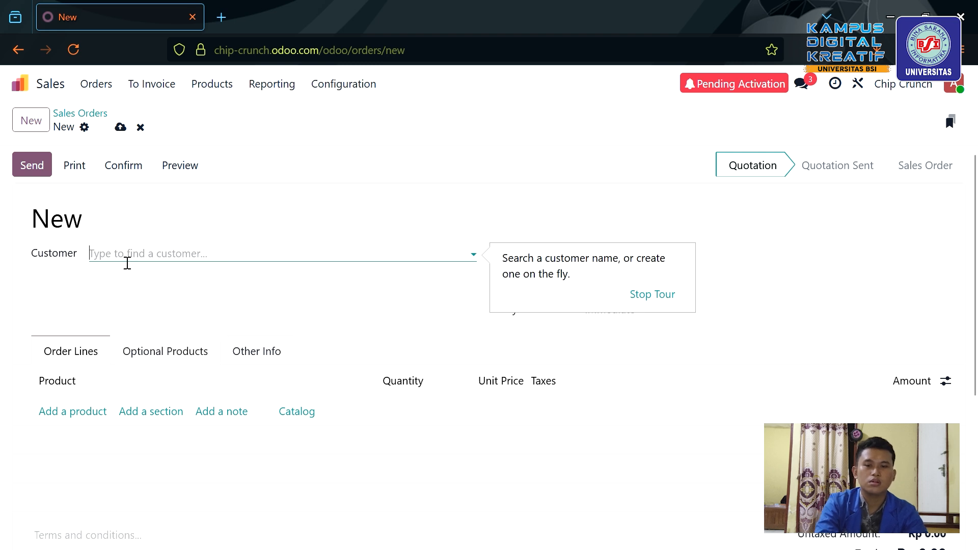
text(Bun)
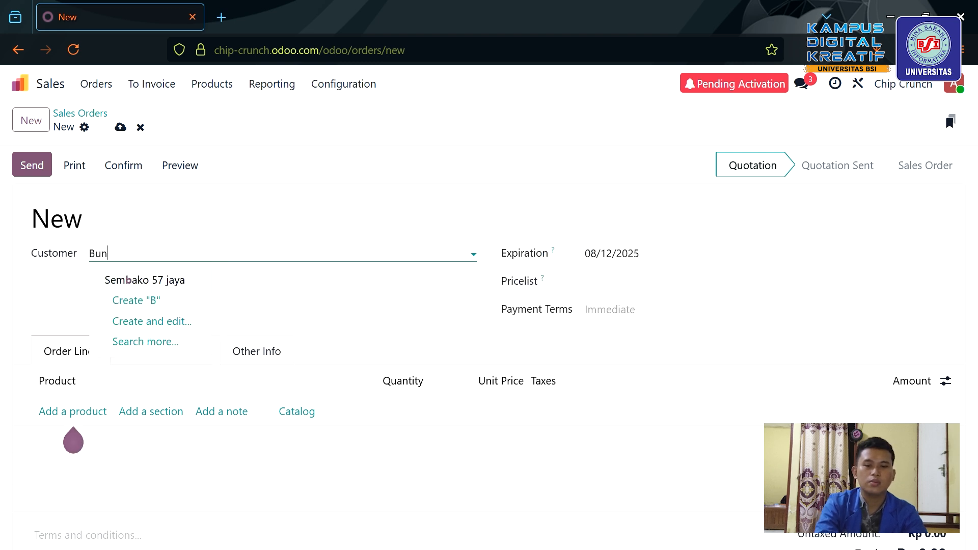
text(da L)
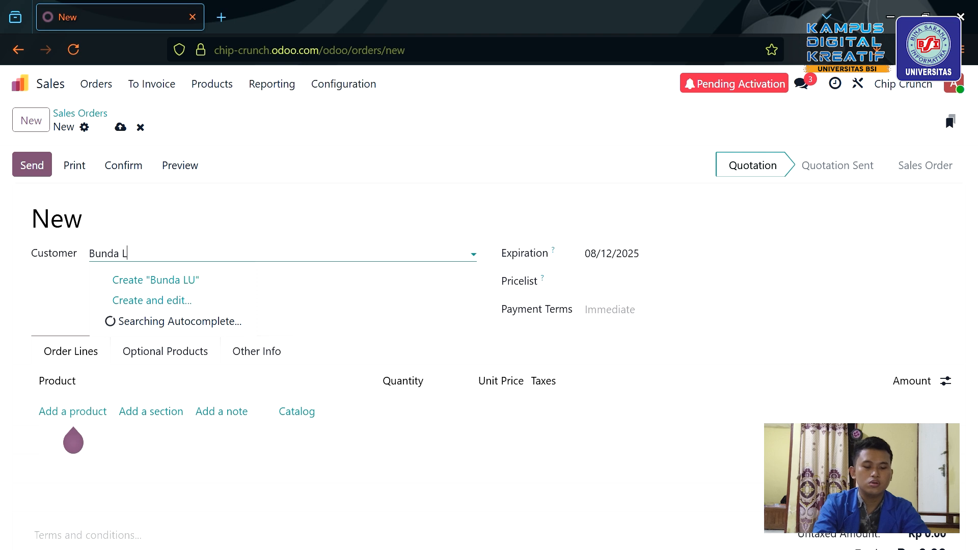
text(Ulu)
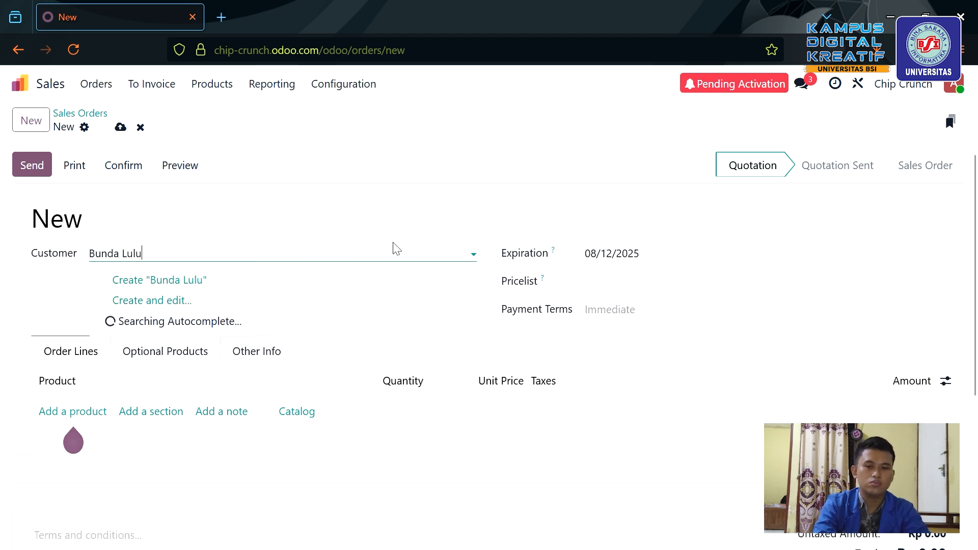
click(410, 240)
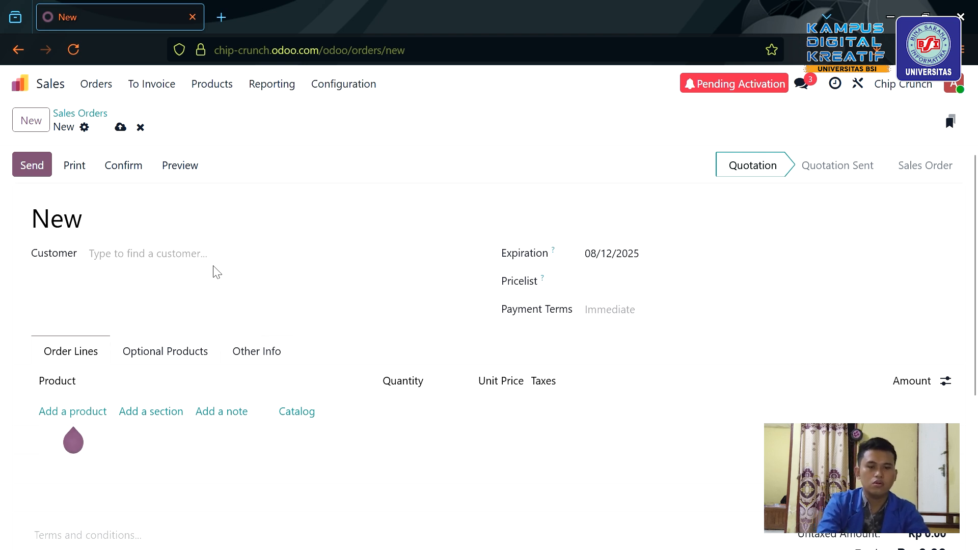
click(188, 257)
text(Bund)
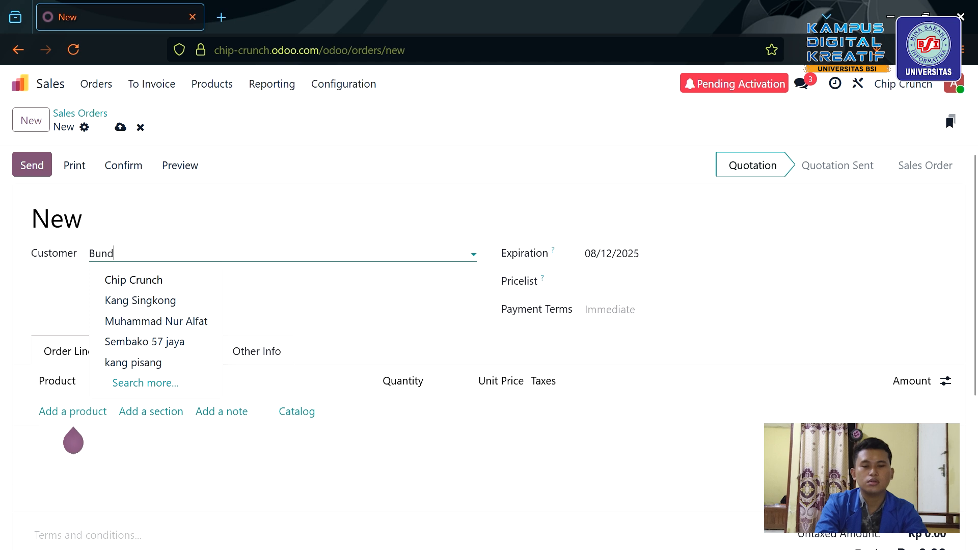
text(A)
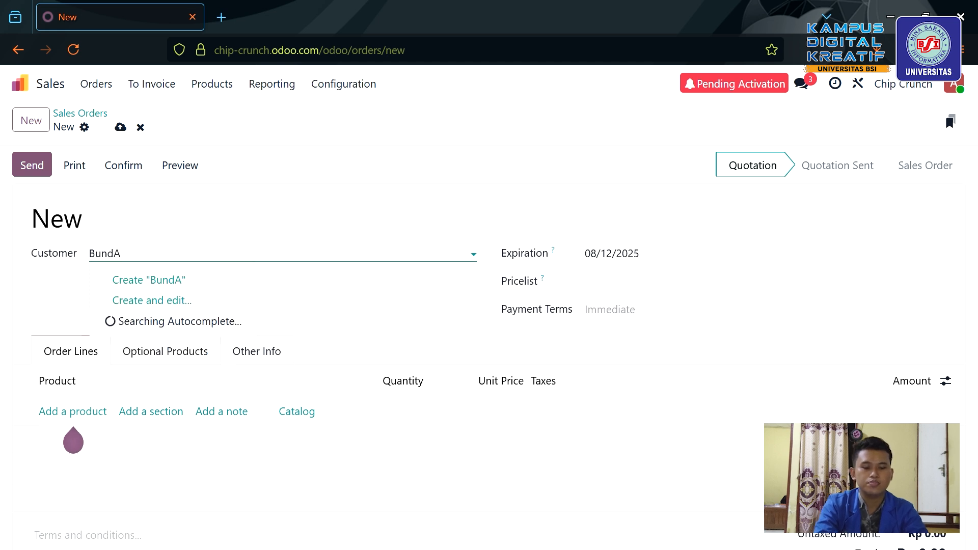
text(a)
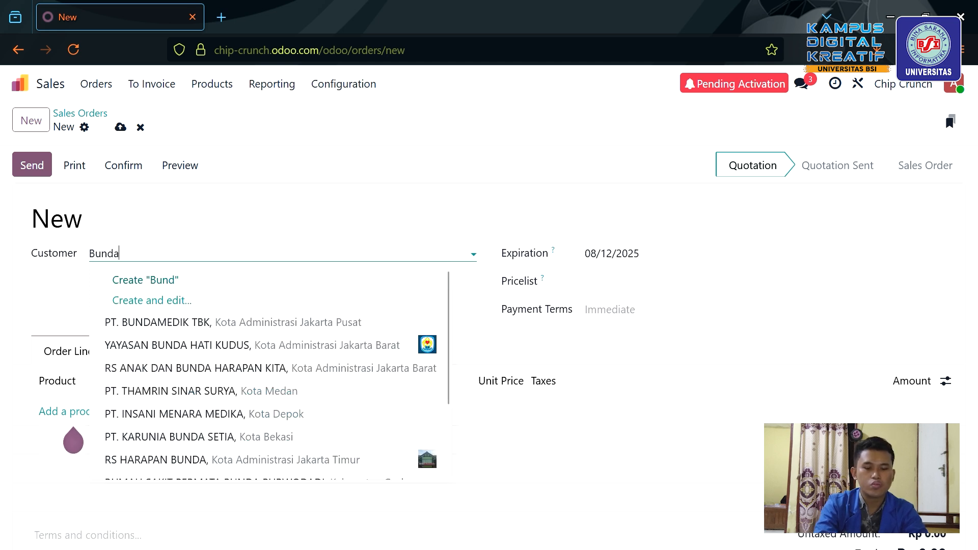
text( Lul)
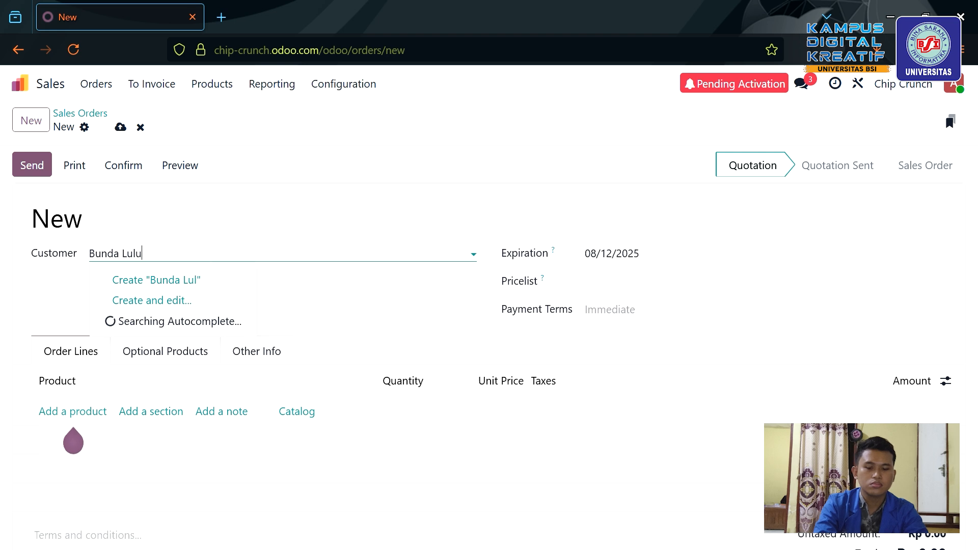
text(u)
click(194, 281)
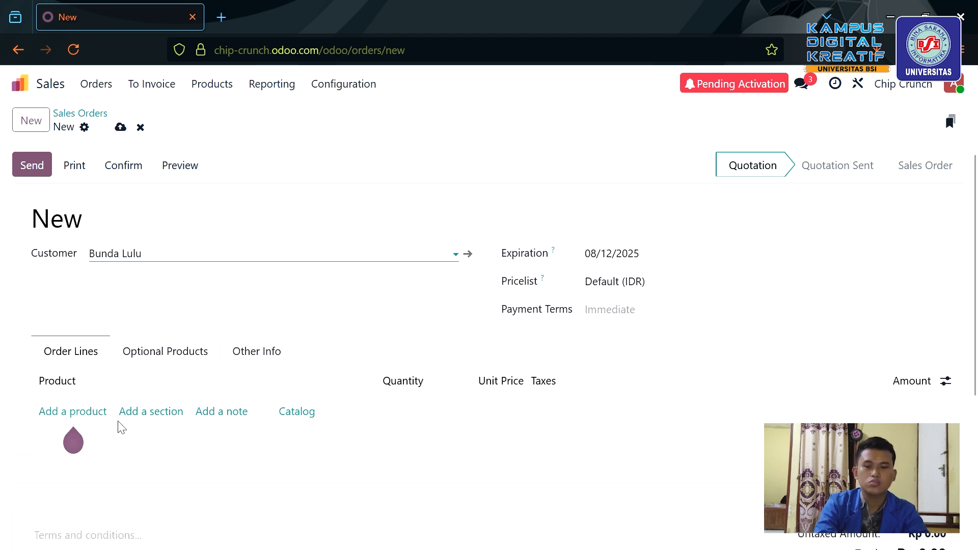
Add order lines for Keripik Singkong Balado and Keripik Singkong Original.
click(93, 413)
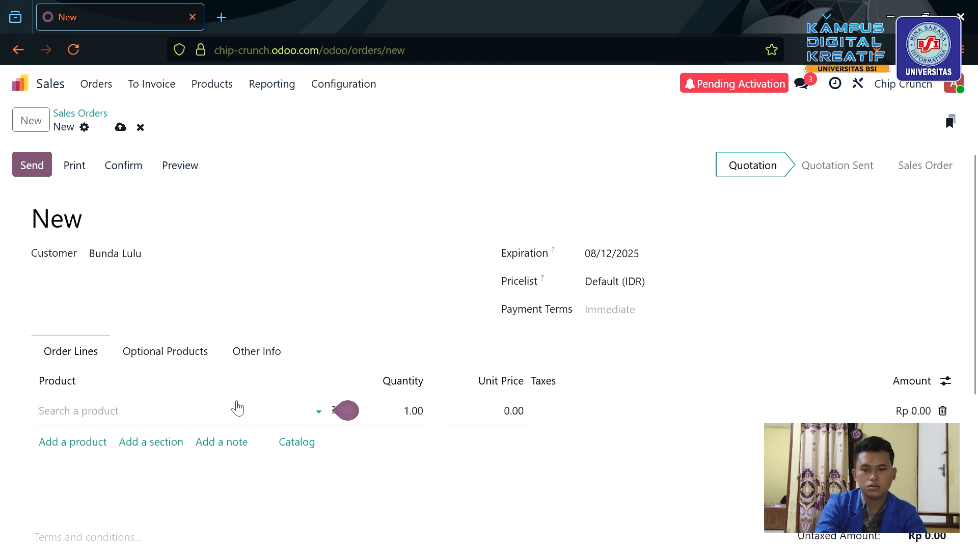
click(237, 418)
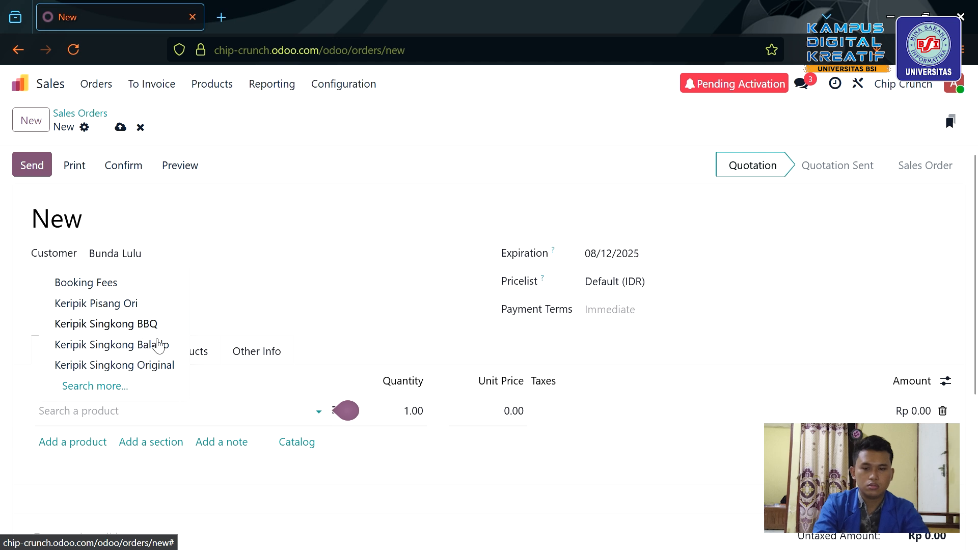
click(160, 346)
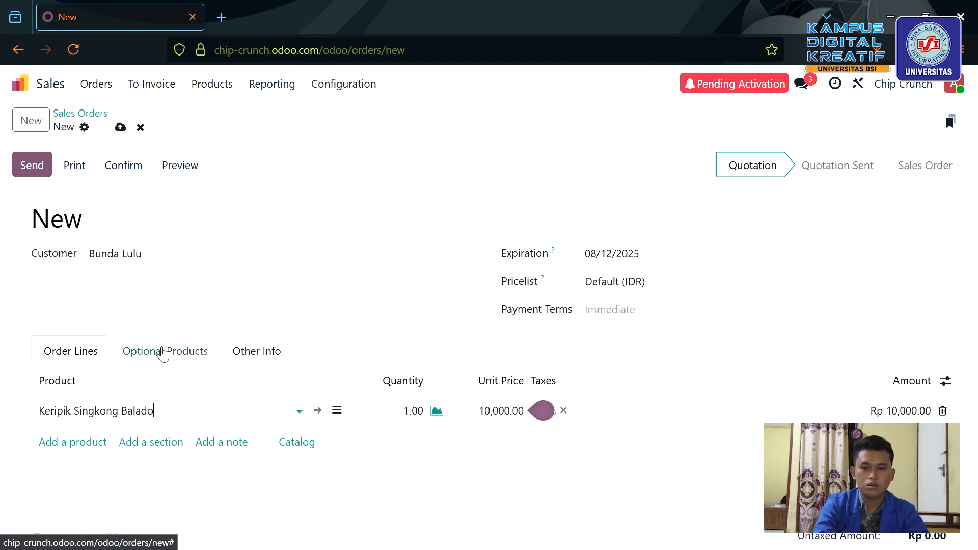
click(88, 442)
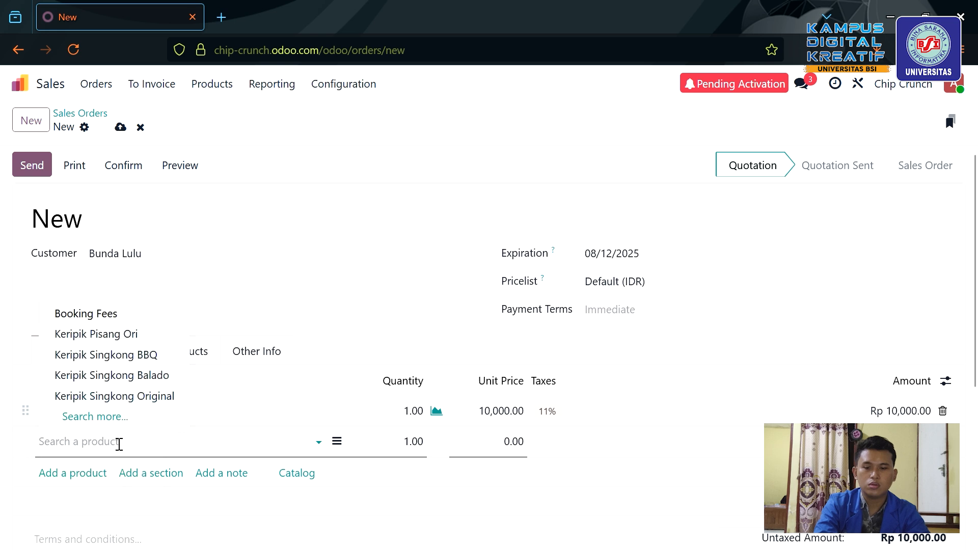
click(139, 396)
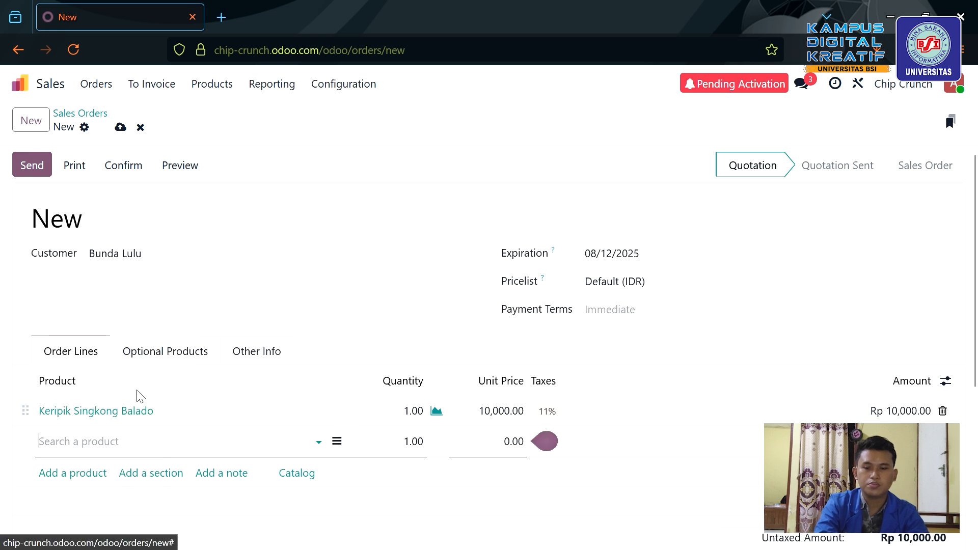
Set quantities to 10 Balado and 5 Original, save the line, and review the totals.
click(421, 411)
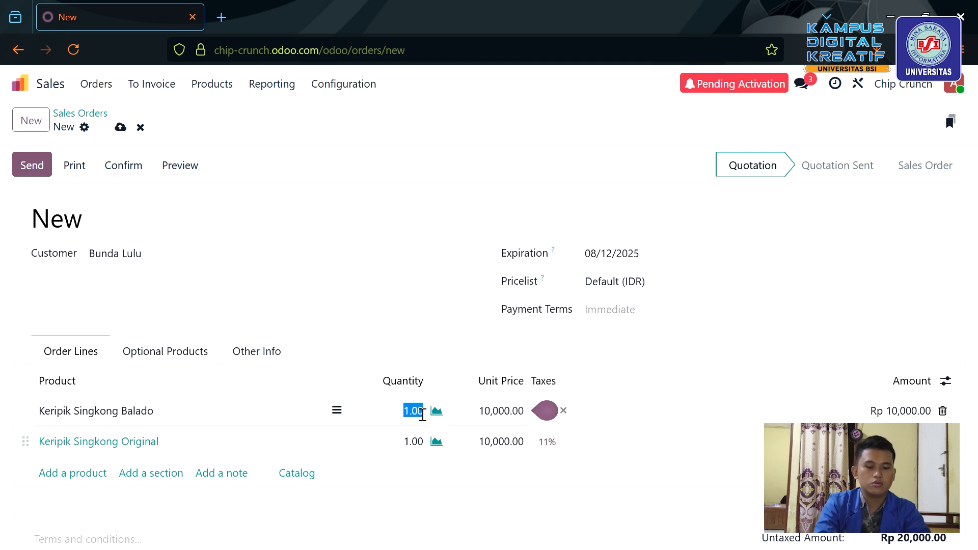
text(10)
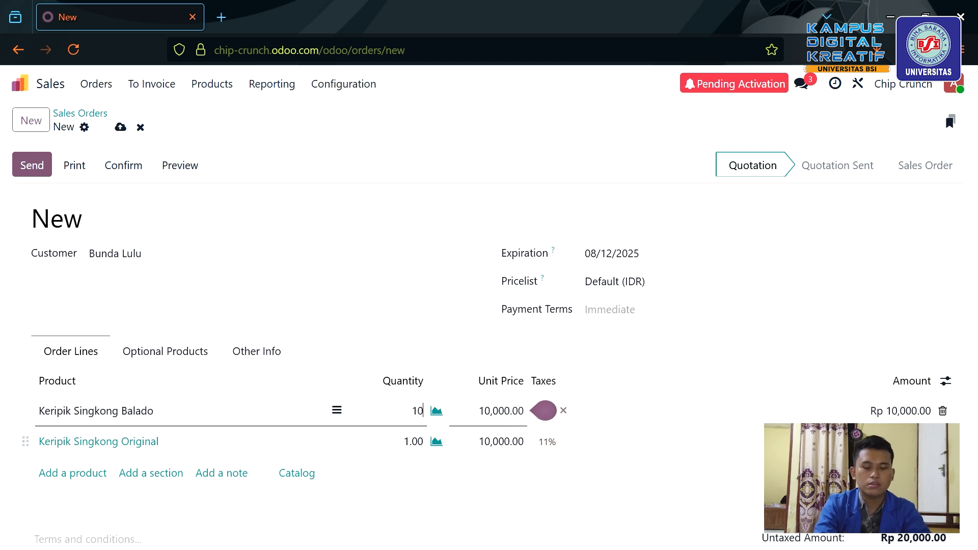
click(418, 447)
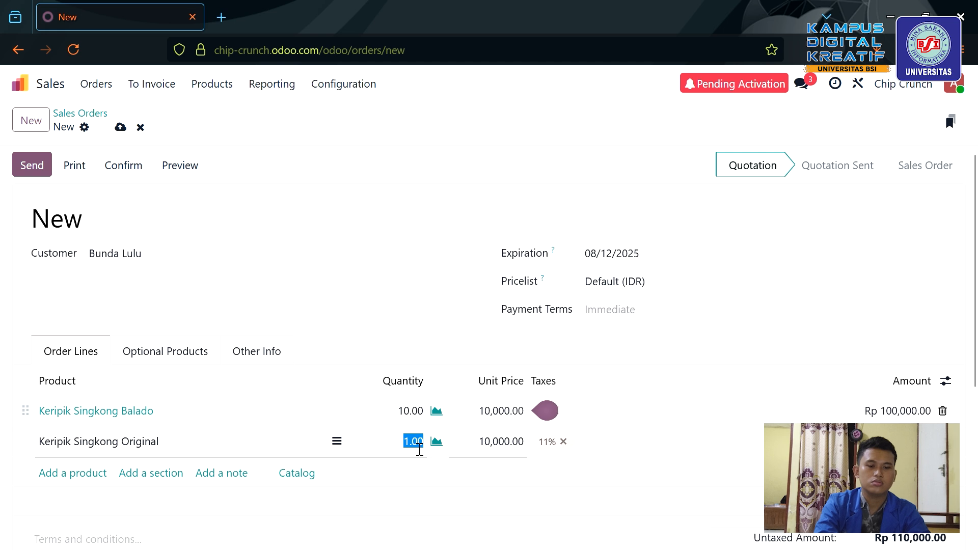
key(BackSpace)
text(5)
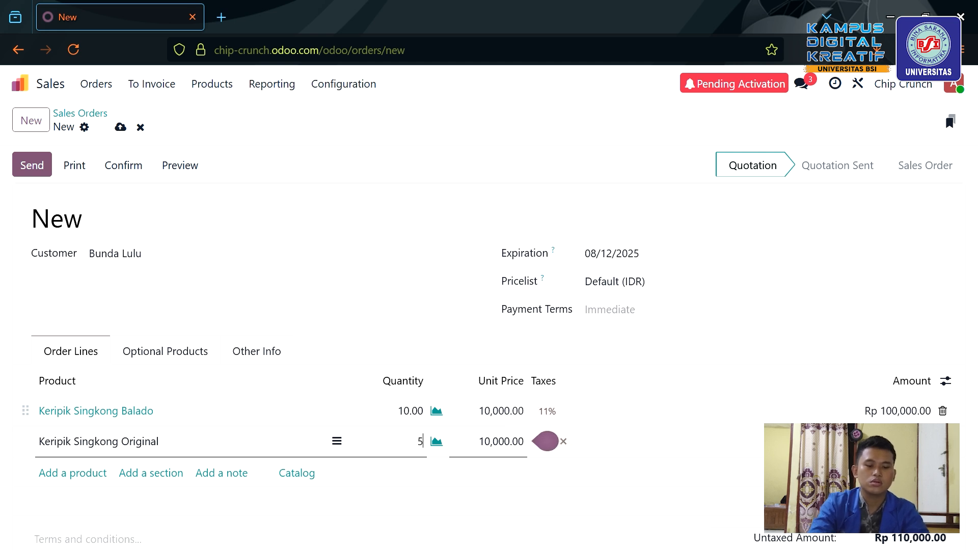
key(shift+Tab)
click(591, 368)
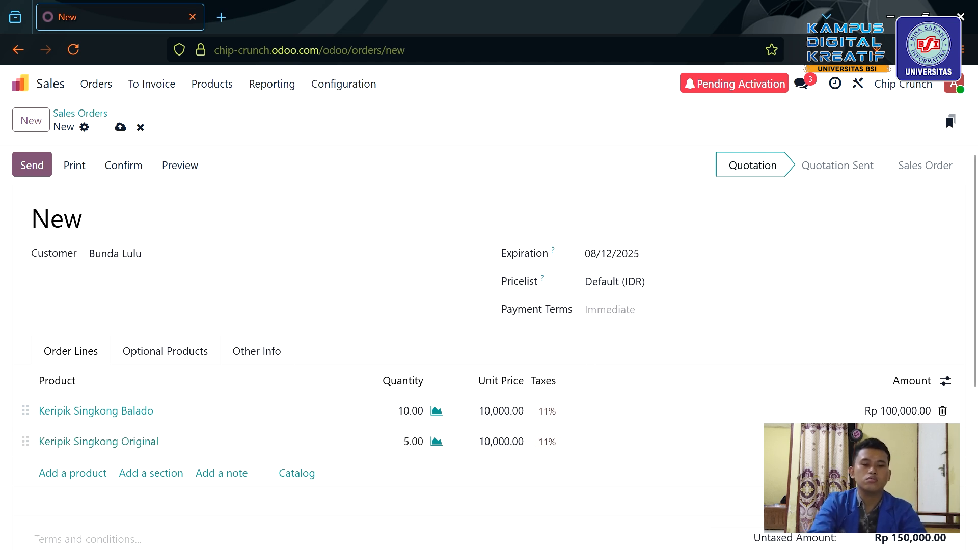
scroll(842, 397, down, 3)
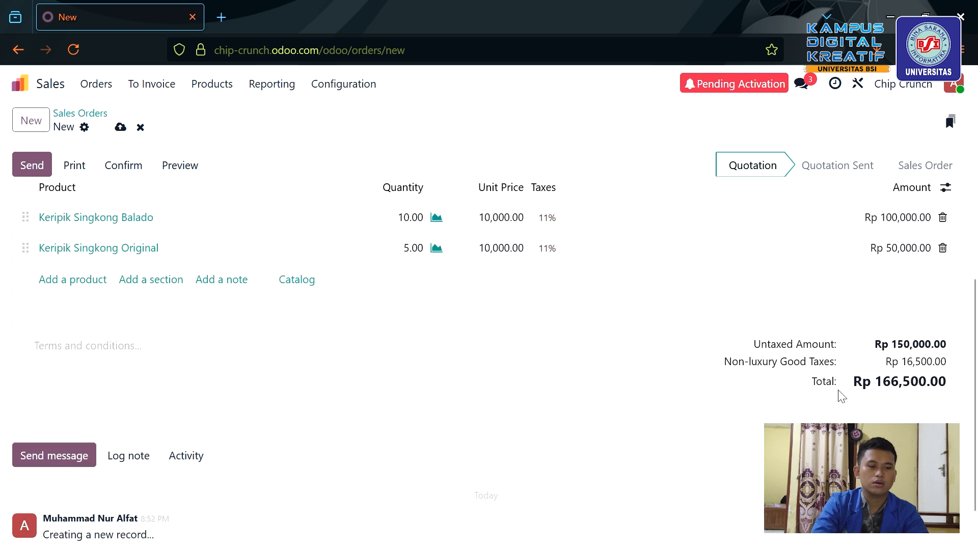
scroll(647, 403, up, 3)
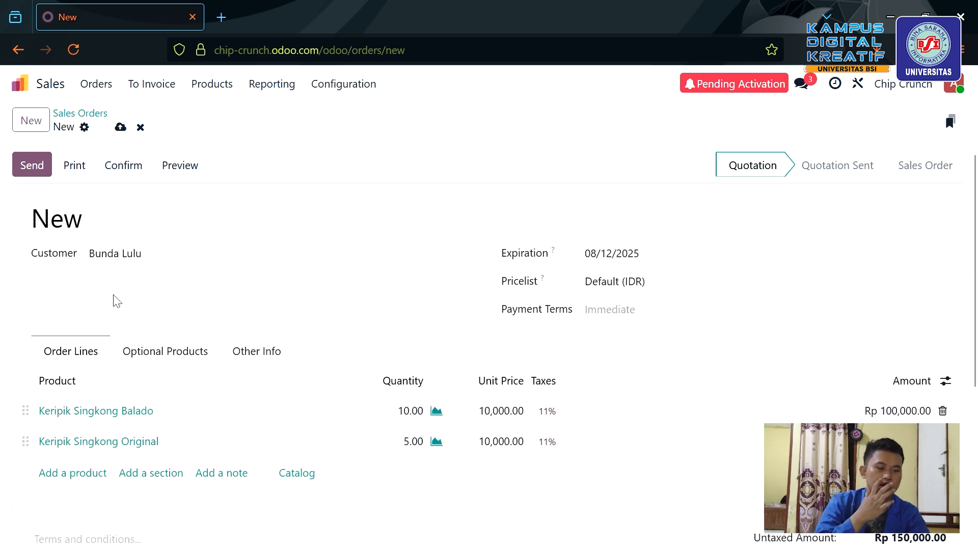
Save the quotation as S00001, upload a company logo in the document layout, and close the setup.
click(28, 168)
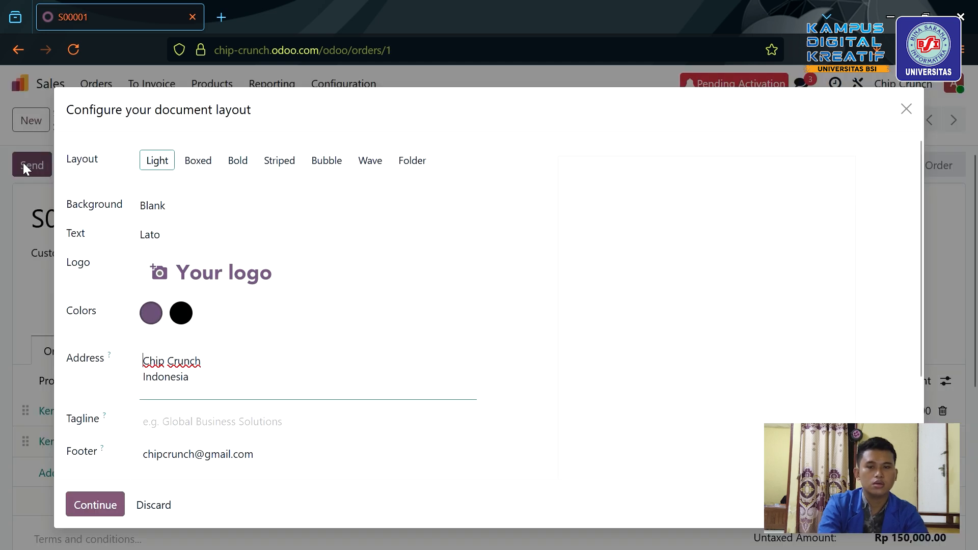
click(154, 280)
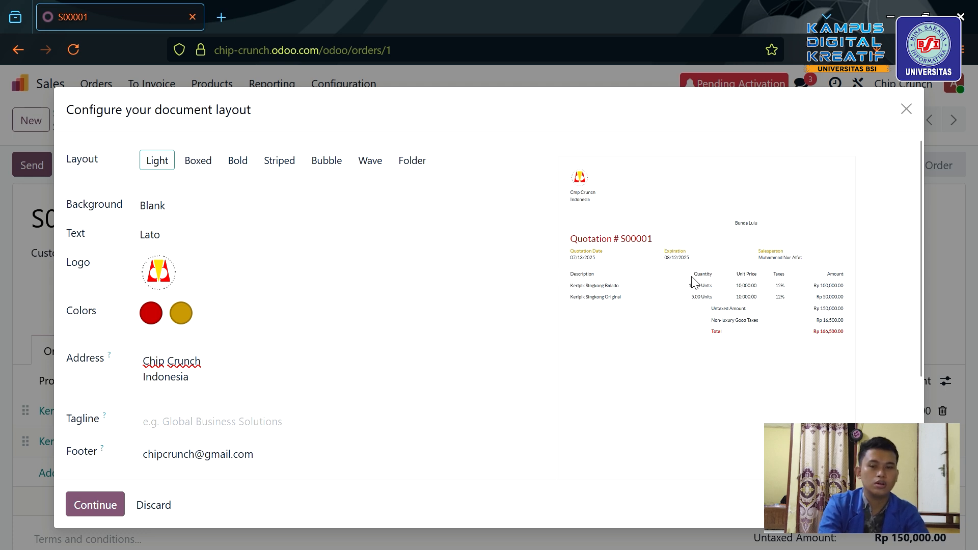
click(906, 108)
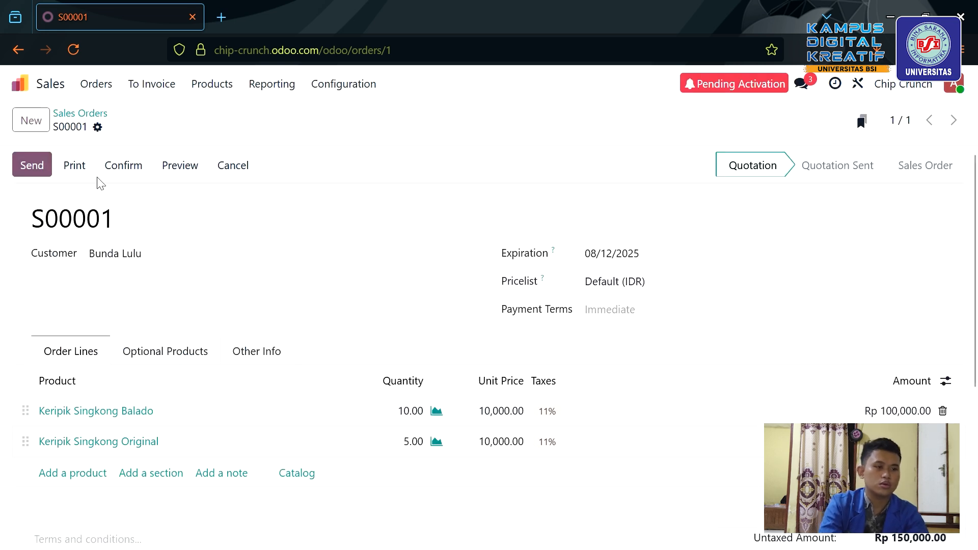
Confirm S00001 as a sales order and post its draft invoice INV/2025/00001.
click(124, 168)
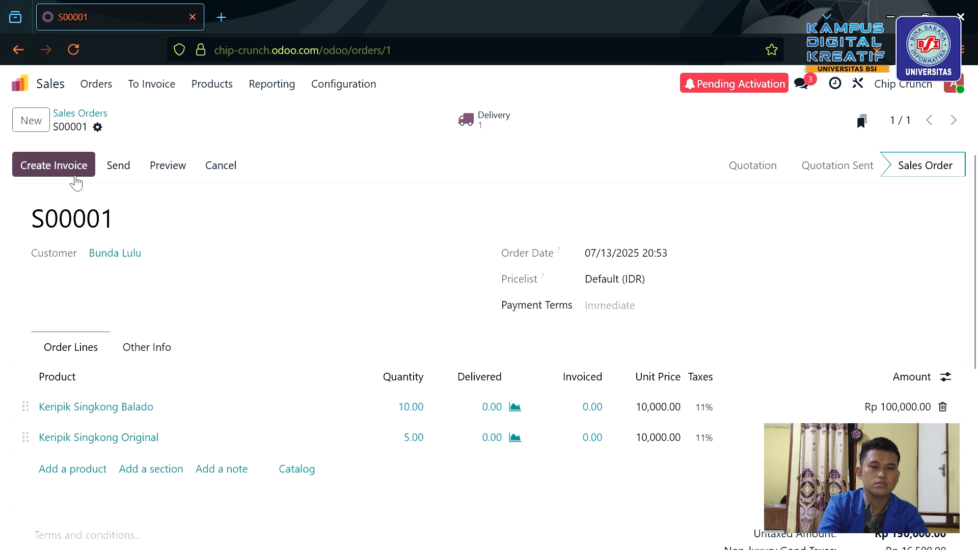
click(68, 175)
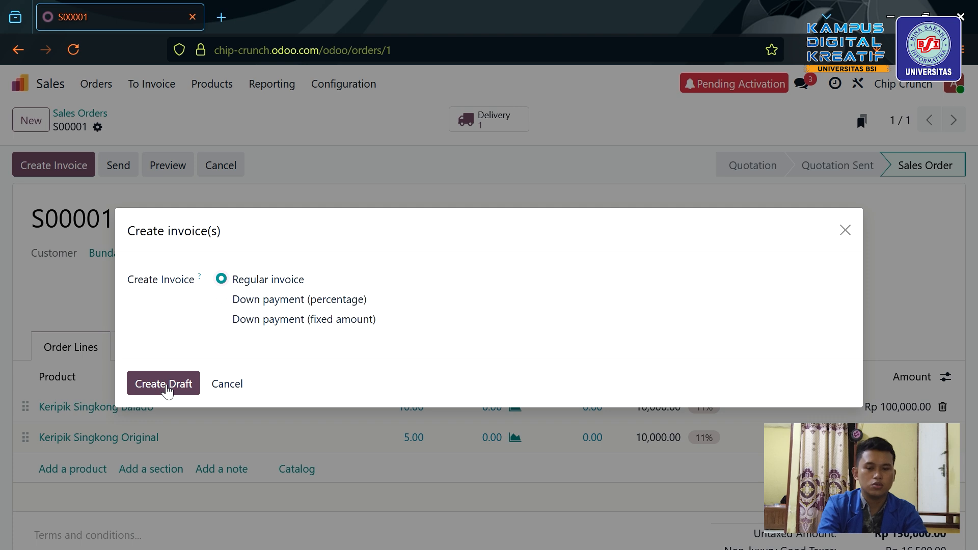
click(167, 388)
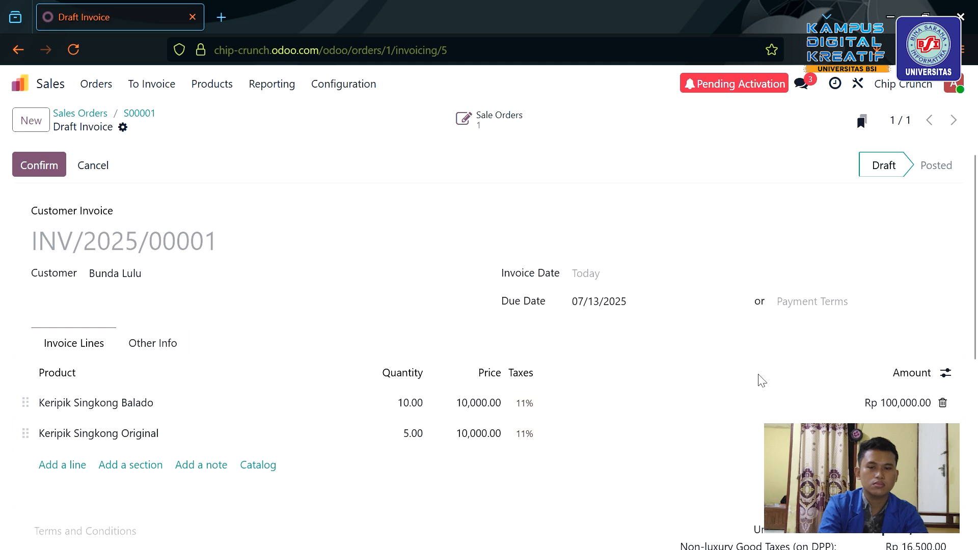
click(45, 176)
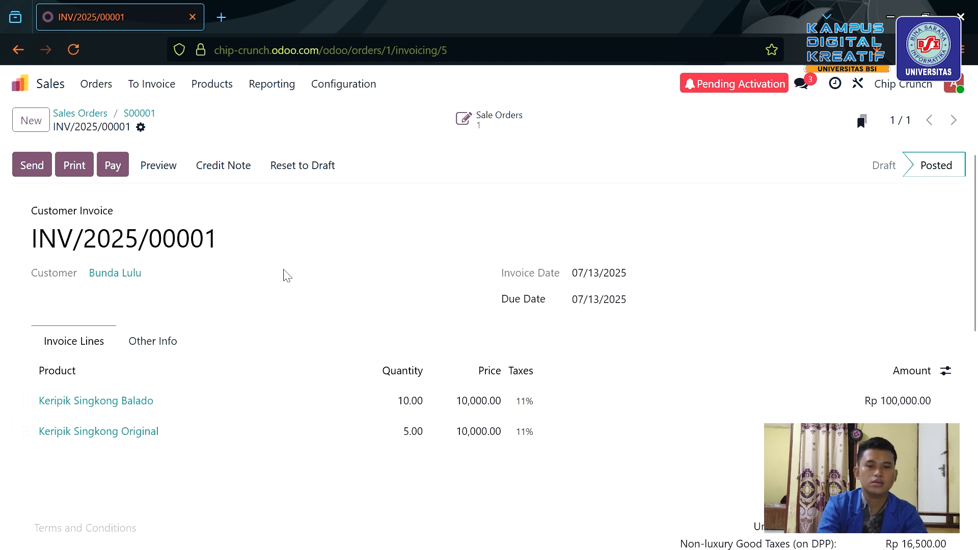
Register the Rp 166,500.00 Bank payment with Manual Payment, marking the invoice Paid.
click(104, 163)
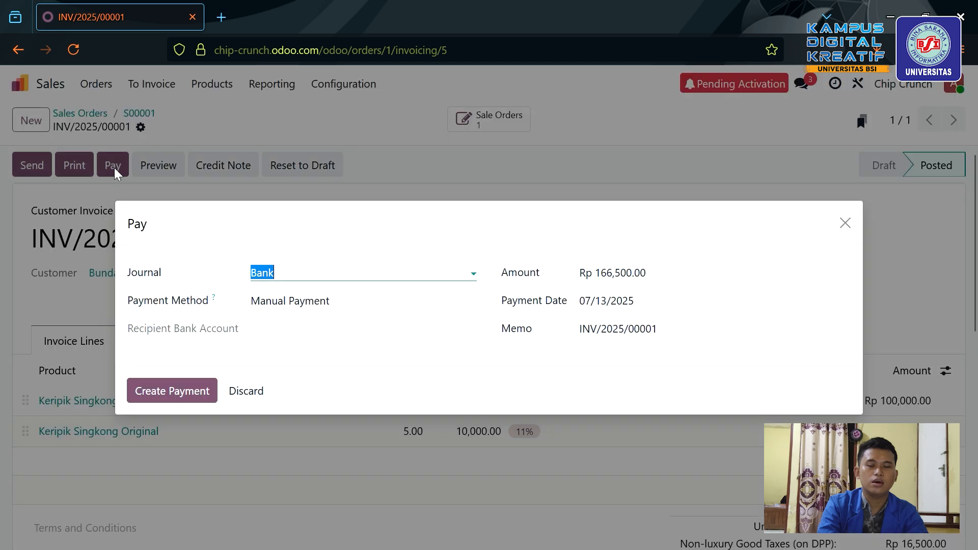
click(331, 302)
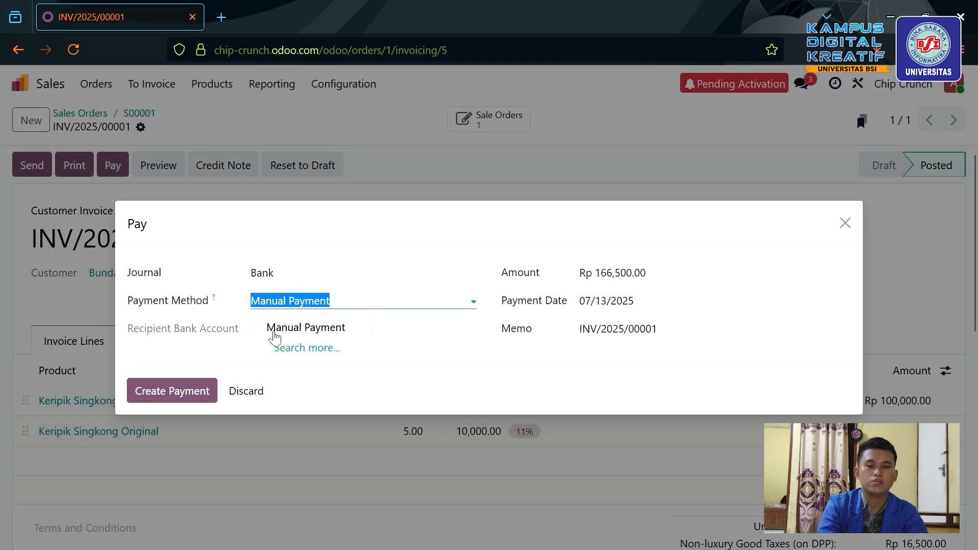
click(205, 340)
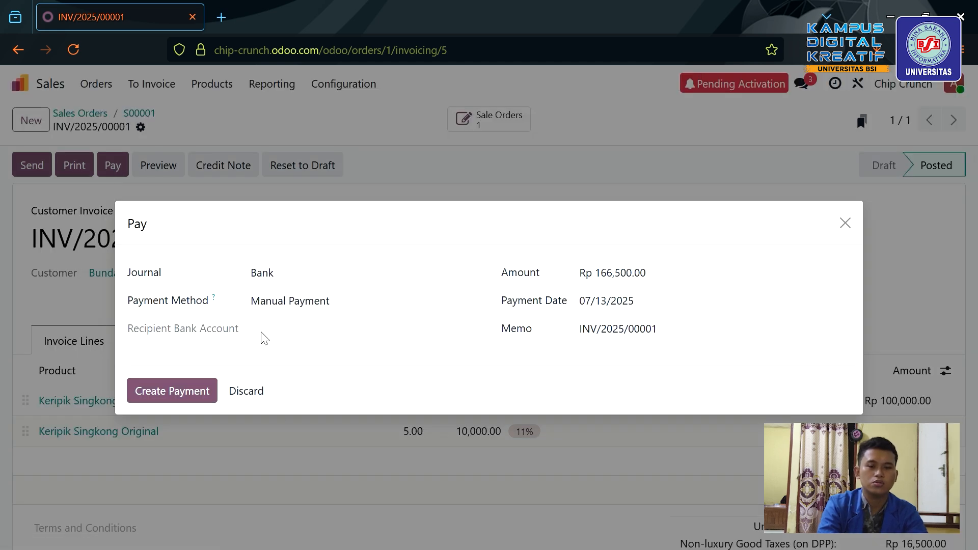
click(187, 399)
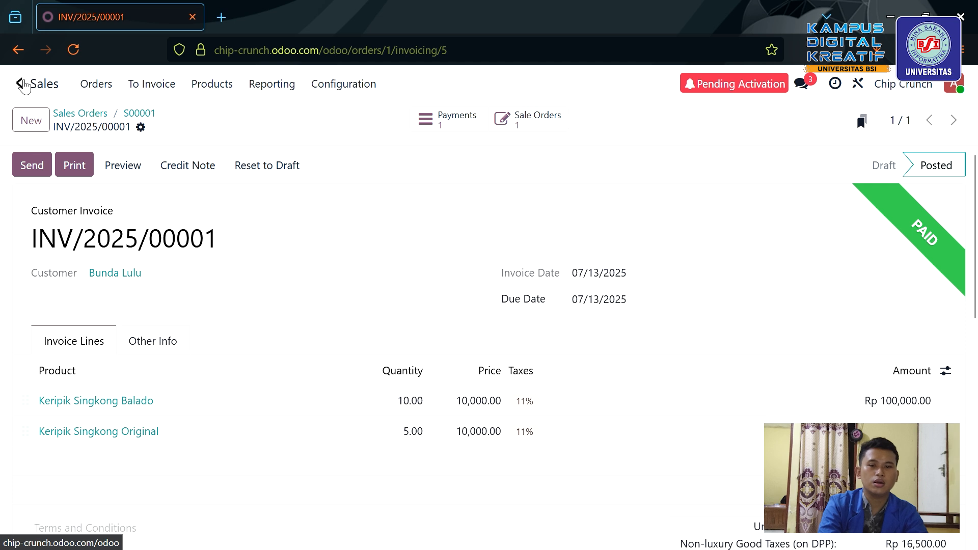
Open delivery WH/OUT/00001 from today's delivery orders in Inventory.
click(24, 84)
click(243, 419)
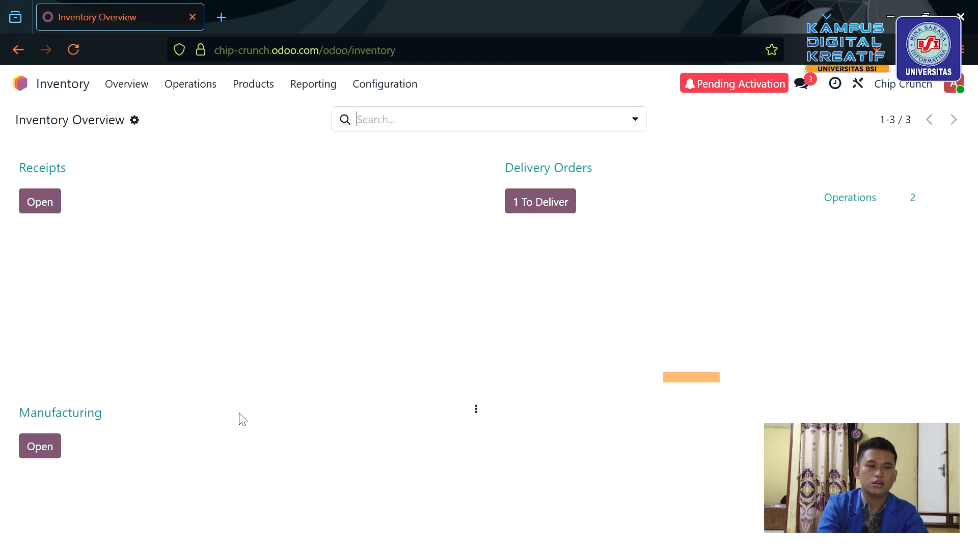
mouse_move(696, 321)
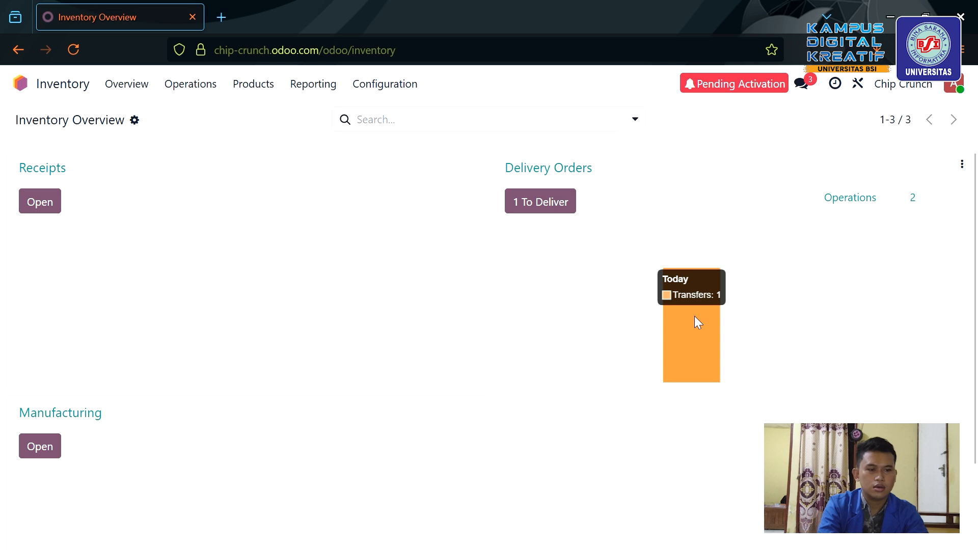
click(695, 317)
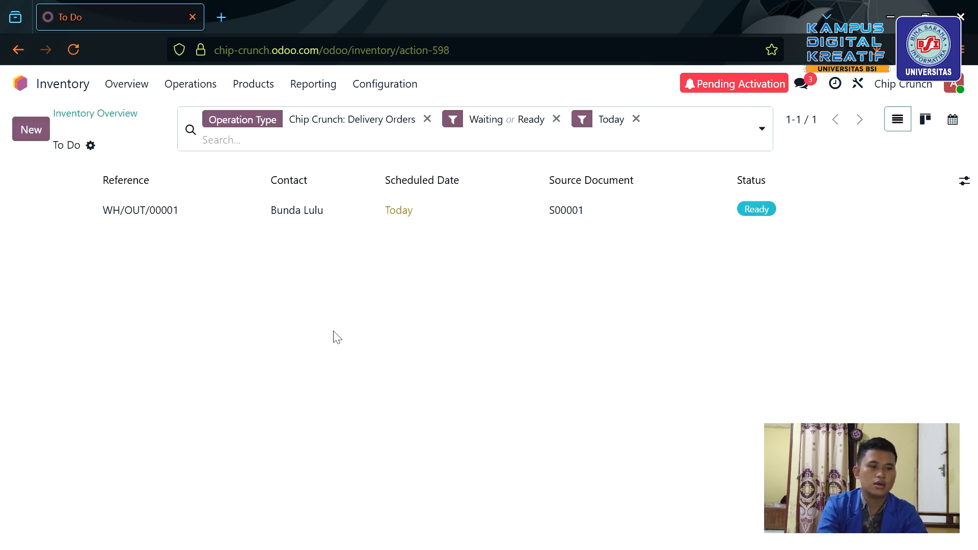
click(405, 219)
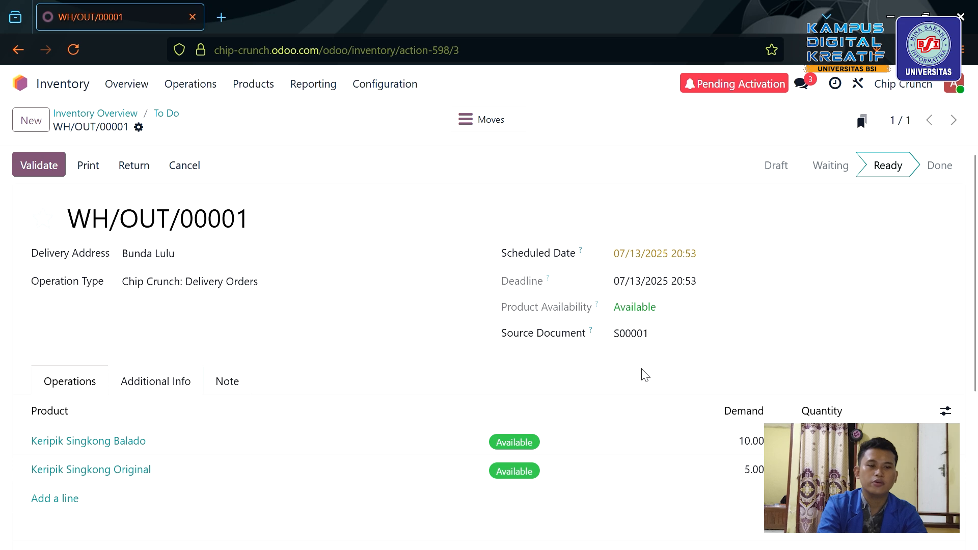
Validate WH/OUT/00001 as Done and return to the now-empty delivery to-do list.
scroll(645, 376, down, 2)
scroll(645, 376, up, 2)
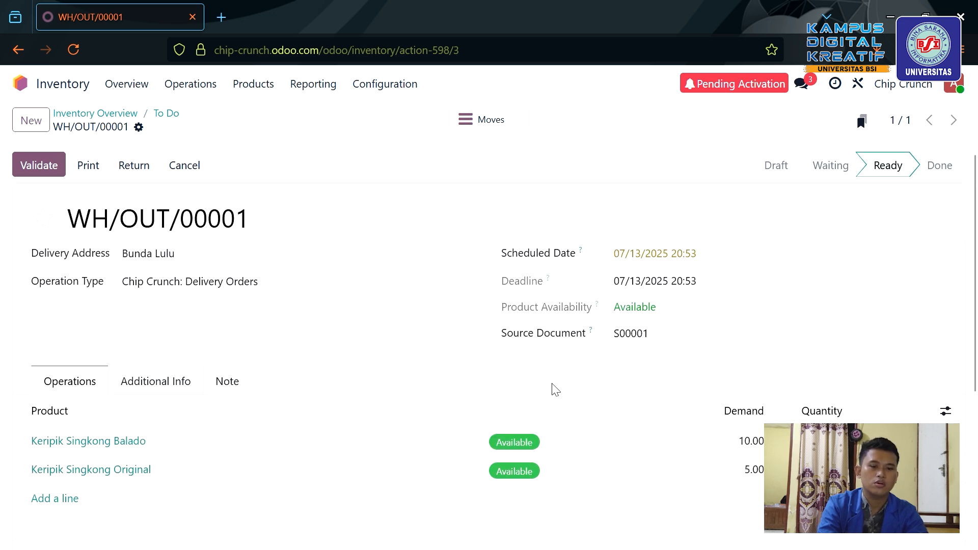
scroll(659, 439, down, 3)
scroll(659, 439, up, 3)
scroll(660, 439, down, 1)
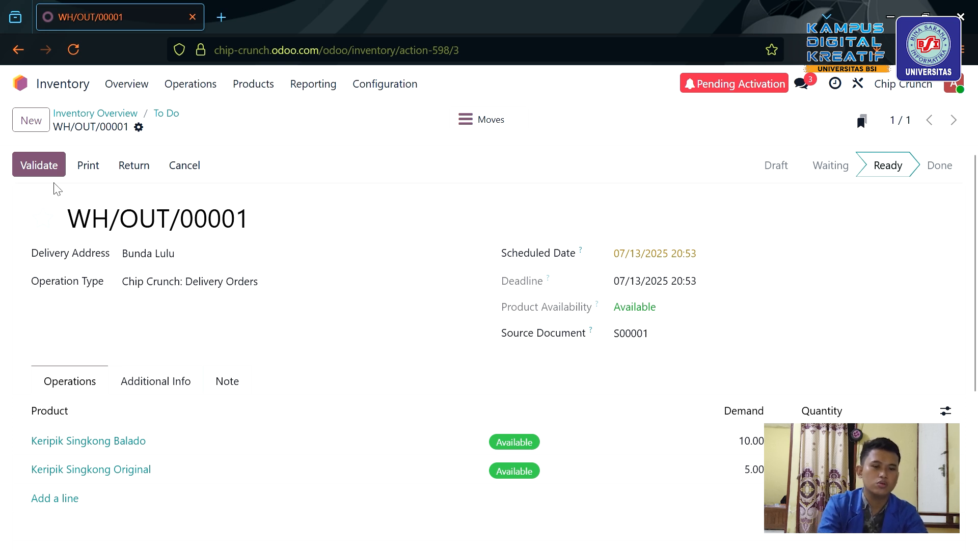
click(34, 166)
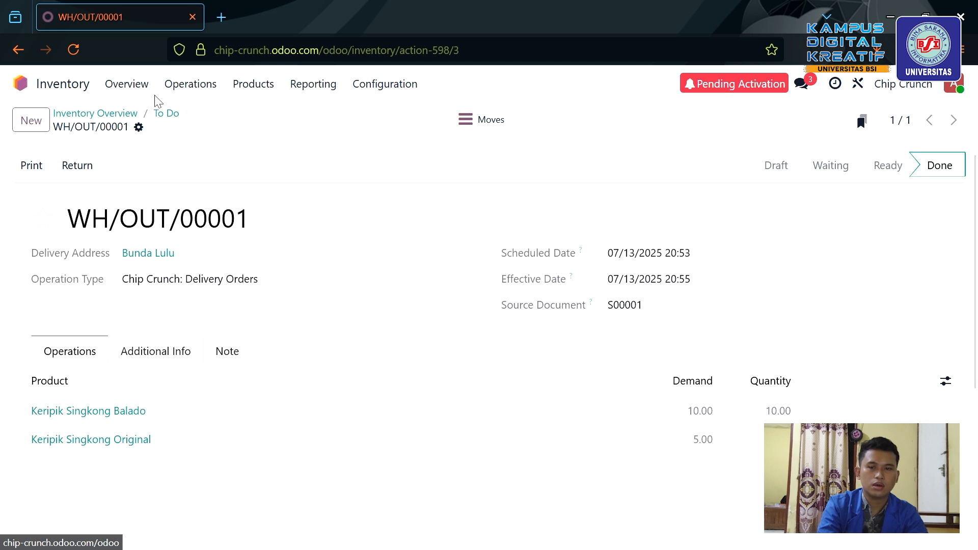
click(18, 51)
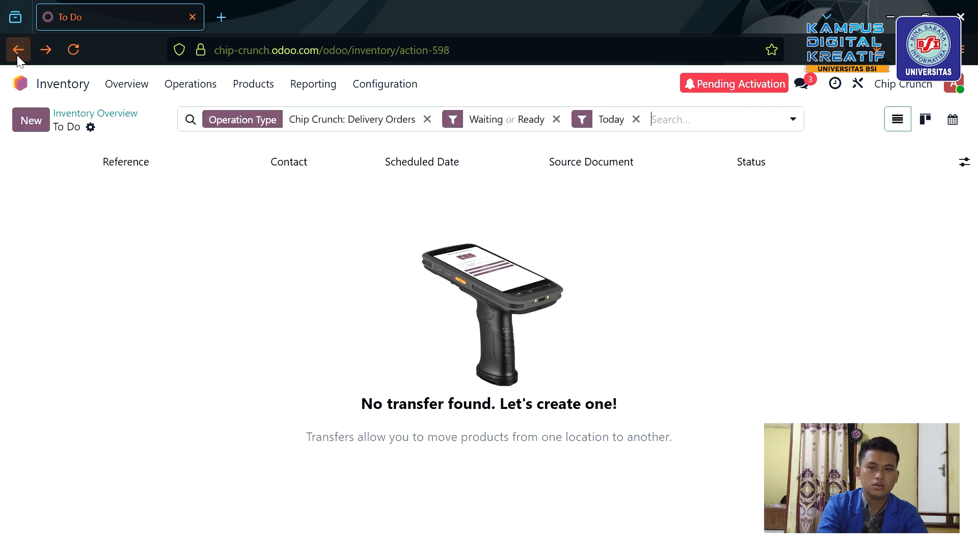
Check Inventory product stock (Balado 0.00, Original 5.00 on hand), then return to the home menu.
click(56, 84)
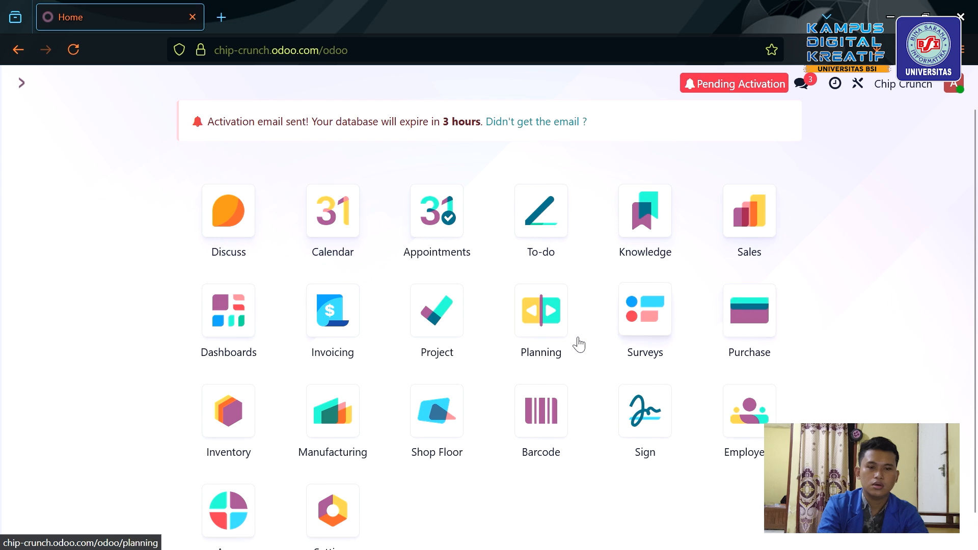
click(233, 405)
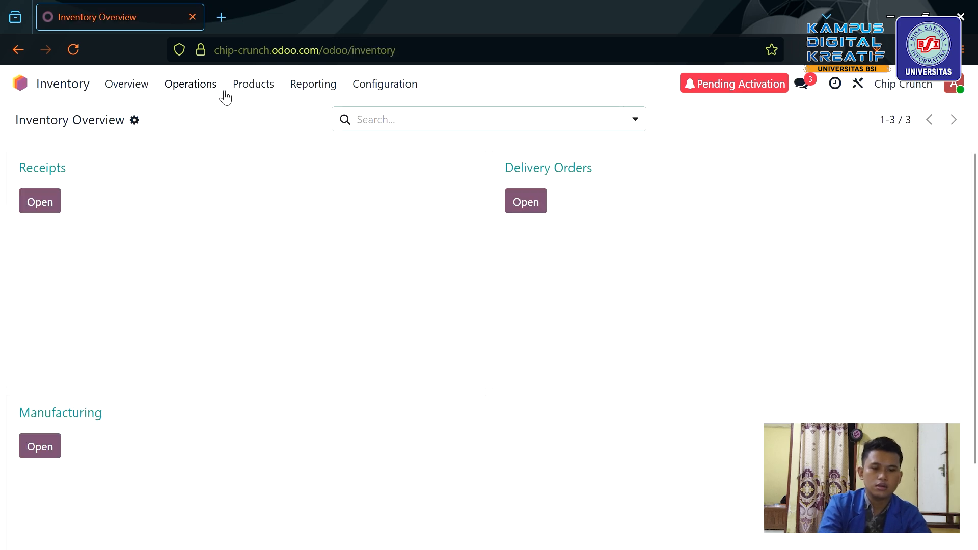
click(257, 90)
click(263, 116)
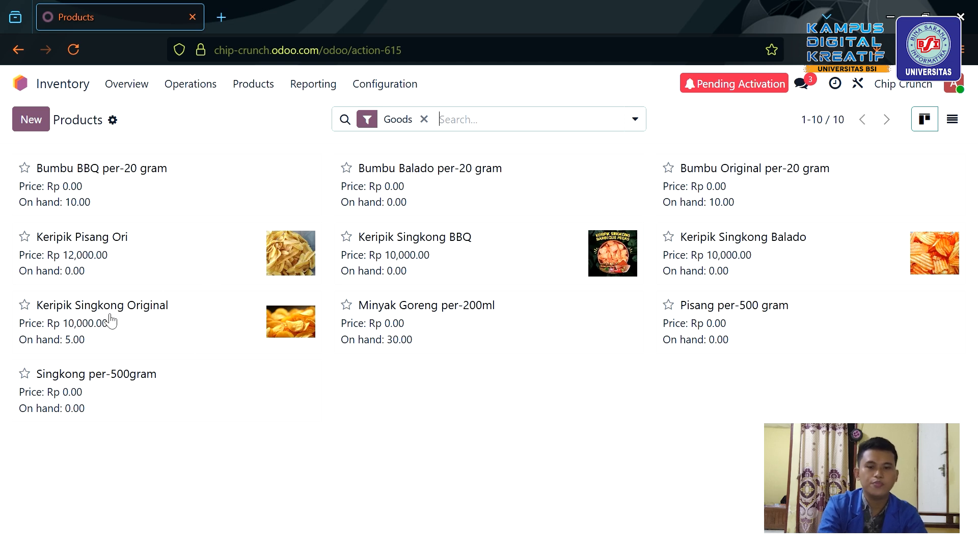
click(585, 519)
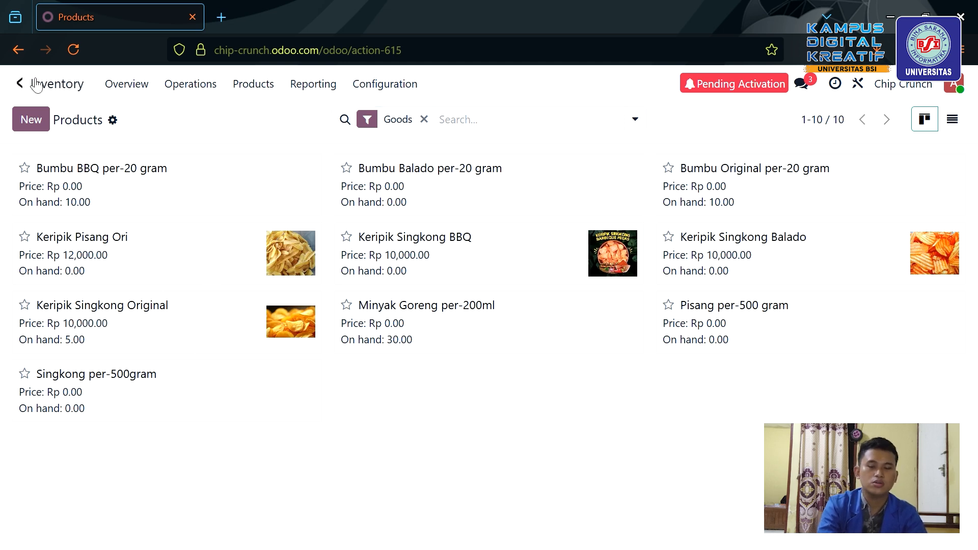
click(19, 83)
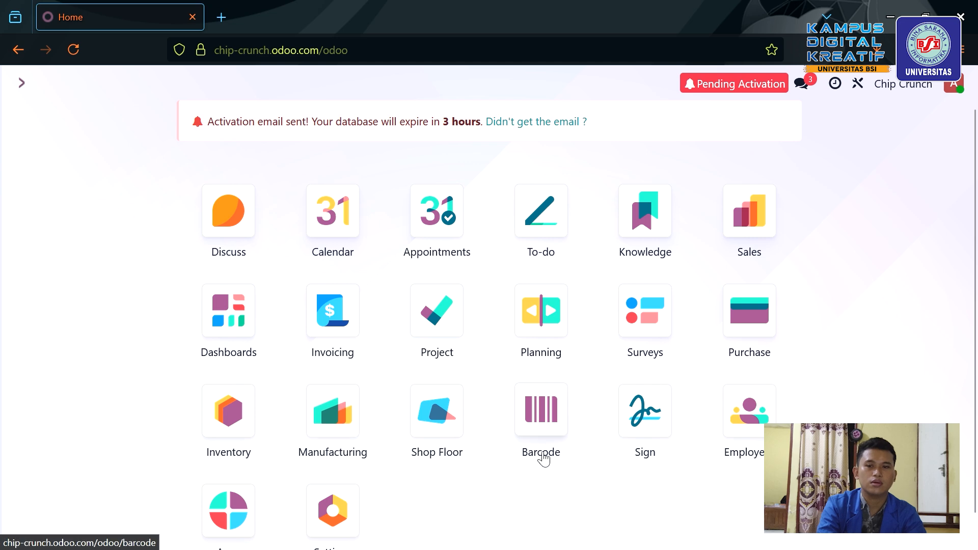